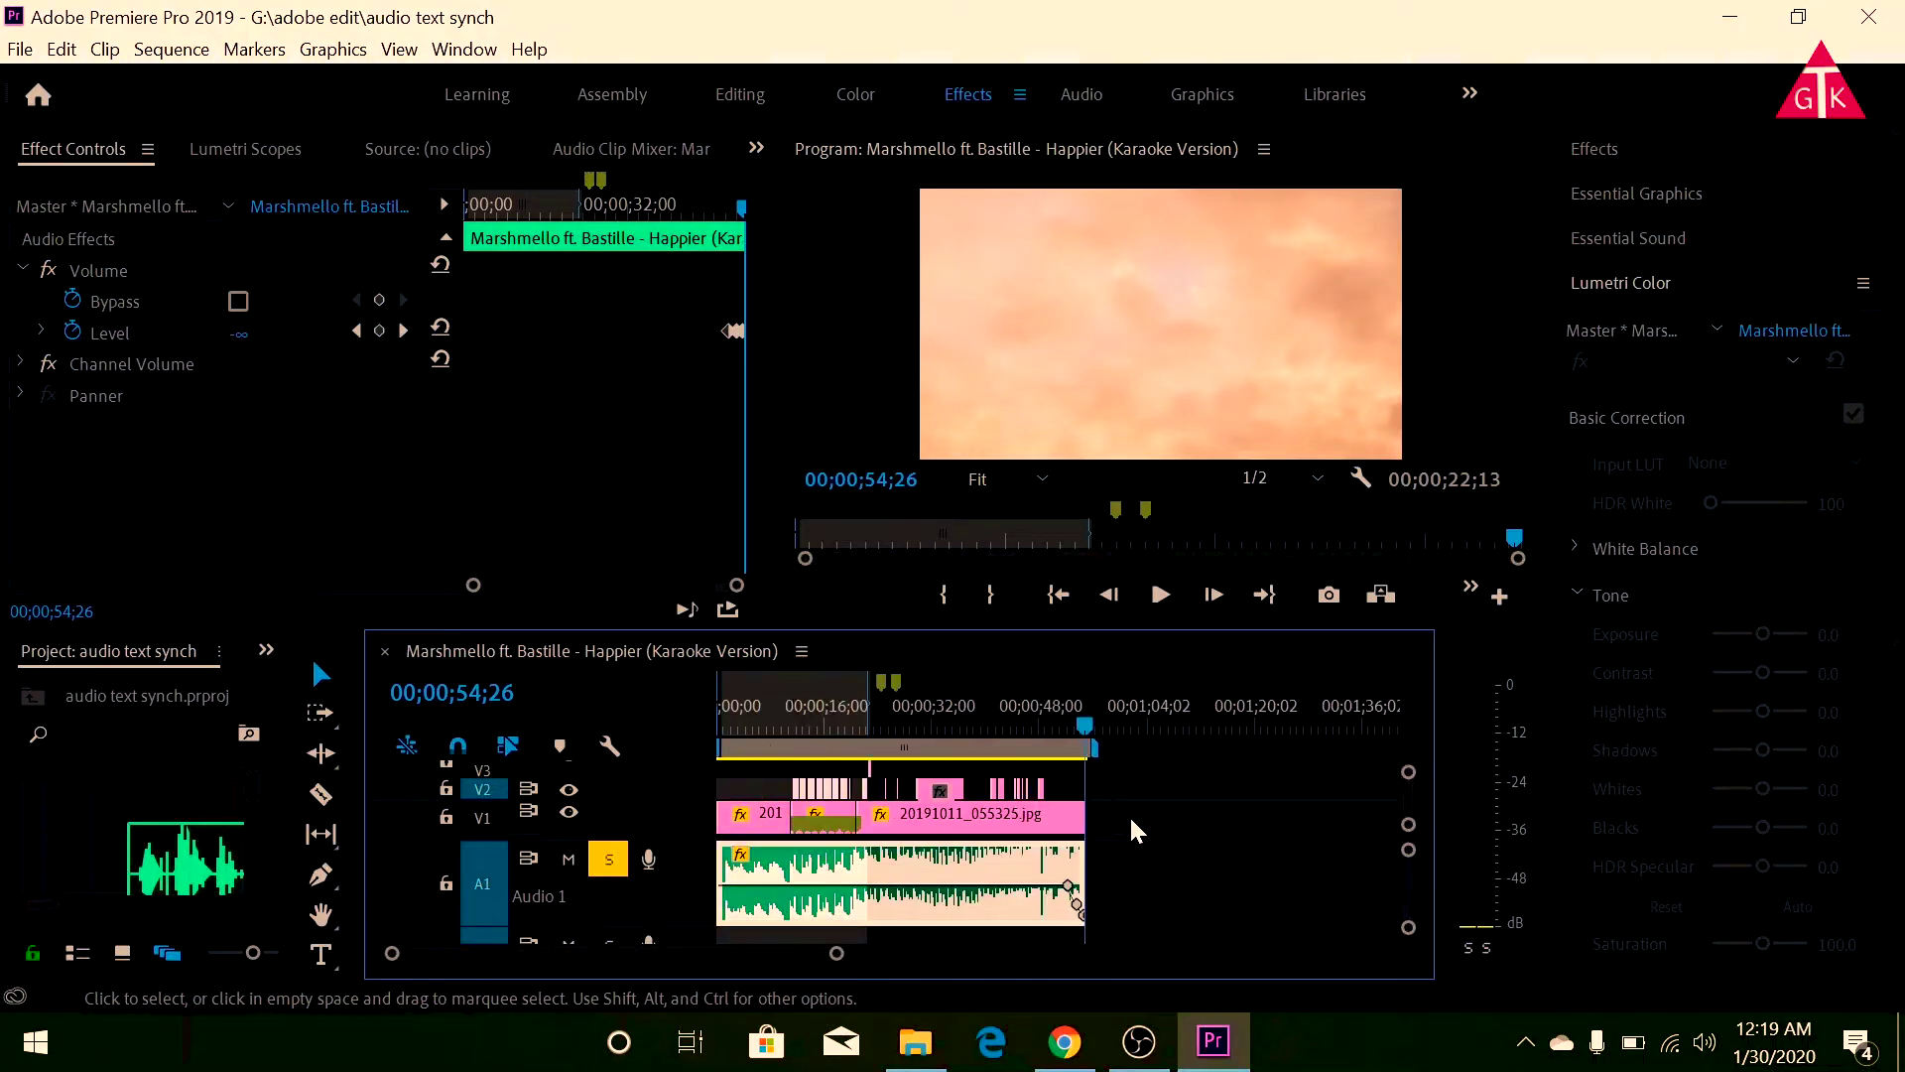
Place another copy of the Marshmello song audio on A1 starting at 1;05;24.
{"action": "scroll", "coordinate": [1130, 820], "scroll_direction": "down", "scroll_amount": 1}
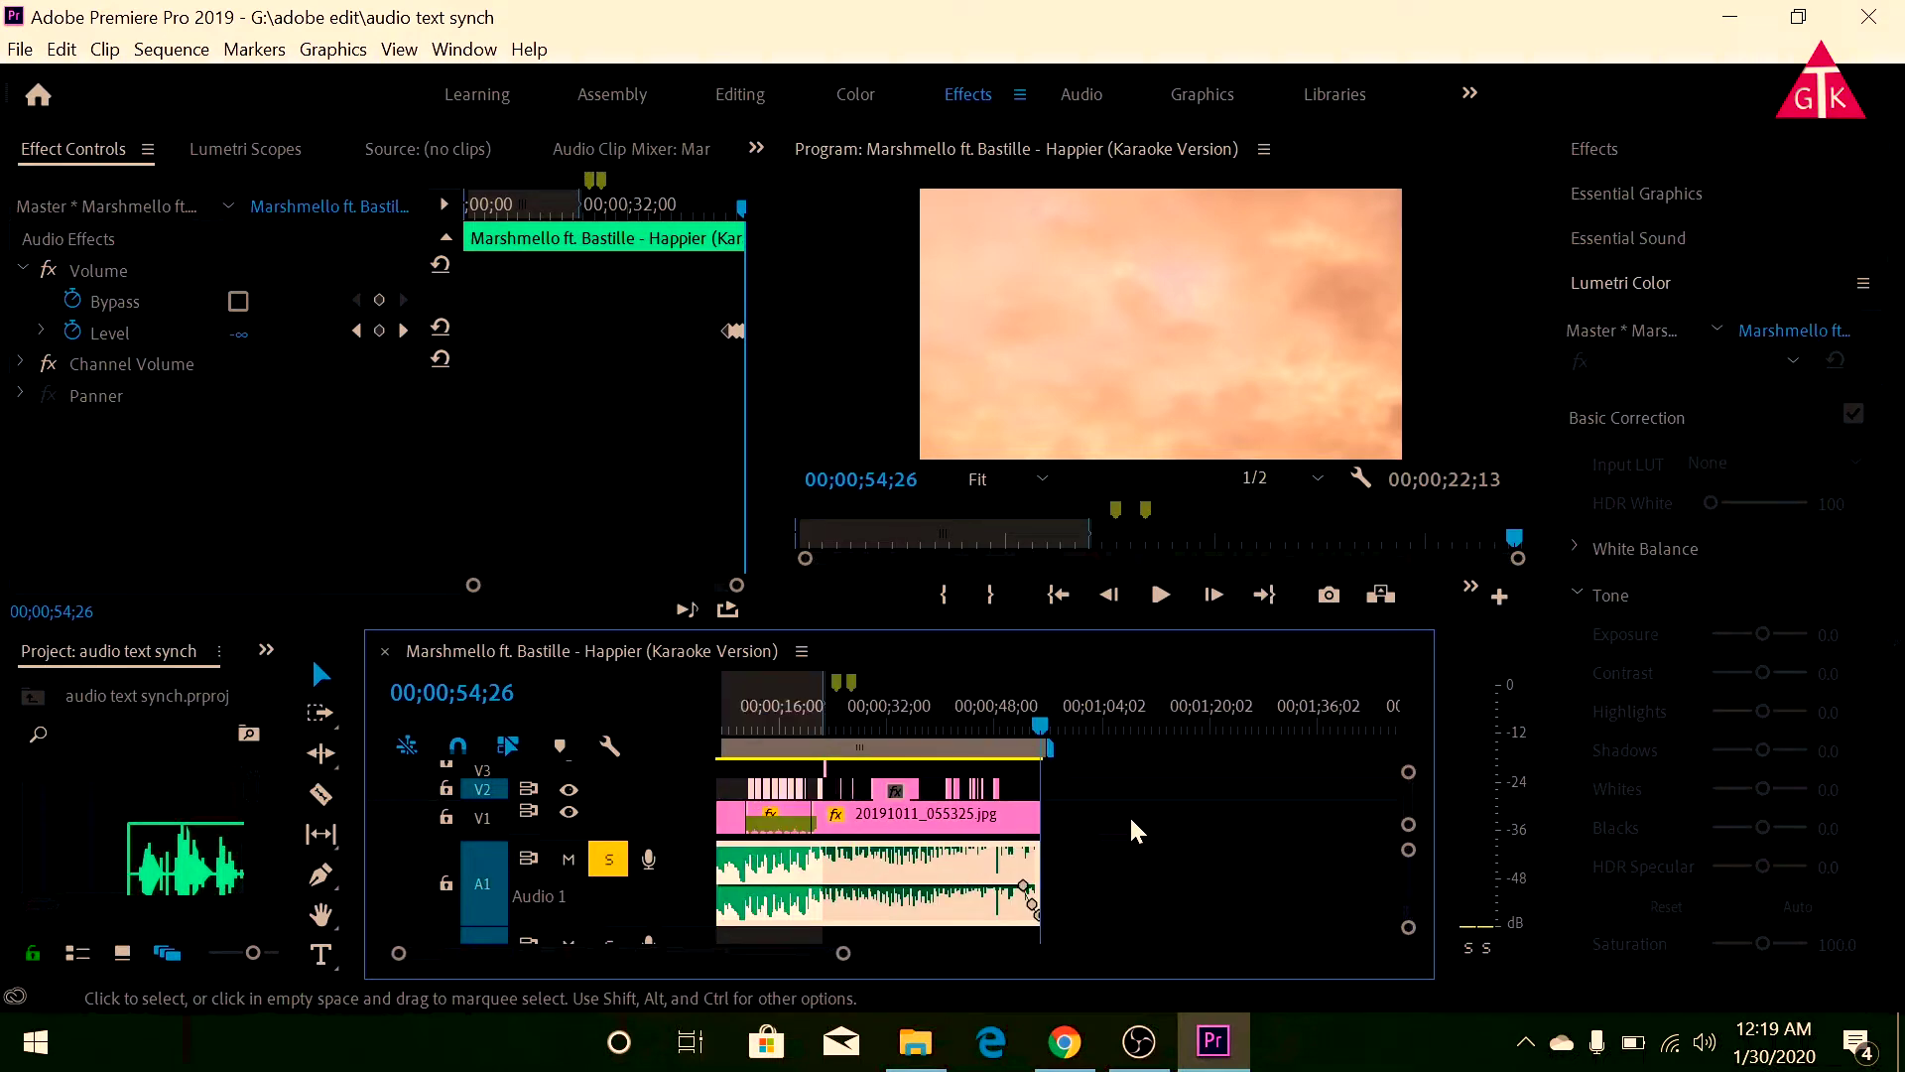
{"action": "scroll", "coordinate": [1130, 819], "scroll_direction": "down", "scroll_amount": 2}
{"action": "scroll", "coordinate": [1130, 820], "scroll_direction": "down", "scroll_amount": 1}
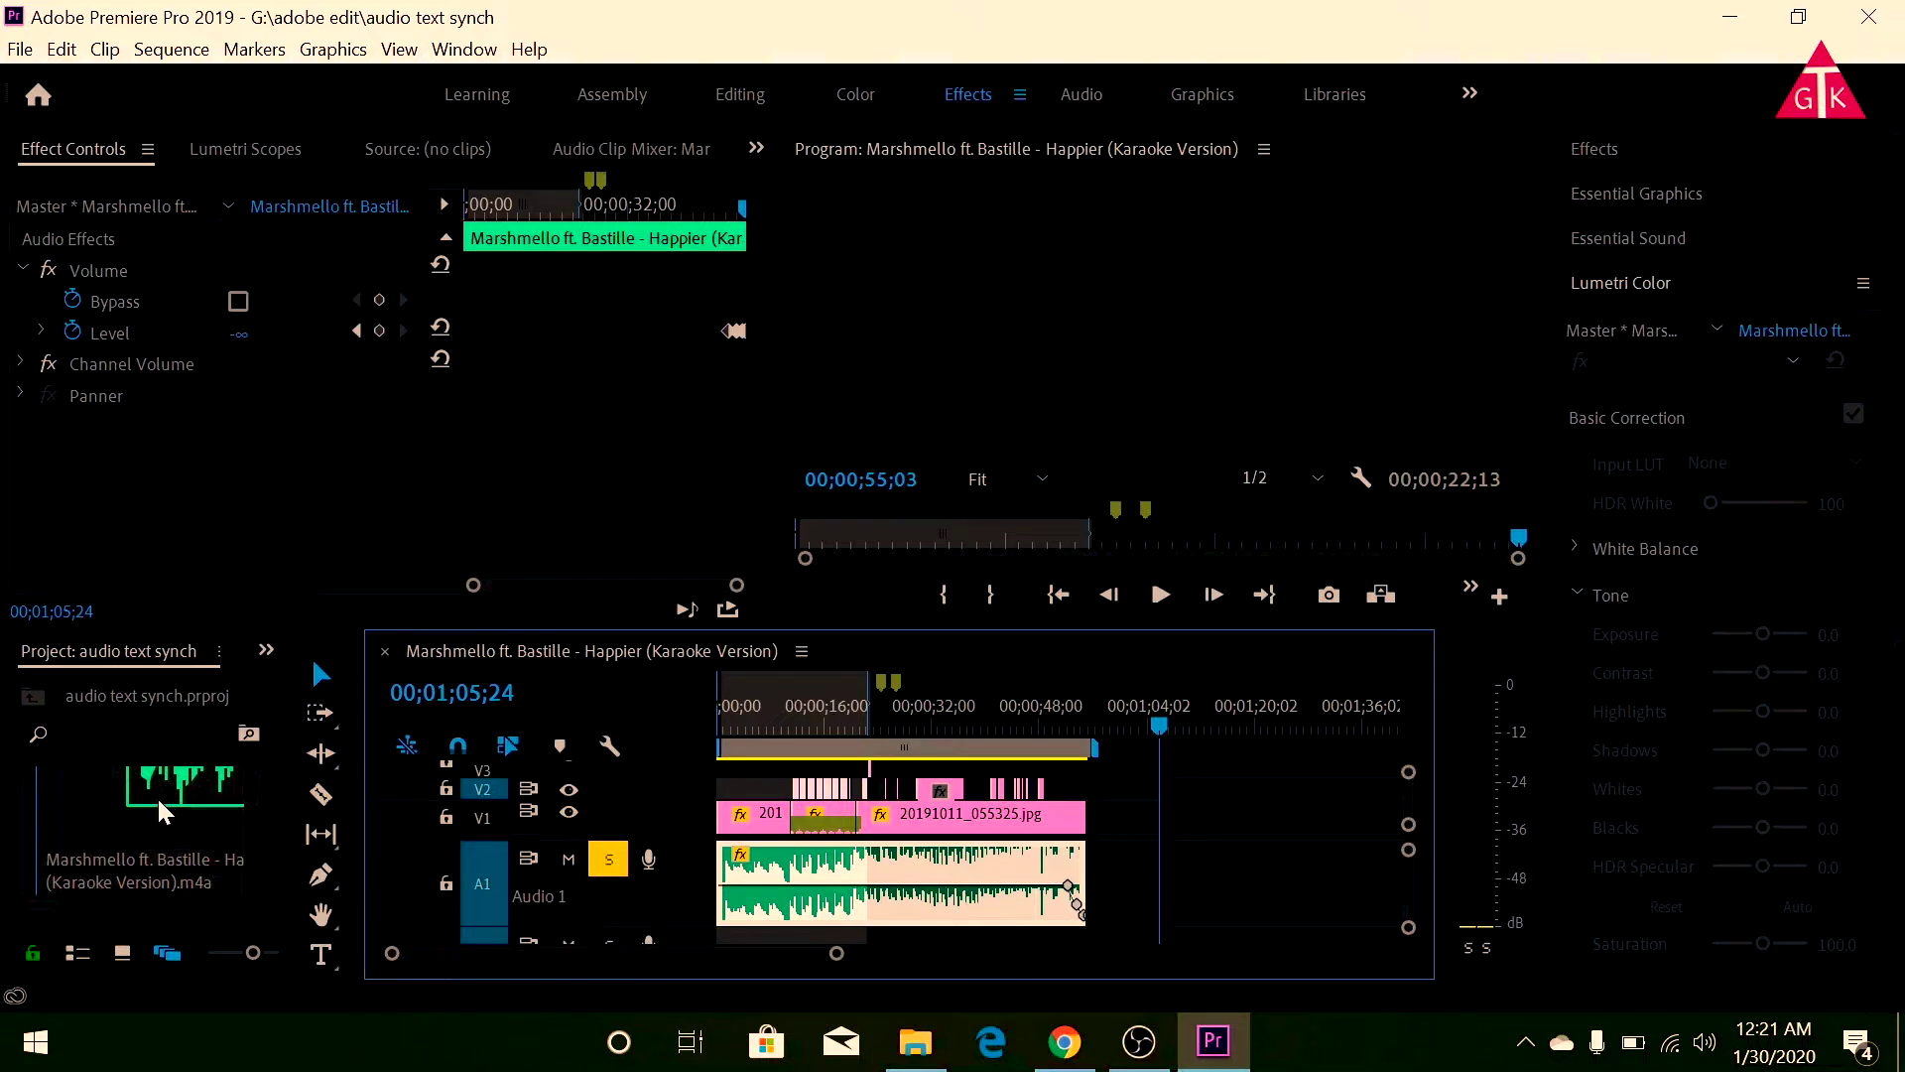
{"action": "left_click_drag", "start_coordinate": [1213, 819], "coordinate": [1180, 874]}
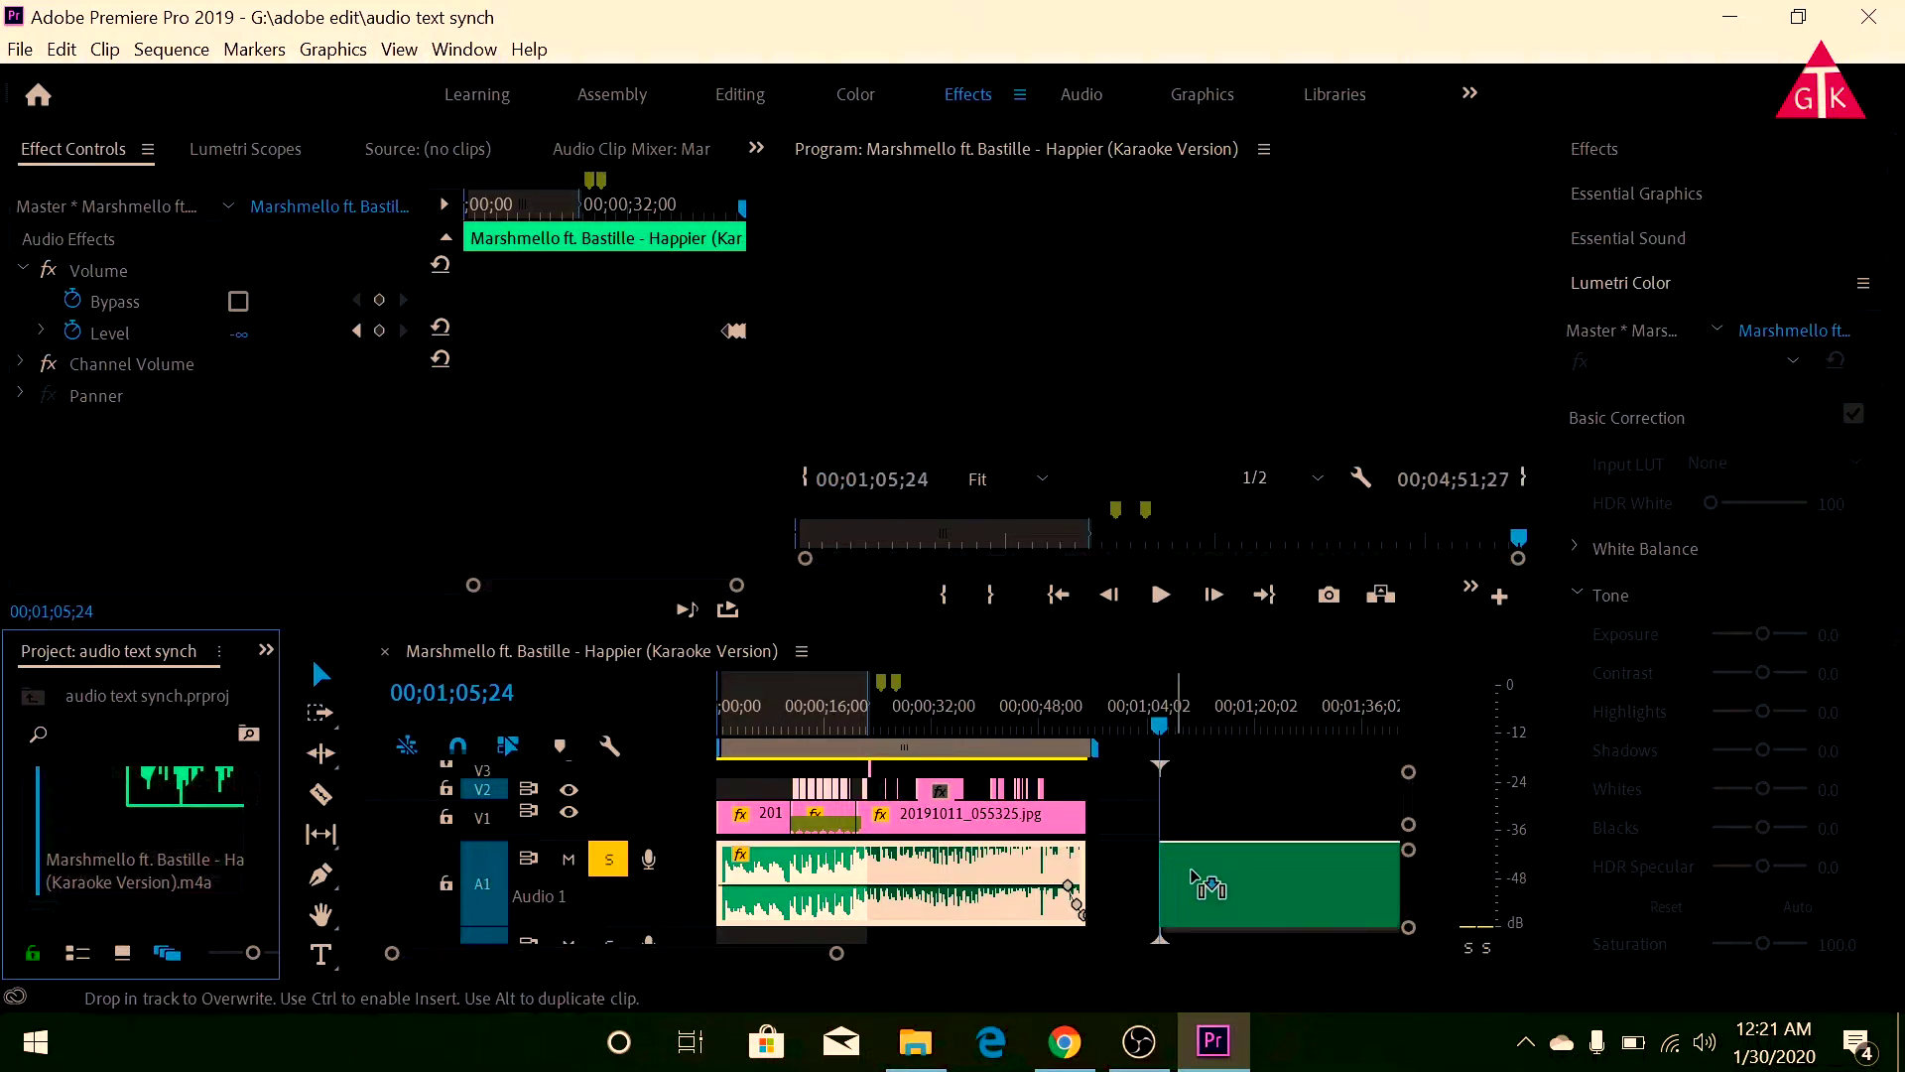
{"action": "left_click_drag", "start_coordinate": [1181, 873], "coordinate": [1203, 883]}
{"action": "scroll", "coordinate": [1191, 893], "scroll_direction": "down", "scroll_amount": 3}
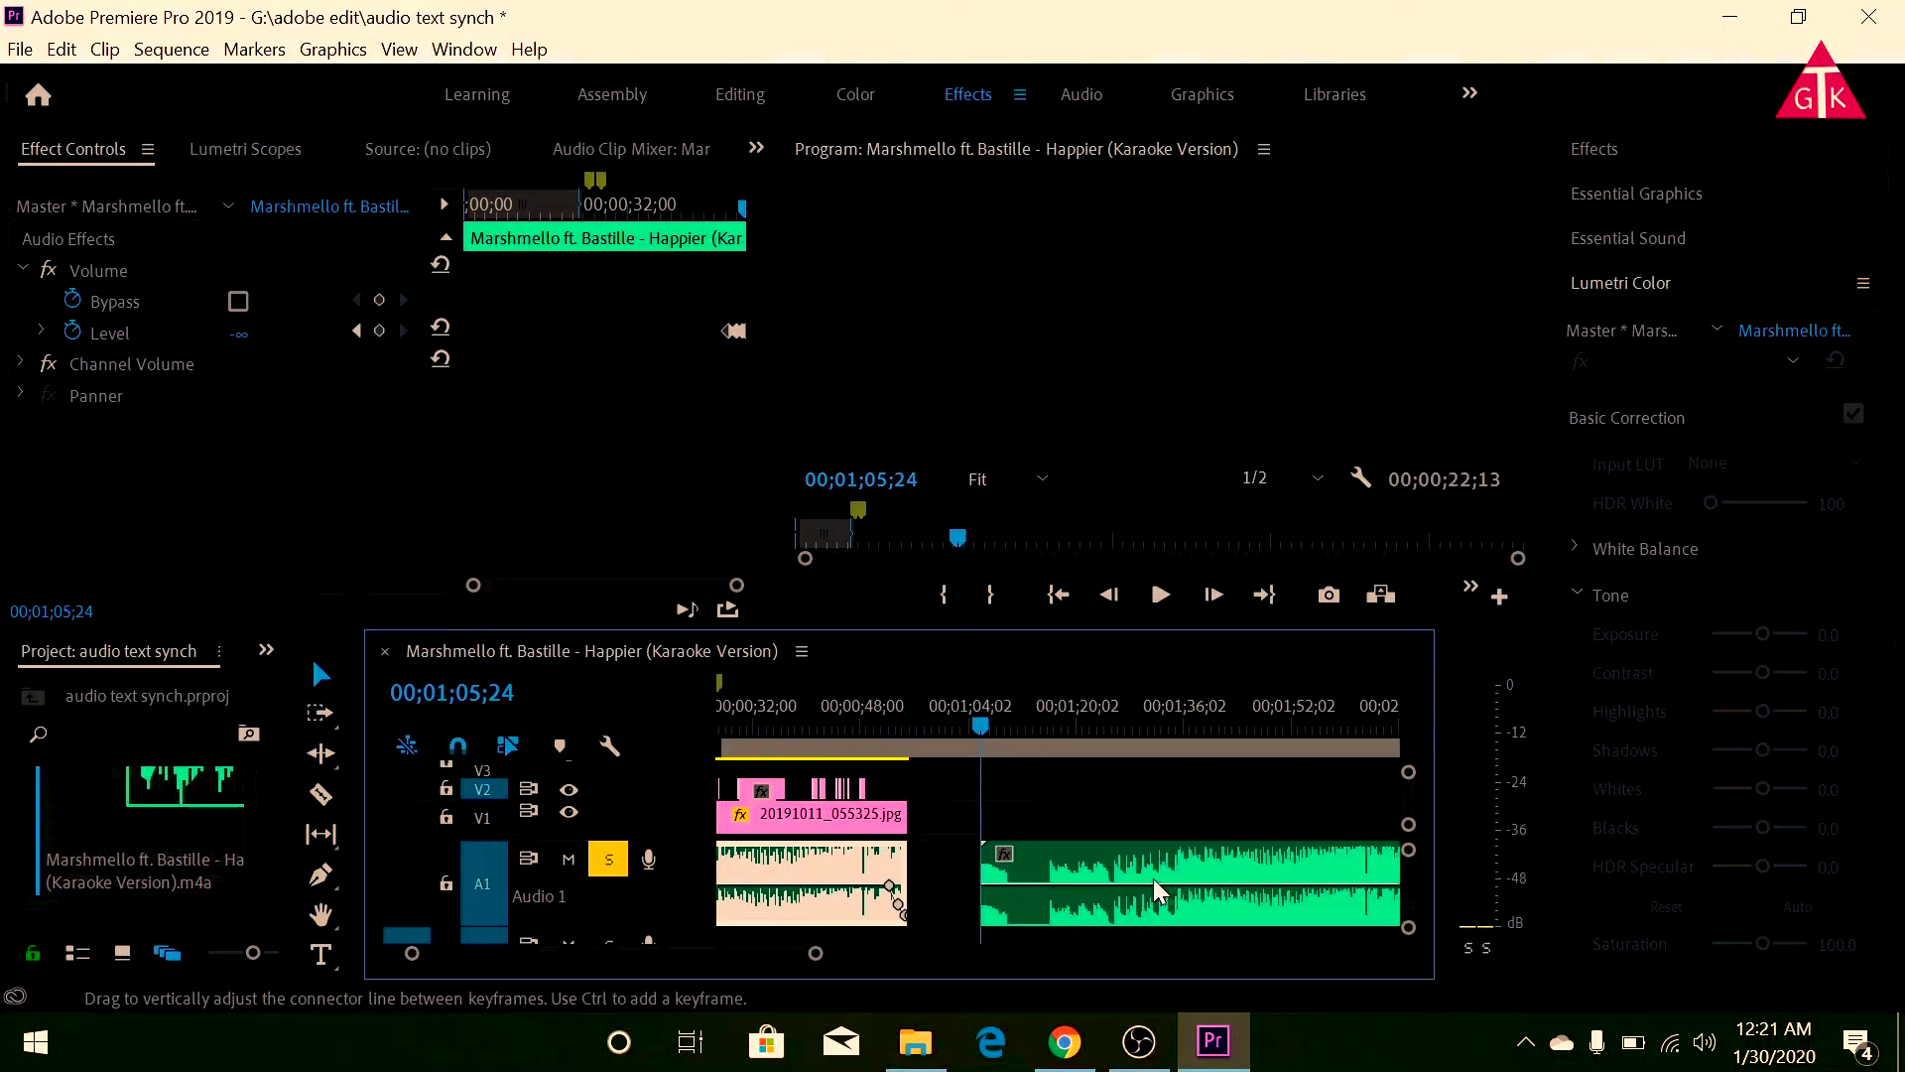
{"action": "scroll", "coordinate": [1152, 886], "scroll_direction": "down", "scroll_amount": 2}
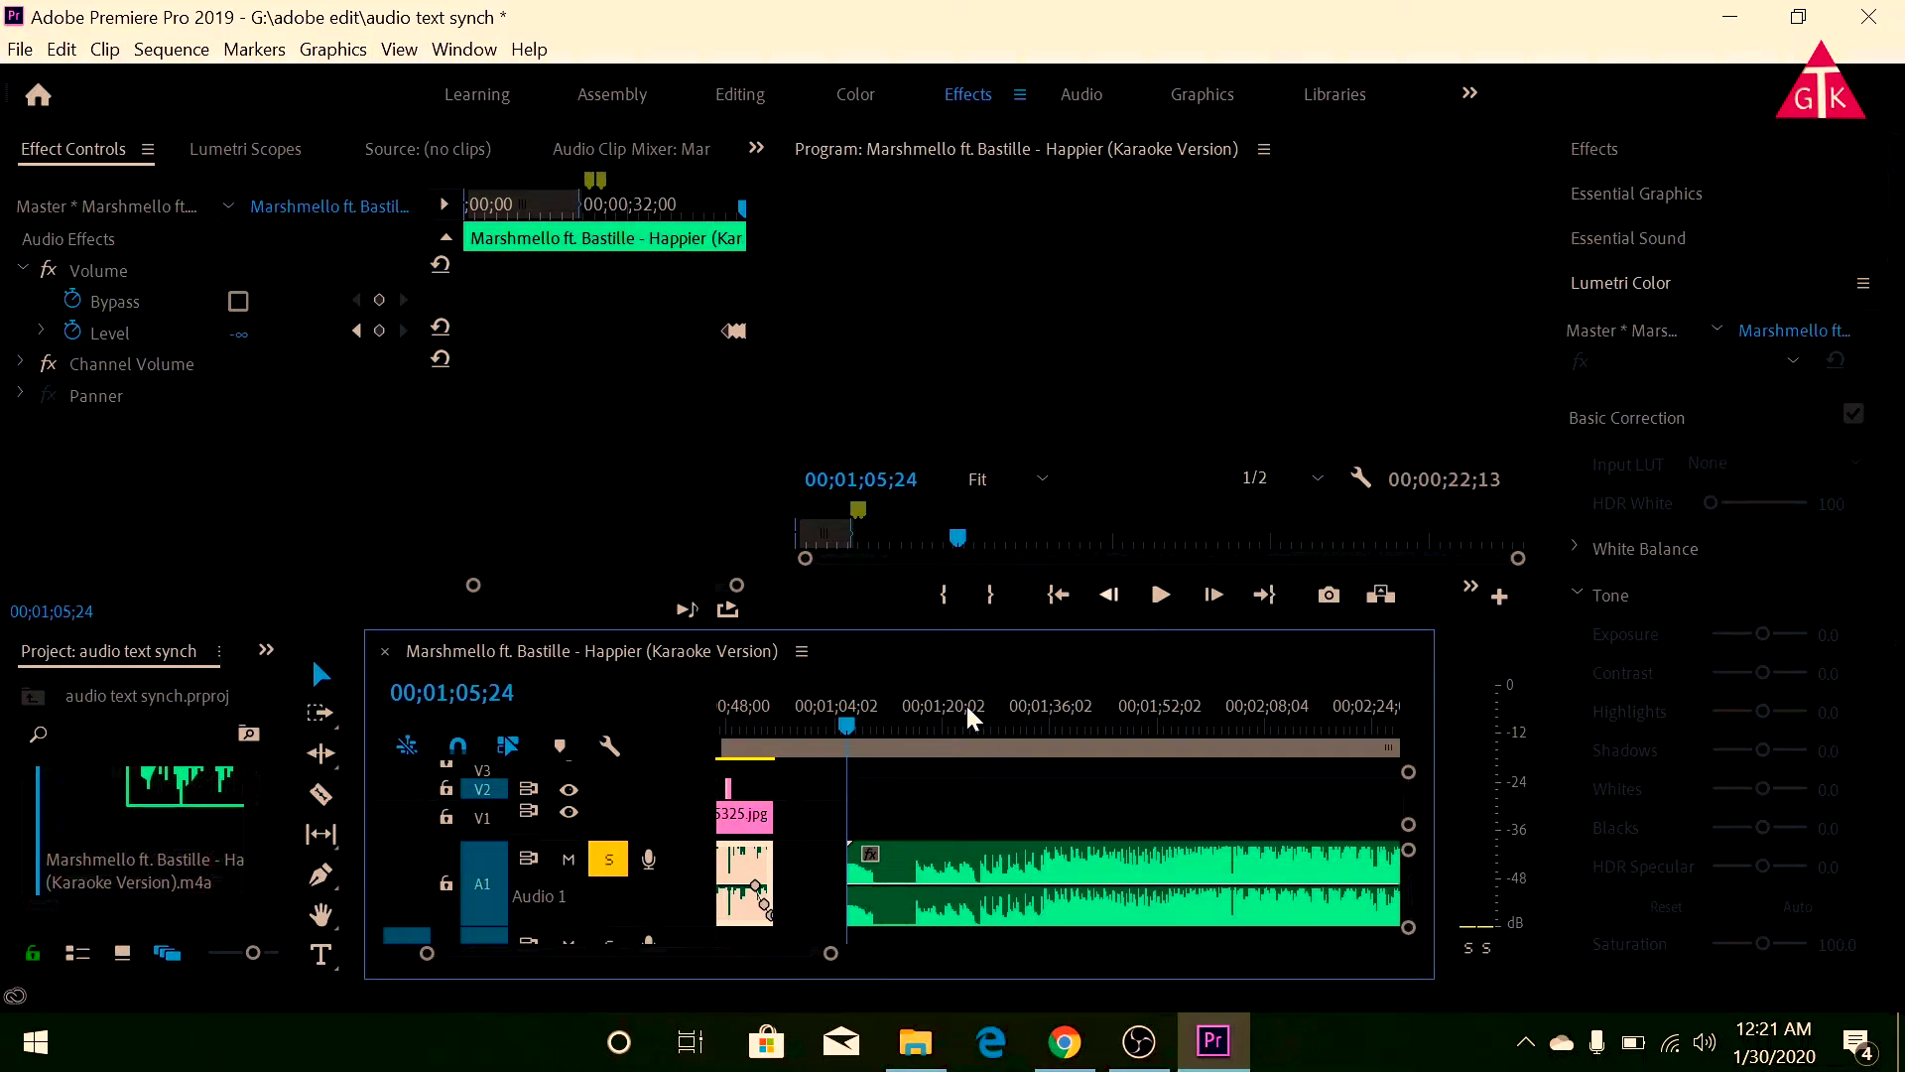
{"action": "left_click", "coordinate": [322, 797]}
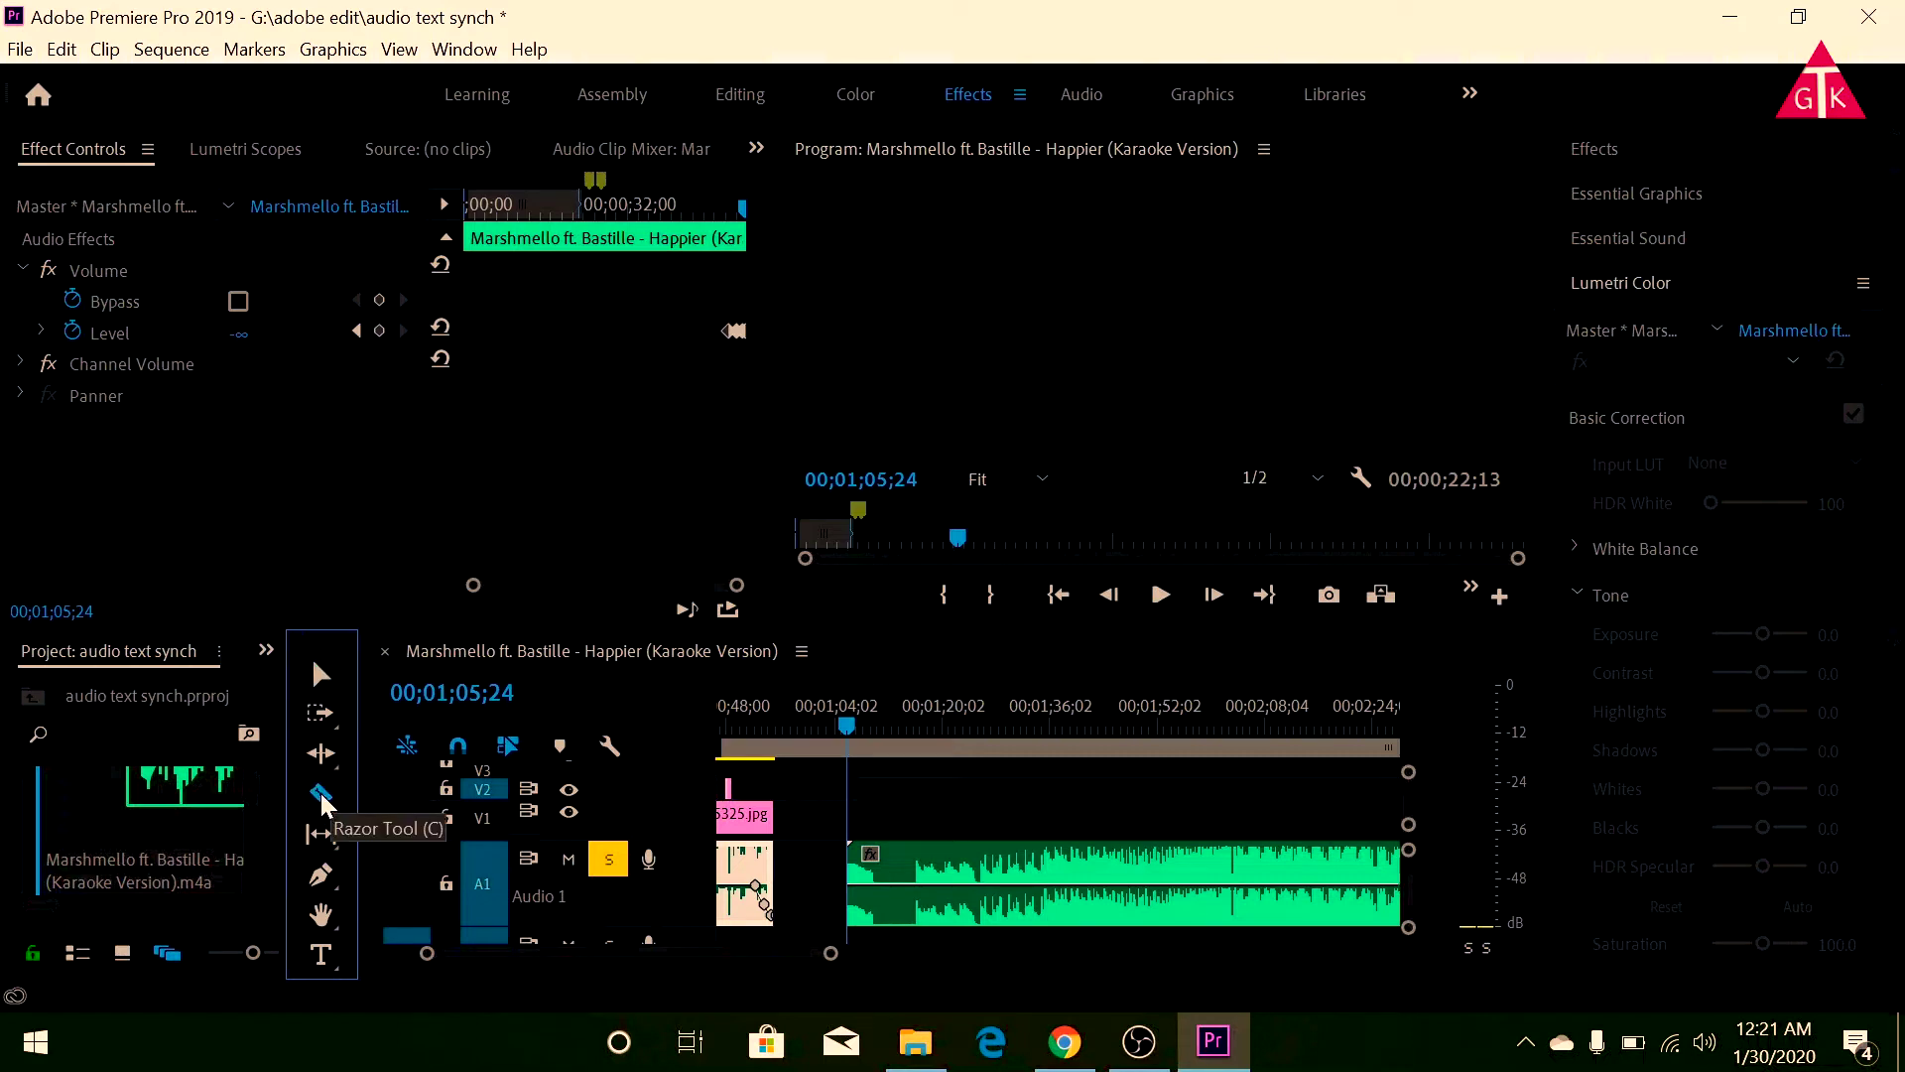
Split the new song clip near its start and delete the short opening piece.
{"action": "left_click", "coordinate": [891, 873]}
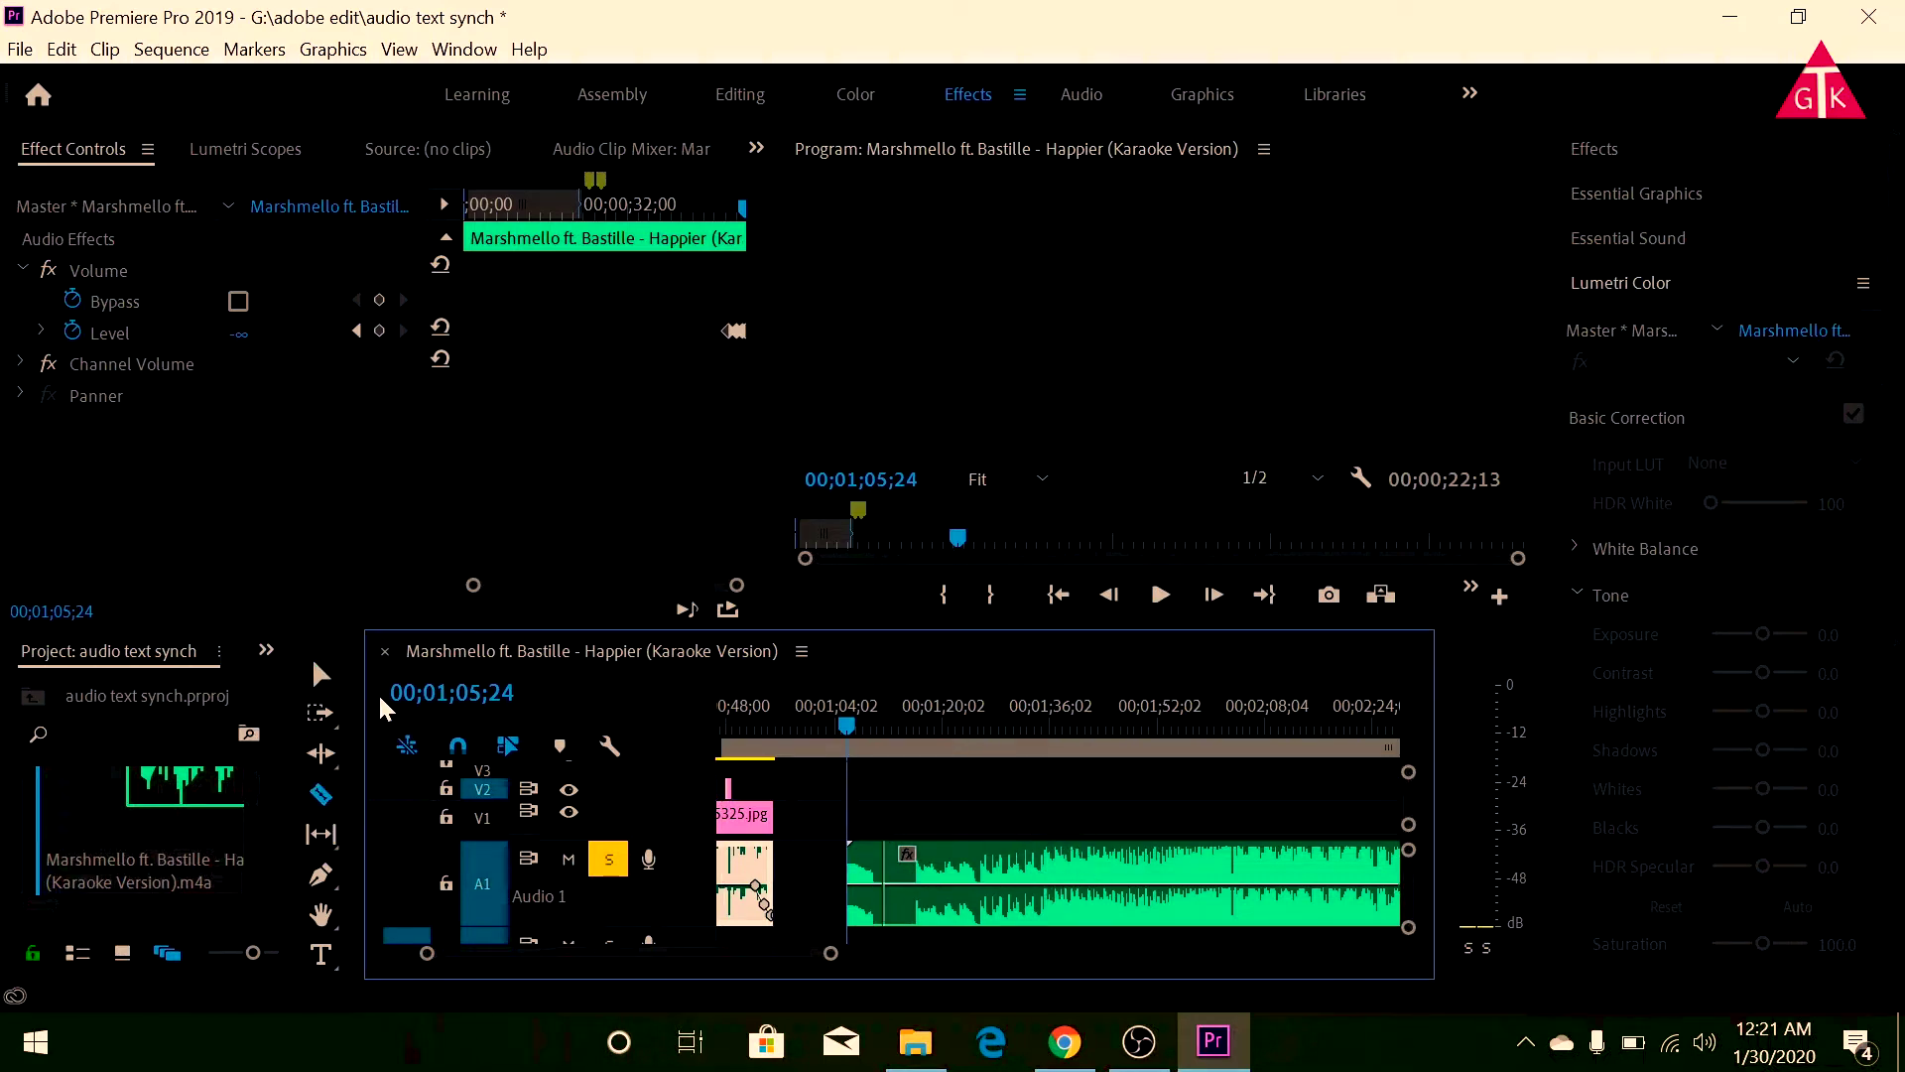
{"action": "left_click", "coordinate": [319, 675]}
{"action": "left_click", "coordinate": [873, 886]}
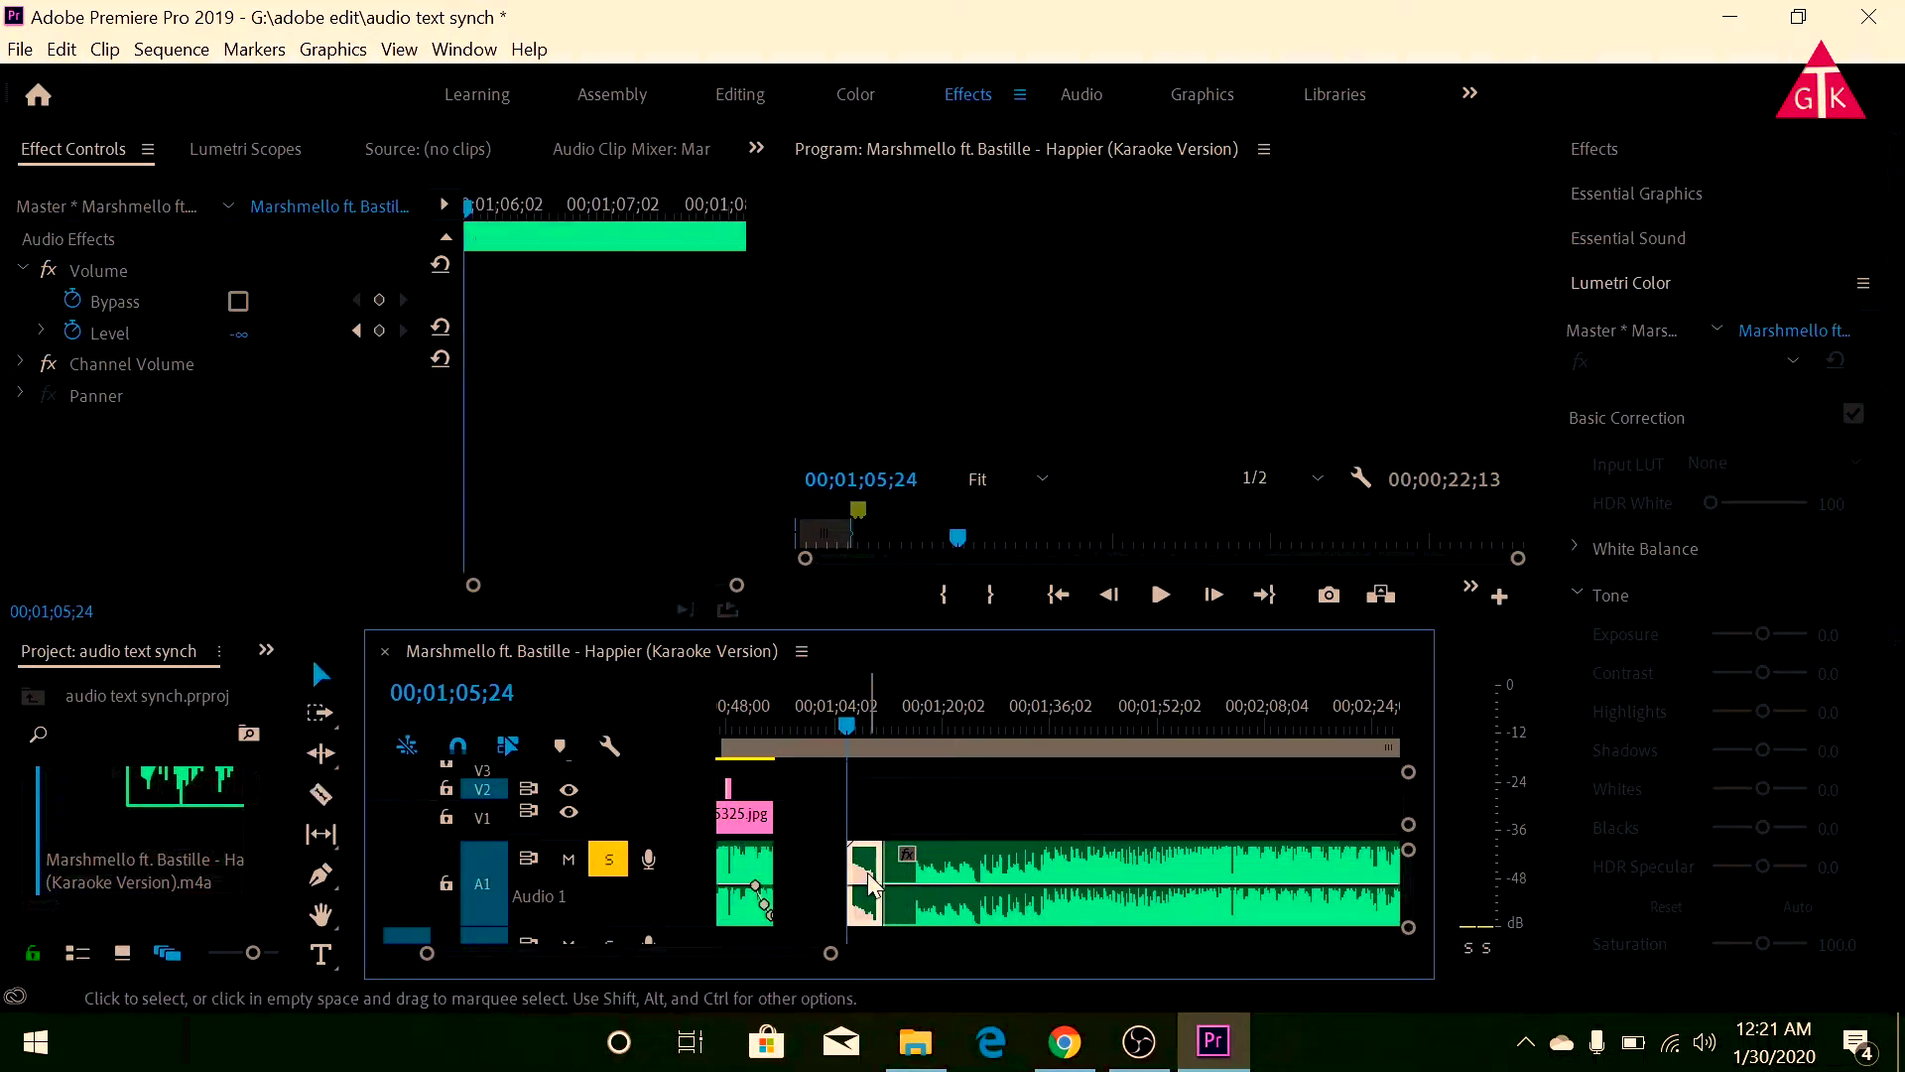
{"action": "key", "text": "Delete"}
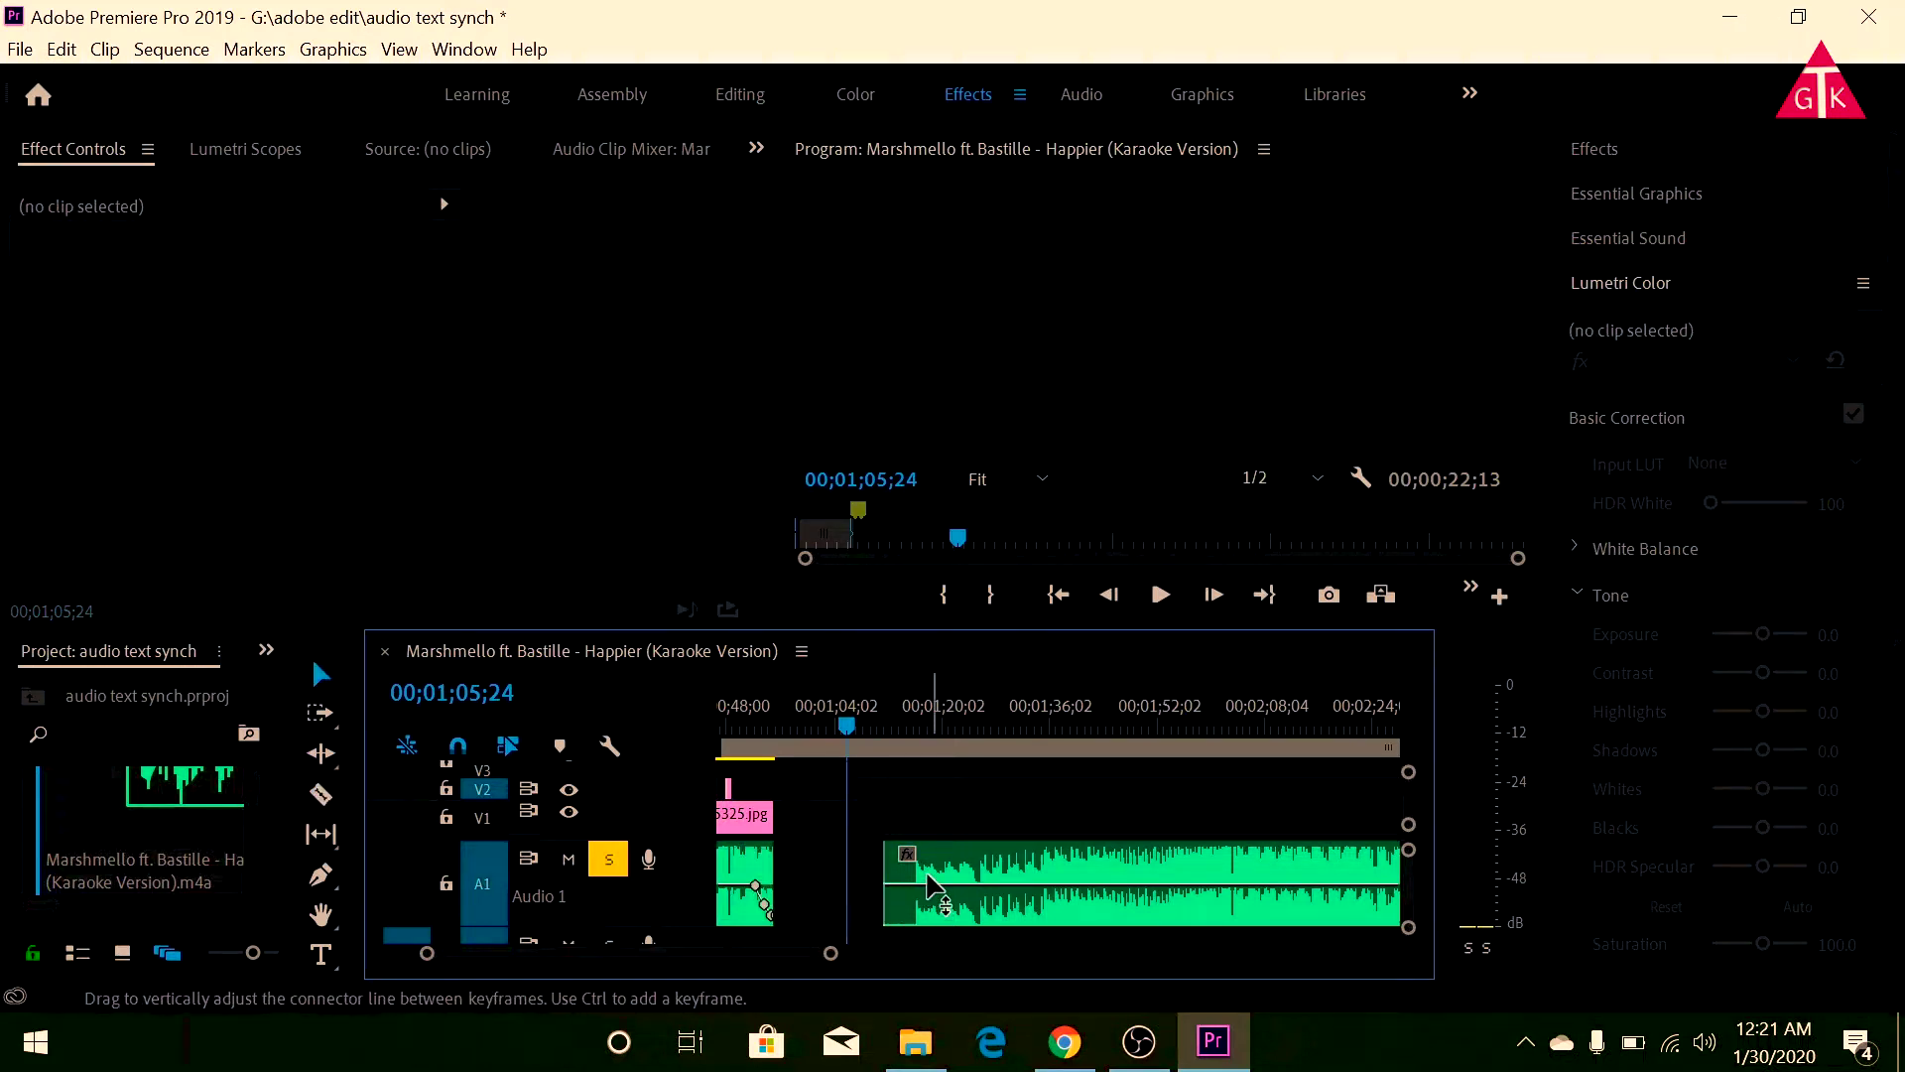
Play the remaining song audio from its start, then park the playhead near 1;16;12.
{"action": "left_click_drag", "start_coordinate": [915, 739], "coordinate": [906, 740]}
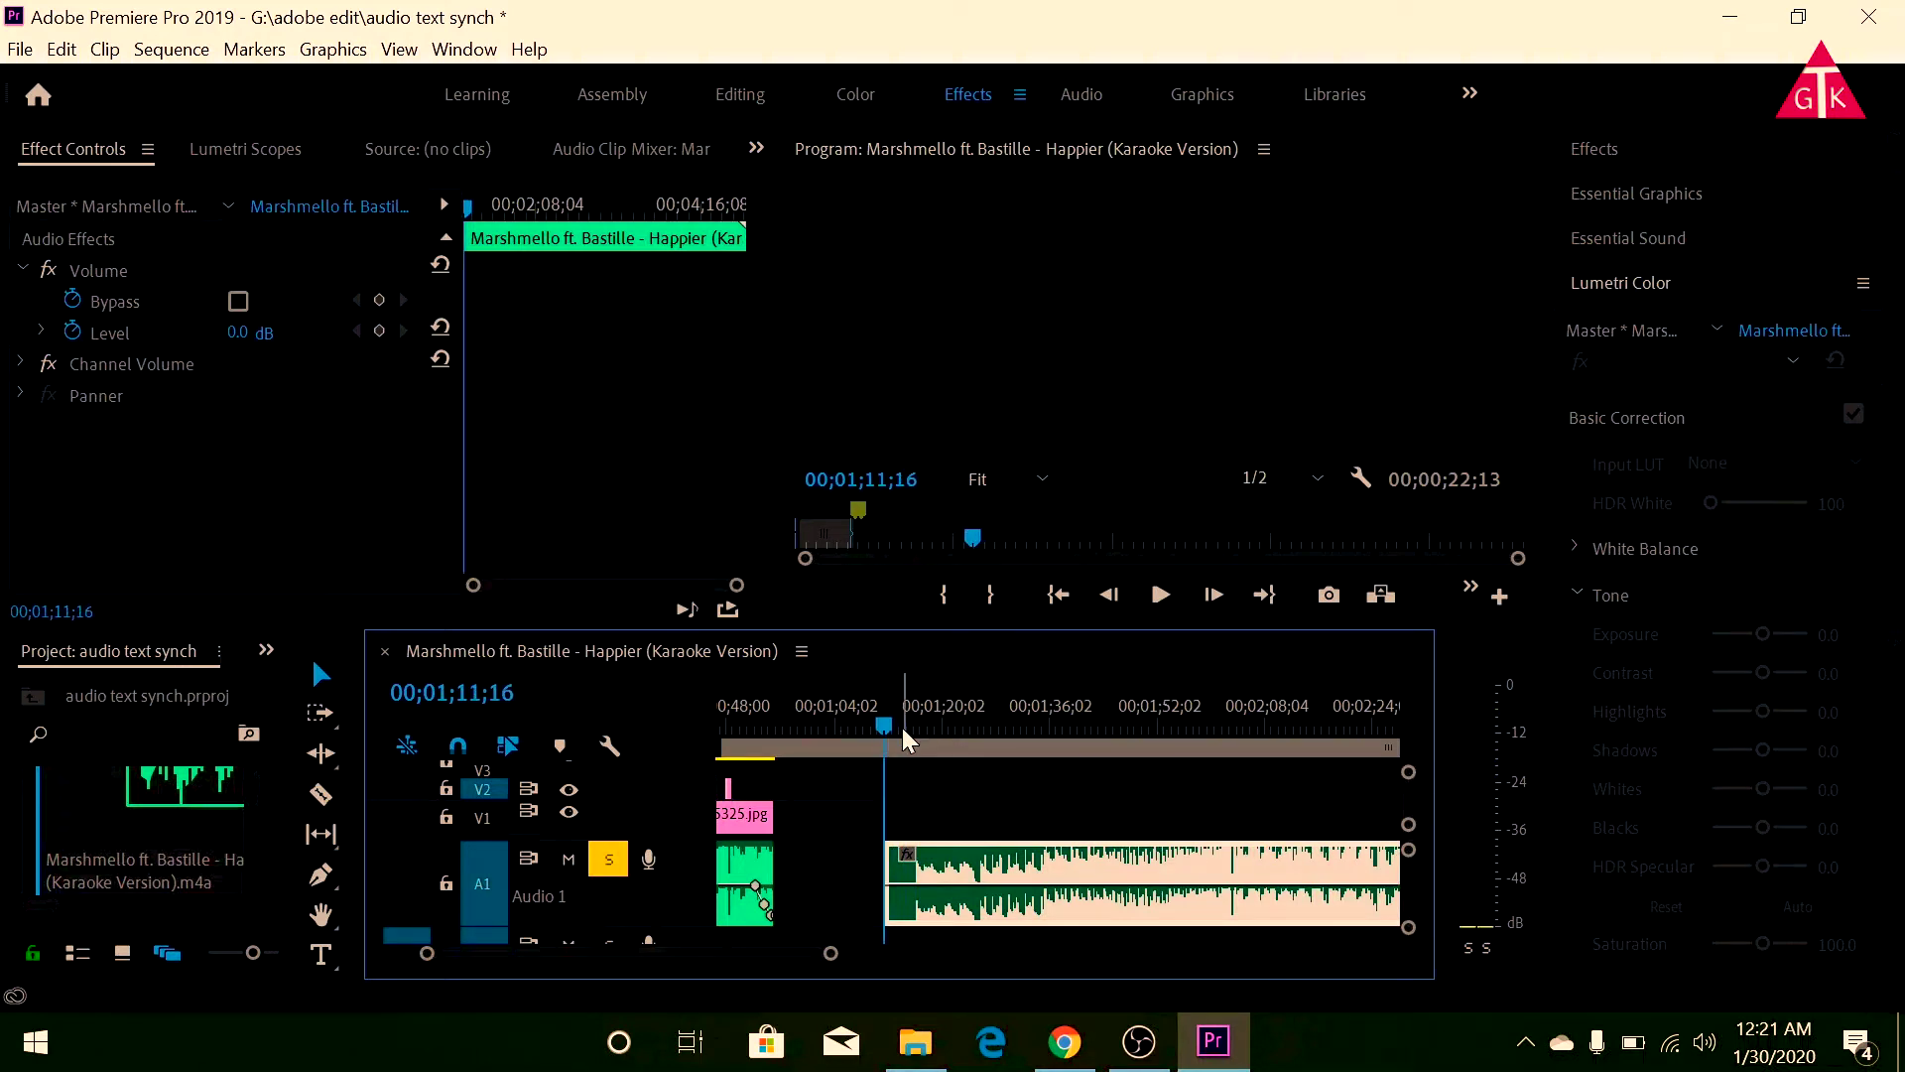
{"action": "left_click", "coordinate": [1160, 598]}
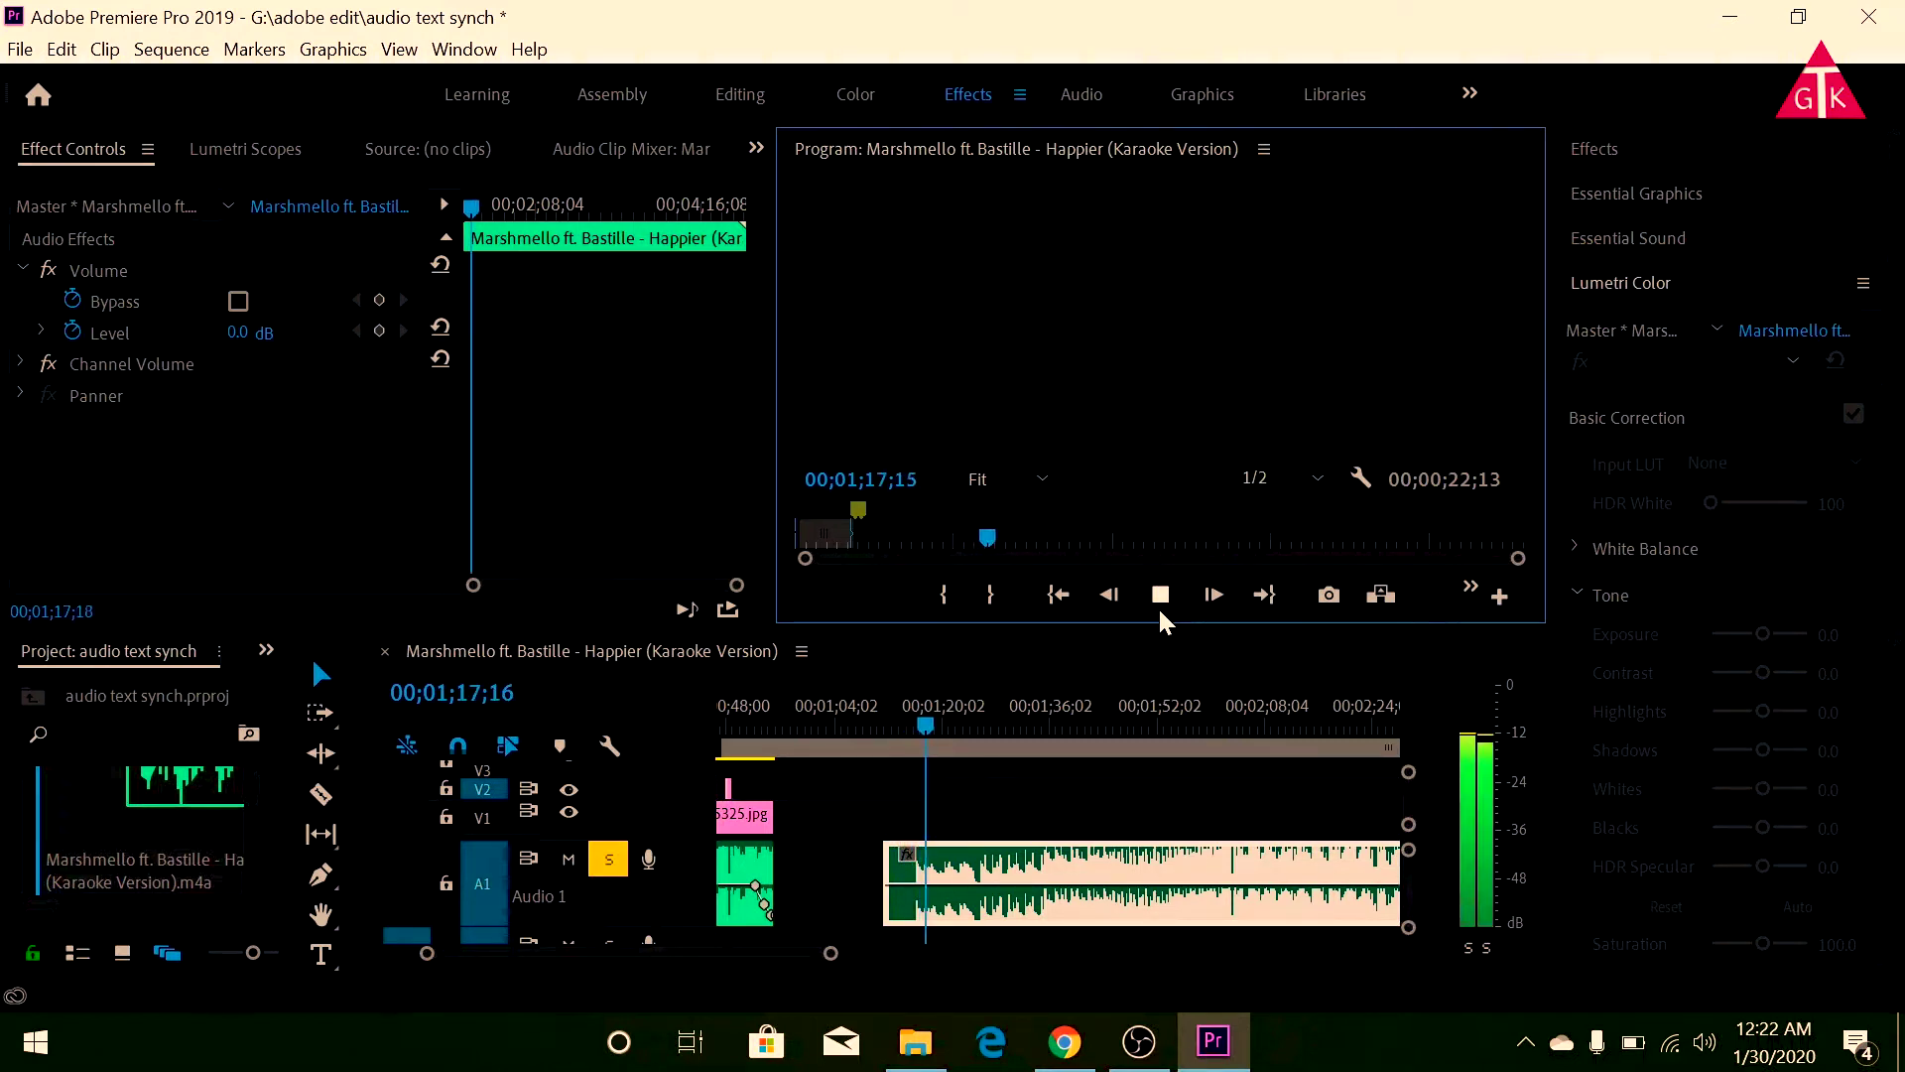
{"action": "left_click", "coordinate": [1161, 595]}
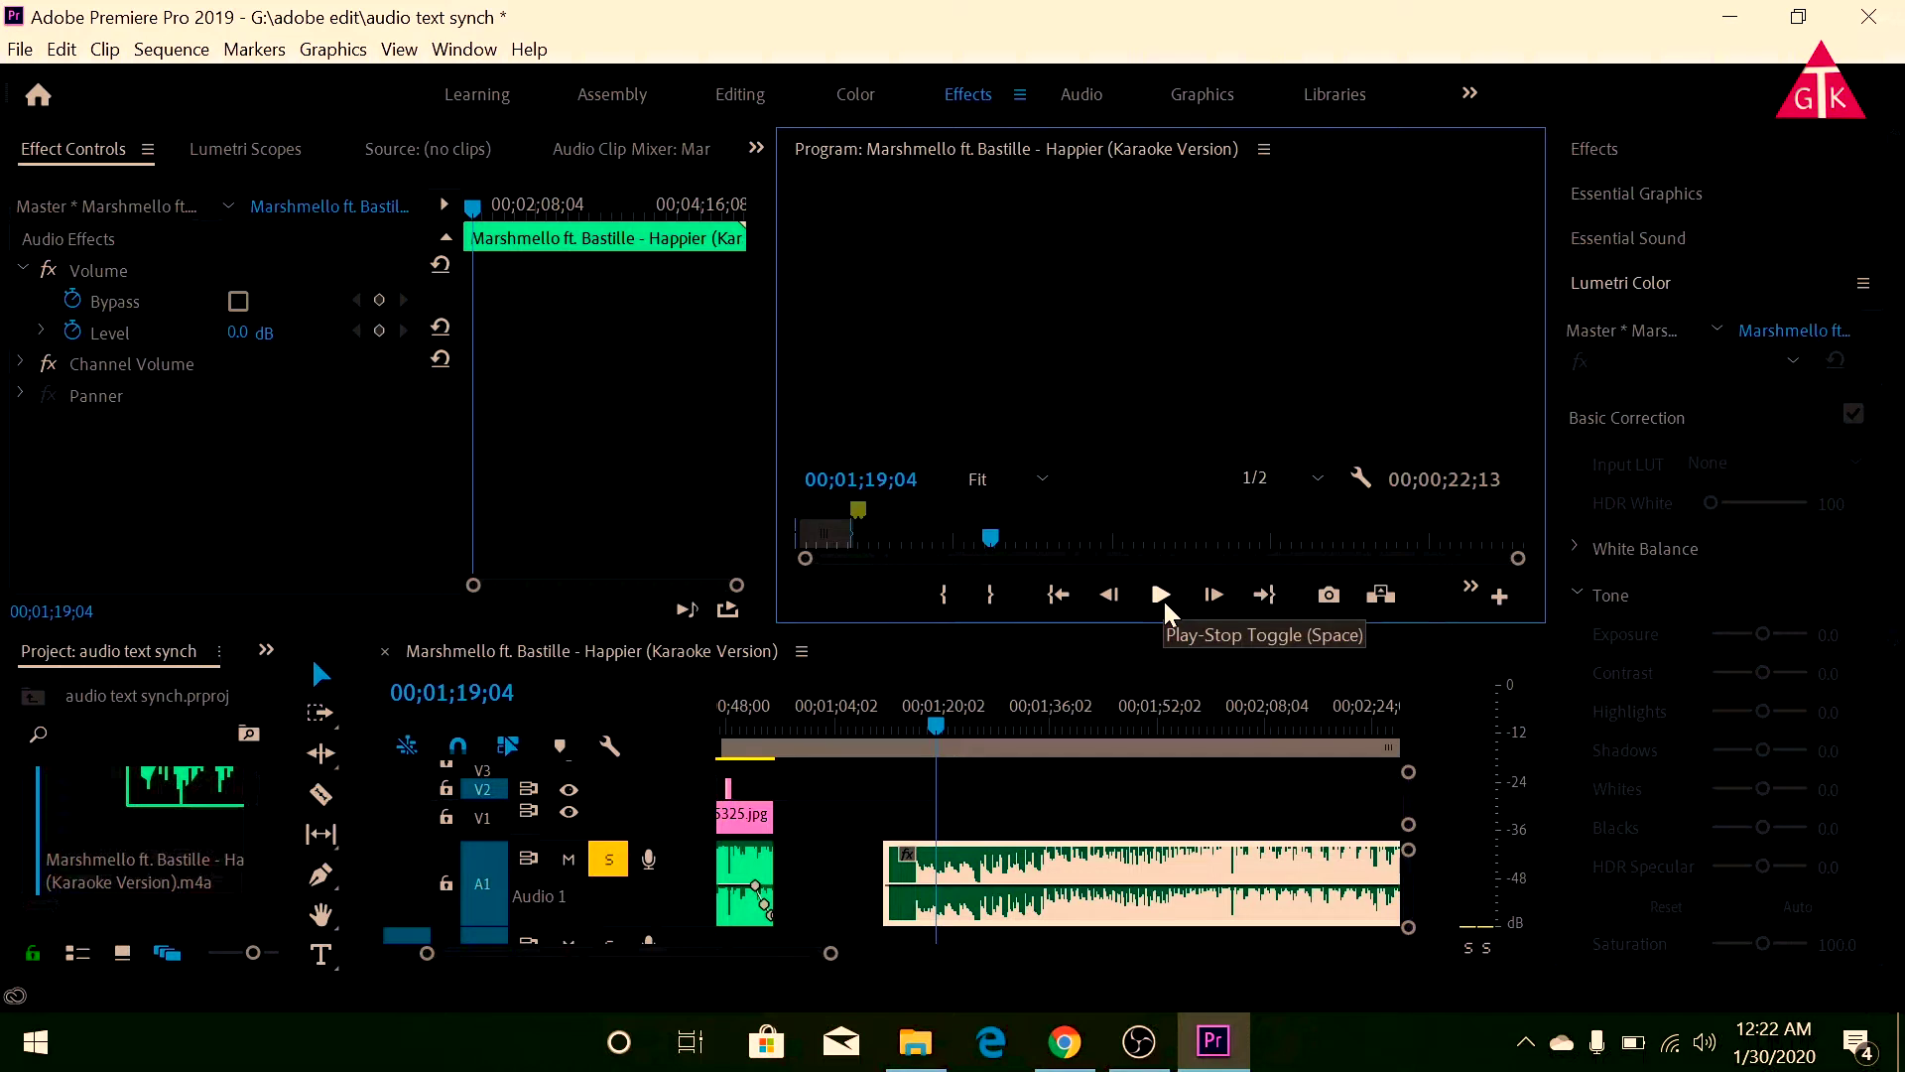
{"action": "left_click", "coordinate": [929, 719]}
{"action": "left_click_drag", "start_coordinate": [928, 718], "coordinate": [919, 718]}
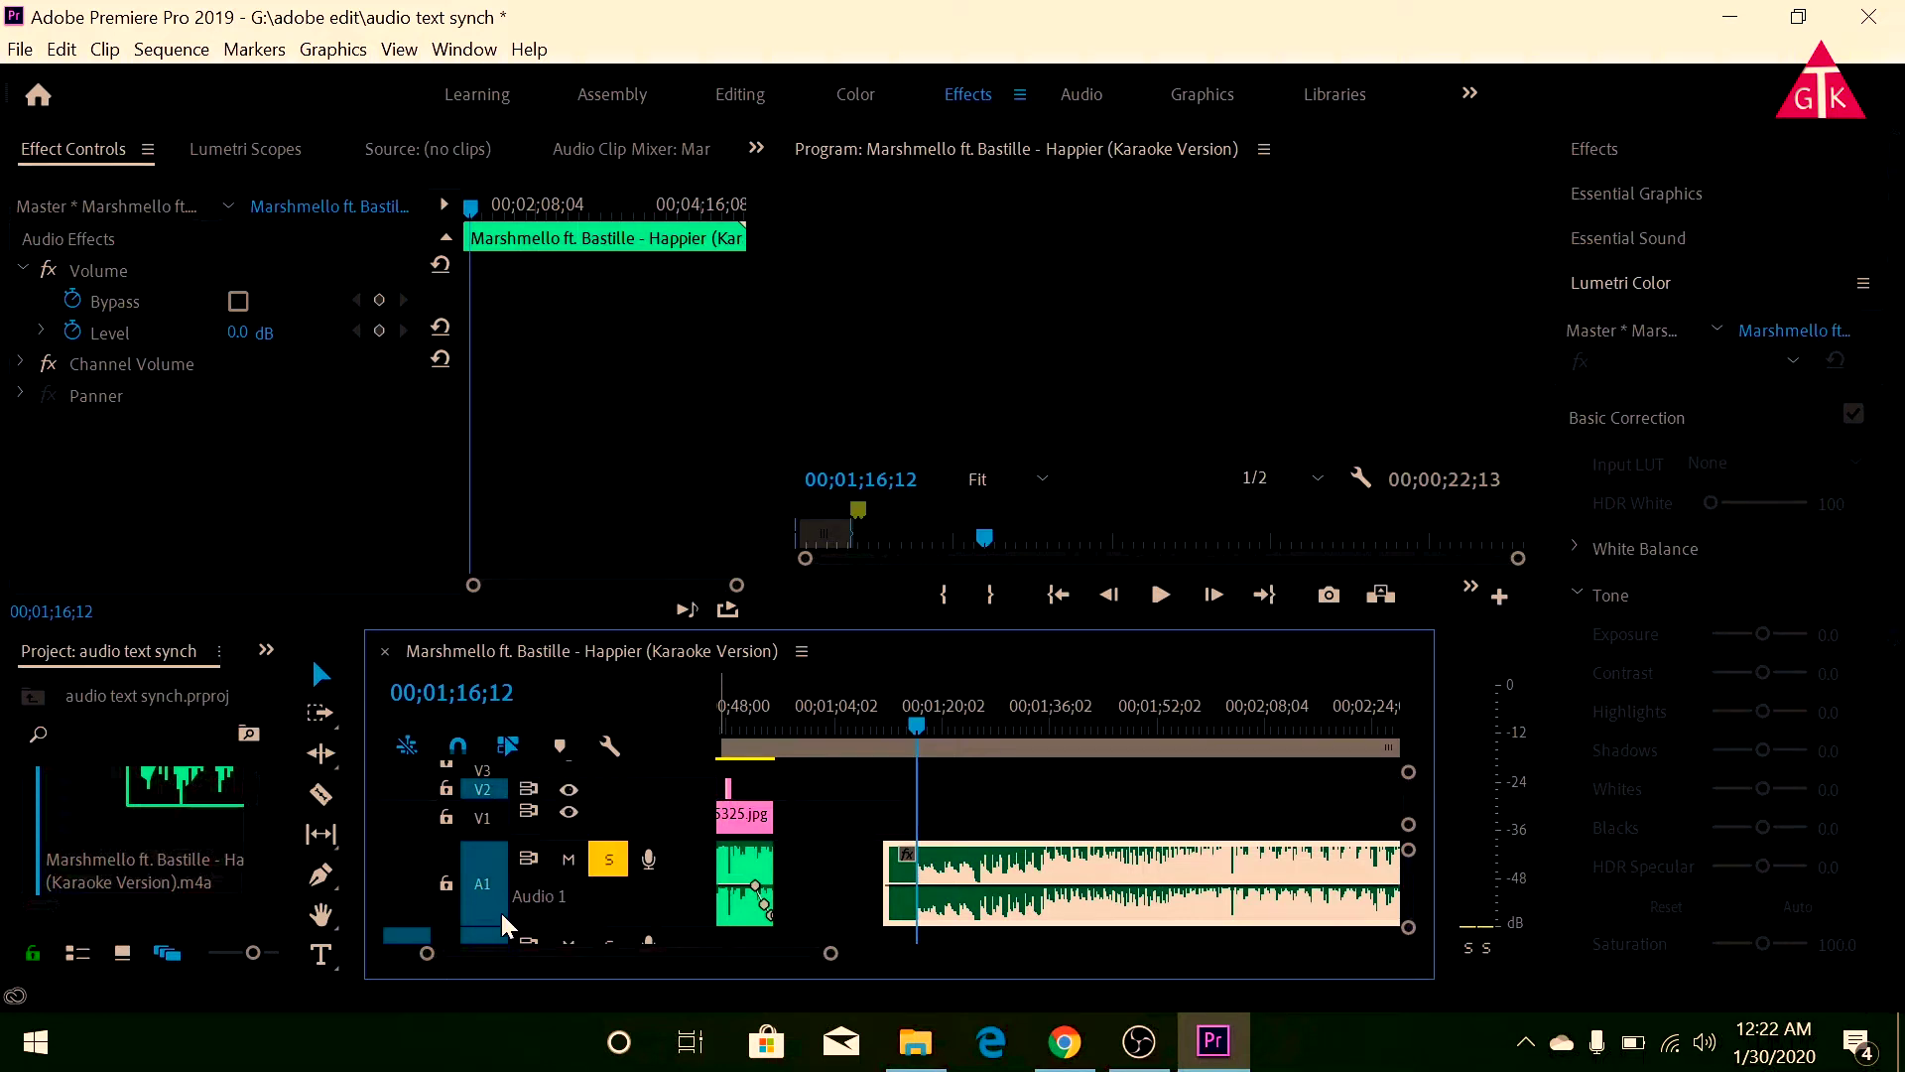
Select the first song clip and scrub near the sequence start to view the sky frame.
{"action": "scroll", "coordinate": [492, 883], "scroll_direction": "down", "scroll_amount": 2}
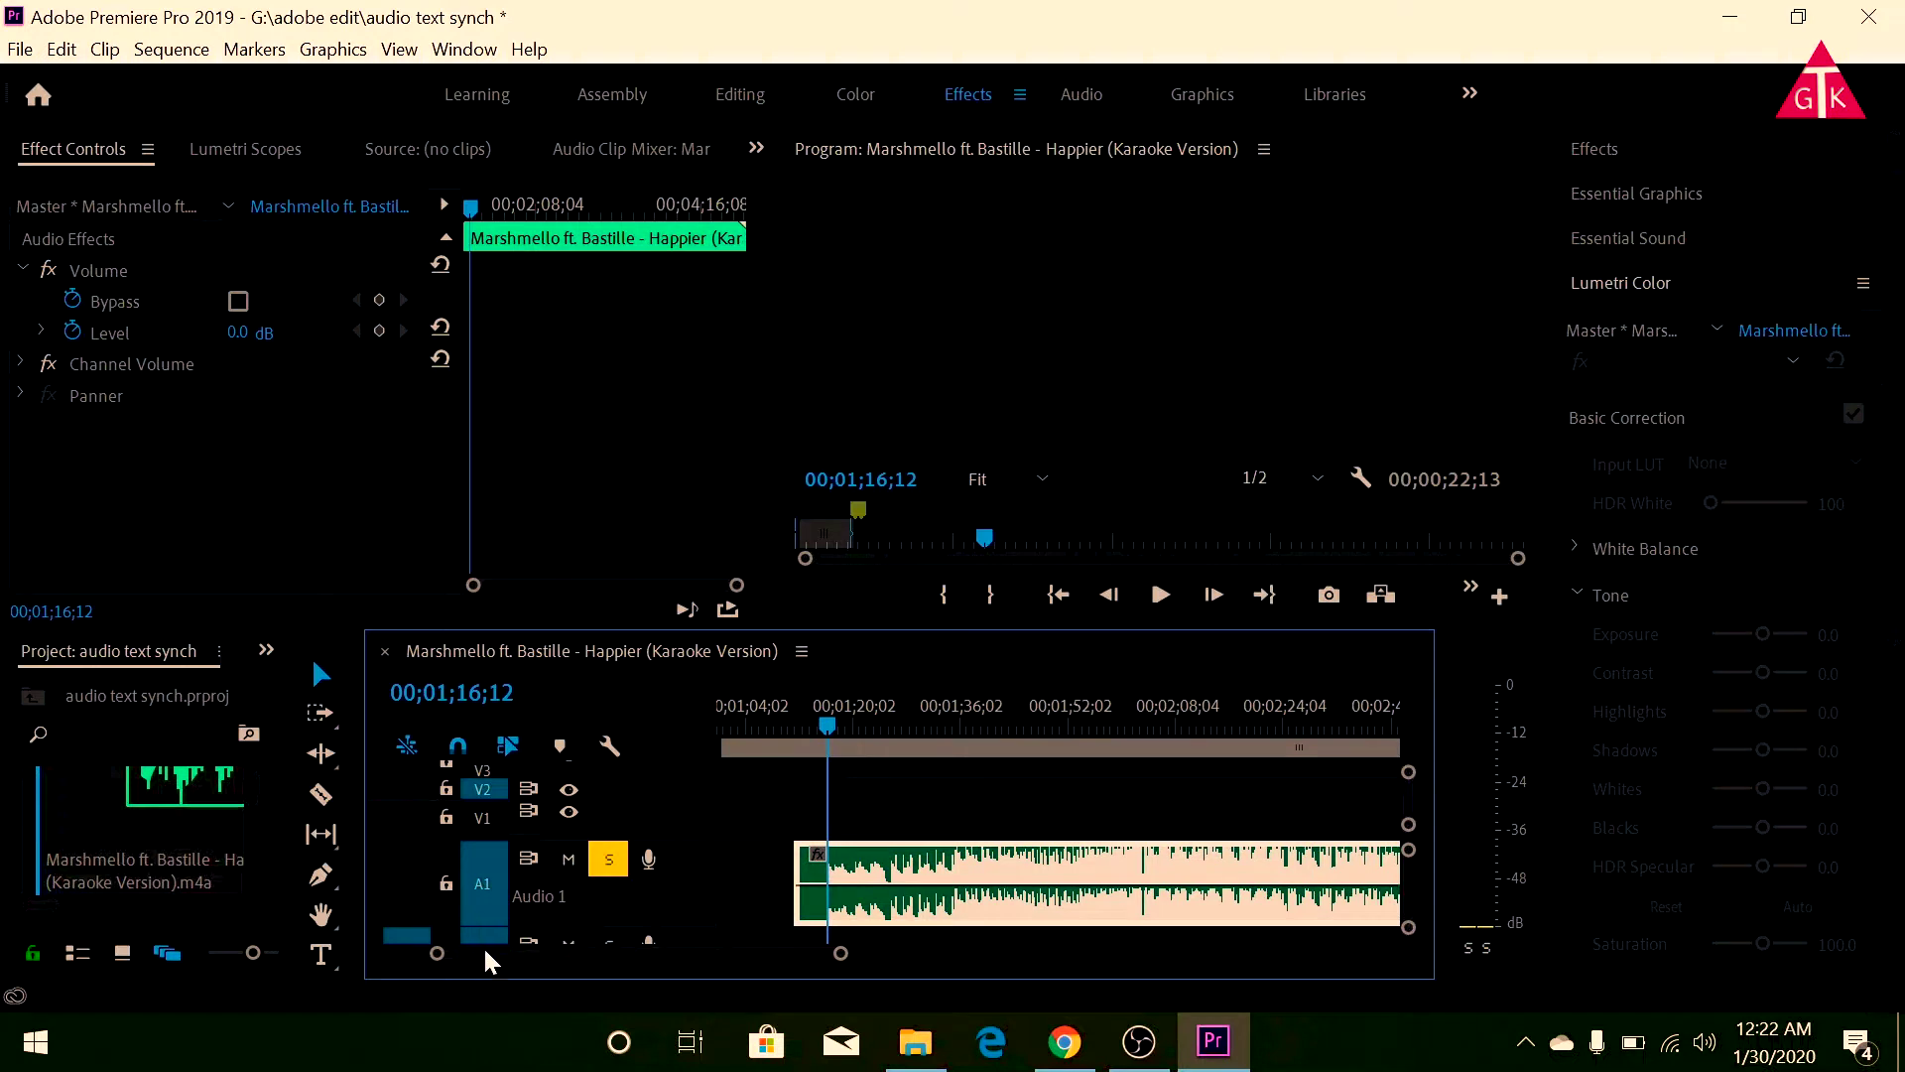
{"action": "scroll", "coordinate": [521, 921], "scroll_direction": "up", "scroll_amount": 2}
{"action": "scroll", "coordinate": [675, 888], "scroll_direction": "up", "scroll_amount": 1}
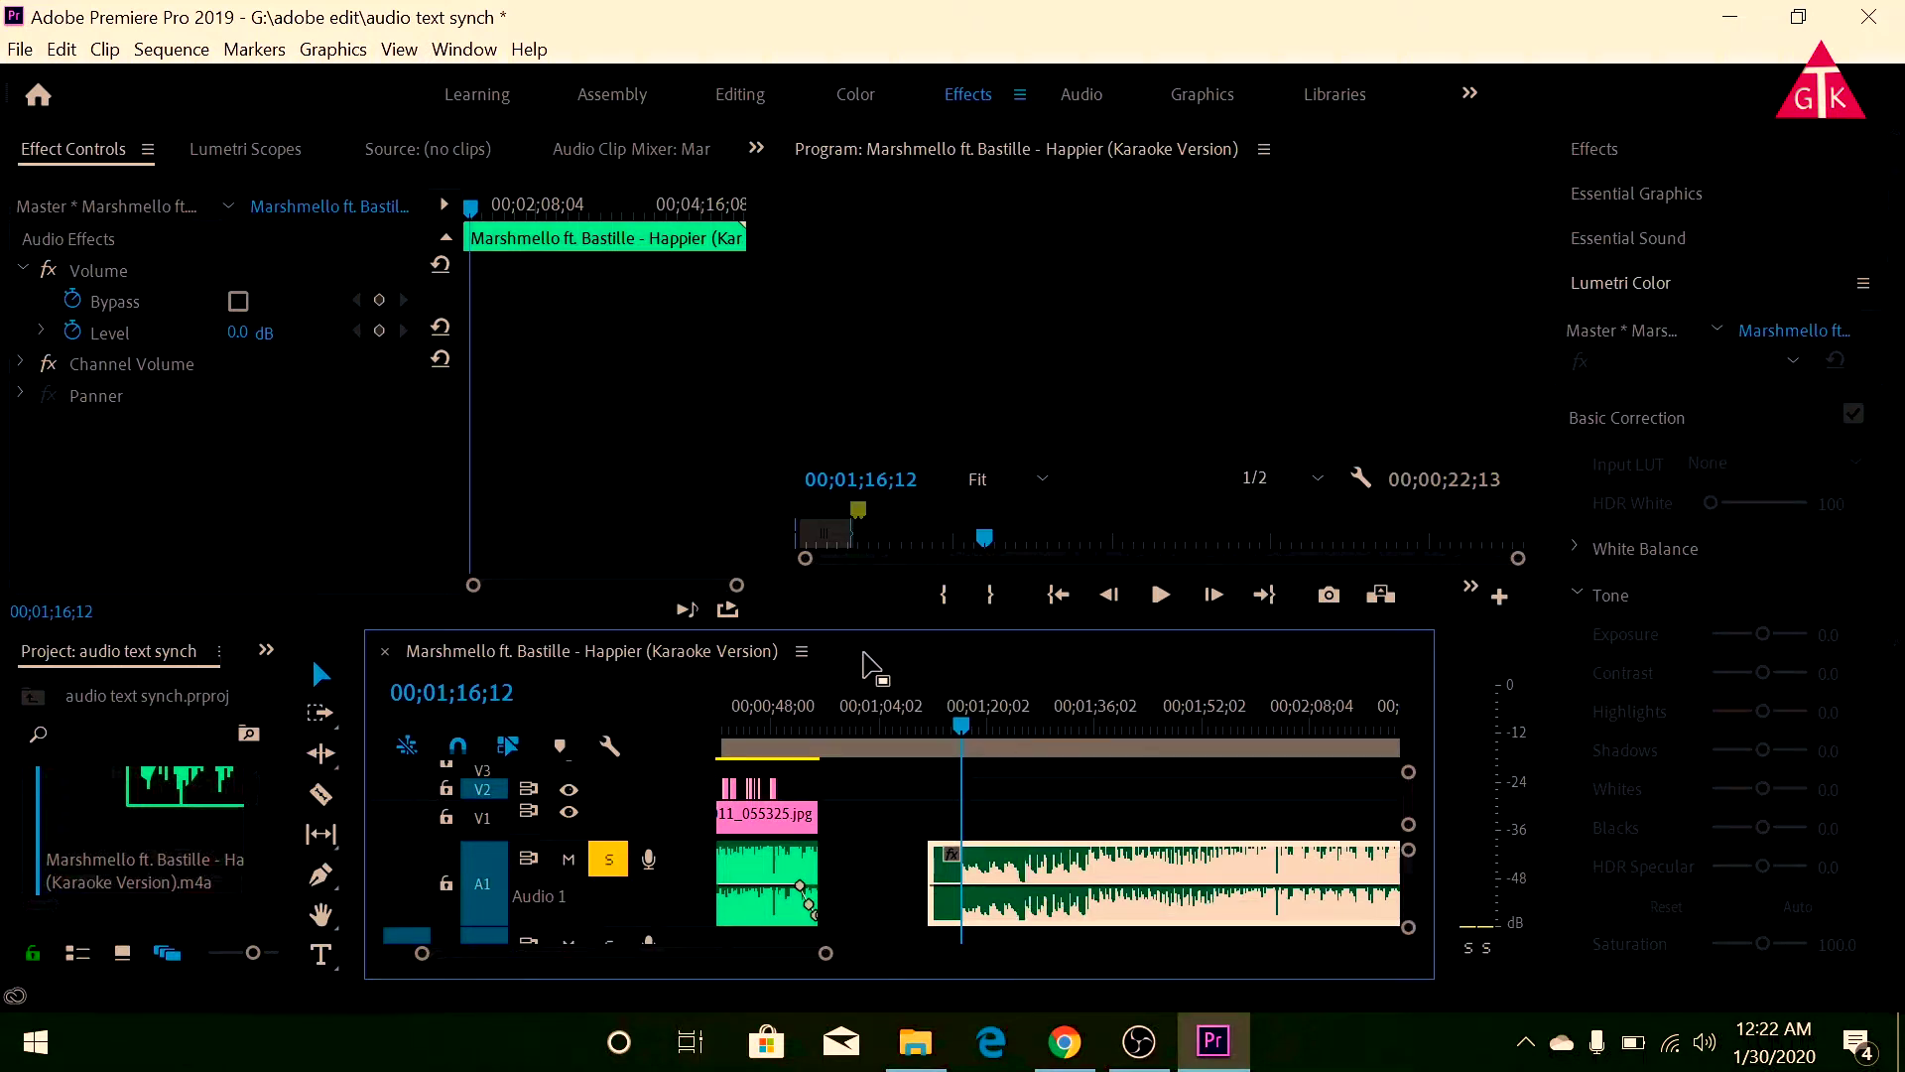
{"action": "scroll", "coordinate": [884, 804], "scroll_direction": "up", "scroll_amount": 5}
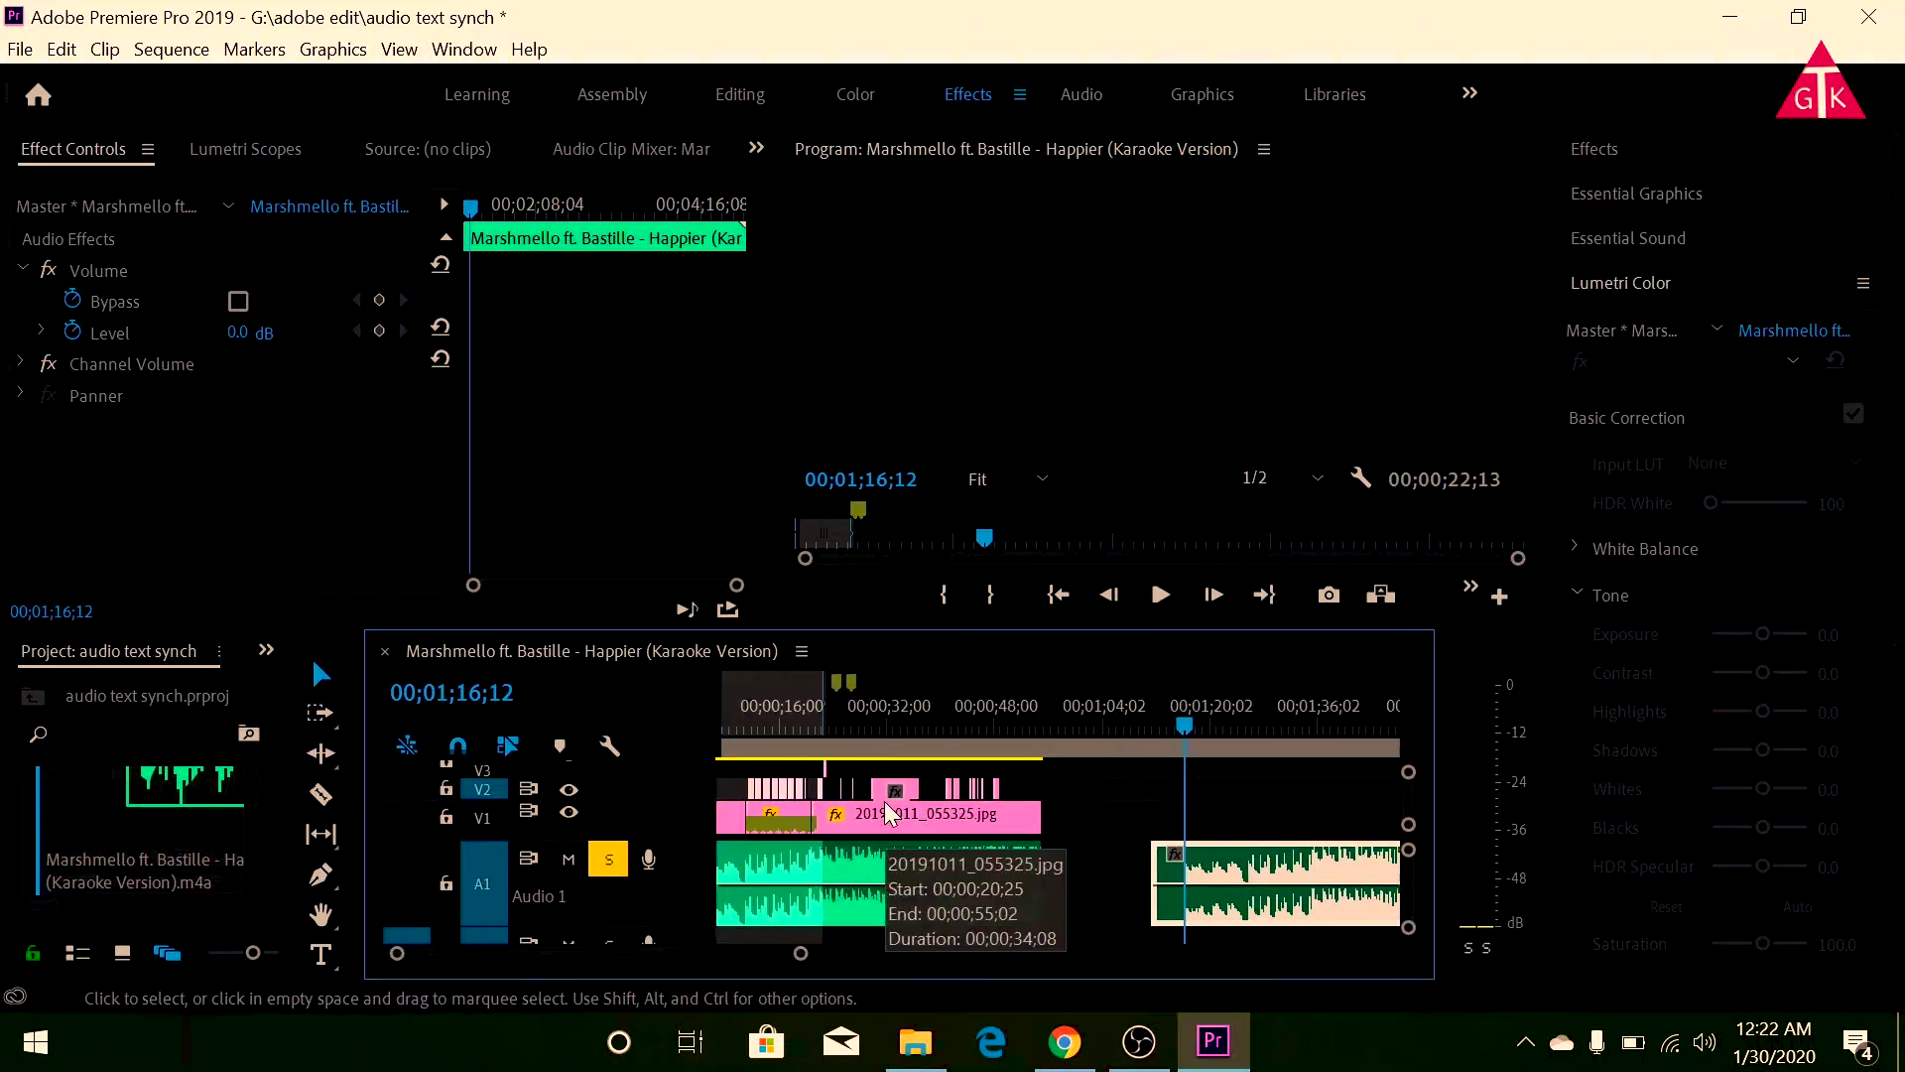
{"action": "left_click", "coordinate": [833, 814]}
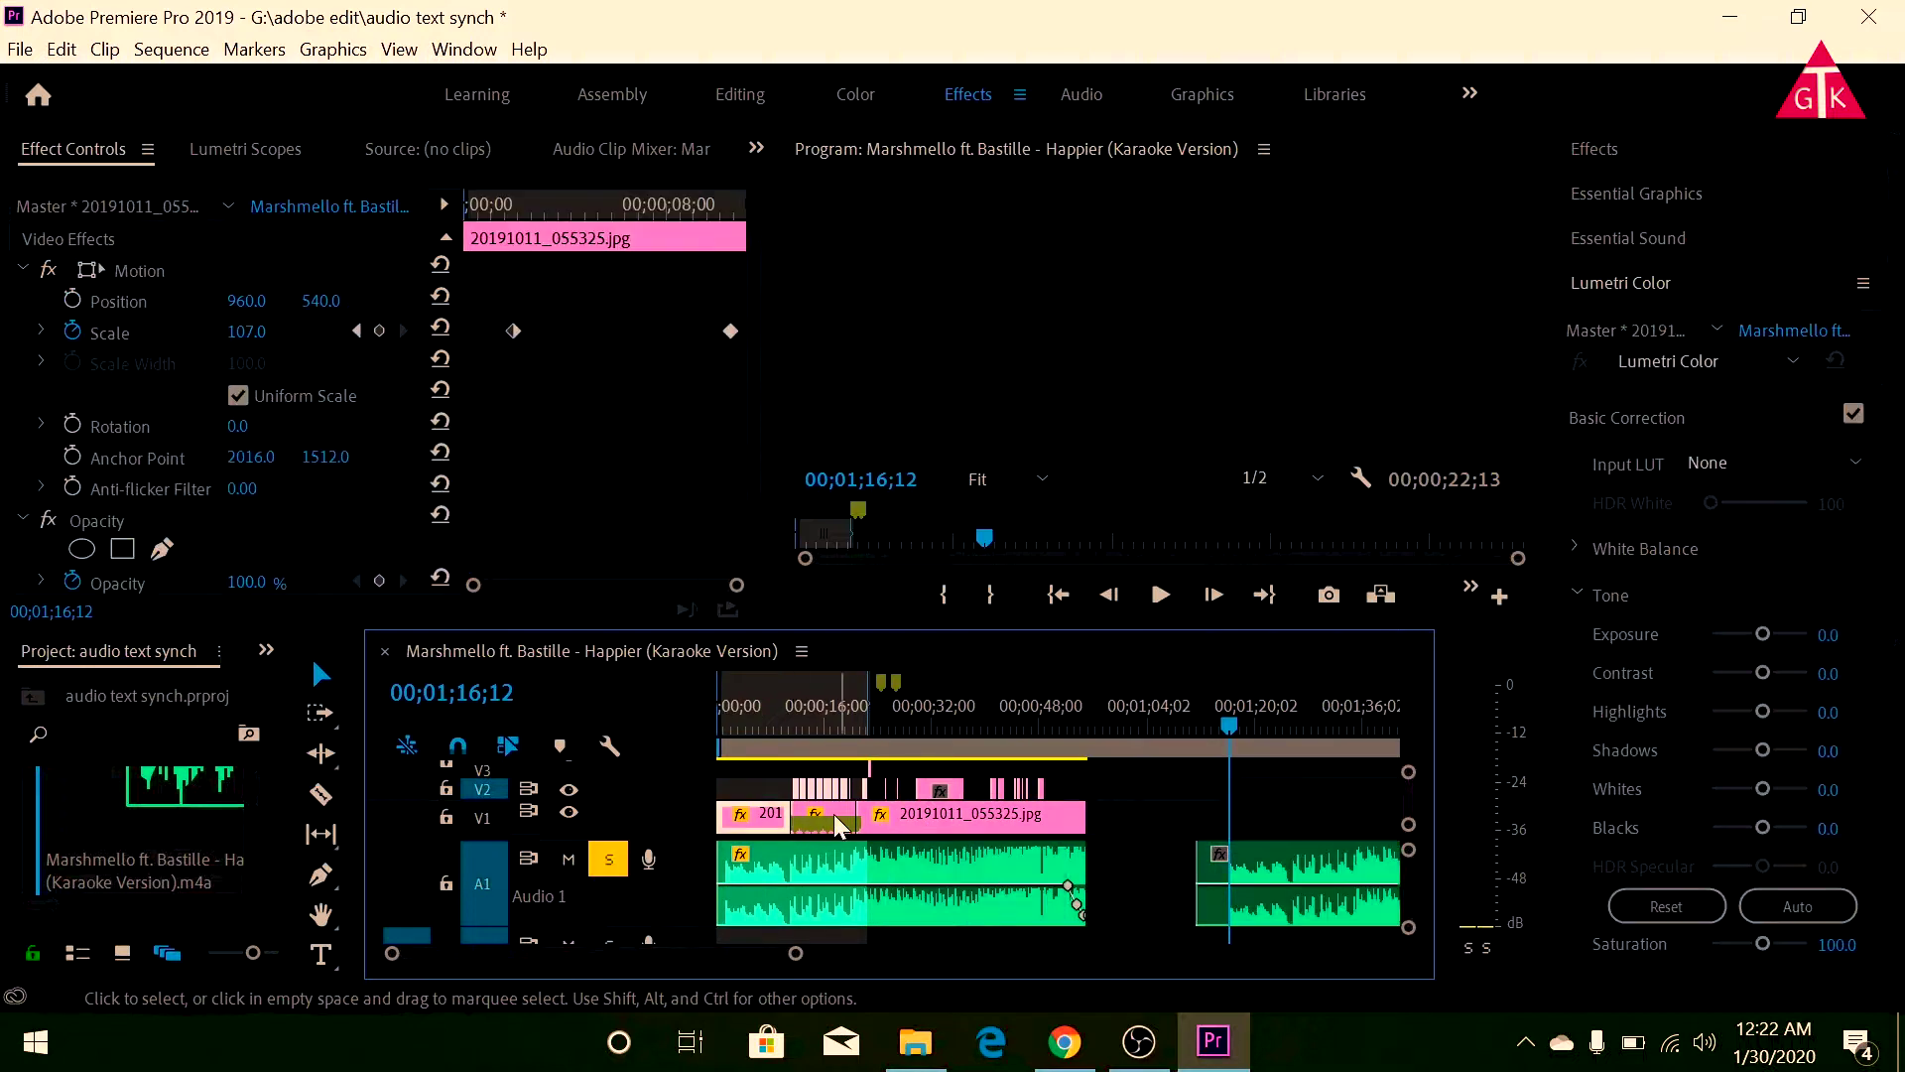
{"action": "left_click", "coordinate": [778, 849]}
{"action": "left_click", "coordinate": [797, 724]}
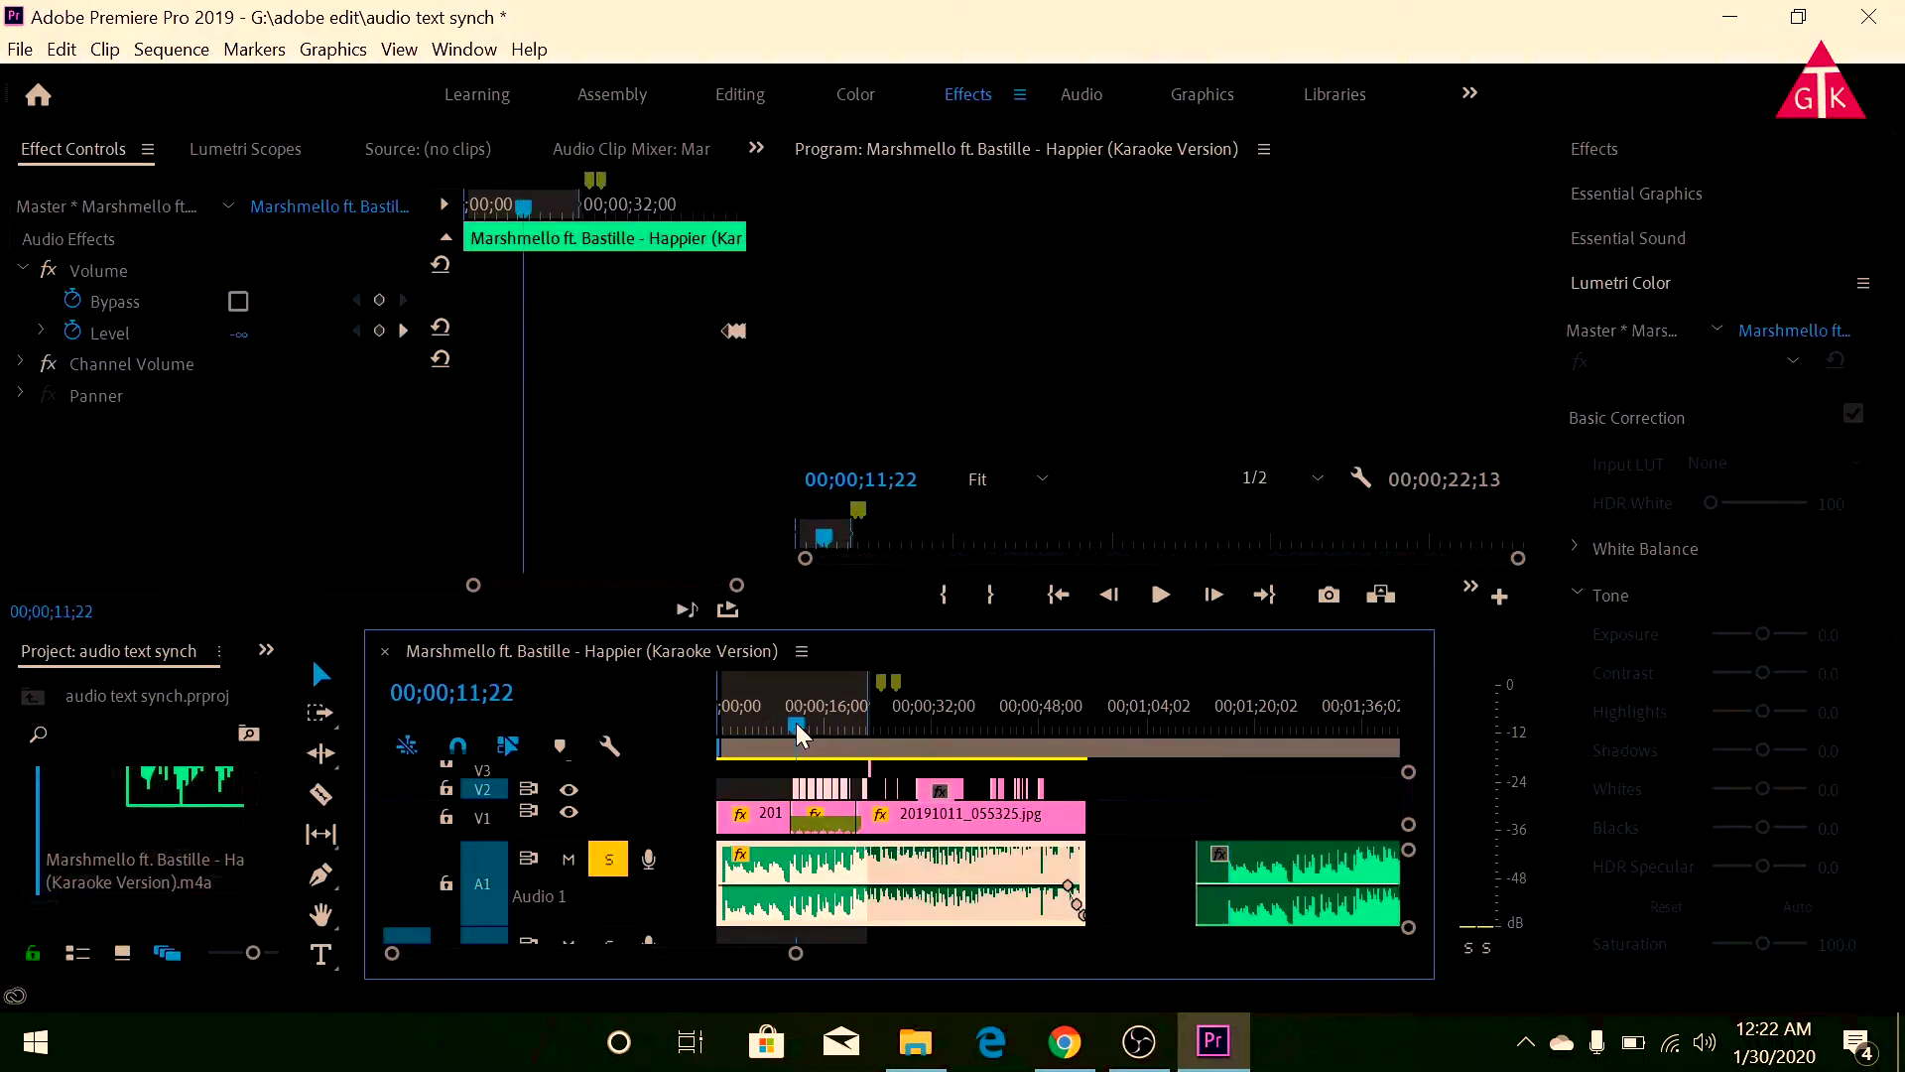
{"action": "left_click_drag", "start_coordinate": [798, 724], "coordinate": [764, 724]}
Drop the sky image onto V1 above the new audio and lengthen it to 1;23;18.
{"action": "left_click", "coordinate": [181, 837]}
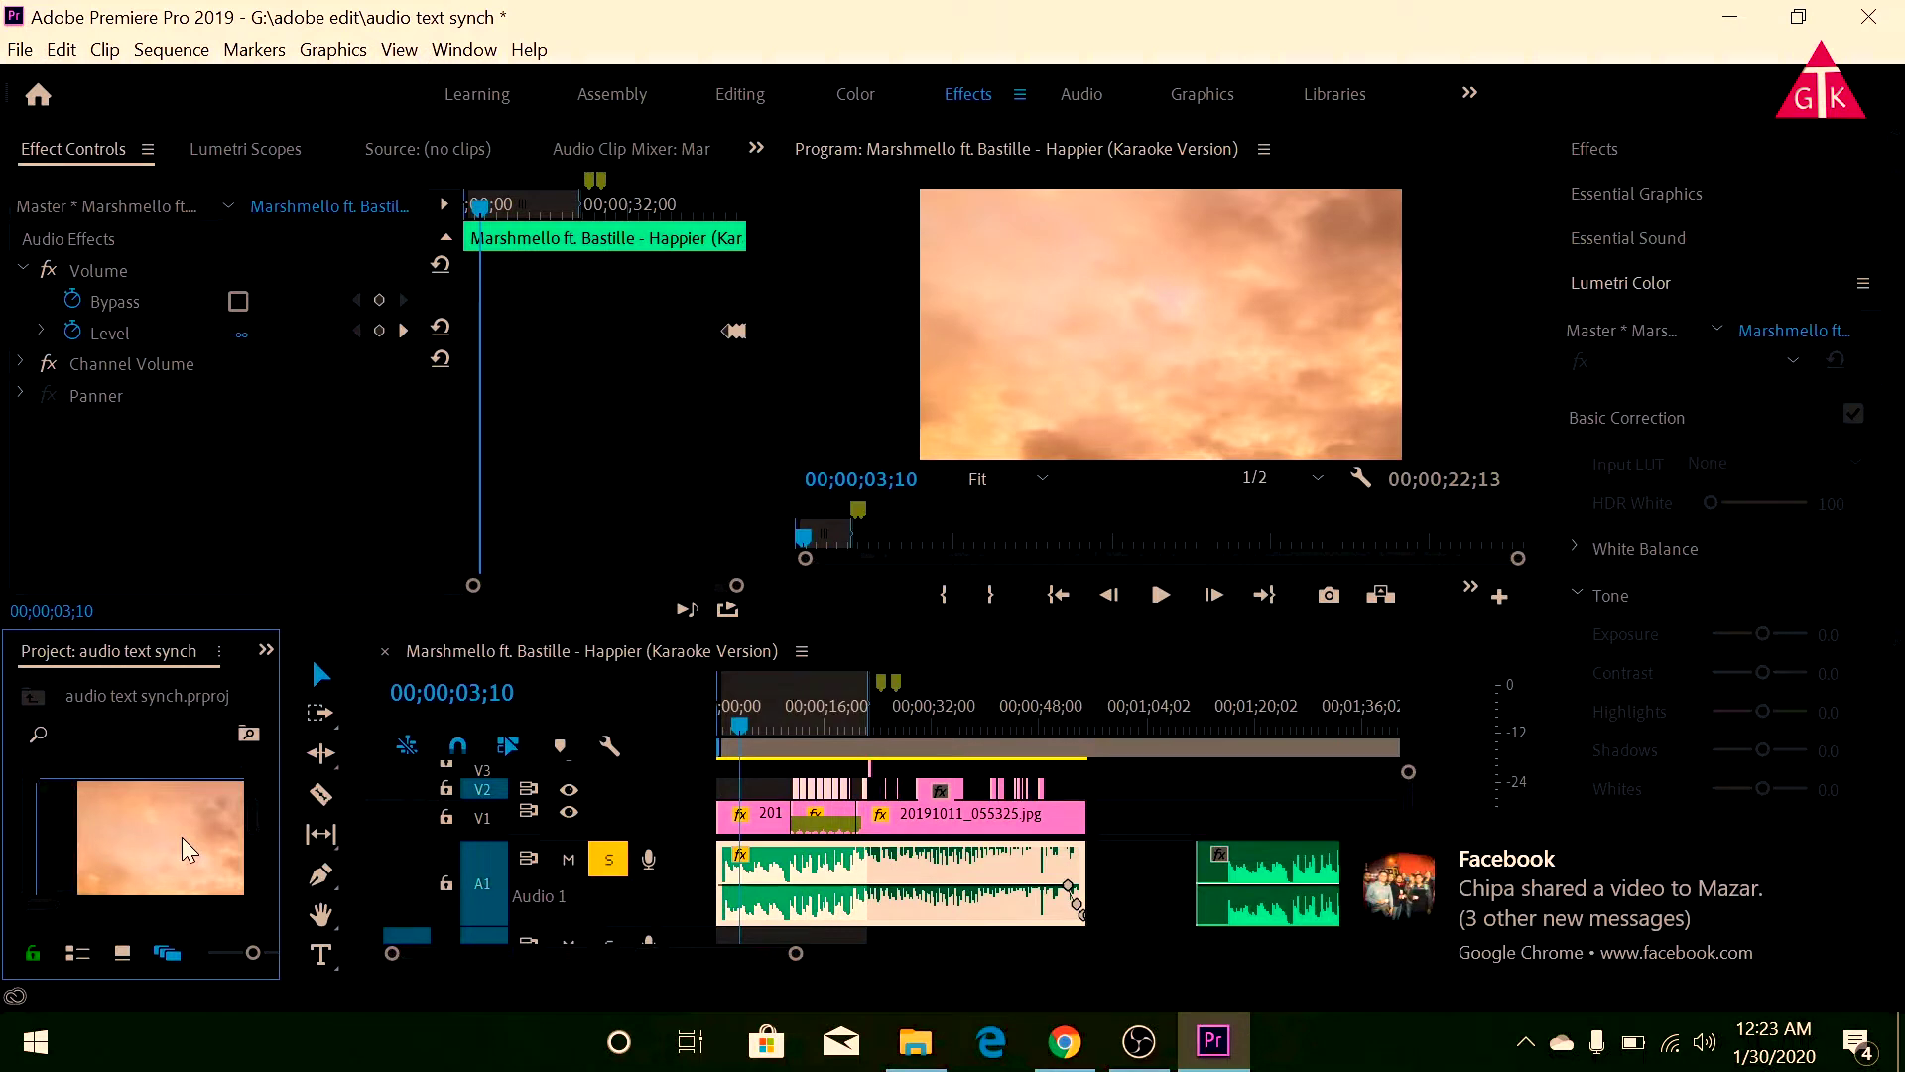
{"action": "left_click", "coordinate": [163, 837]}
{"action": "left_click_drag", "start_coordinate": [871, 831], "coordinate": [1235, 815]}
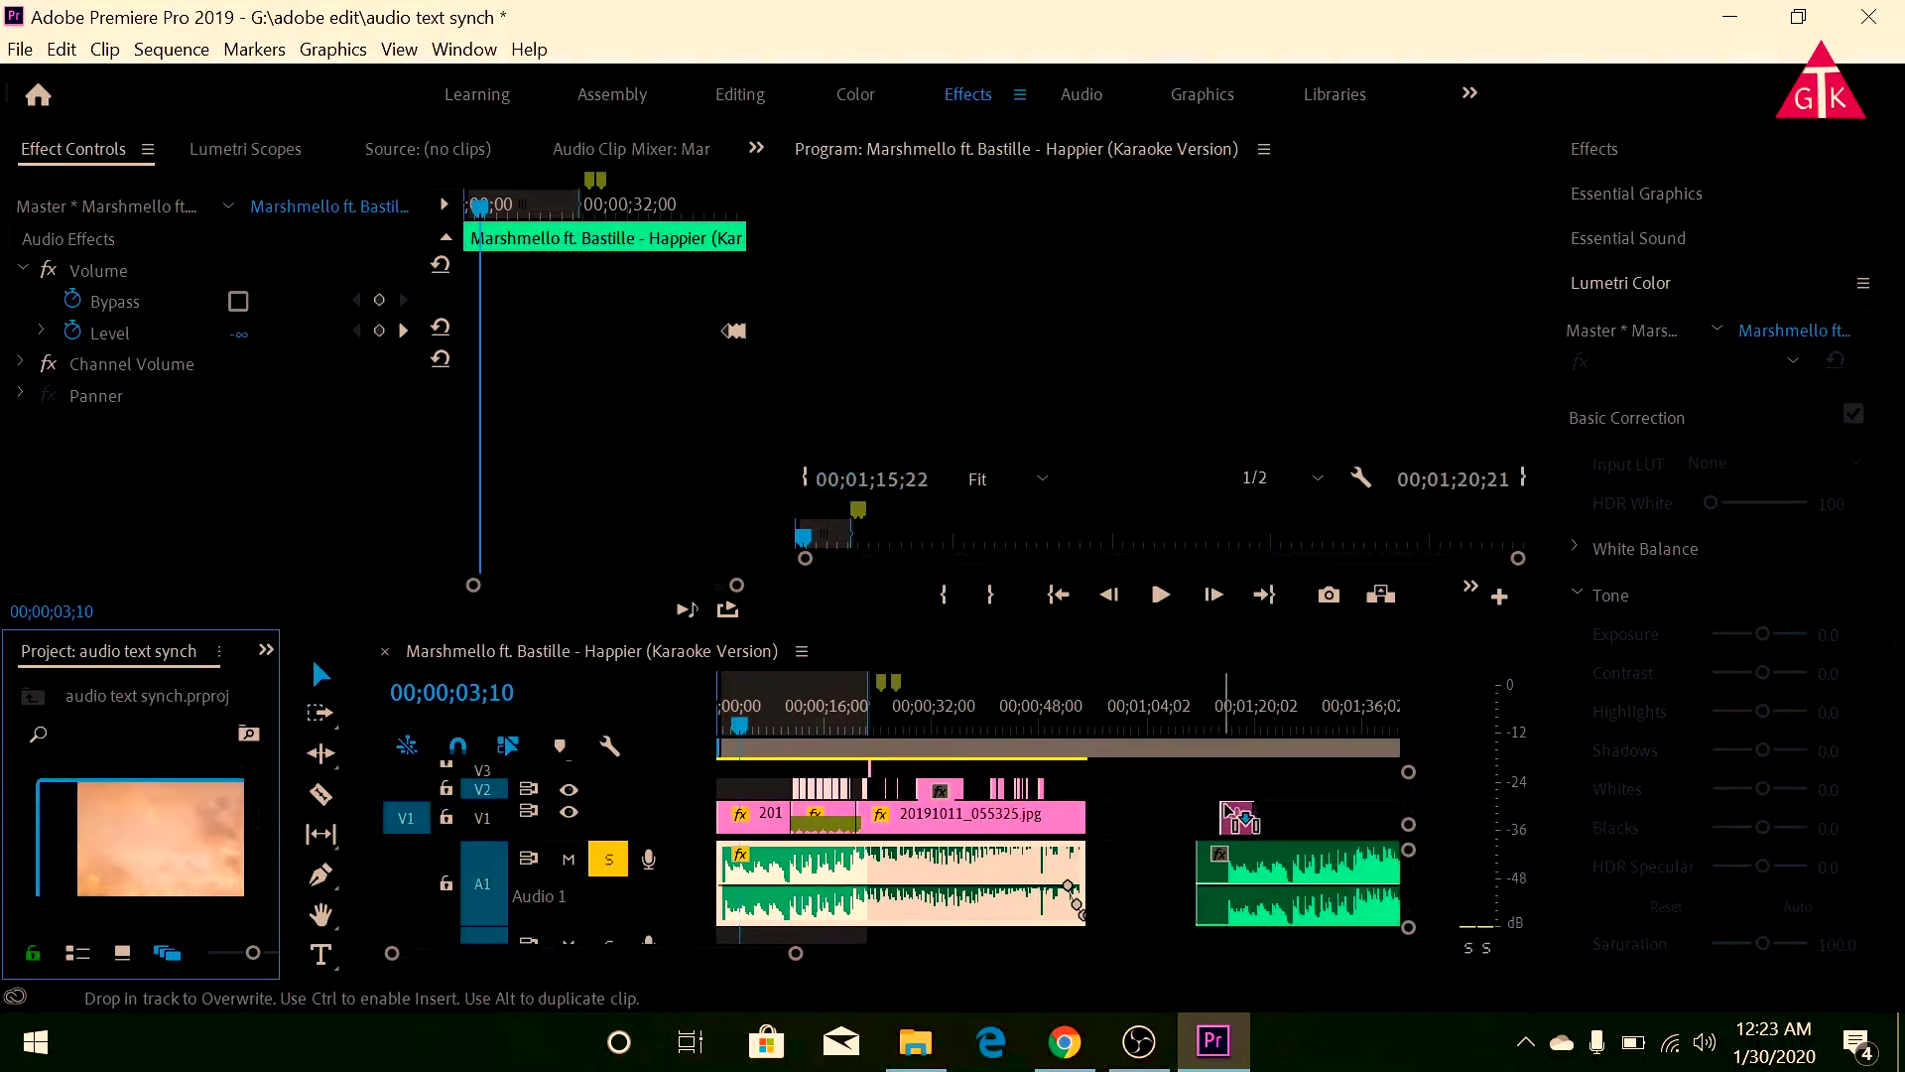
{"action": "left_click_drag", "start_coordinate": [1245, 818], "coordinate": [1230, 819]}
{"action": "left_click_drag", "start_coordinate": [1337, 855], "coordinate": [1270, 754]}
{"action": "scroll", "coordinate": [1268, 830], "scroll_direction": "down", "scroll_amount": 5}
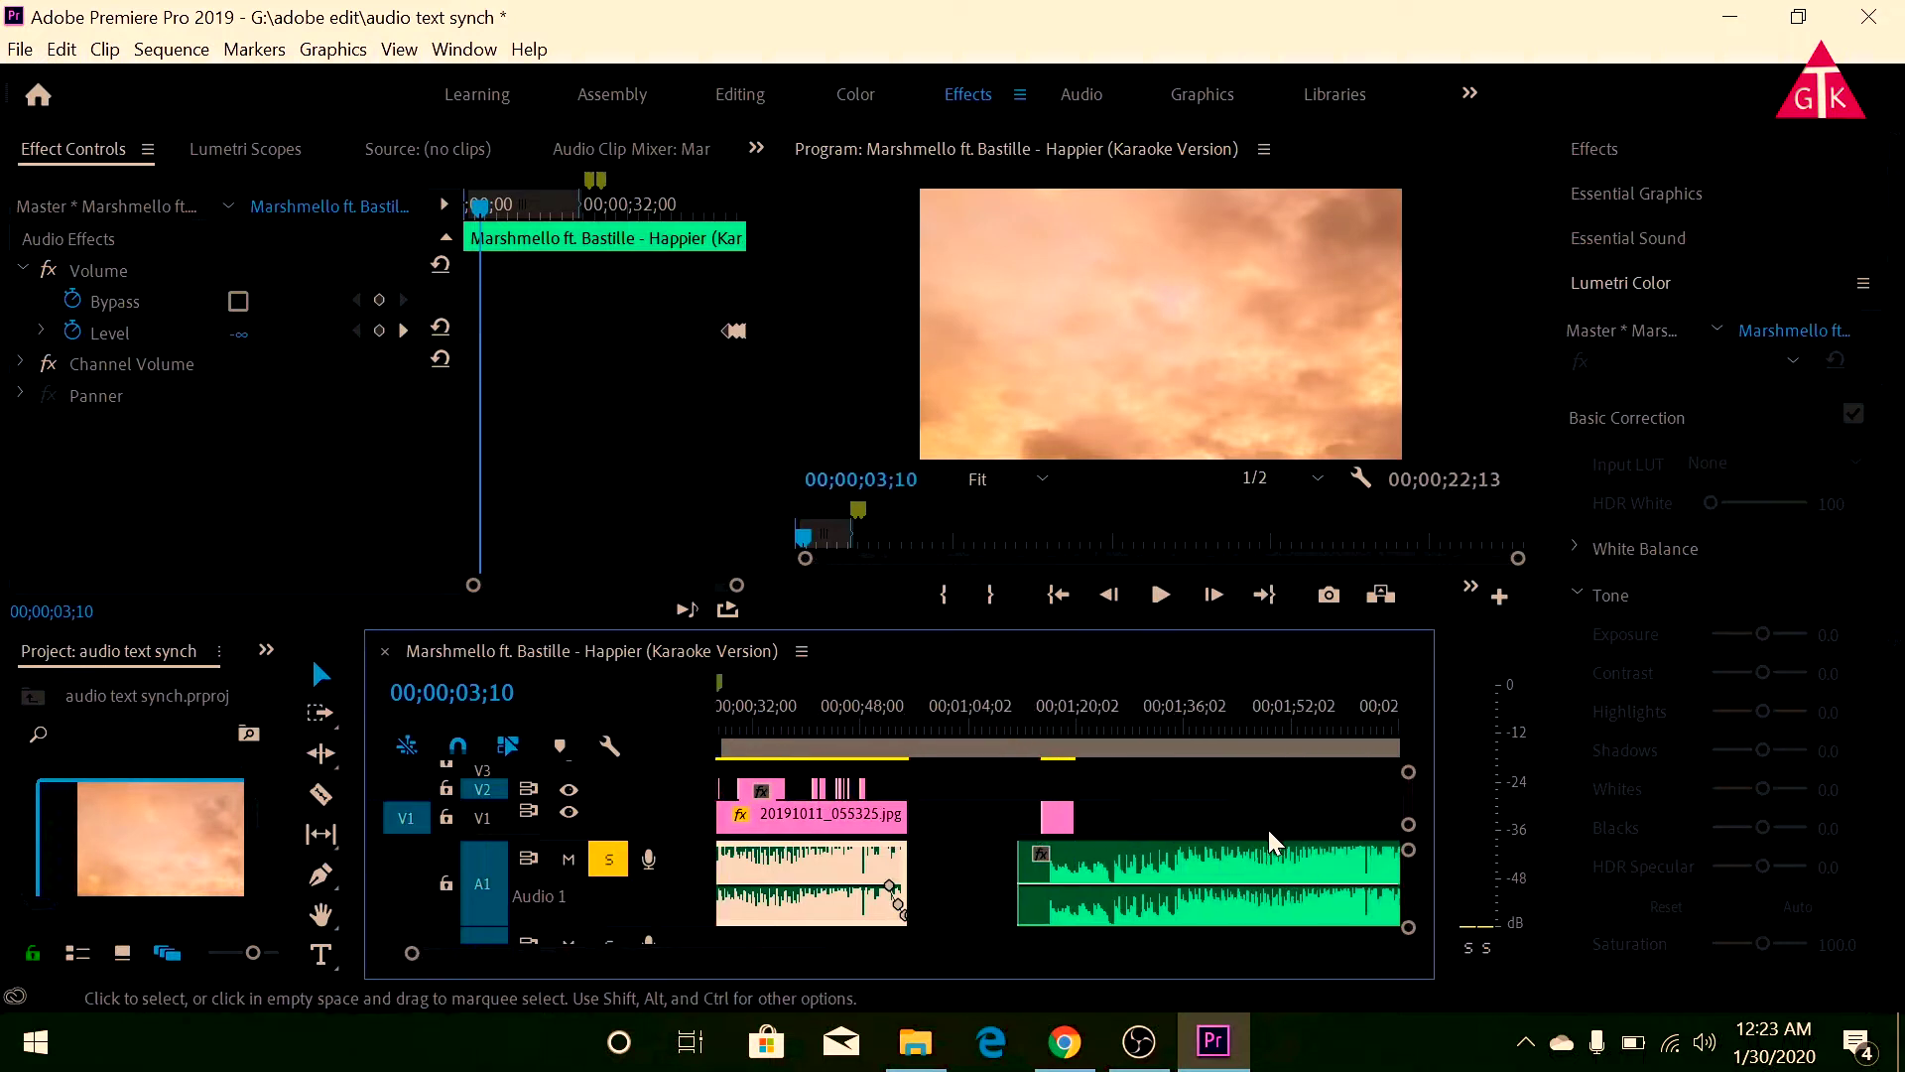
{"action": "scroll", "coordinate": [1260, 831], "scroll_direction": "down", "scroll_amount": 2}
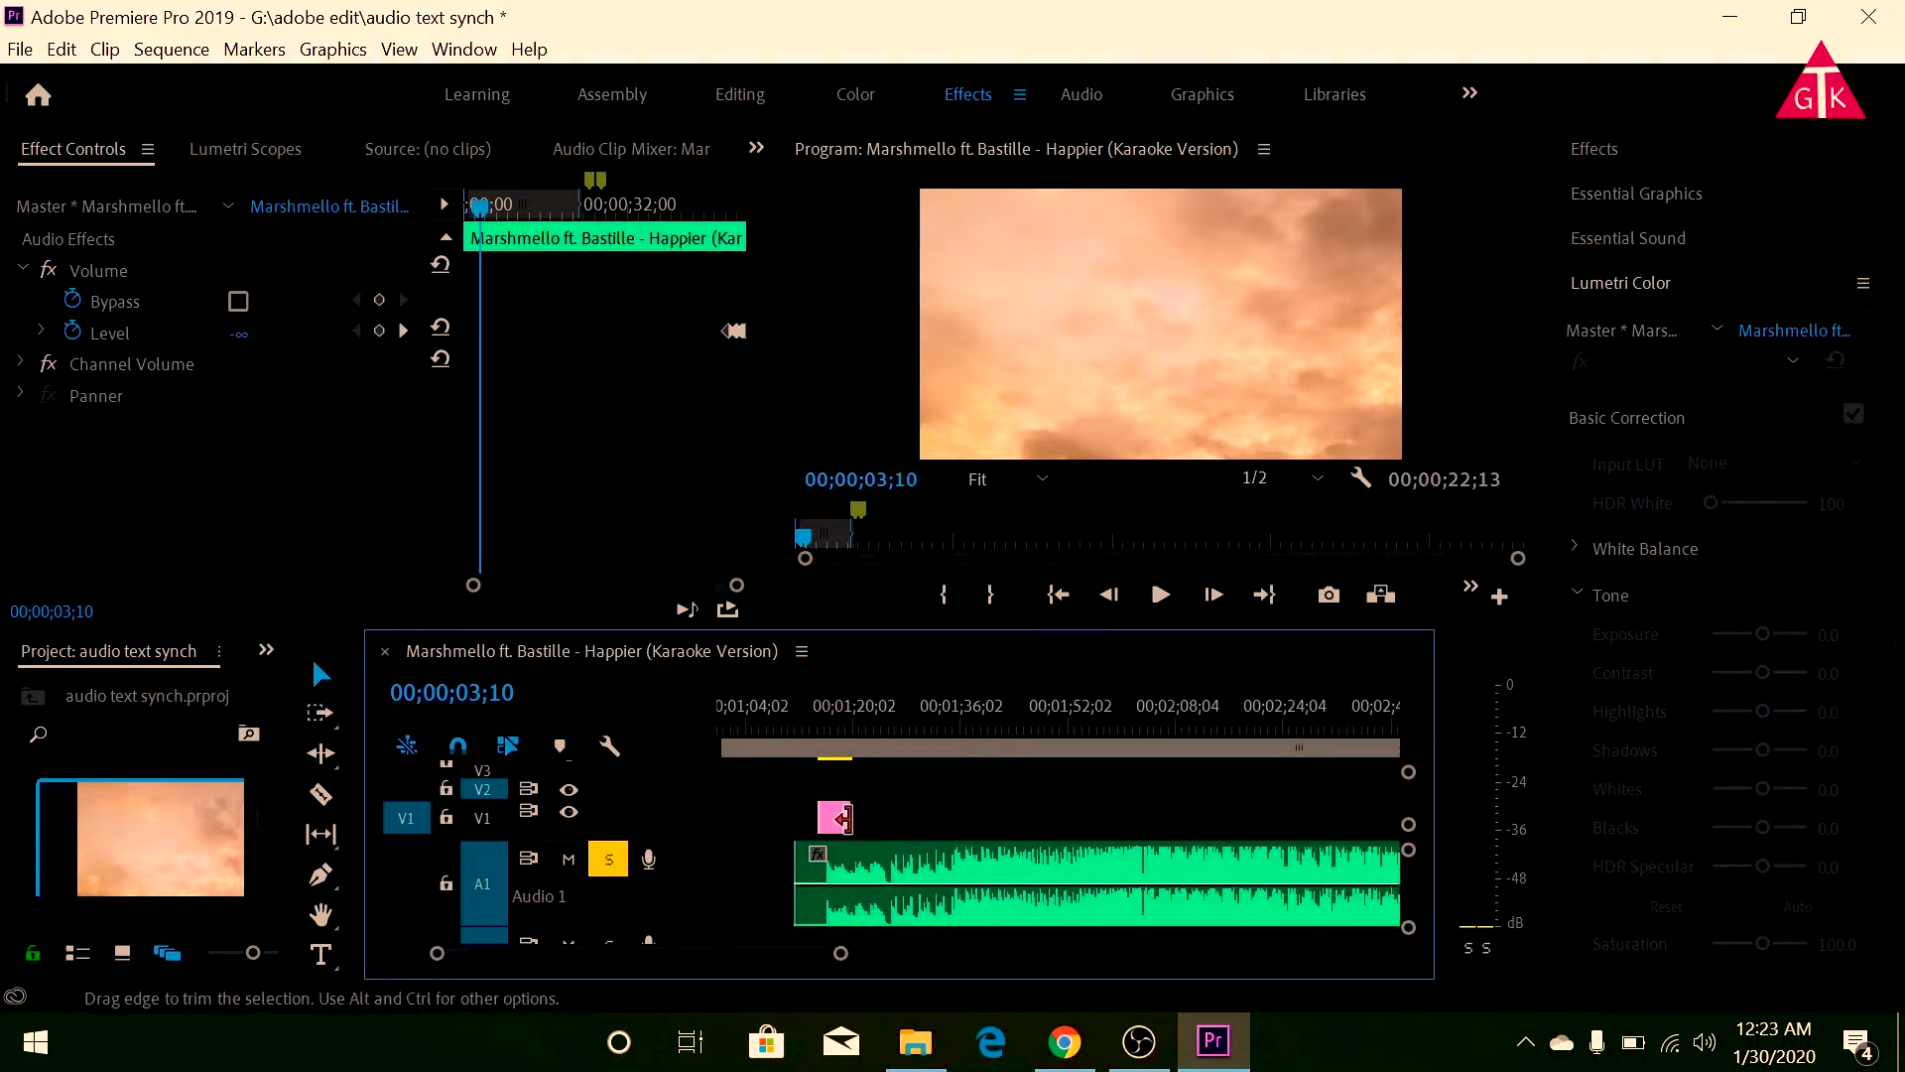
{"action": "left_click_drag", "start_coordinate": [860, 819], "coordinate": [1385, 819]}
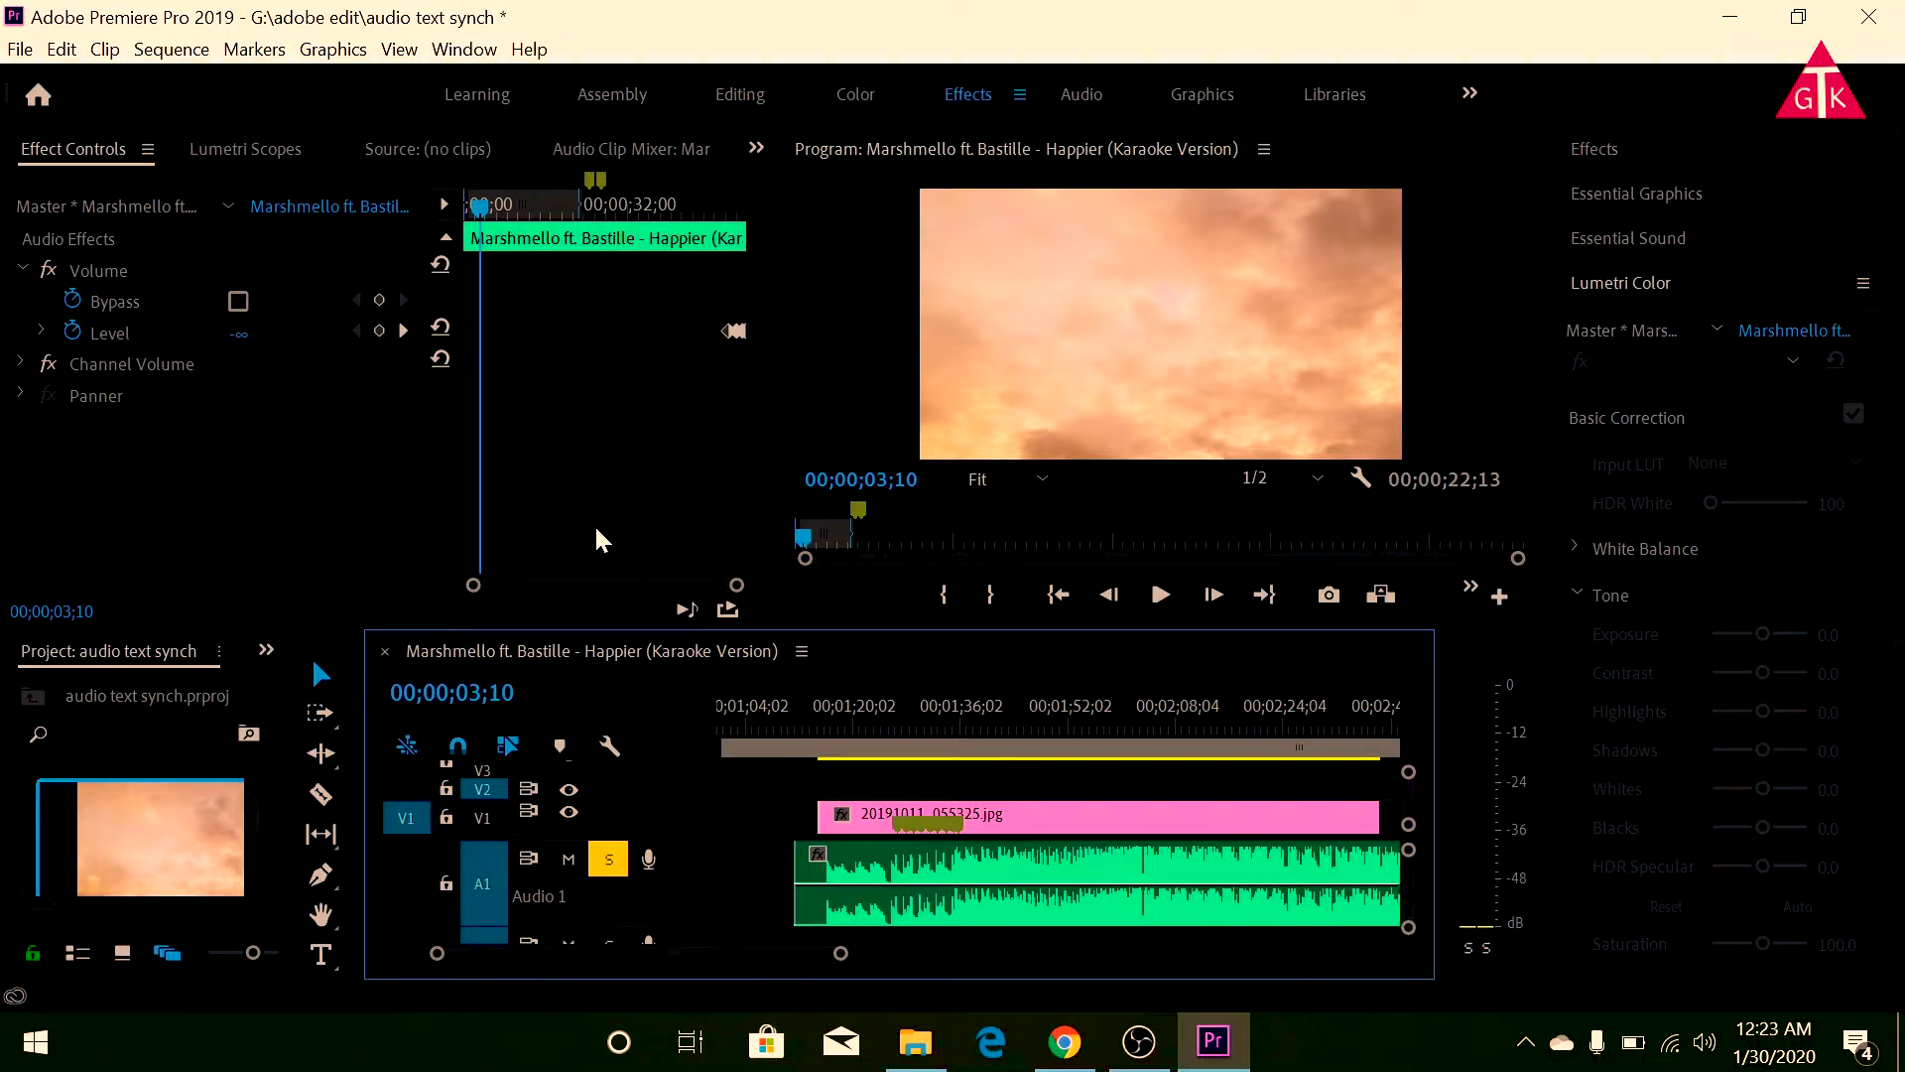
{"action": "left_click", "coordinate": [18, 52]}
Create a new 1920×1080, 29.97 fps legacy title named Title 09.
{"action": "mouse_move", "coordinate": [60, 98]}
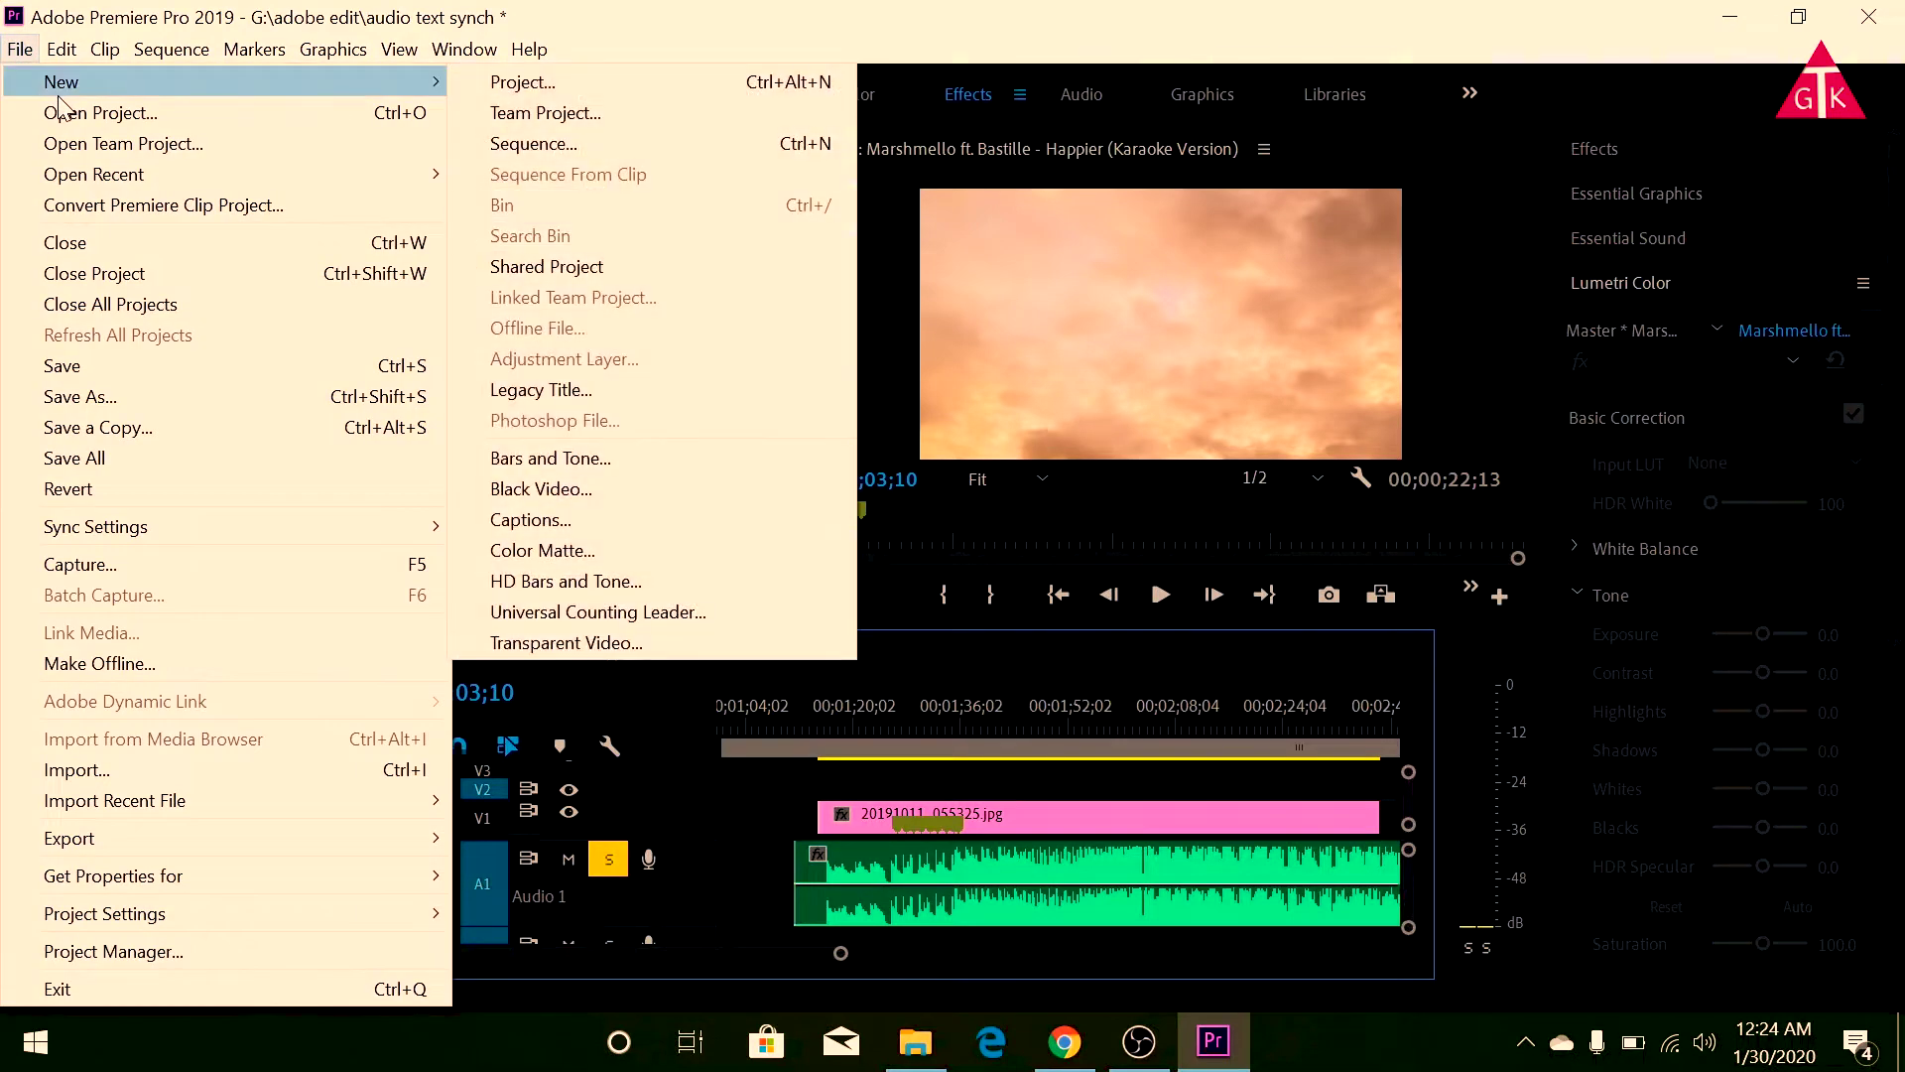
{"action": "left_click", "coordinate": [570, 390]}
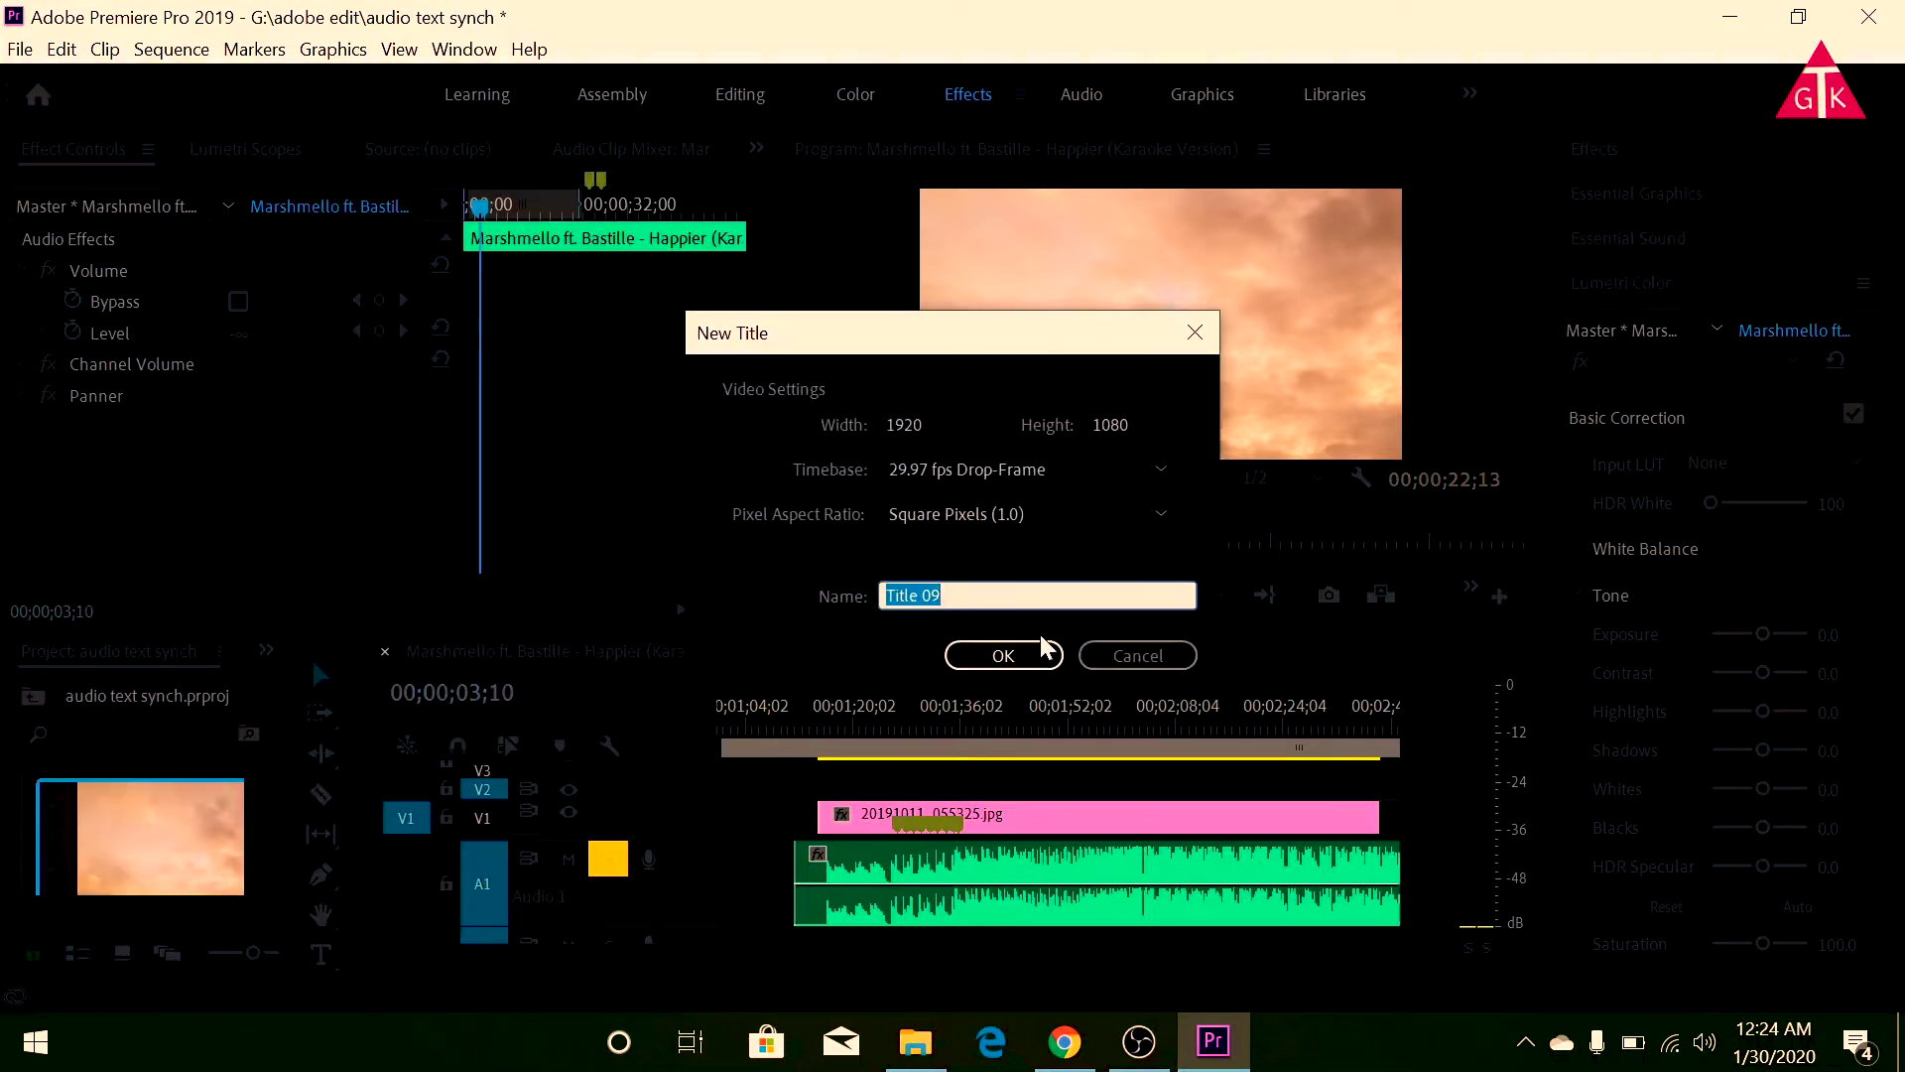
{"action": "left_click", "coordinate": [1045, 651]}
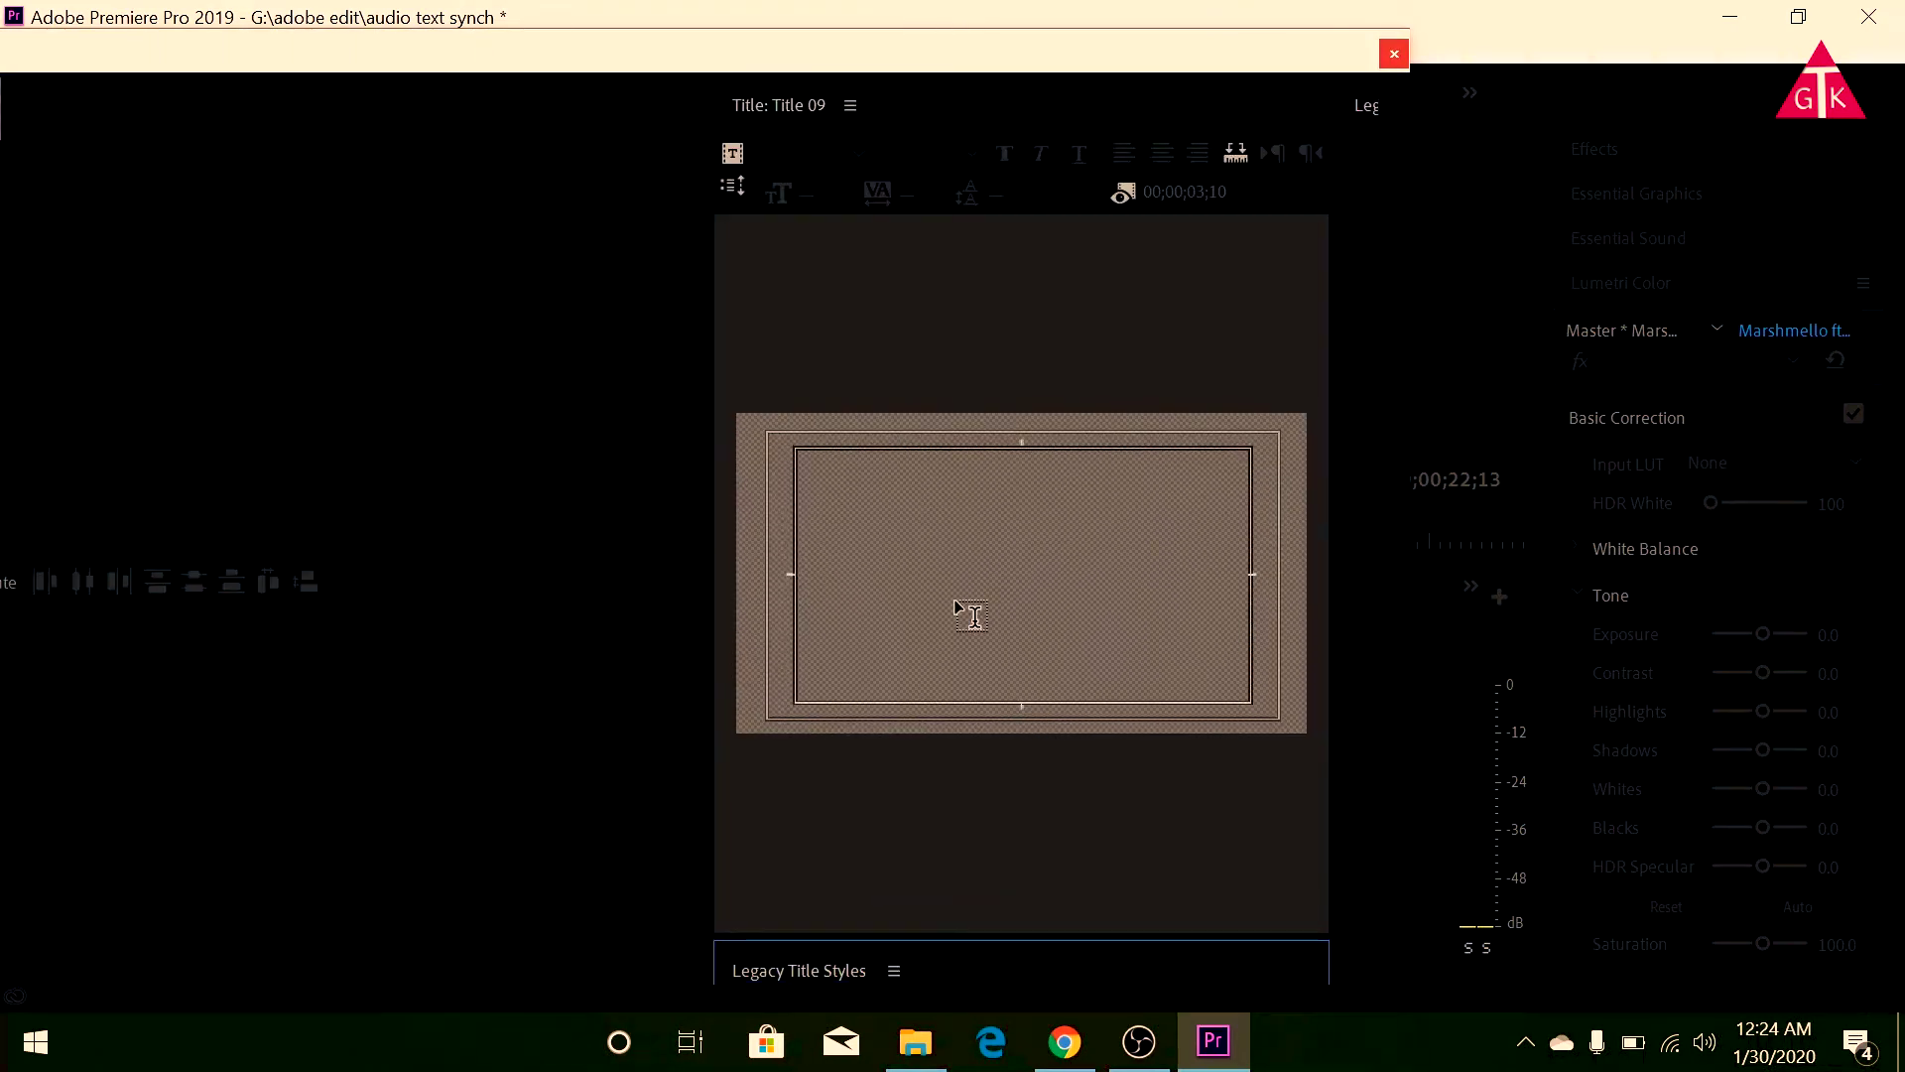
Type 'how' on the title at font size 286 and widen the Legacy Title Properties panel.
{"action": "left_click", "coordinate": [877, 576]}
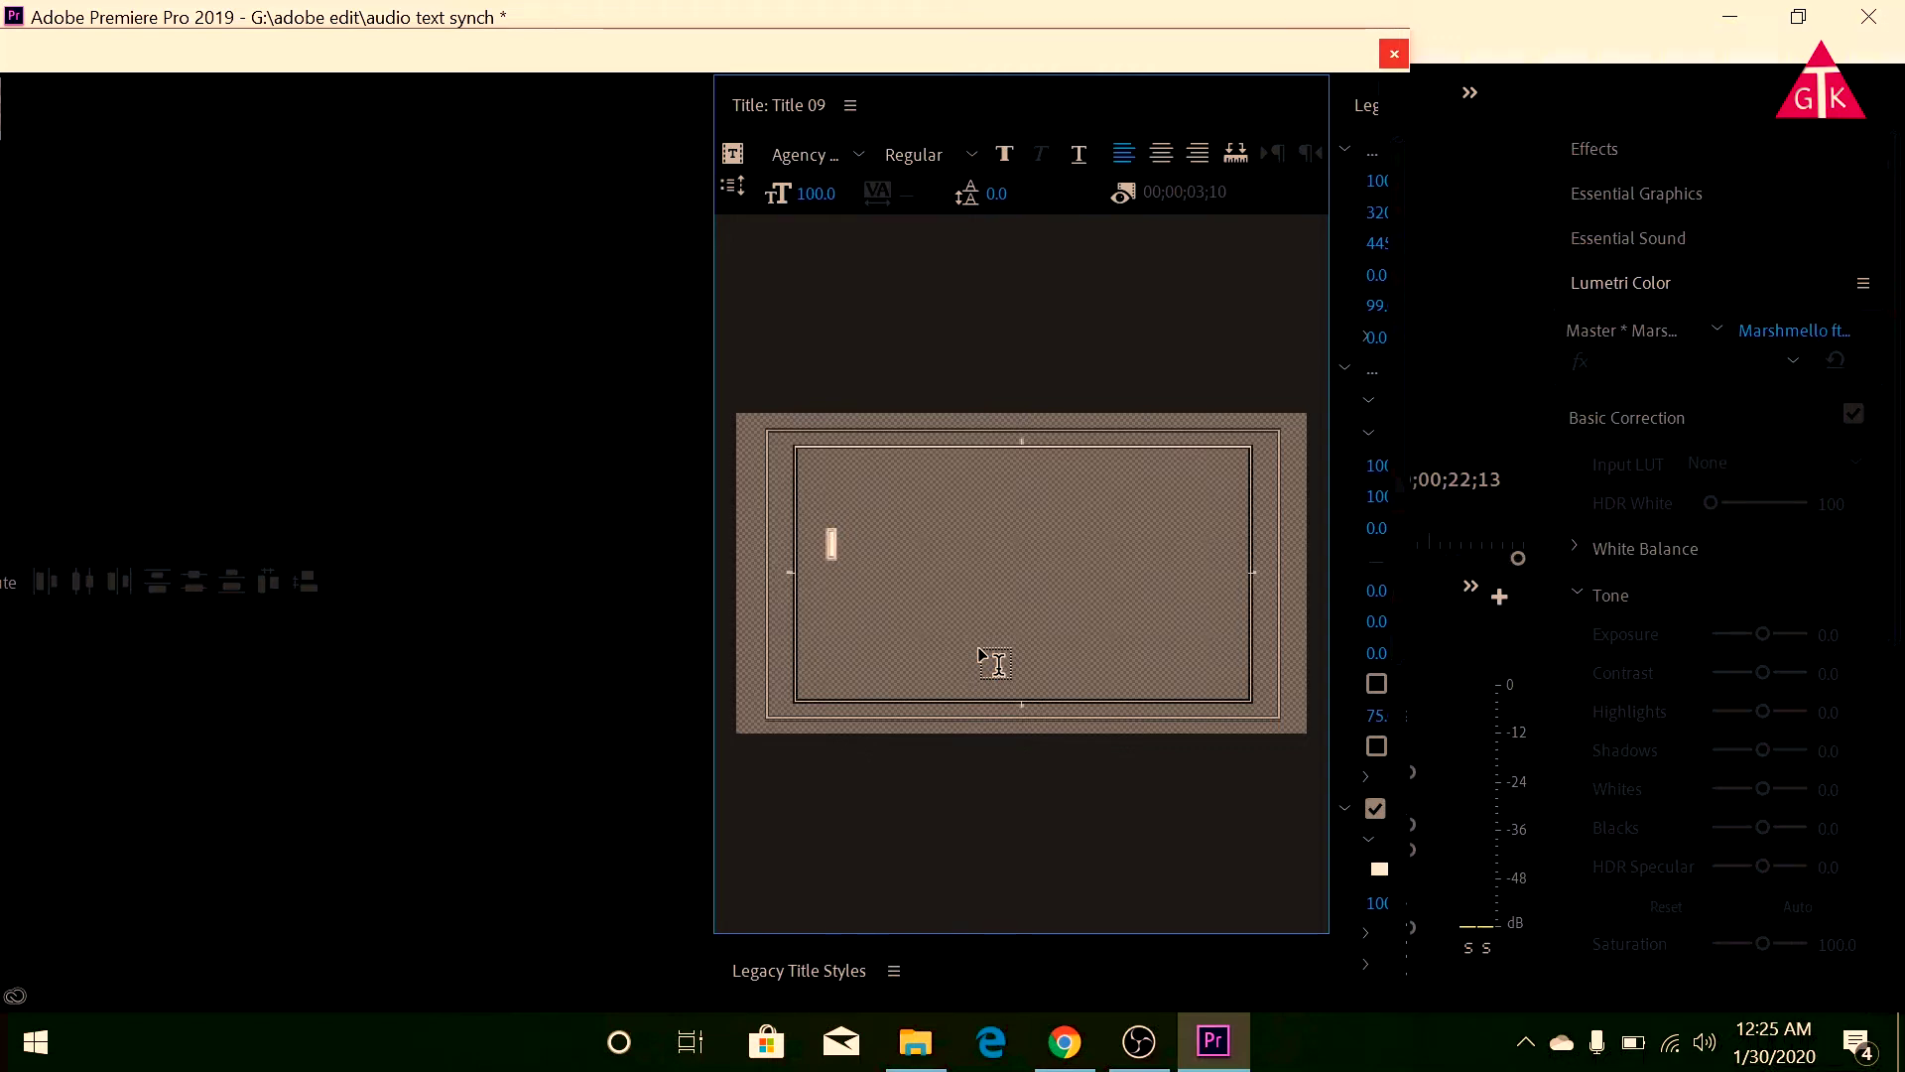
{"action": "type", "text": "m"}
{"action": "type", "text": "ow"}
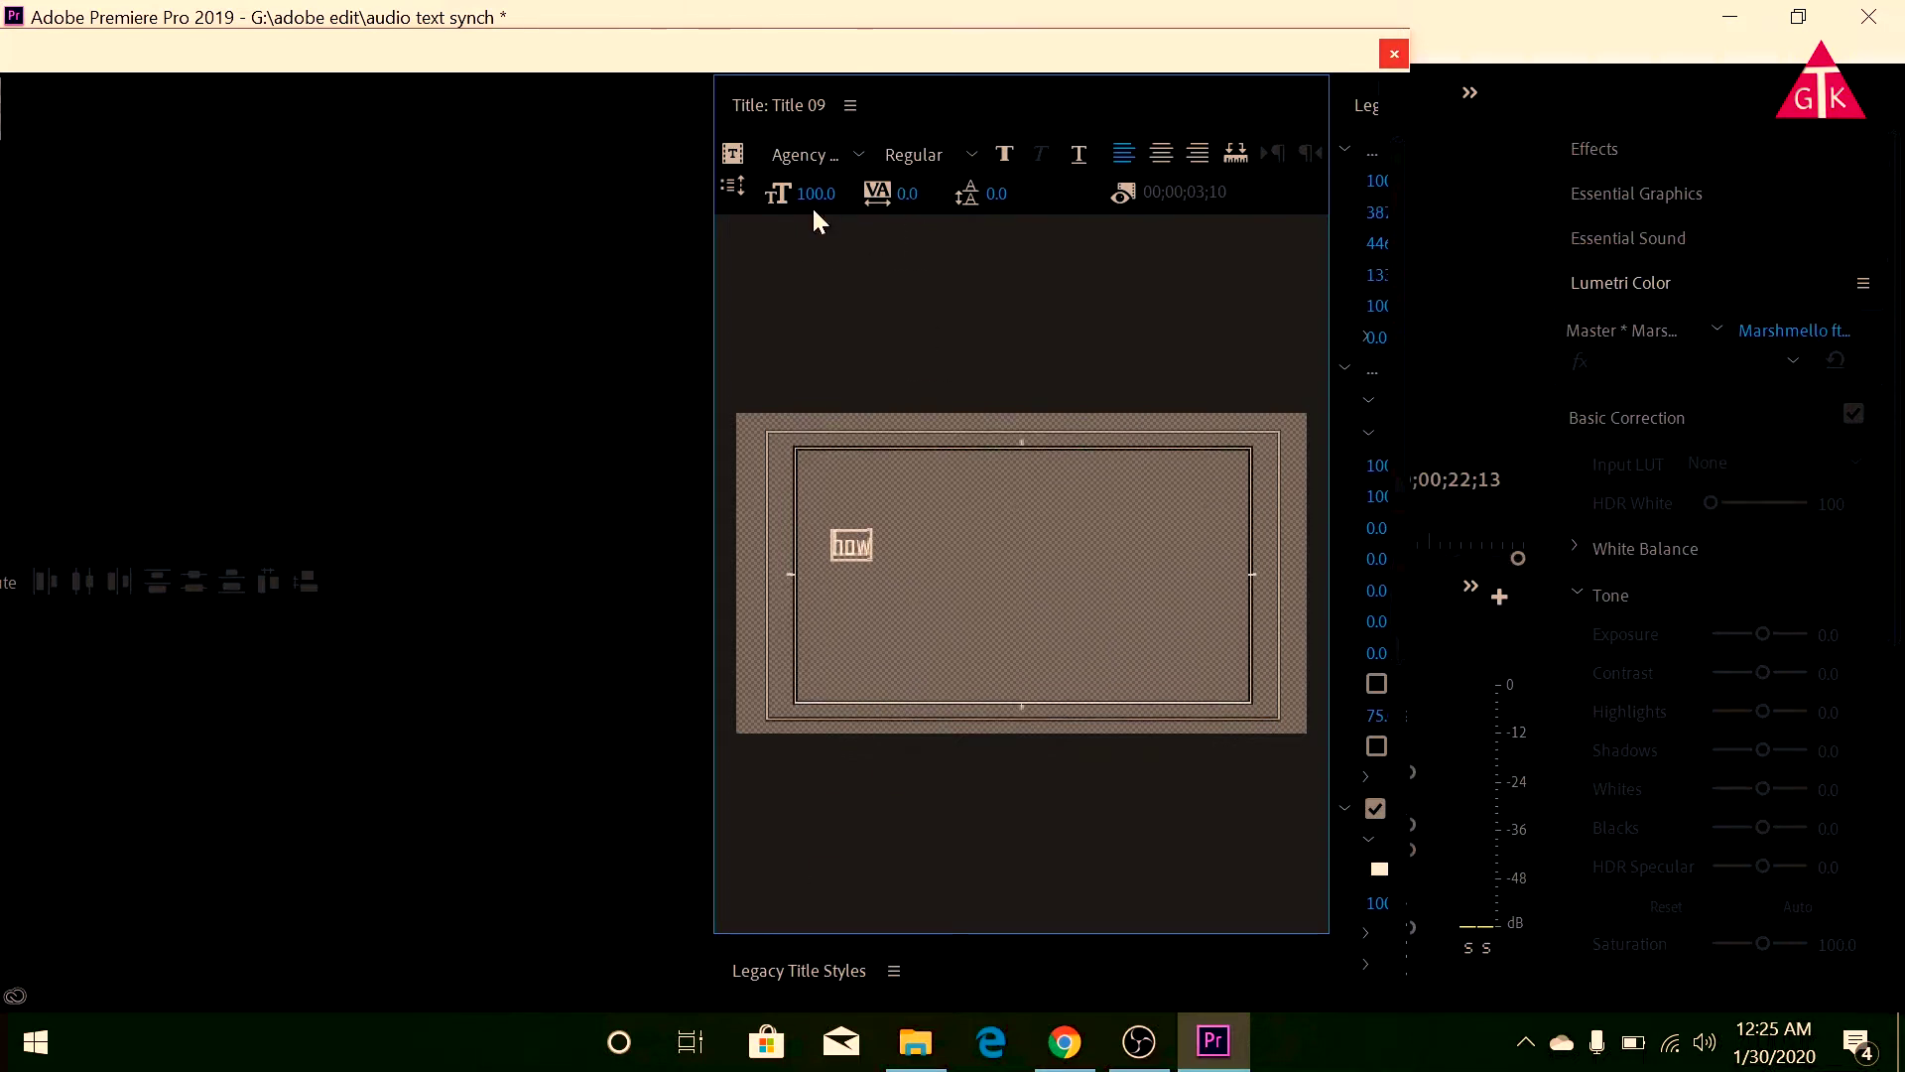
{"action": "left_click_drag", "start_coordinate": [815, 194], "coordinate": [923, 194]}
{"action": "left_click_drag", "start_coordinate": [831, 562], "coordinate": [859, 562]}
{"action": "type", "text": "H"}
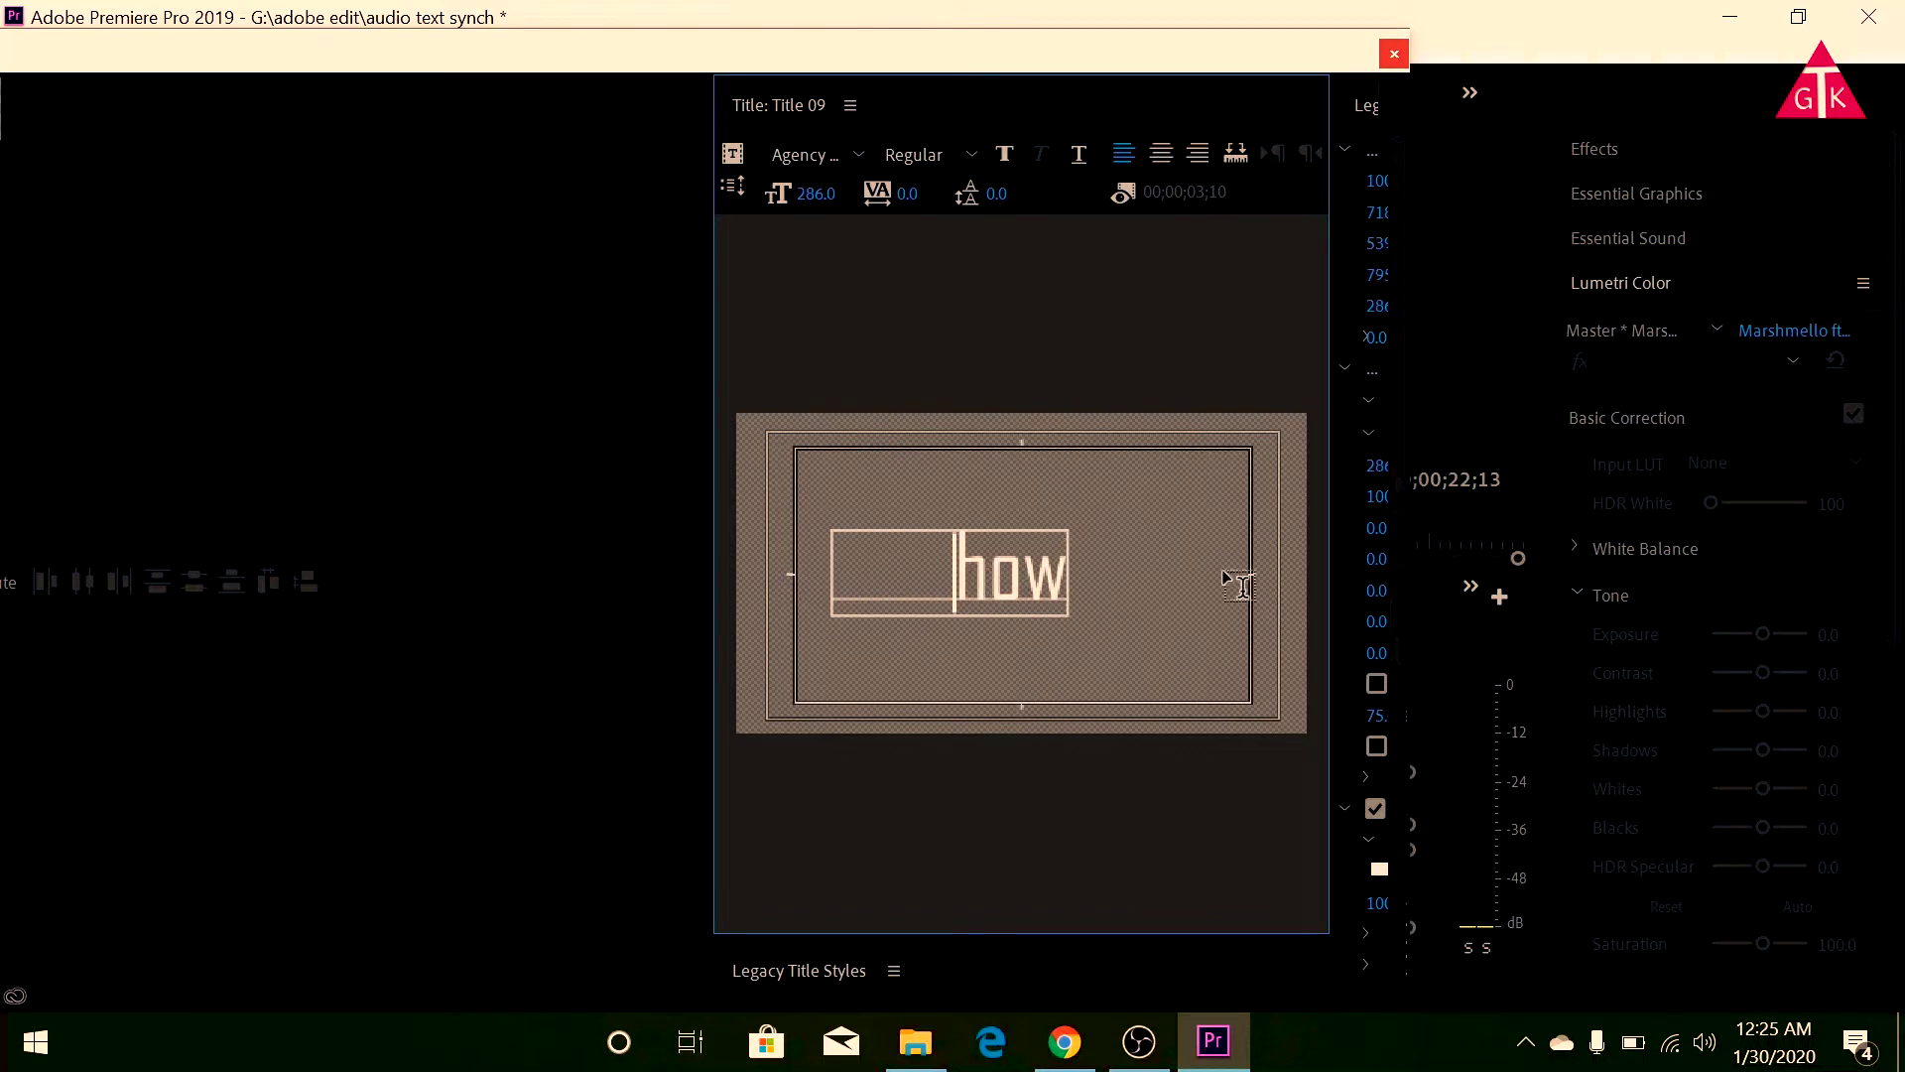
{"action": "left_click", "coordinate": [1328, 681]}
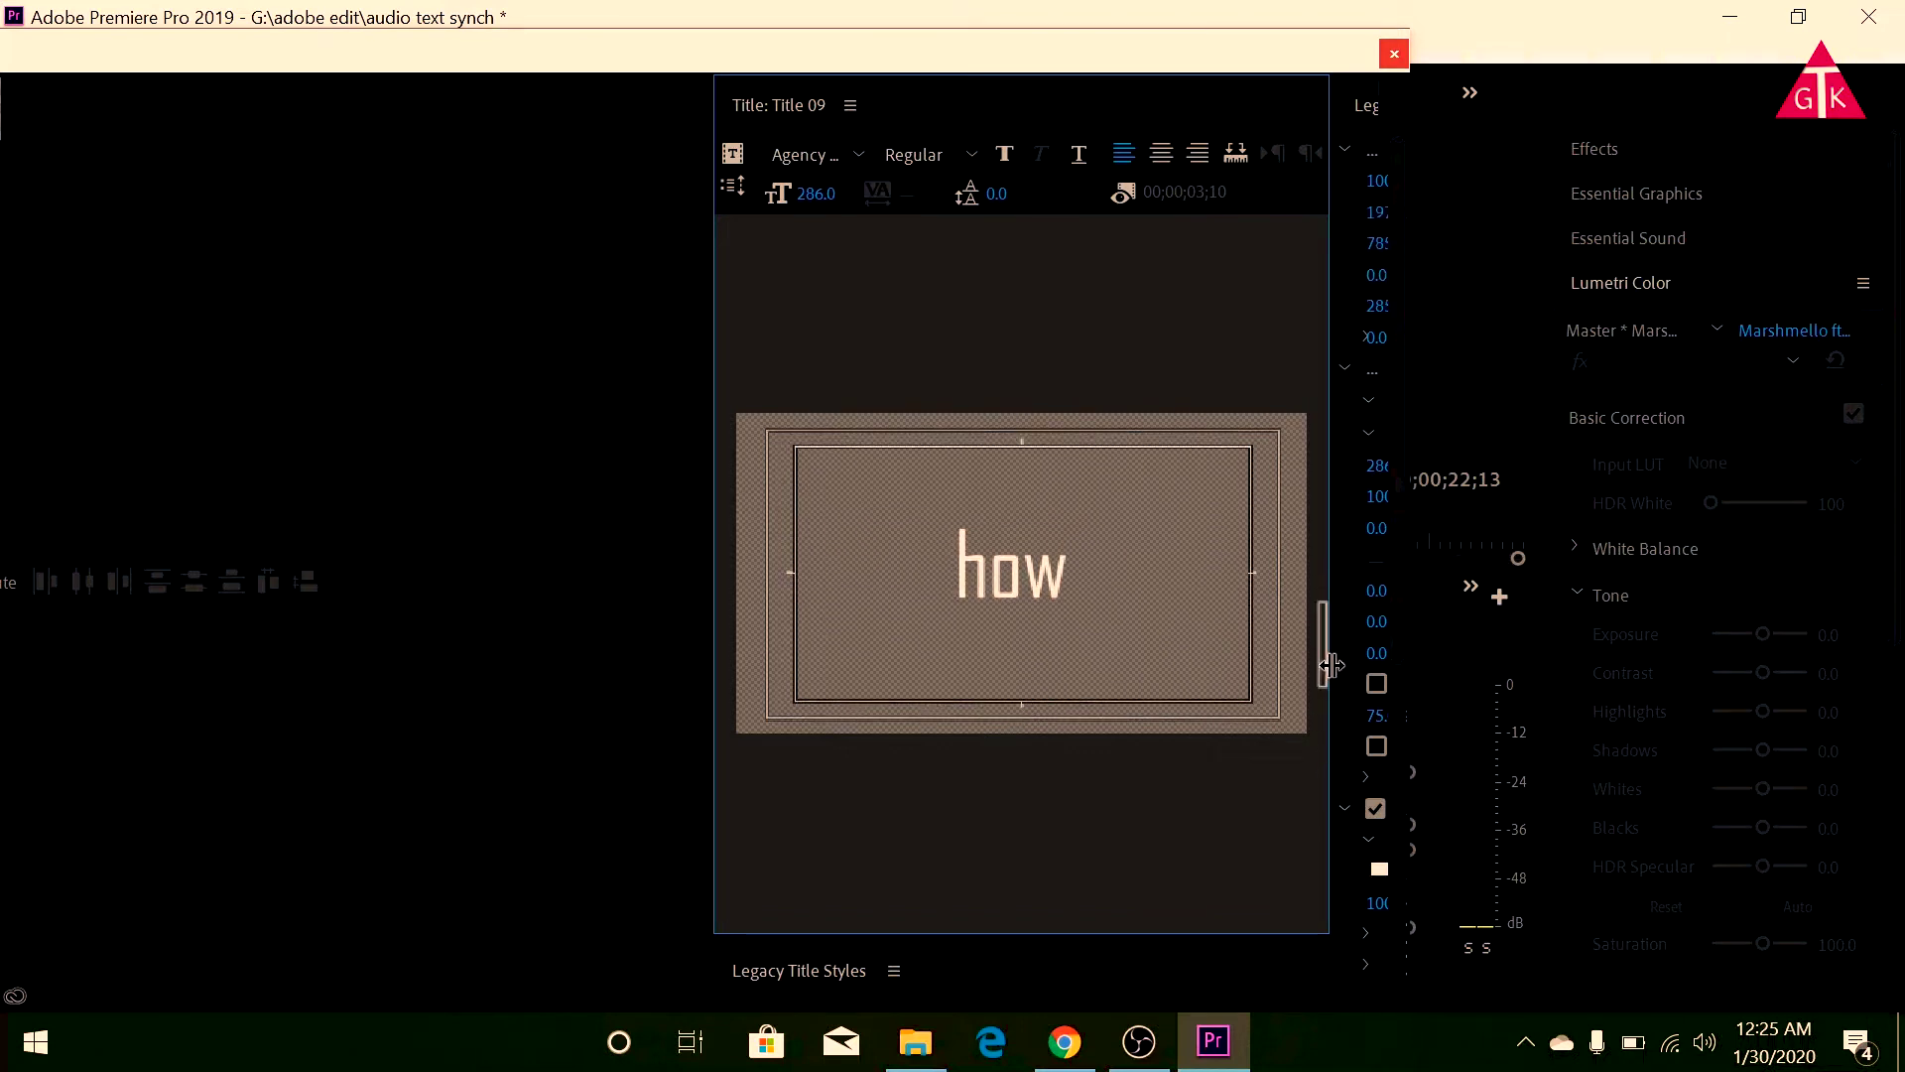
{"action": "left_click_drag", "start_coordinate": [1330, 660], "coordinate": [1252, 650]}
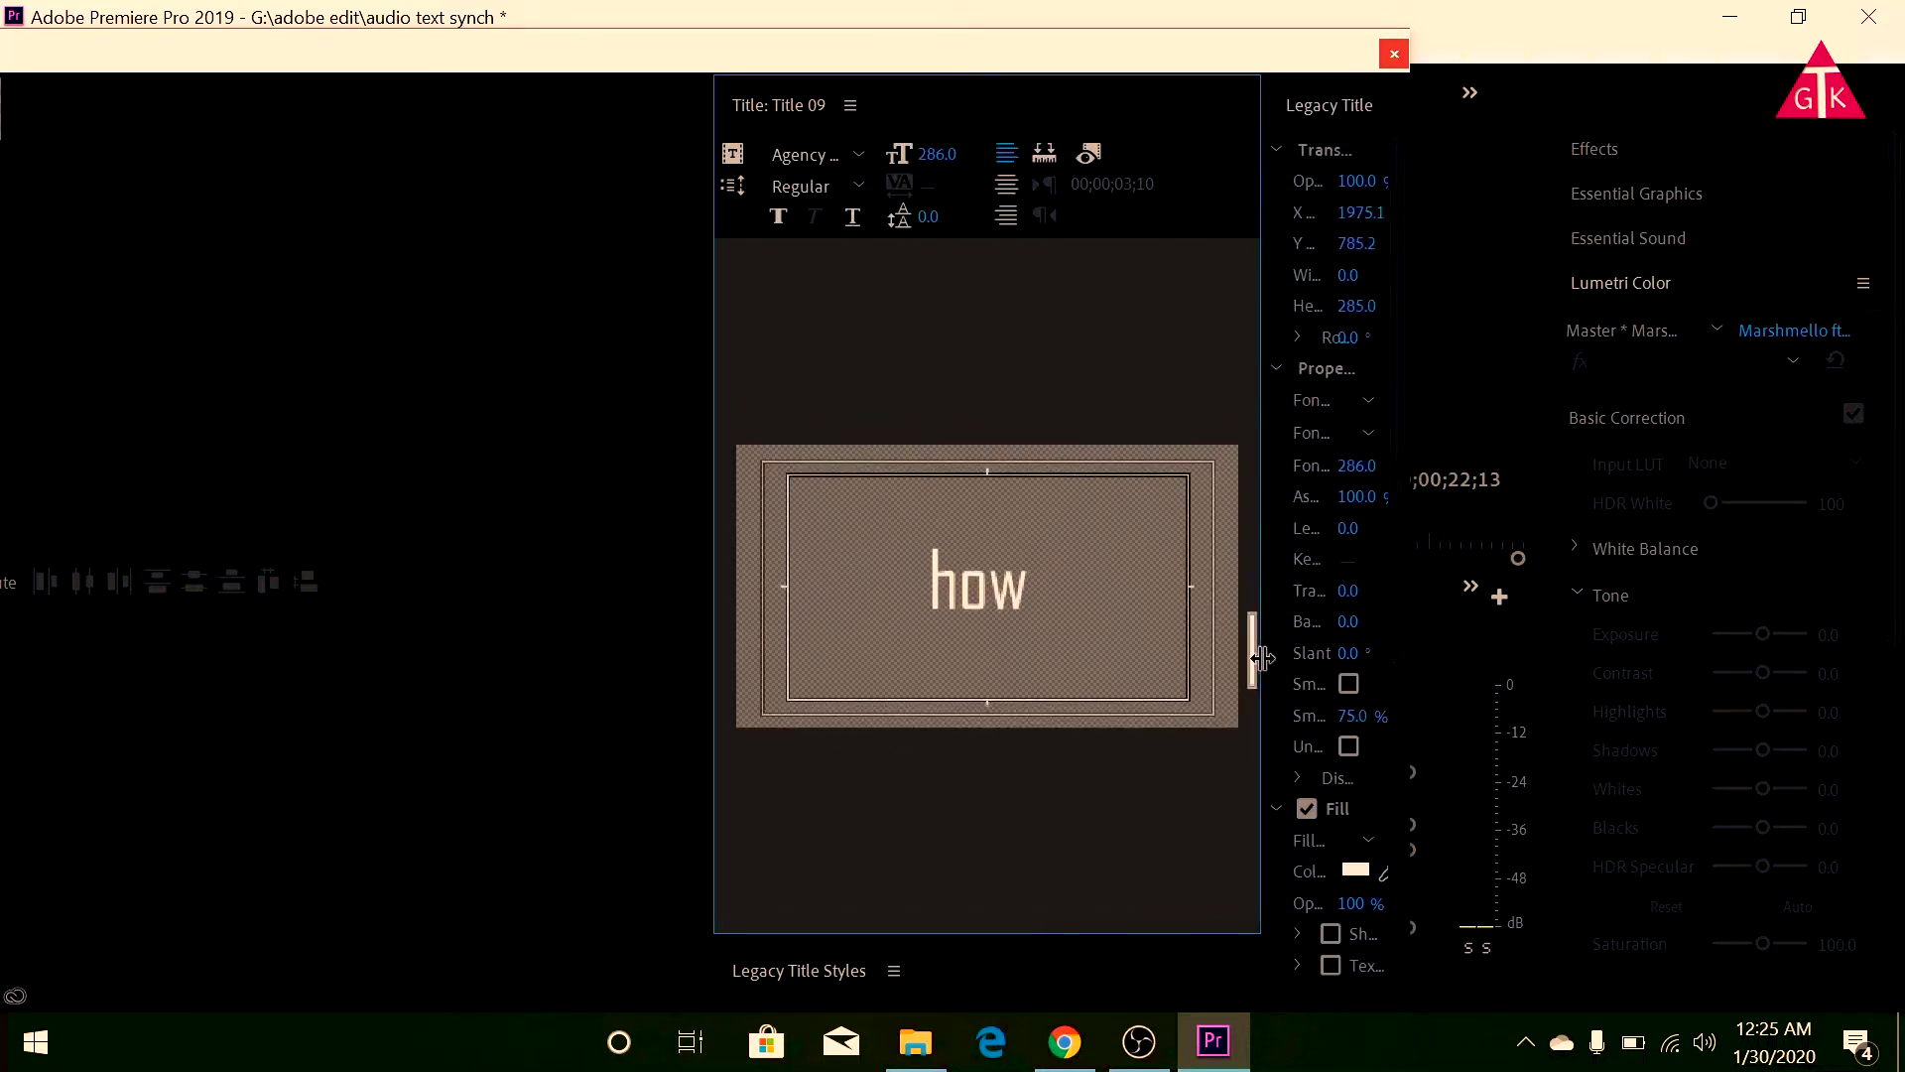
Set the 'how' text fill to pure blue (0009FF).
{"action": "left_click", "coordinate": [1352, 870]}
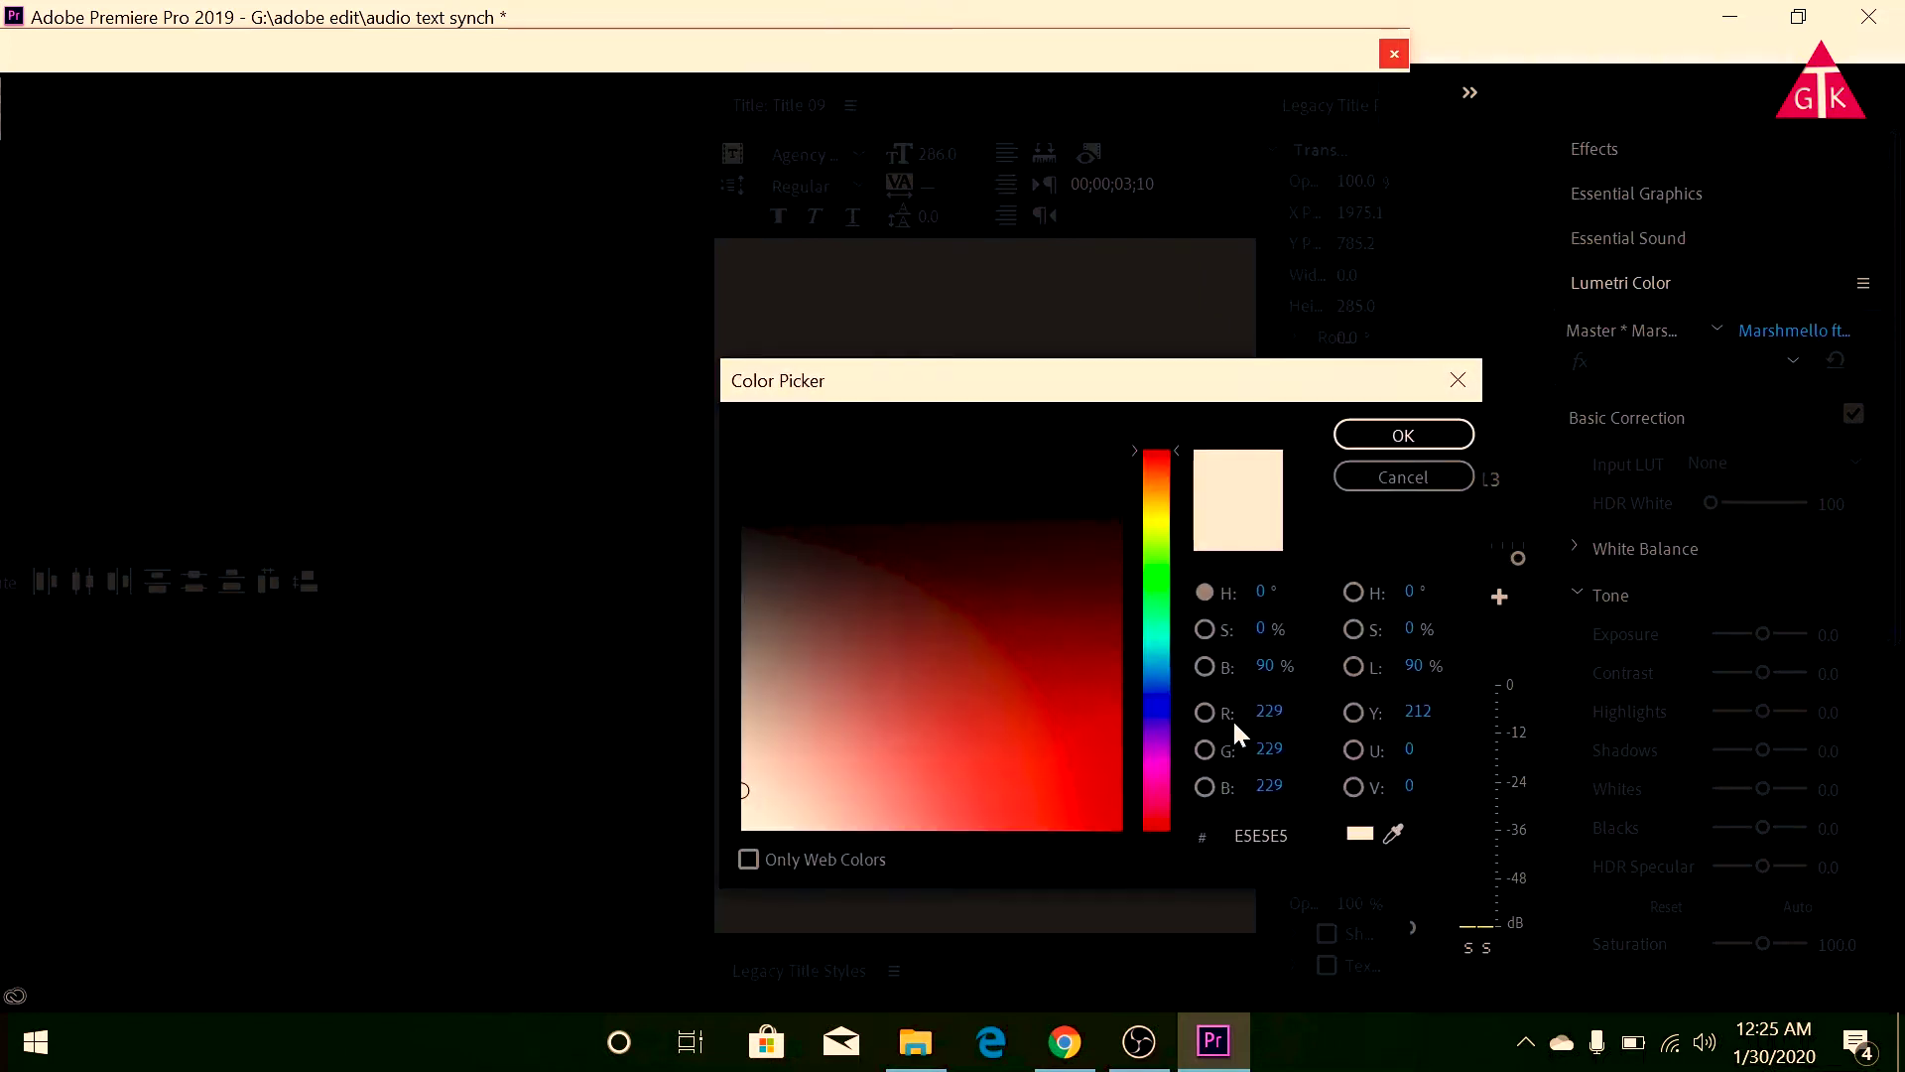
{"action": "left_click", "coordinate": [1163, 713]}
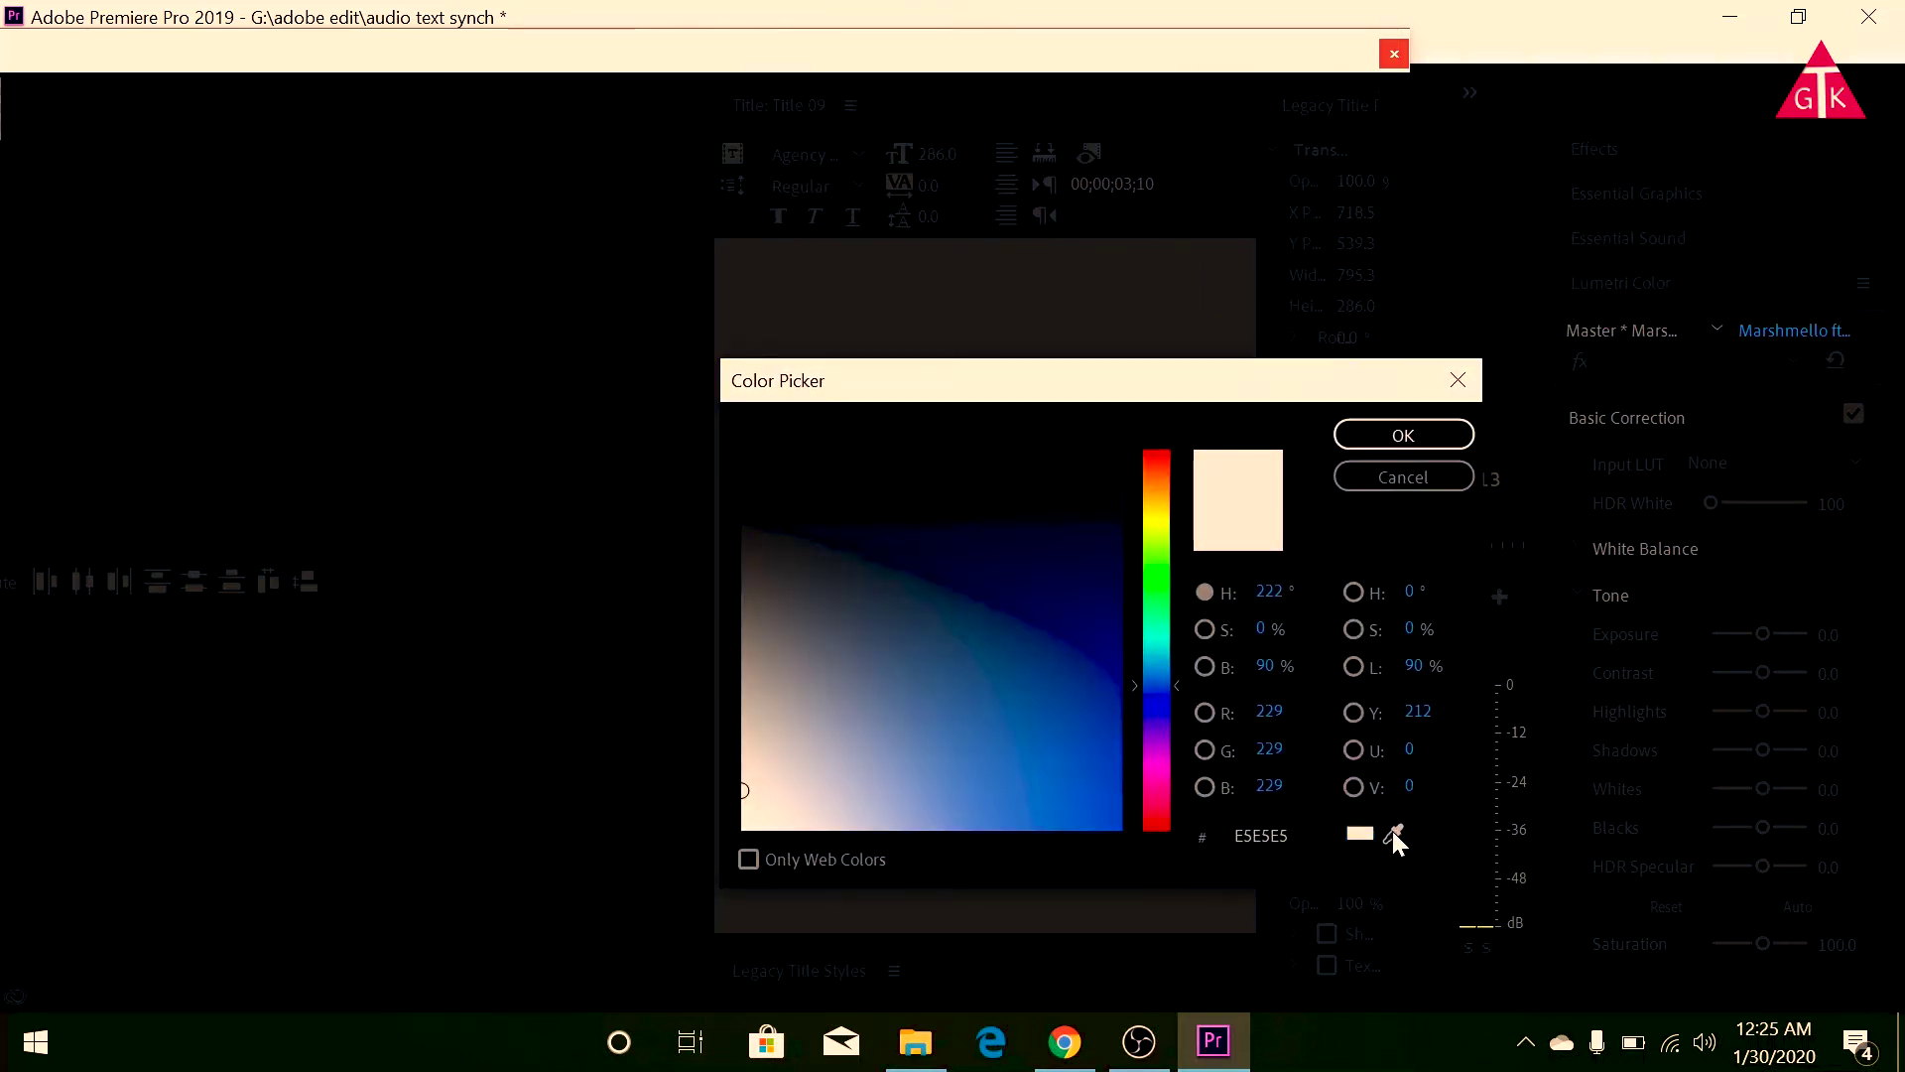
{"action": "left_click", "coordinate": [1397, 833]}
{"action": "left_click", "coordinate": [1163, 707]}
{"action": "left_click", "coordinate": [1391, 437]}
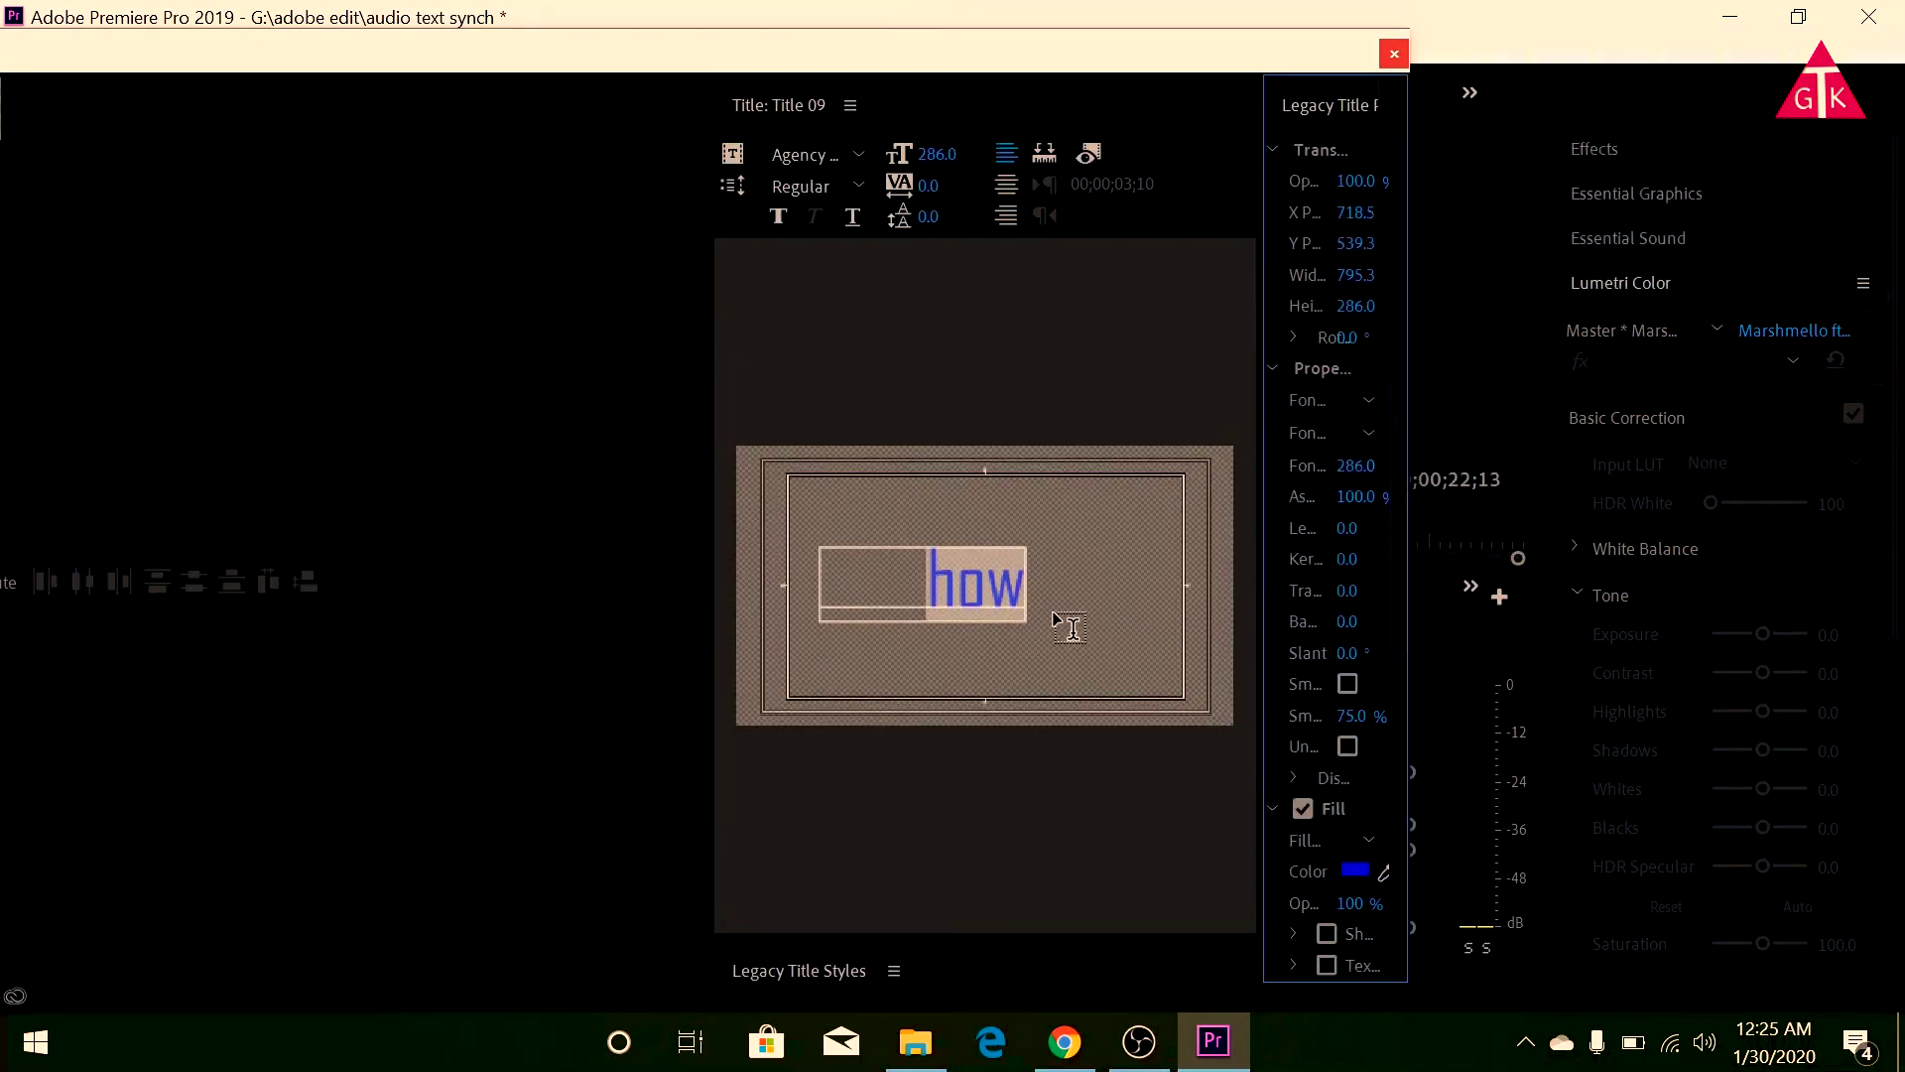
{"action": "left_click", "coordinate": [1082, 358]}
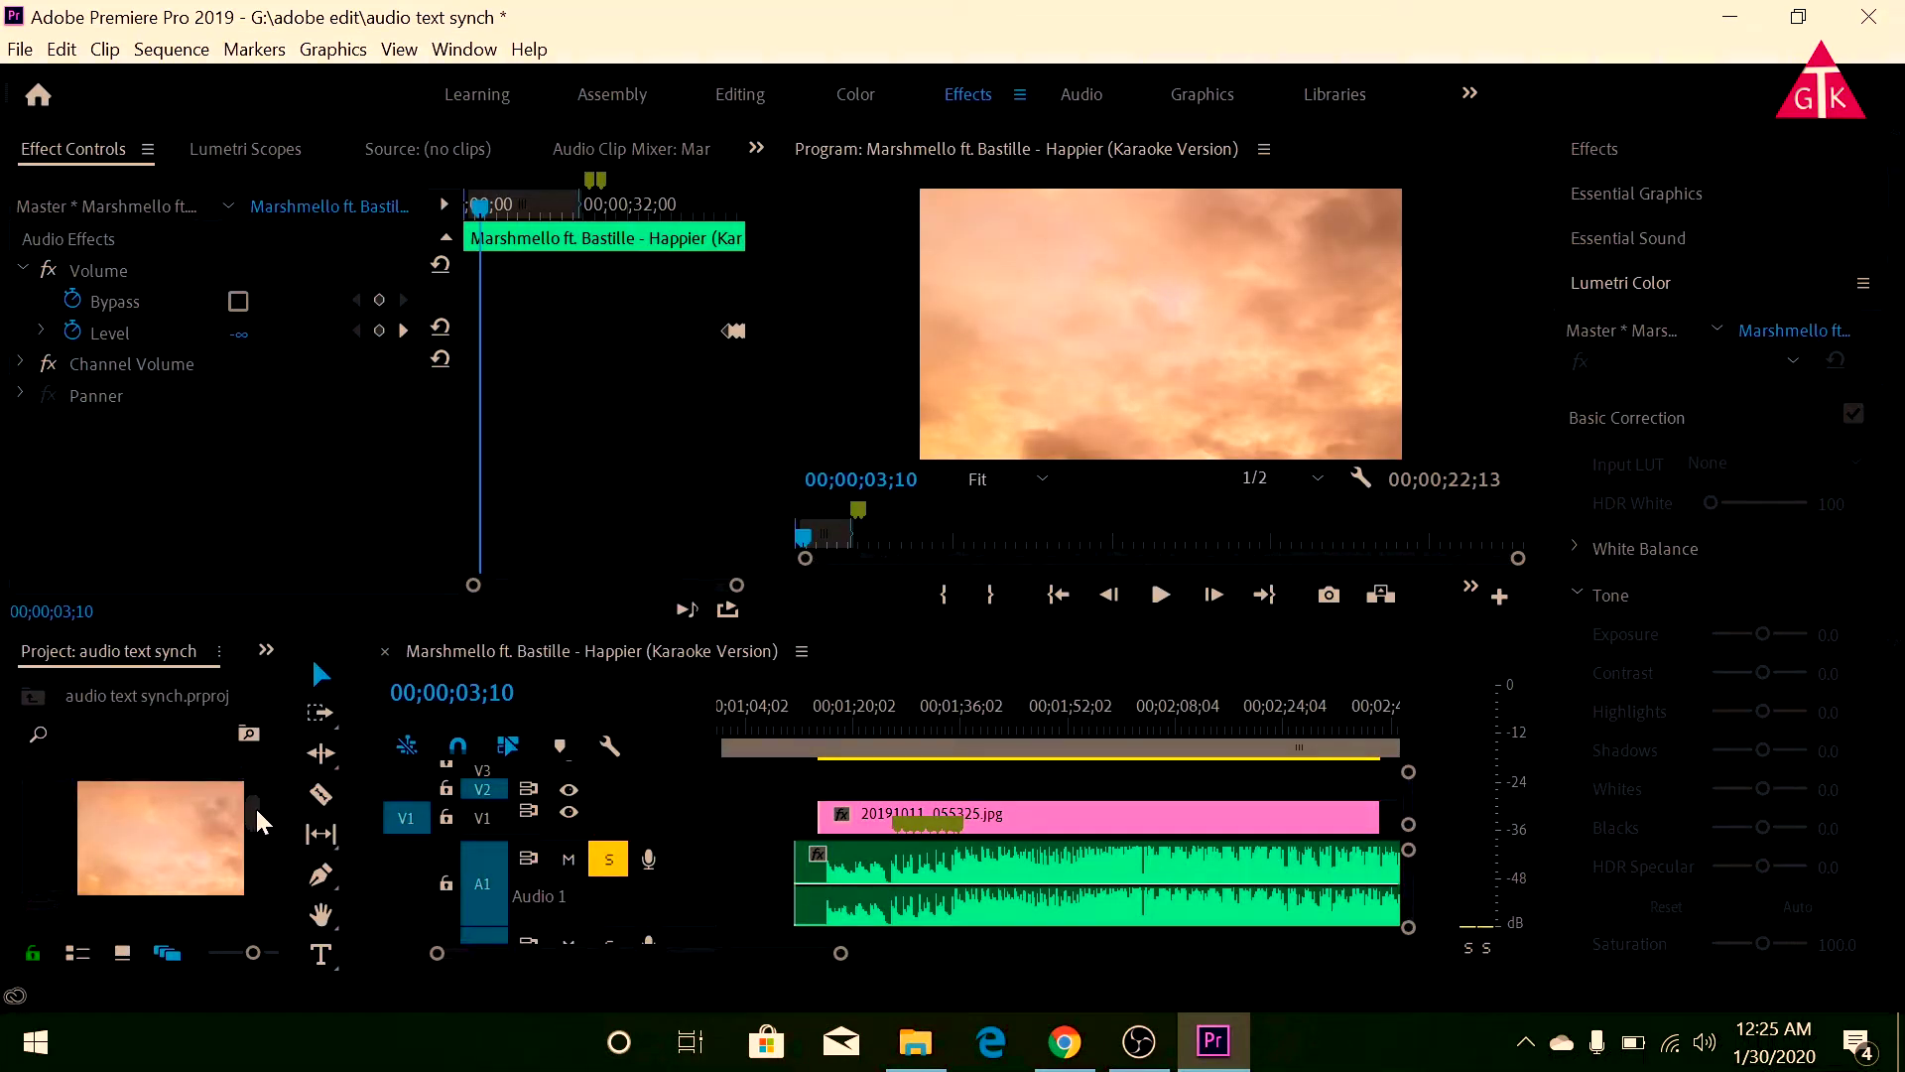
Drag Title 09 from the Project panel toward track V2.
{"action": "scroll", "coordinate": [258, 806], "scroll_direction": "down", "scroll_amount": 3}
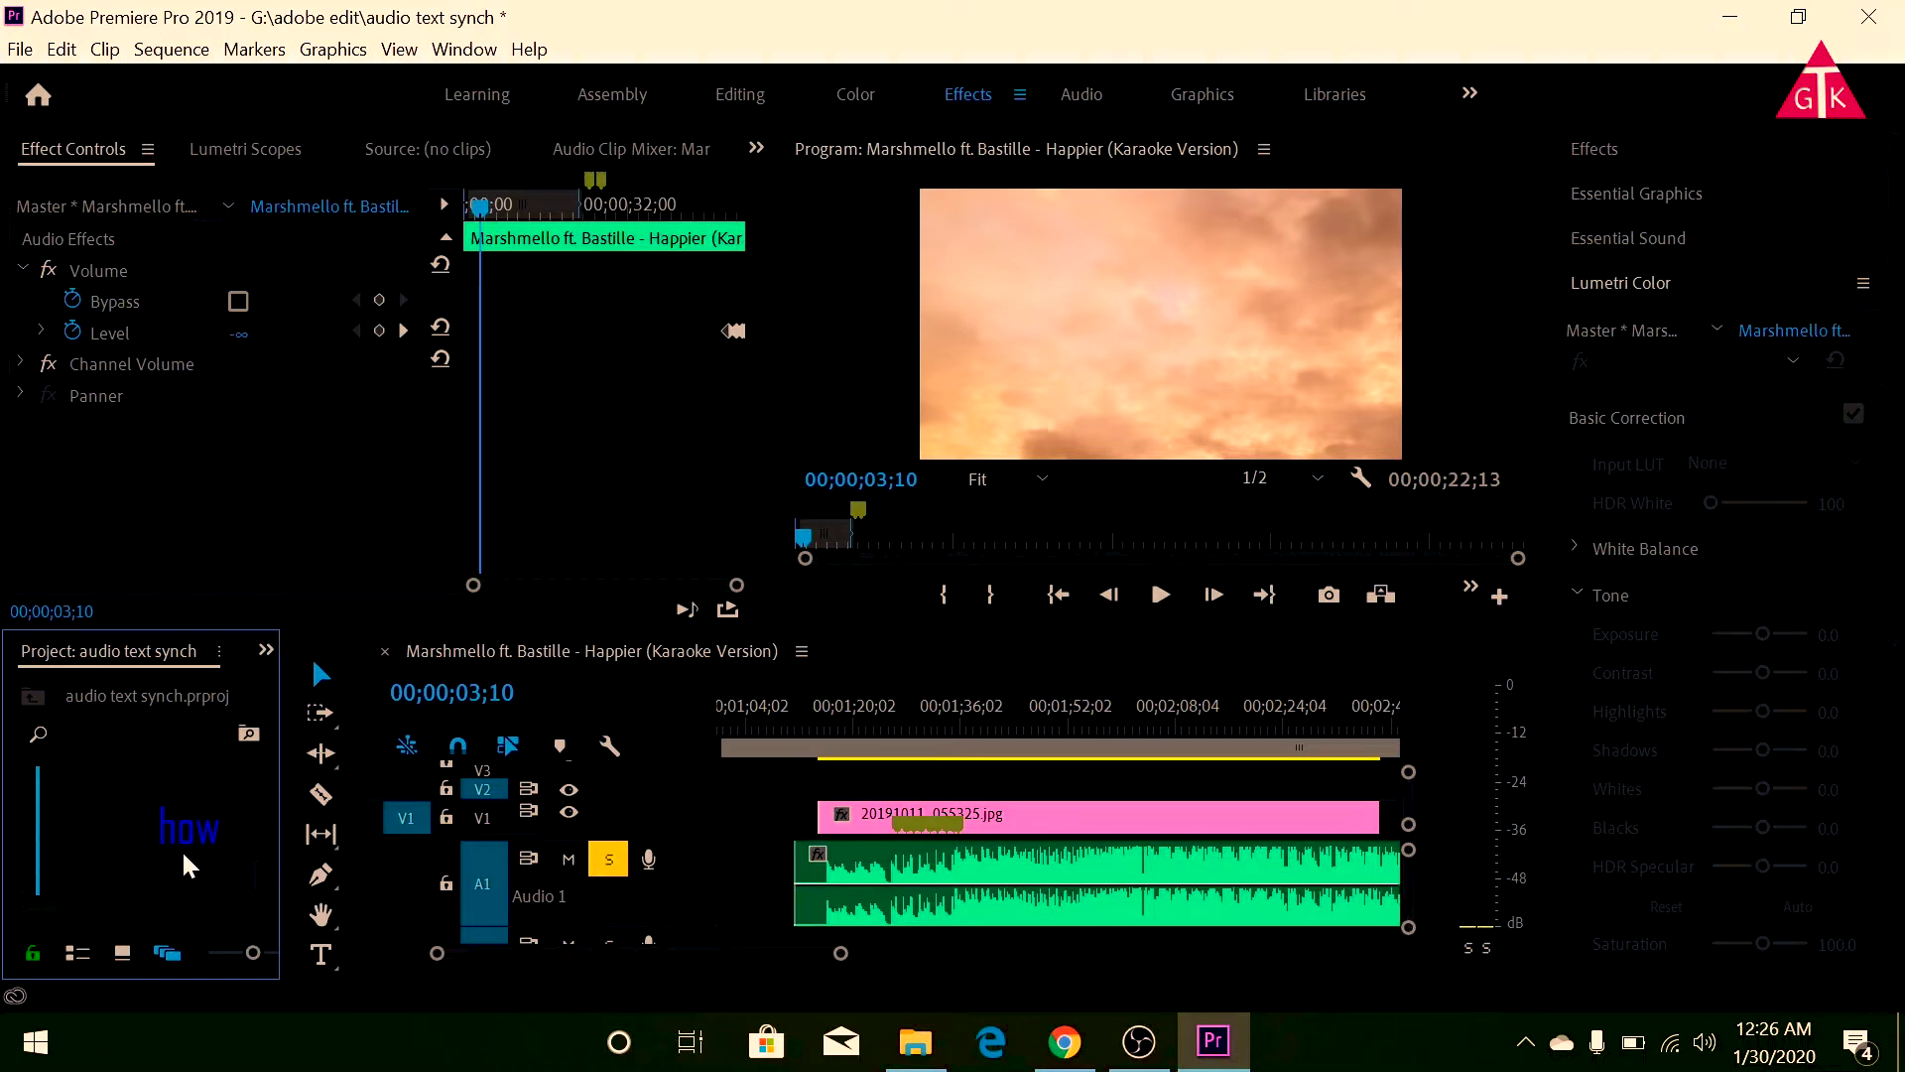
{"action": "mouse_move", "coordinate": [181, 848]}
{"action": "left_mouse_down"}
{"action": "mouse_move", "coordinate": [879, 796]}
{"action": "mouse_move", "coordinate": [829, 791]}
{"action": "mouse_move", "coordinate": [825, 735]}
{"action": "mouse_move", "coordinate": [890, 800]}
{"action": "left_mouse_up"}
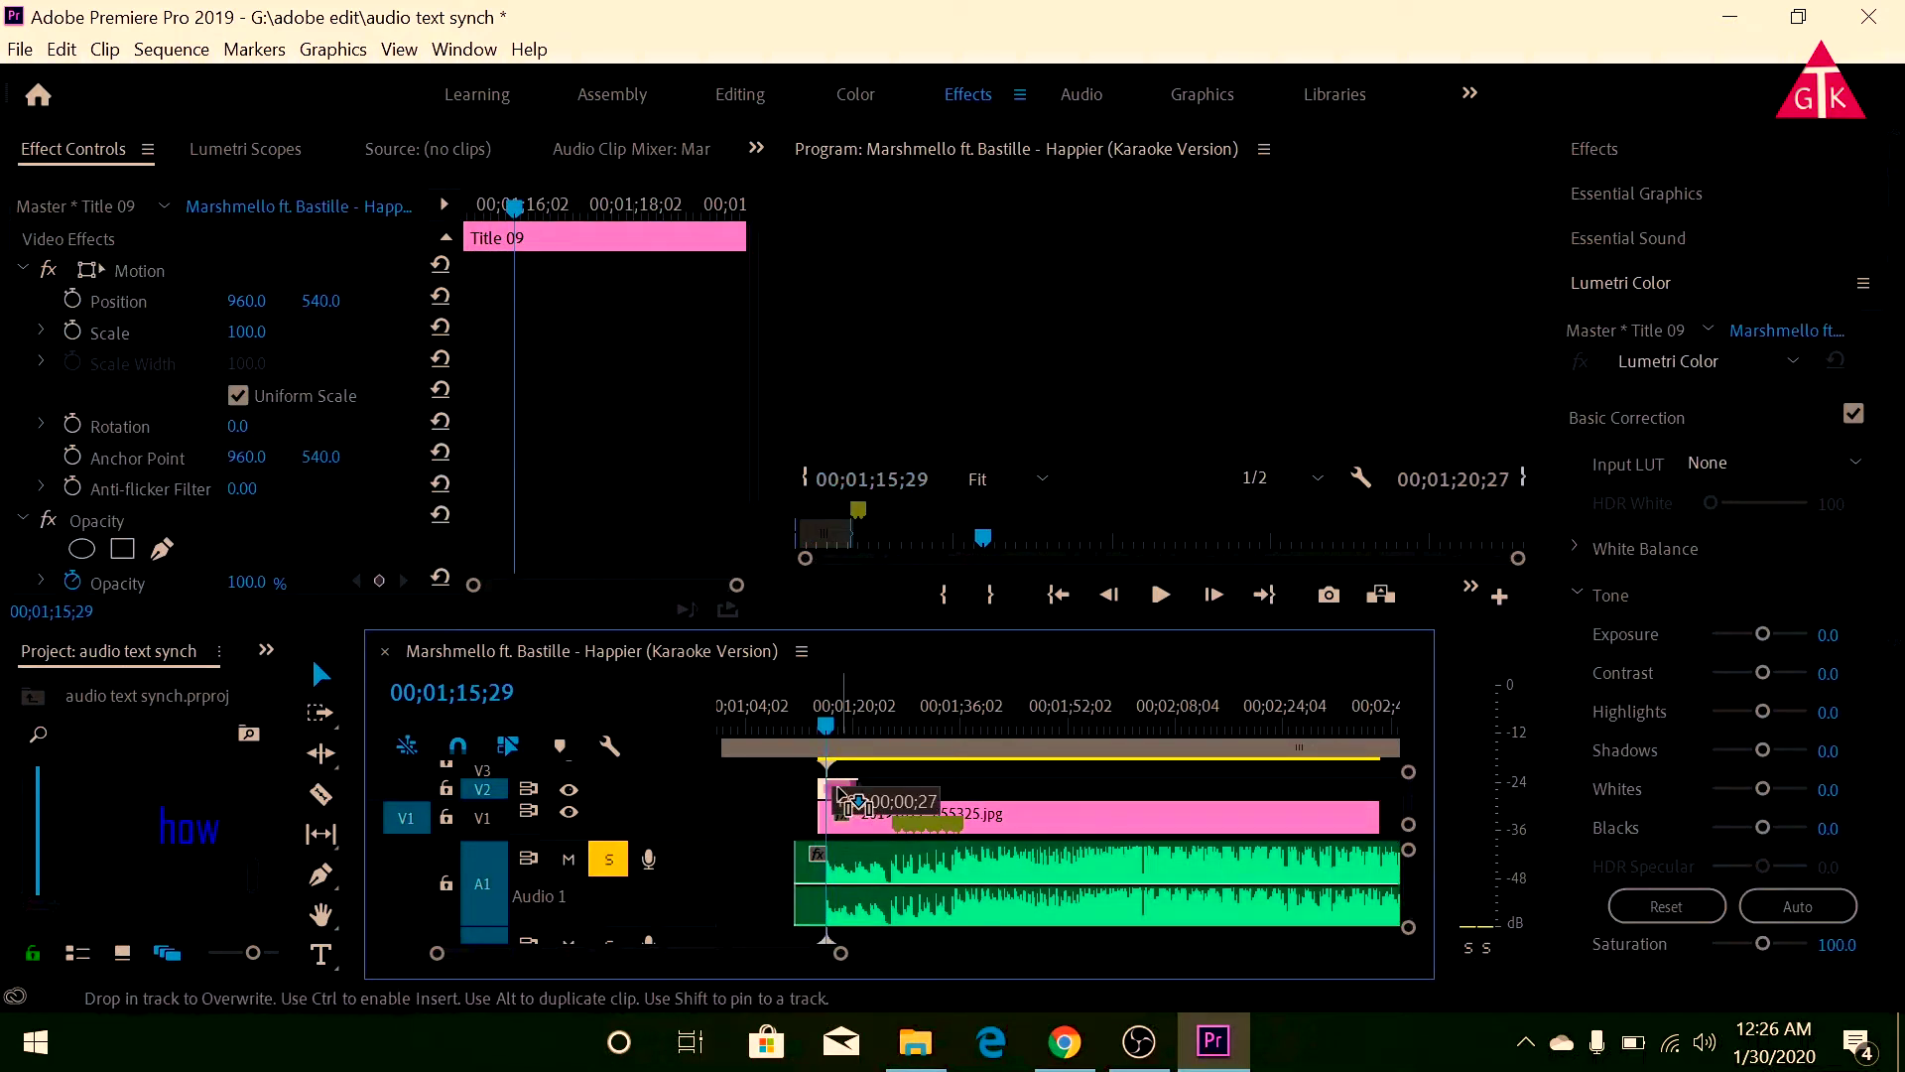
Drop Title 09 on V2 near 1:15 and preview it with the song.
{"action": "left_click_drag", "start_coordinate": [890, 800], "coordinate": [883, 789]}
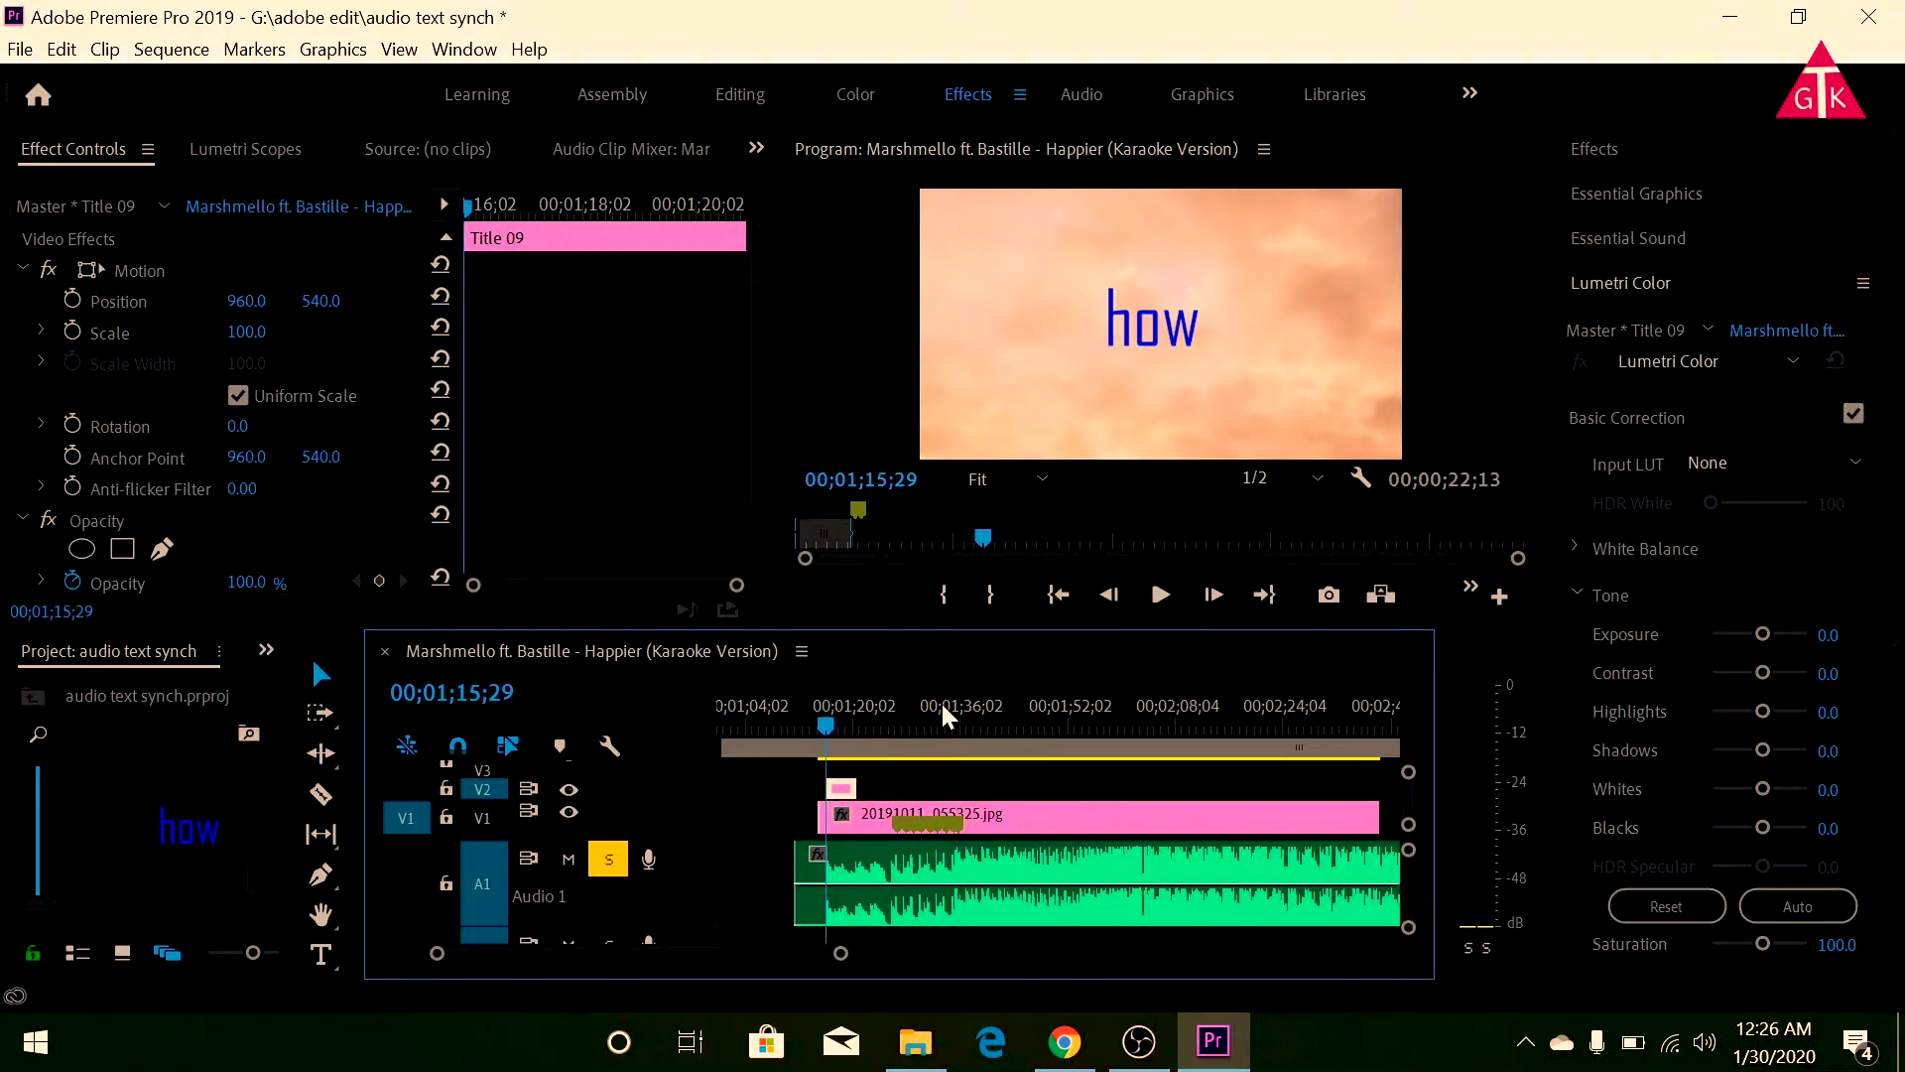
{"action": "left_click", "coordinate": [802, 706]}
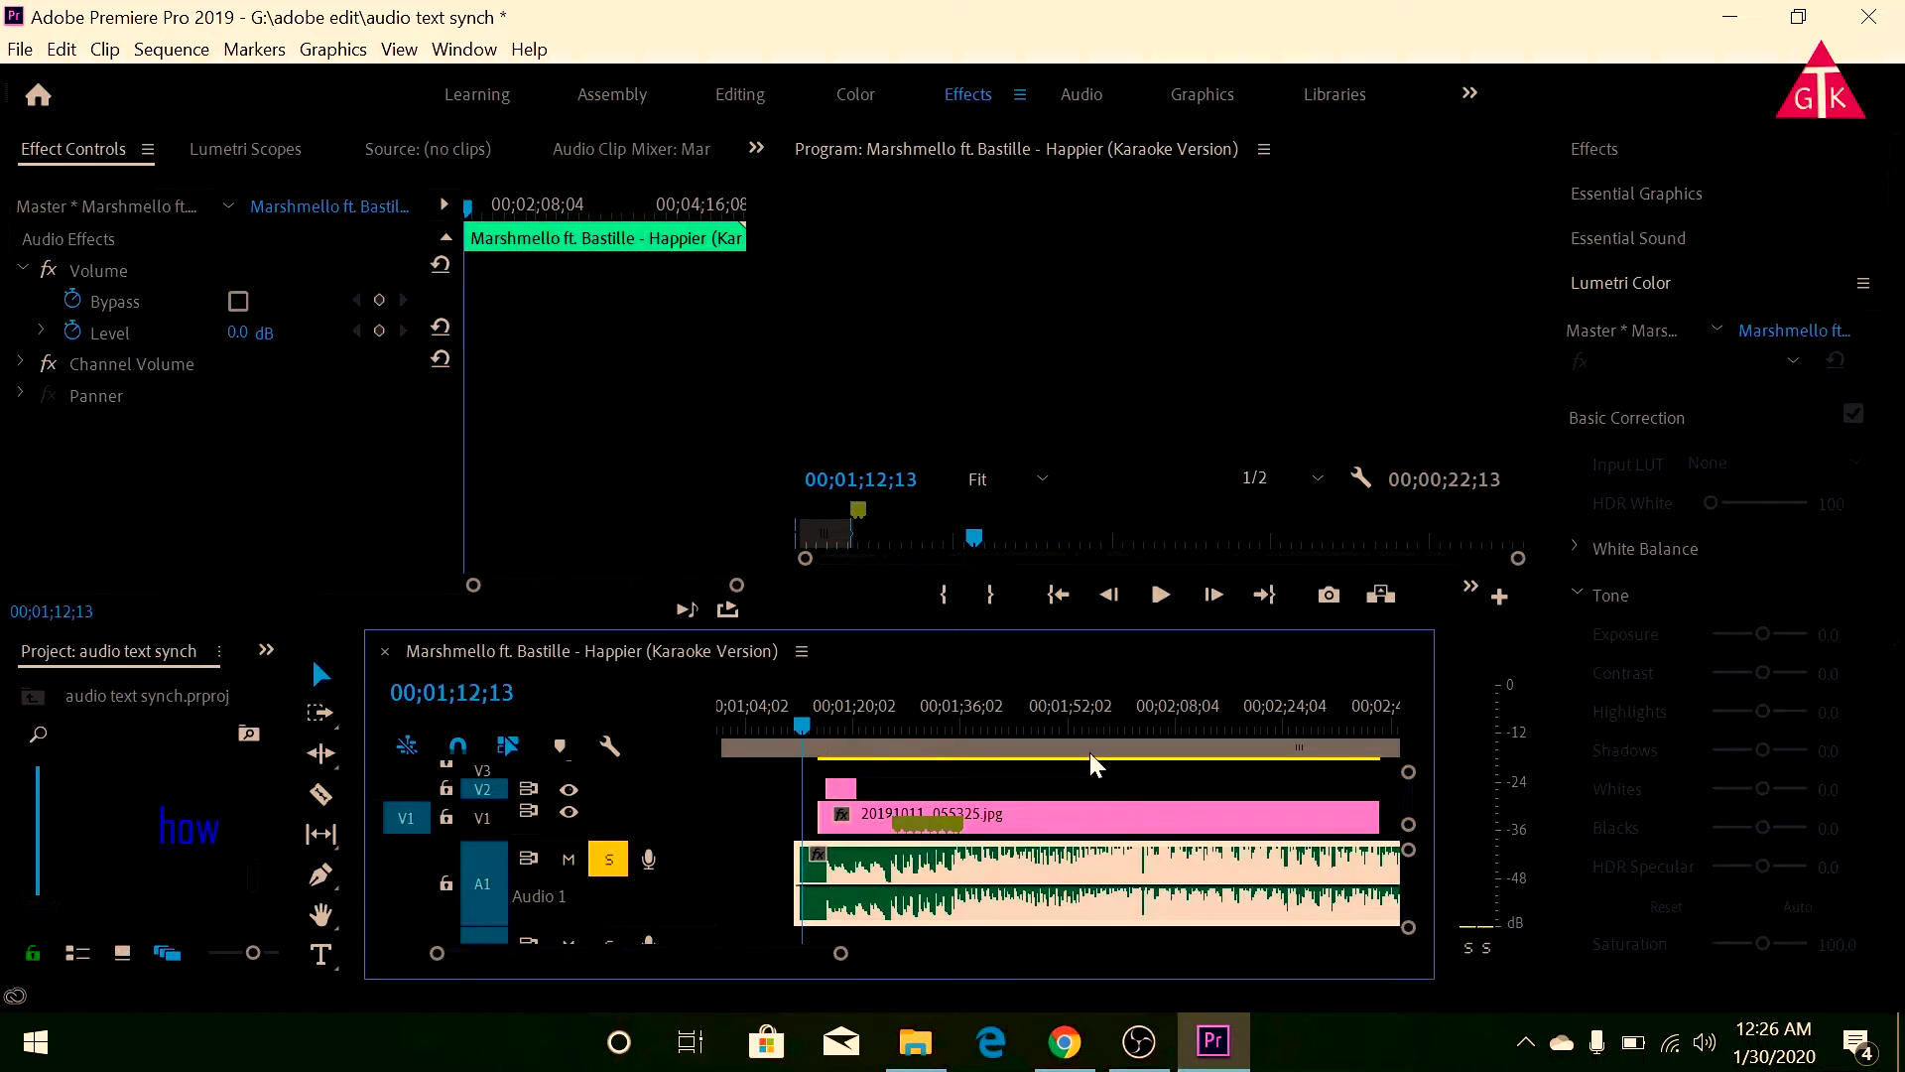
{"action": "key", "text": "space"}
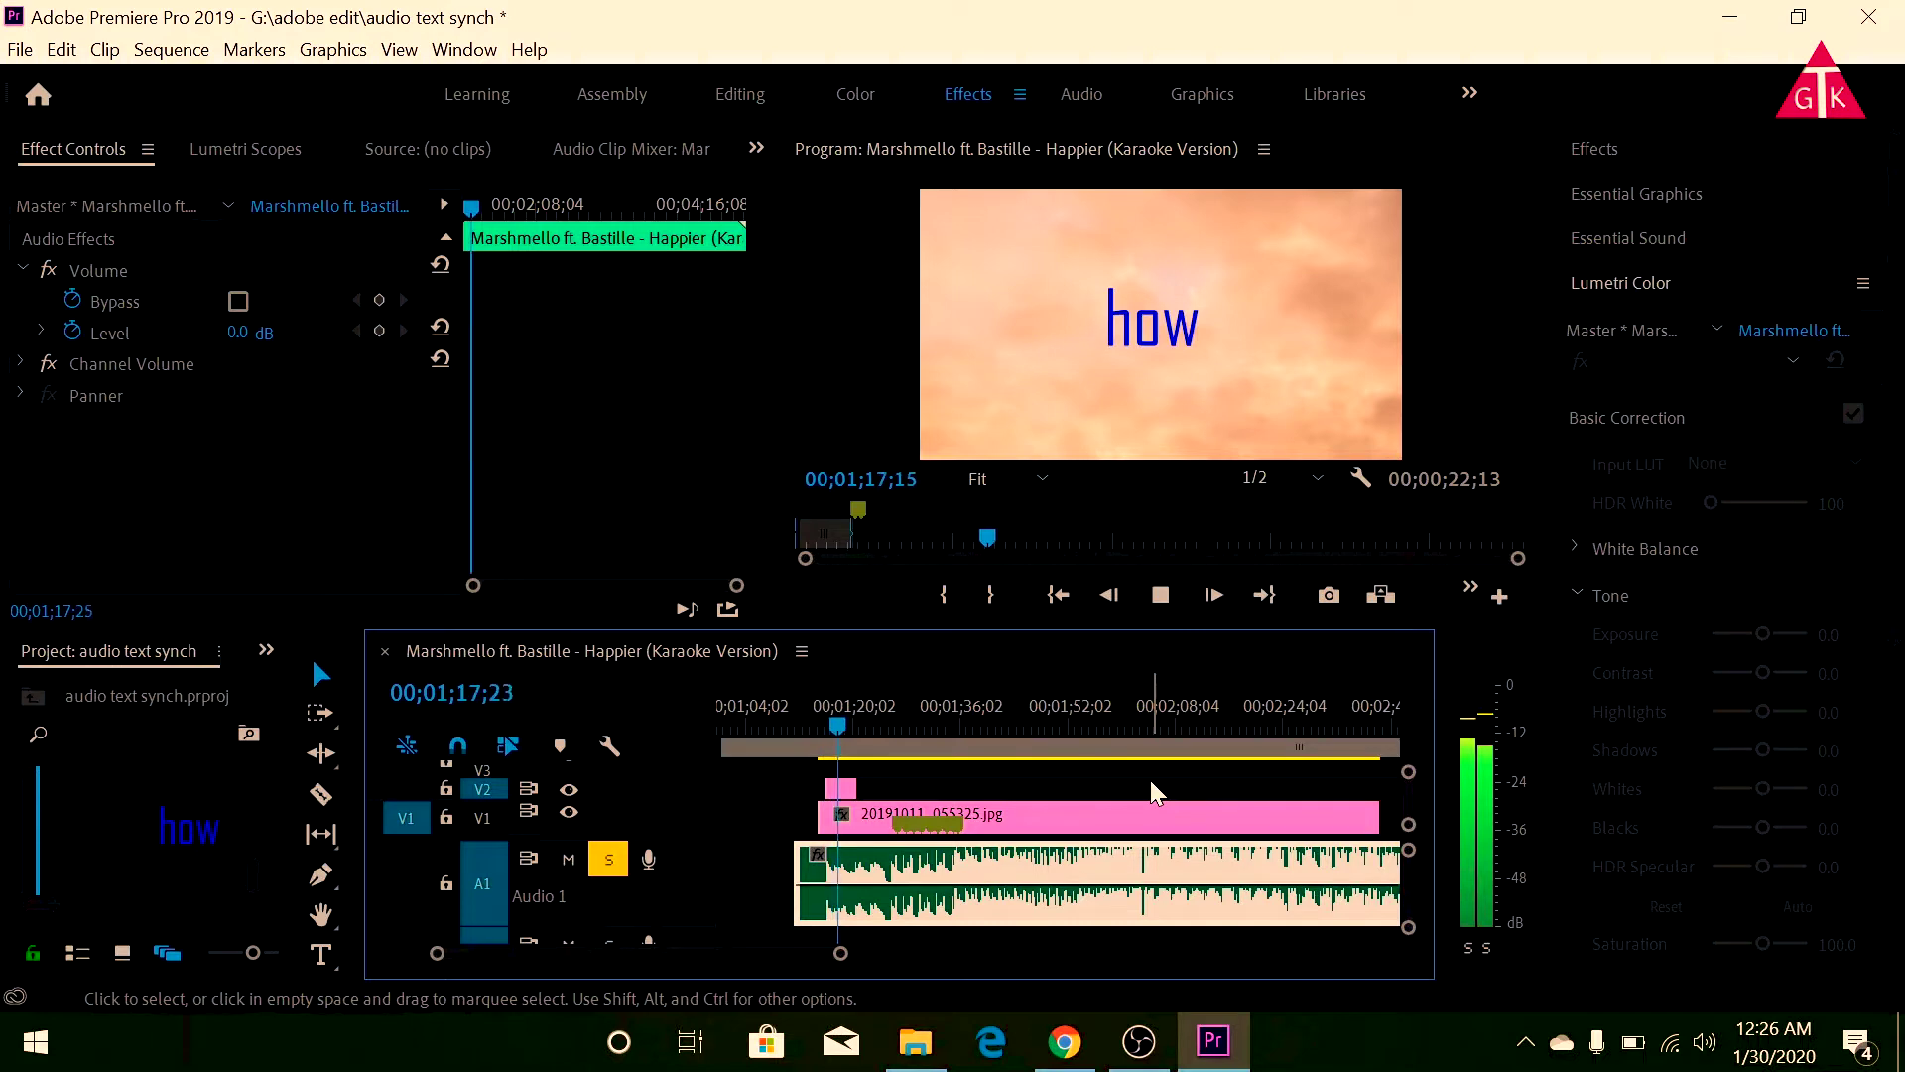
{"action": "key", "text": "space"}
{"action": "left_click", "coordinate": [1151, 780]}
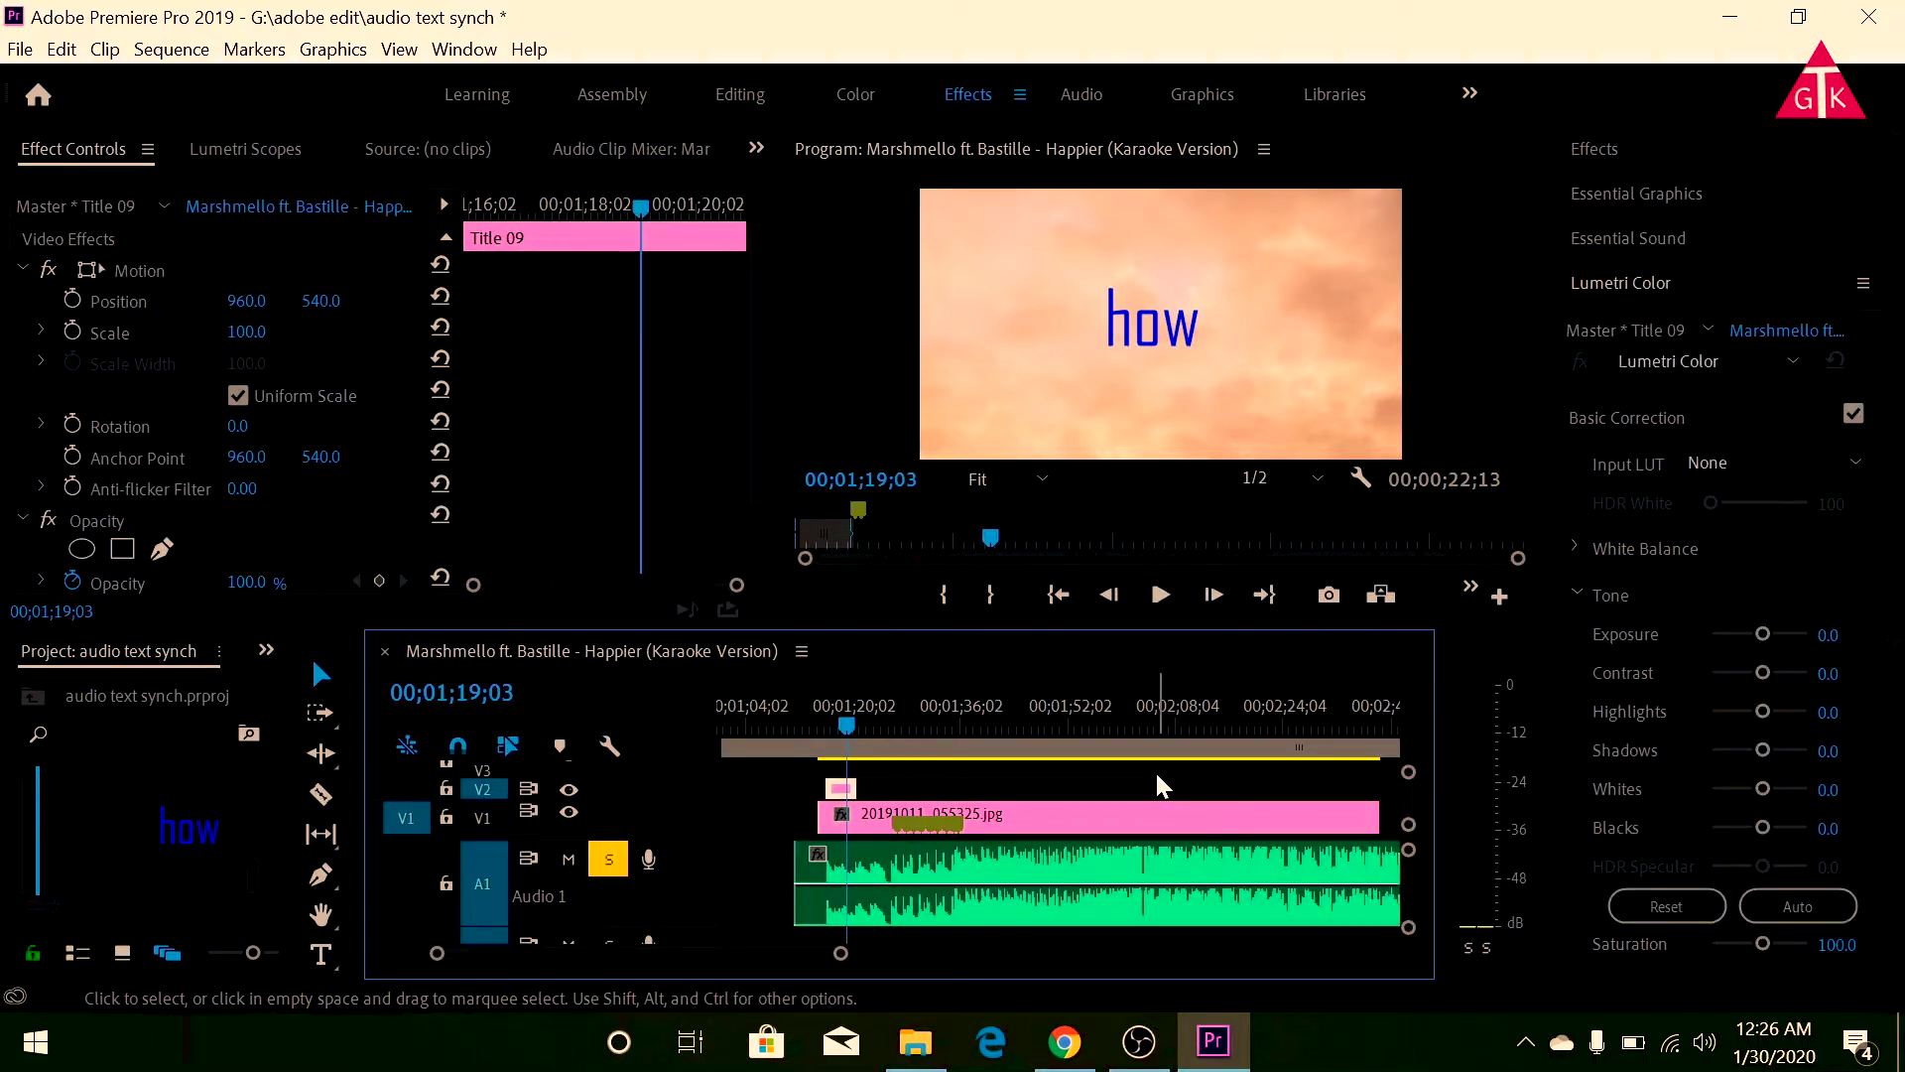
{"action": "key", "text": "="}
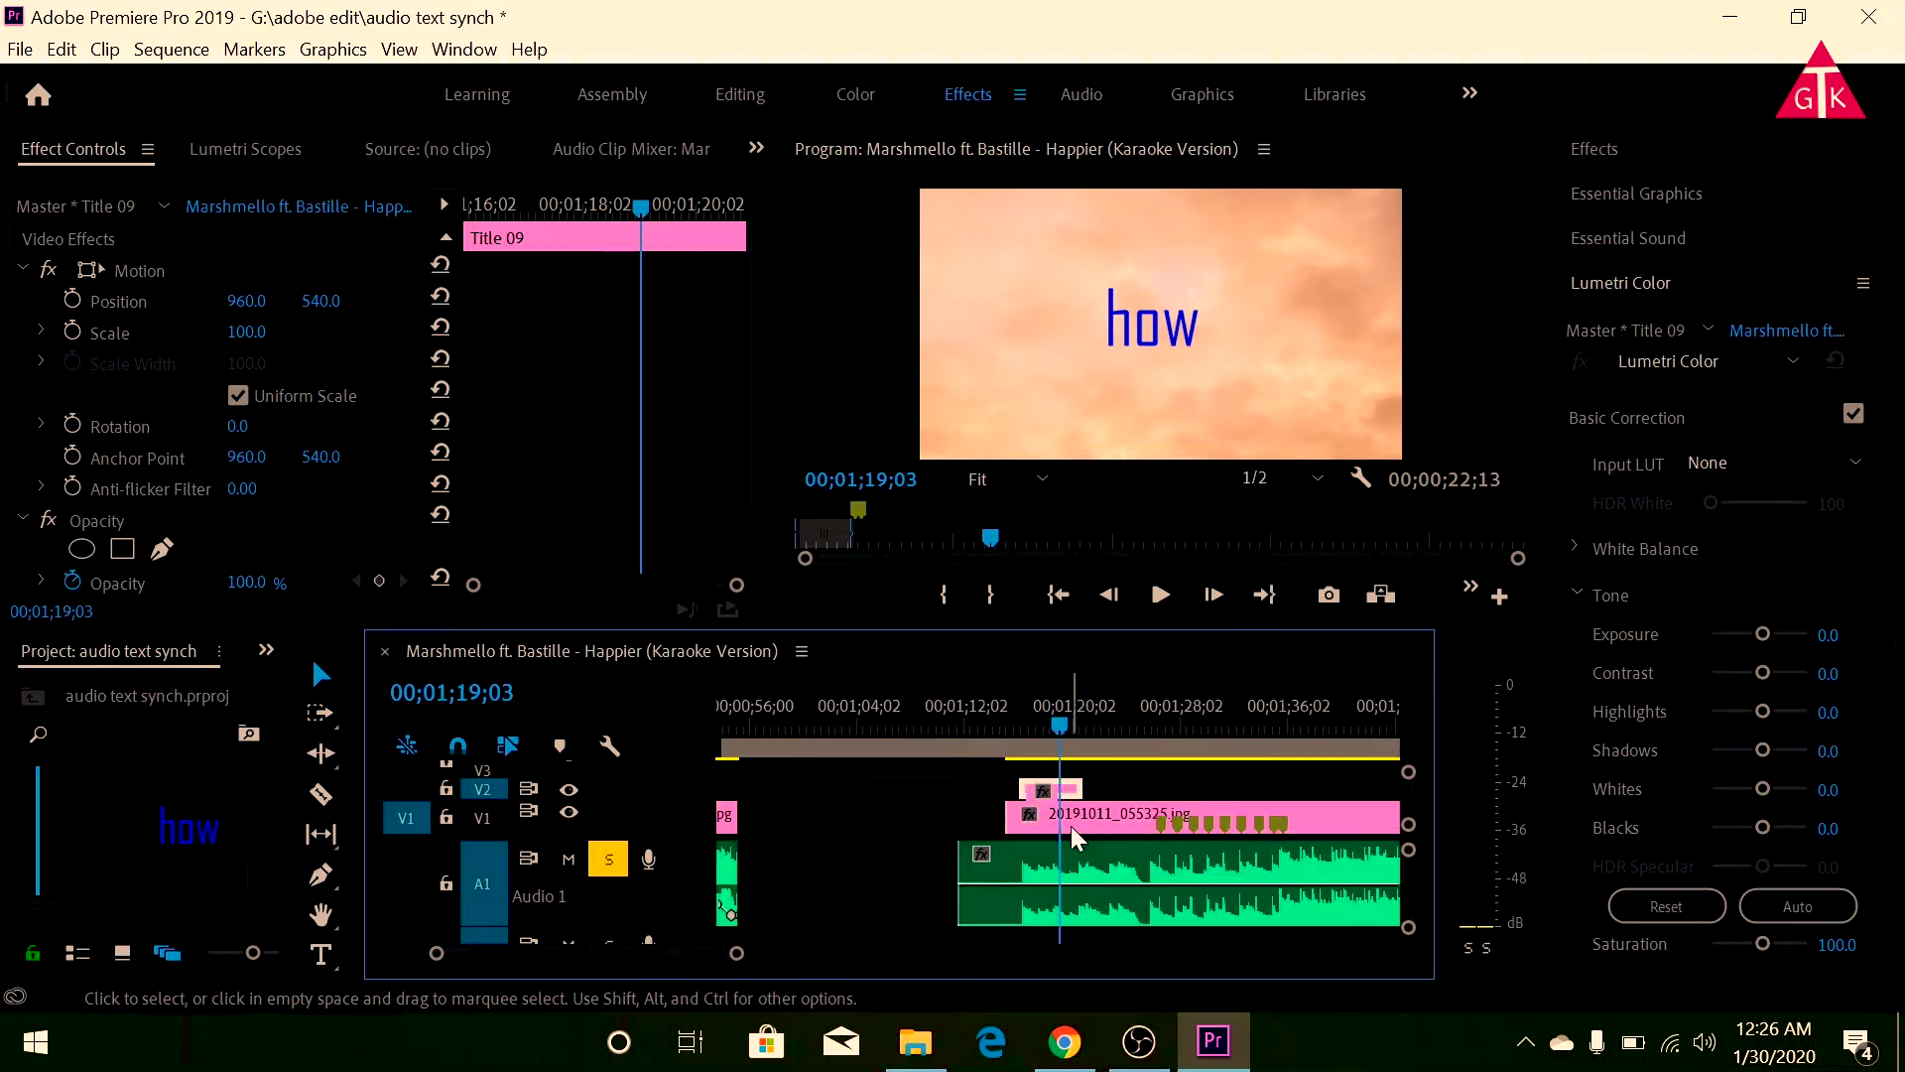
Zoom in, scrub back to about 1:16;22, and add two markers on Title 09.
{"action": "key", "text": "="}
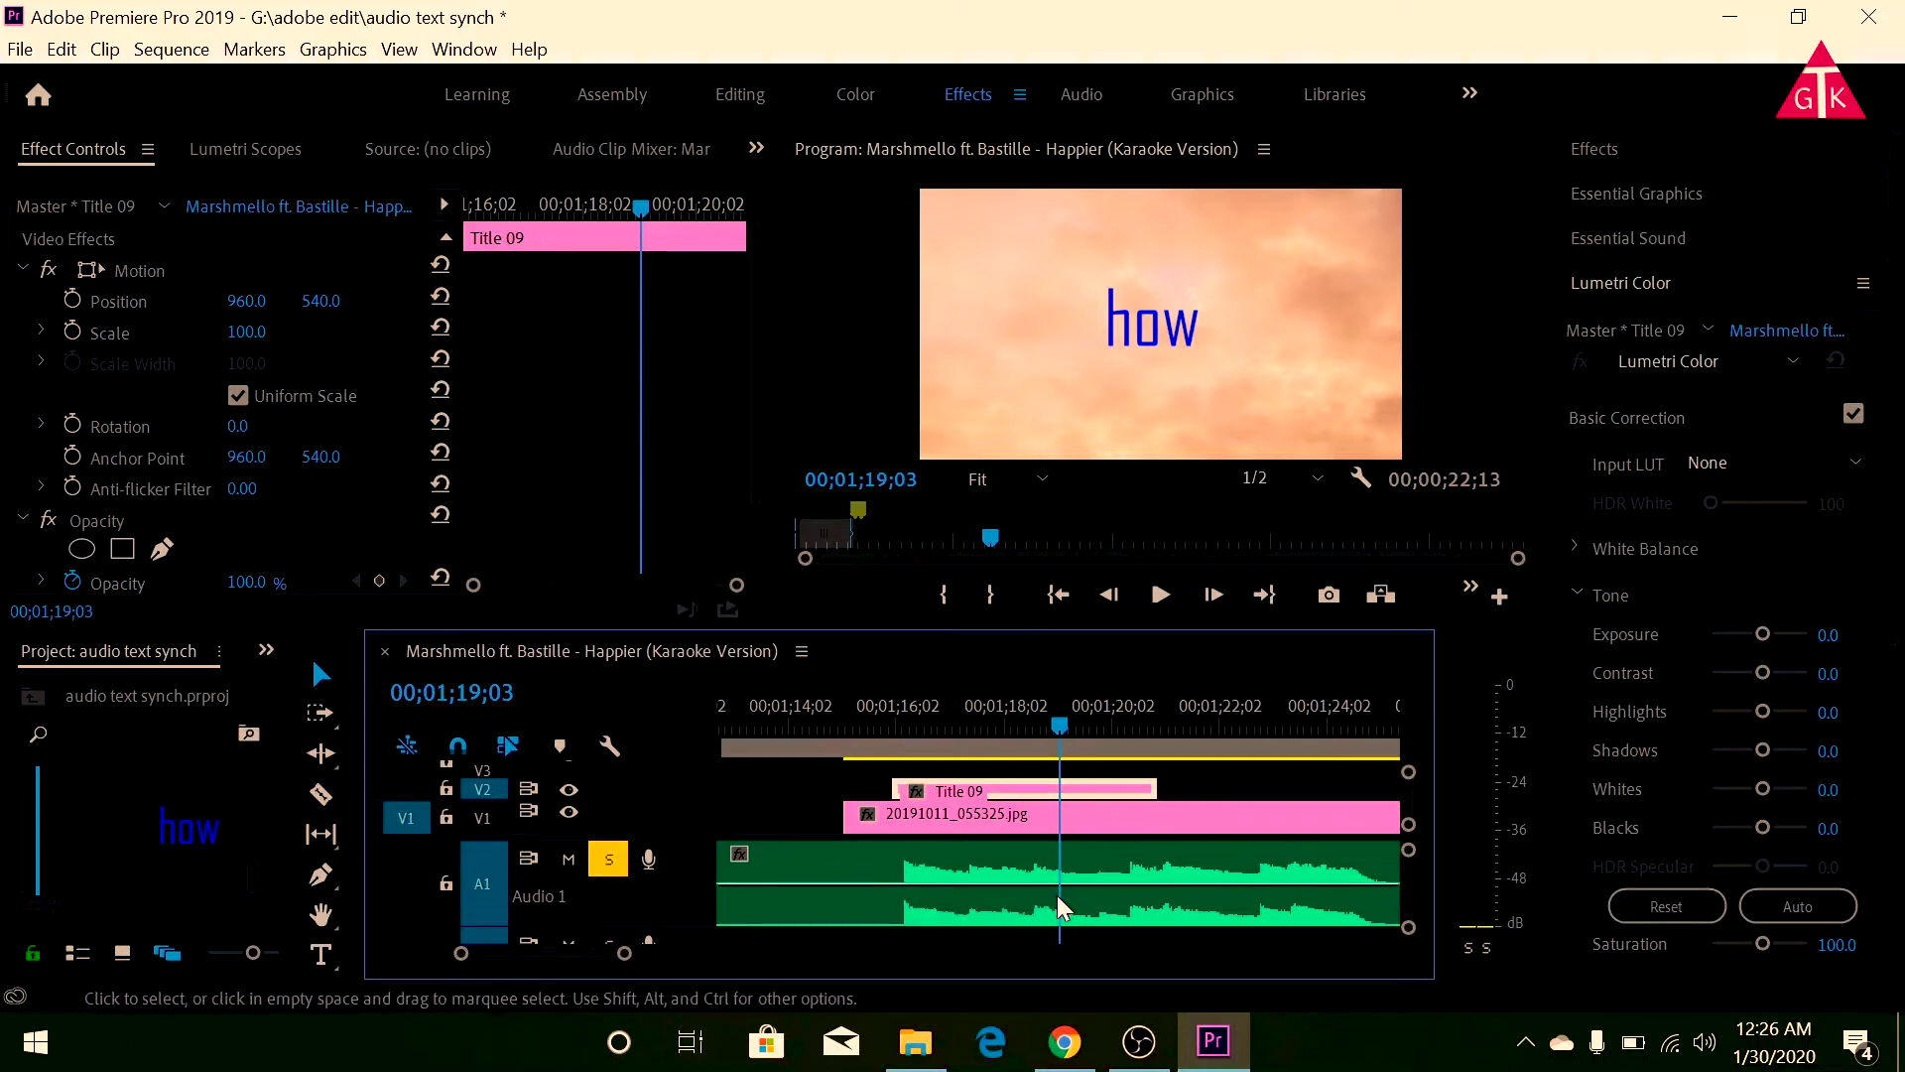
{"action": "left_click", "coordinate": [1041, 727]}
{"action": "left_click", "coordinate": [1034, 723]}
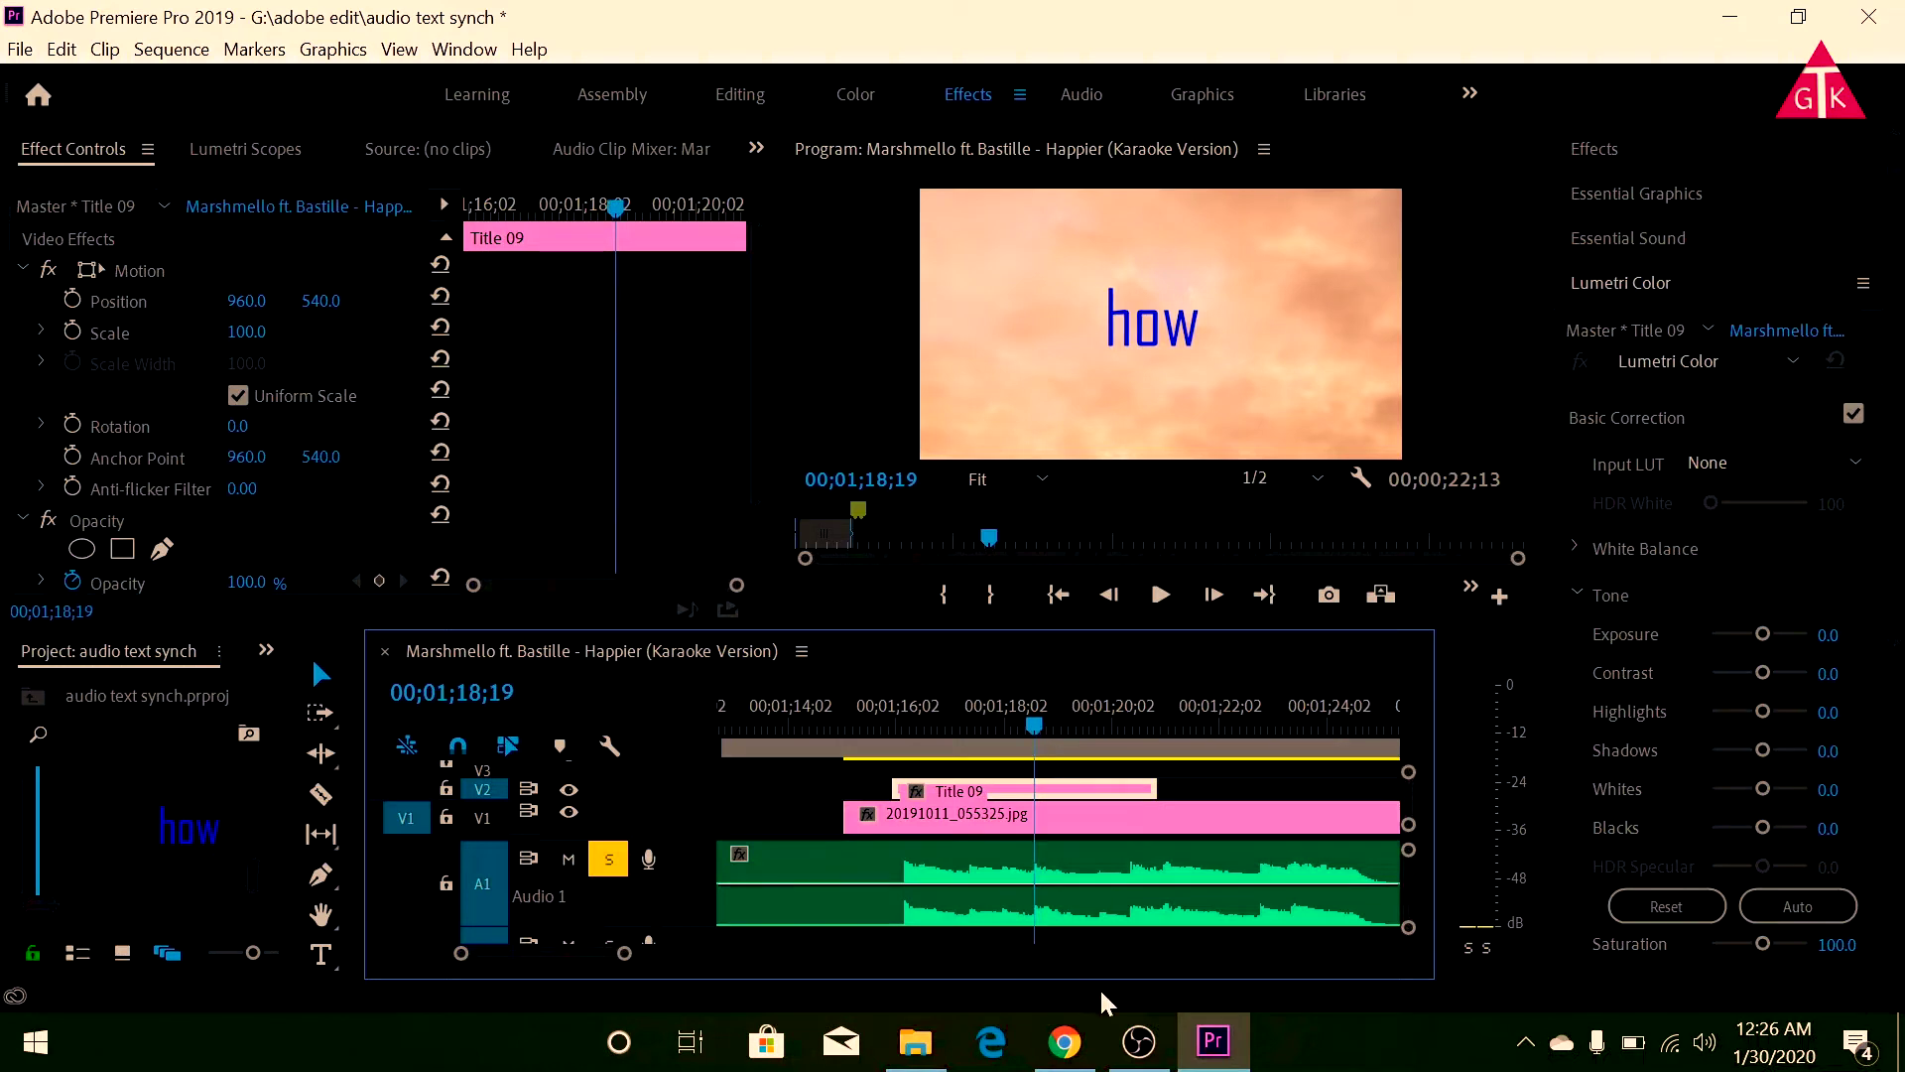
{"action": "left_click", "coordinate": [997, 724]}
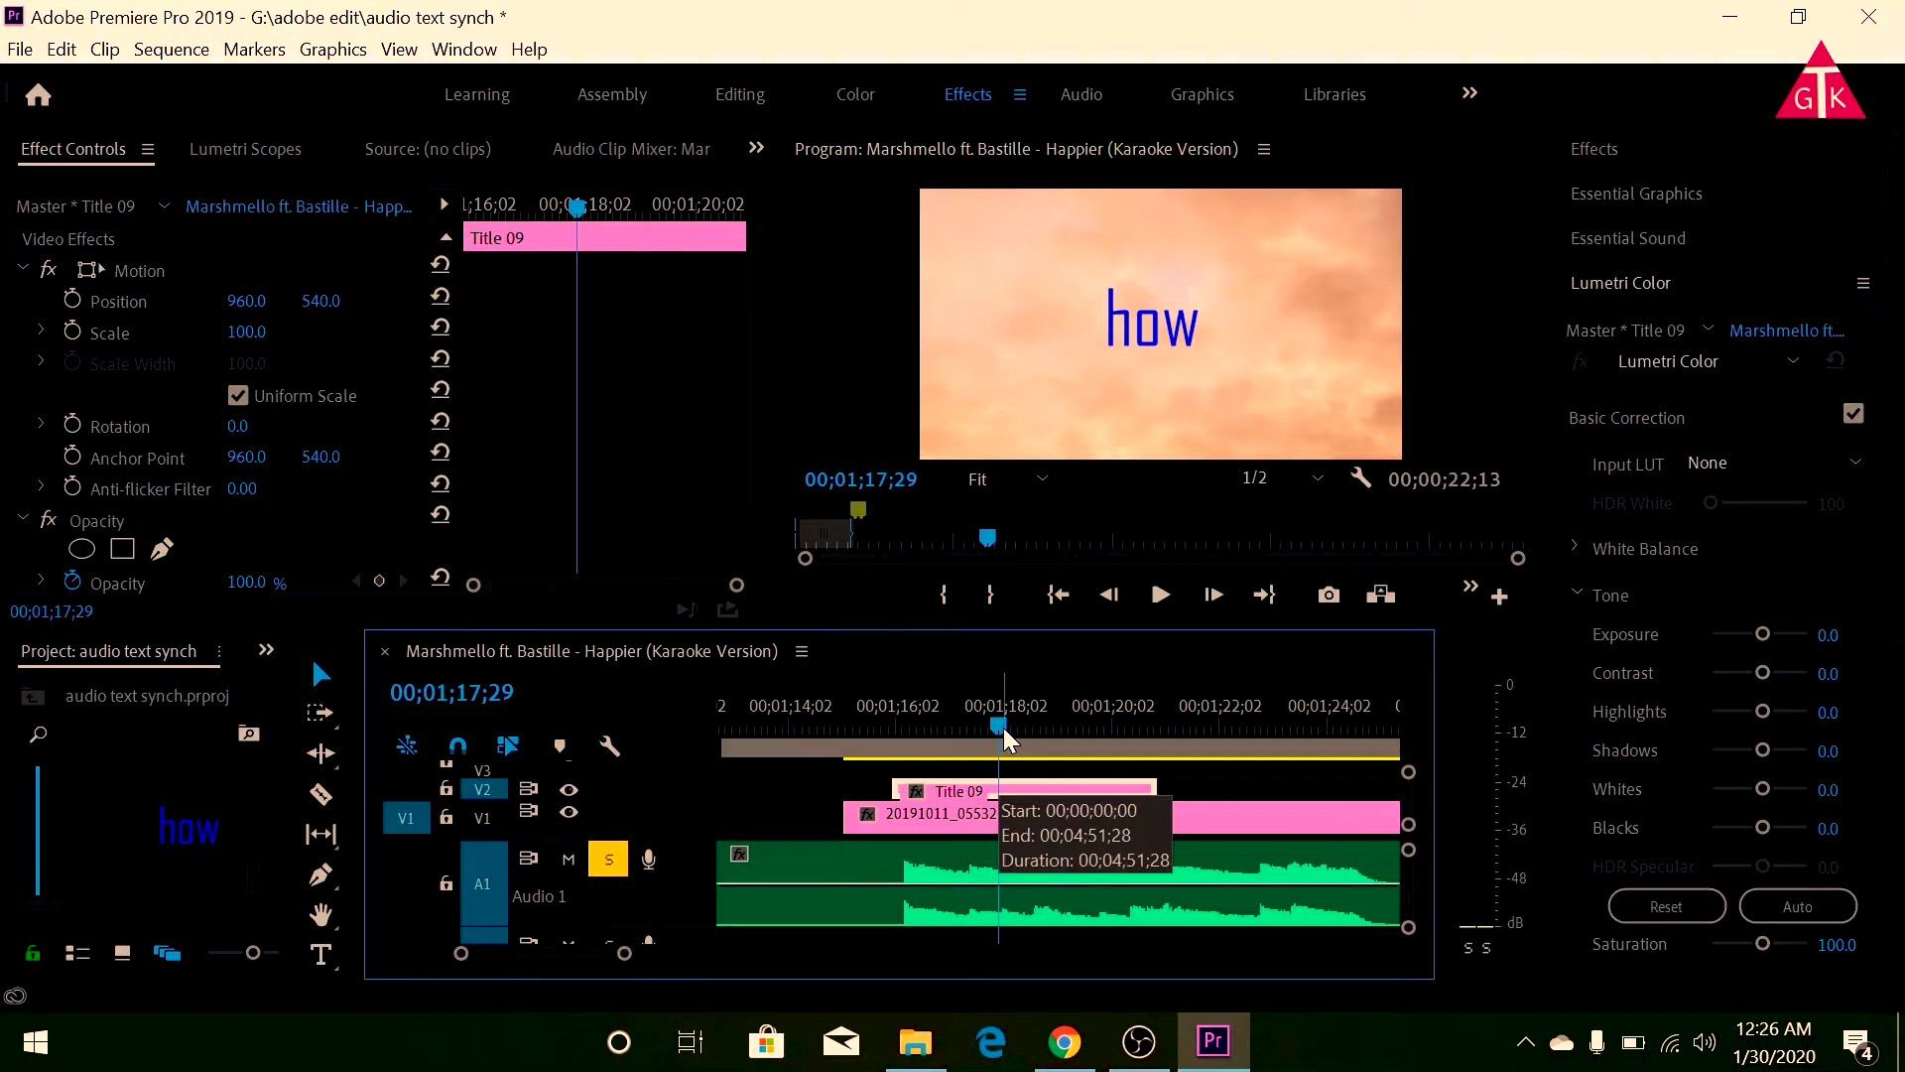
{"action": "left_click_drag", "start_coordinate": [1010, 729], "coordinate": [931, 728]}
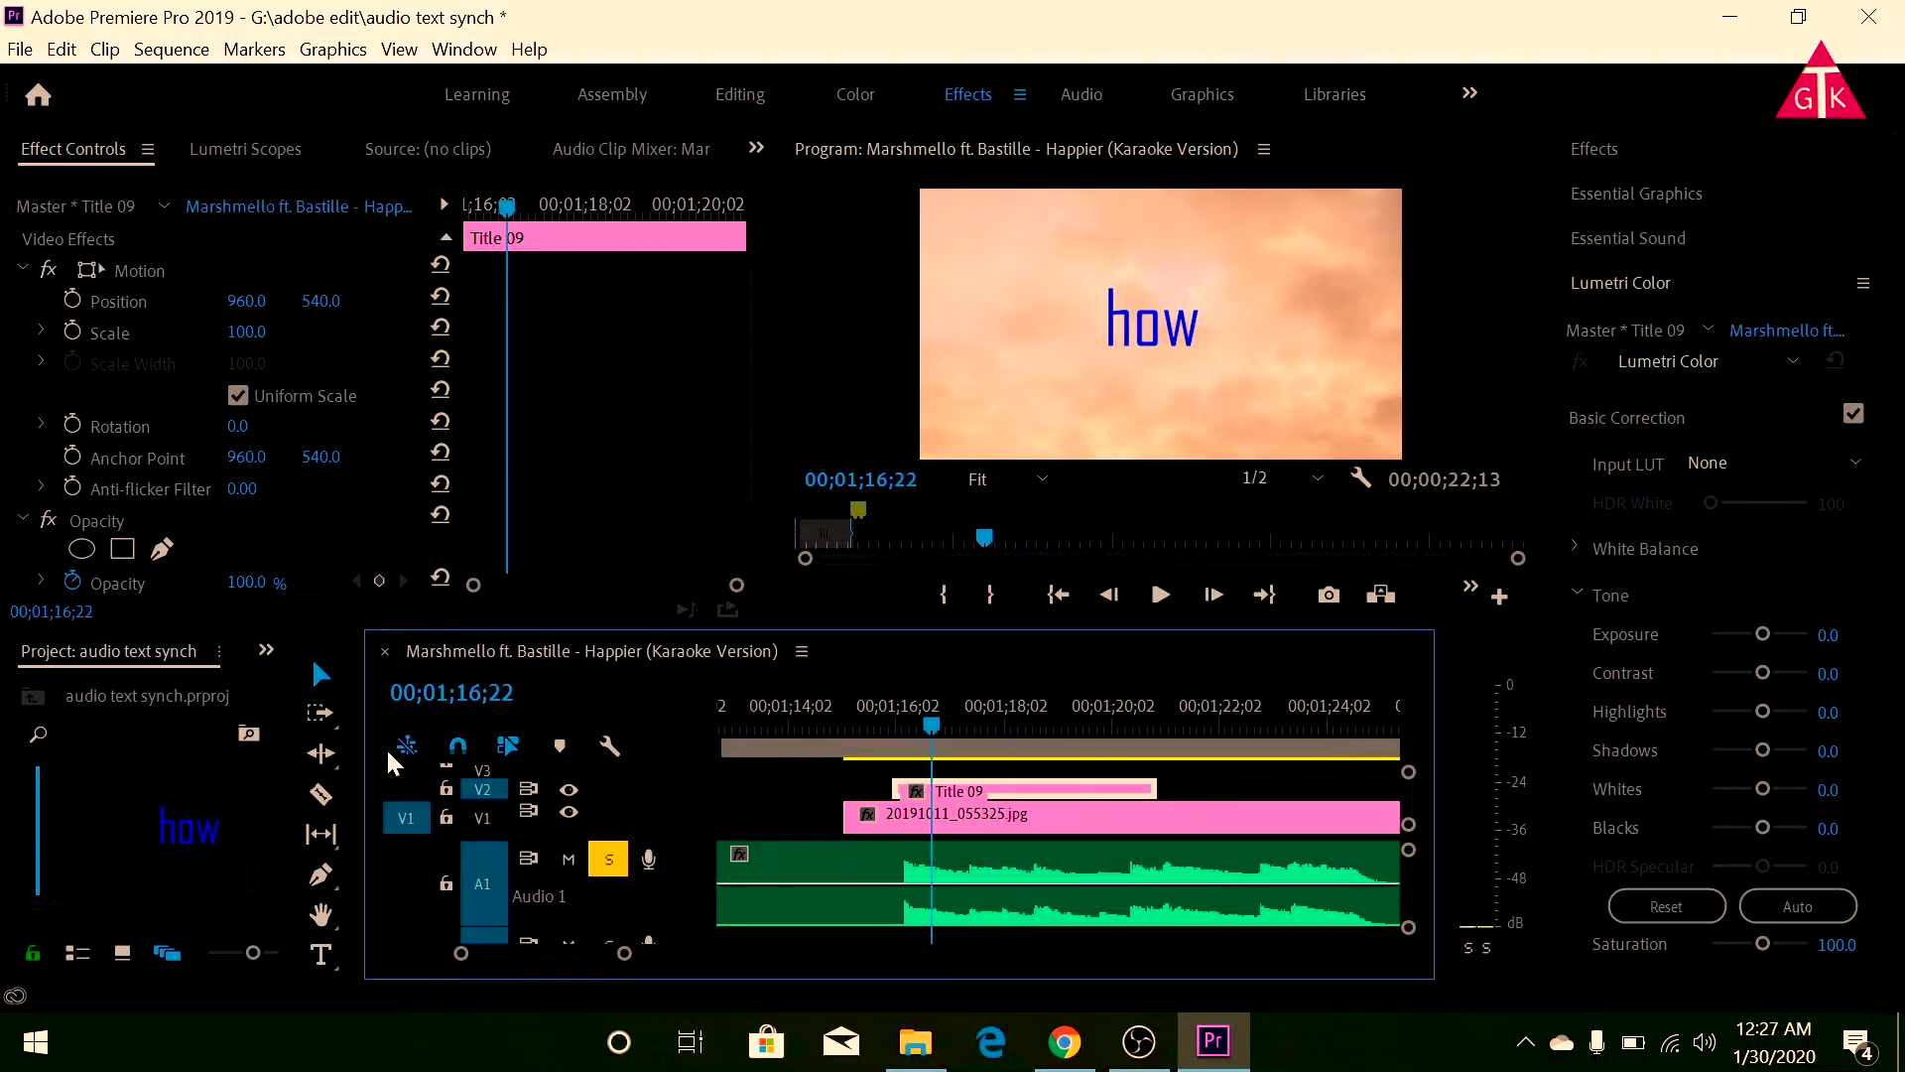
{"action": "left_click", "coordinate": [559, 746]}
{"action": "left_click", "coordinate": [559, 746]}
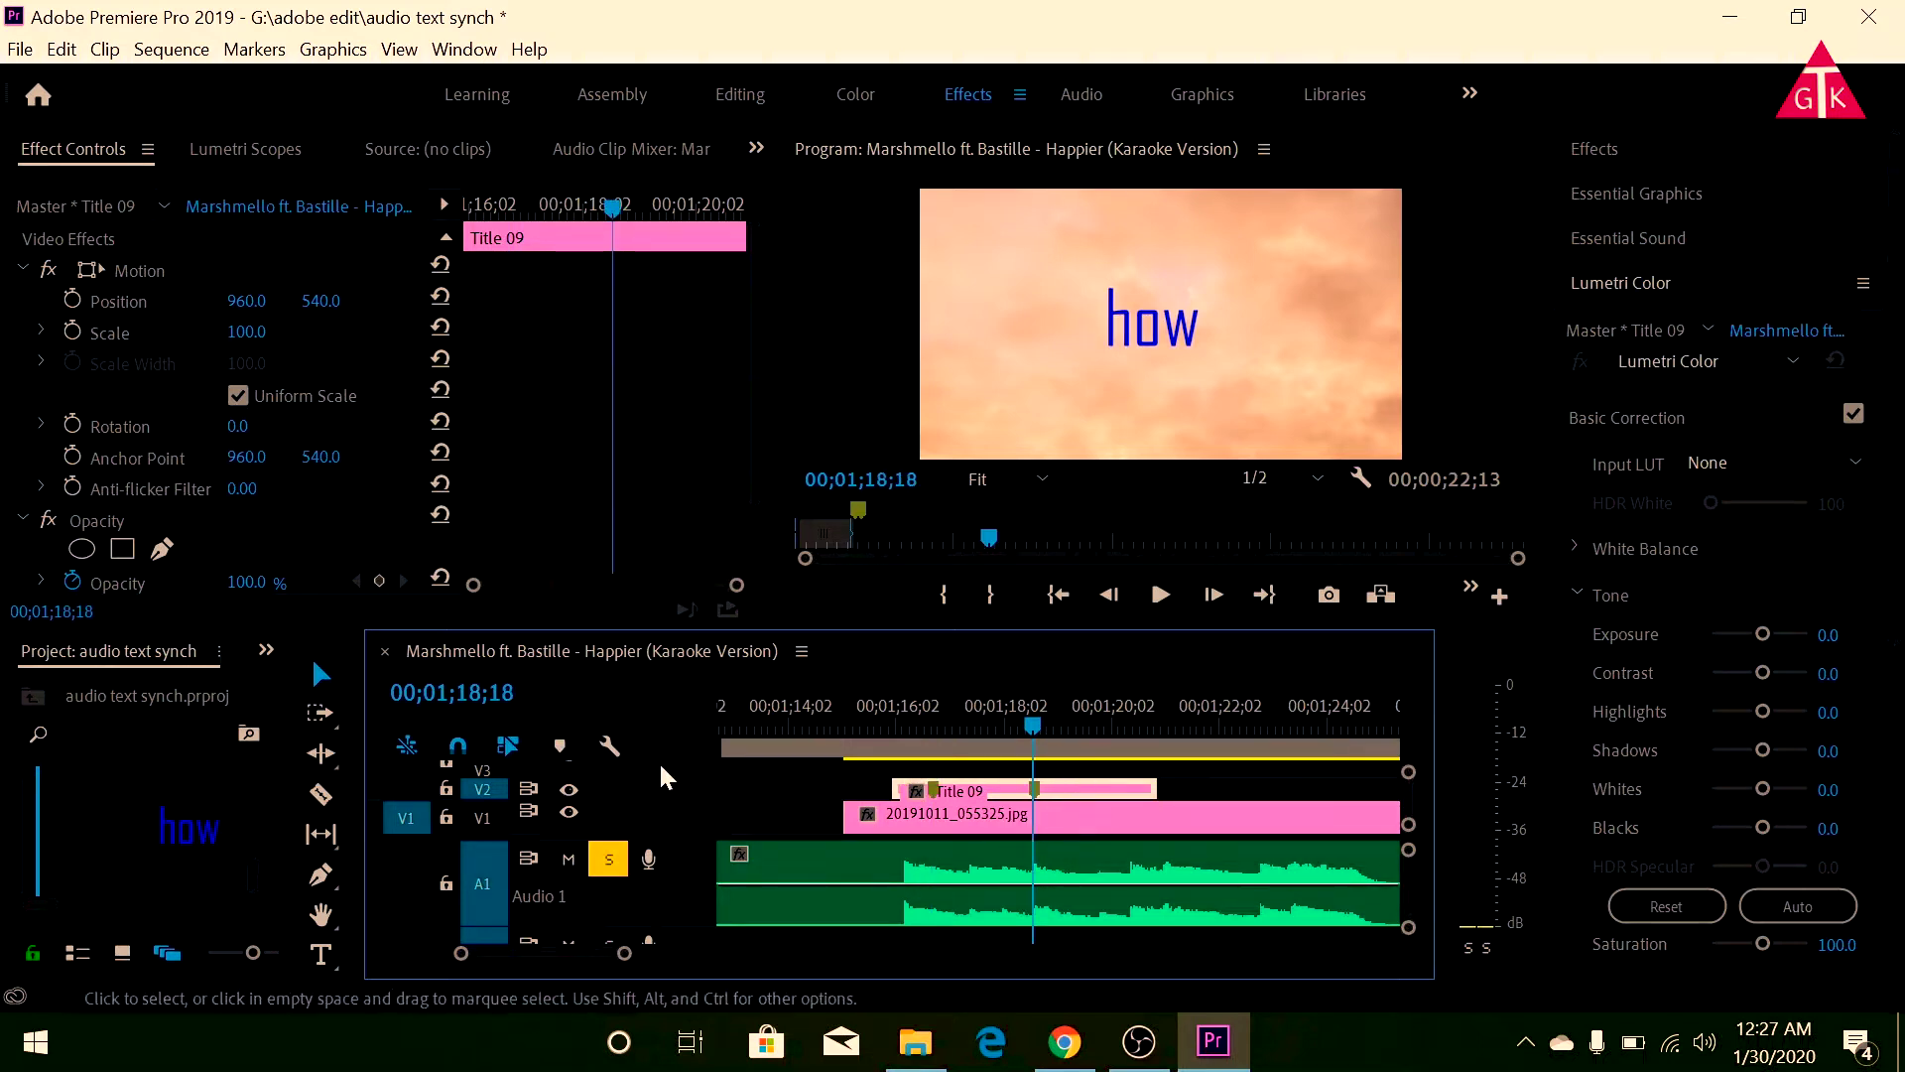
Add a marker at the next lyric, then set the playhead at 1:18;18.
{"action": "left_click_drag", "start_coordinate": [1032, 722], "coordinate": [1127, 723]}
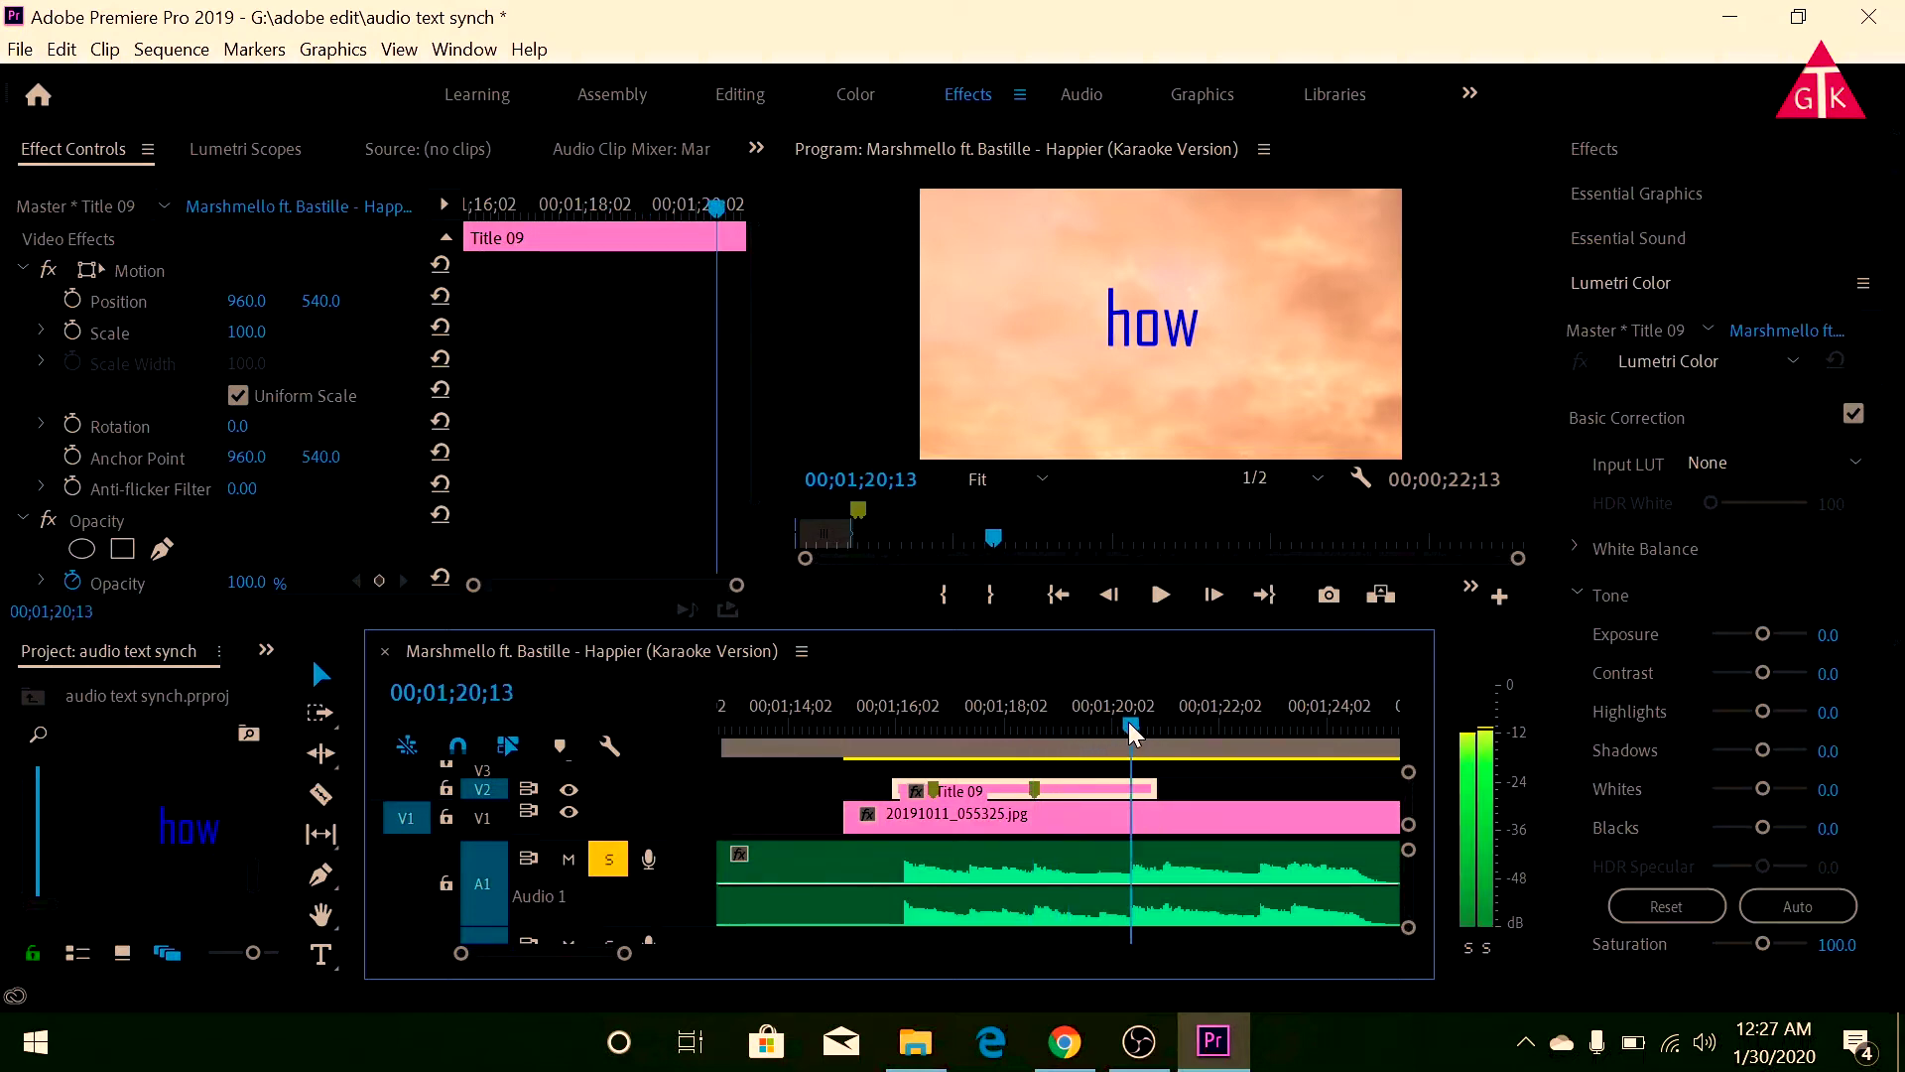
{"action": "left_click", "coordinate": [560, 749]}
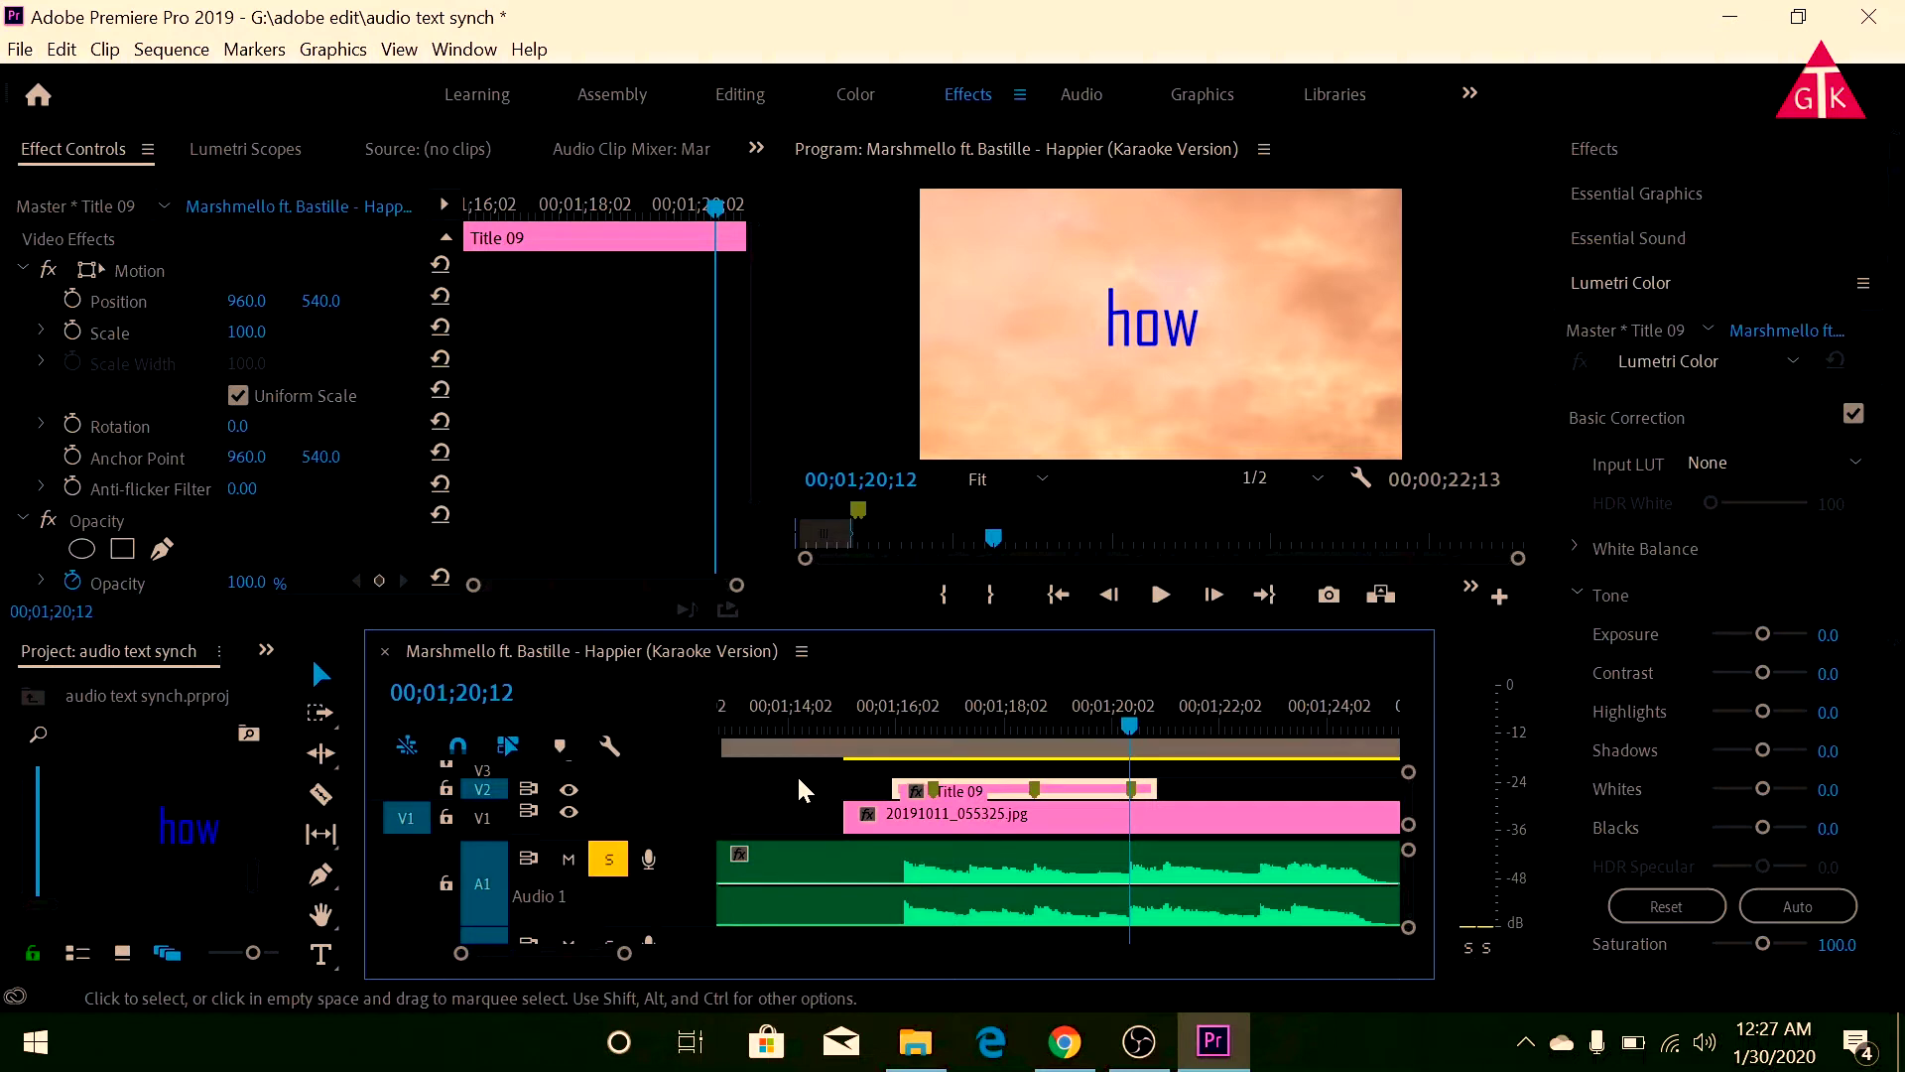
{"action": "left_click_drag", "start_coordinate": [1129, 724], "coordinate": [1259, 729]}
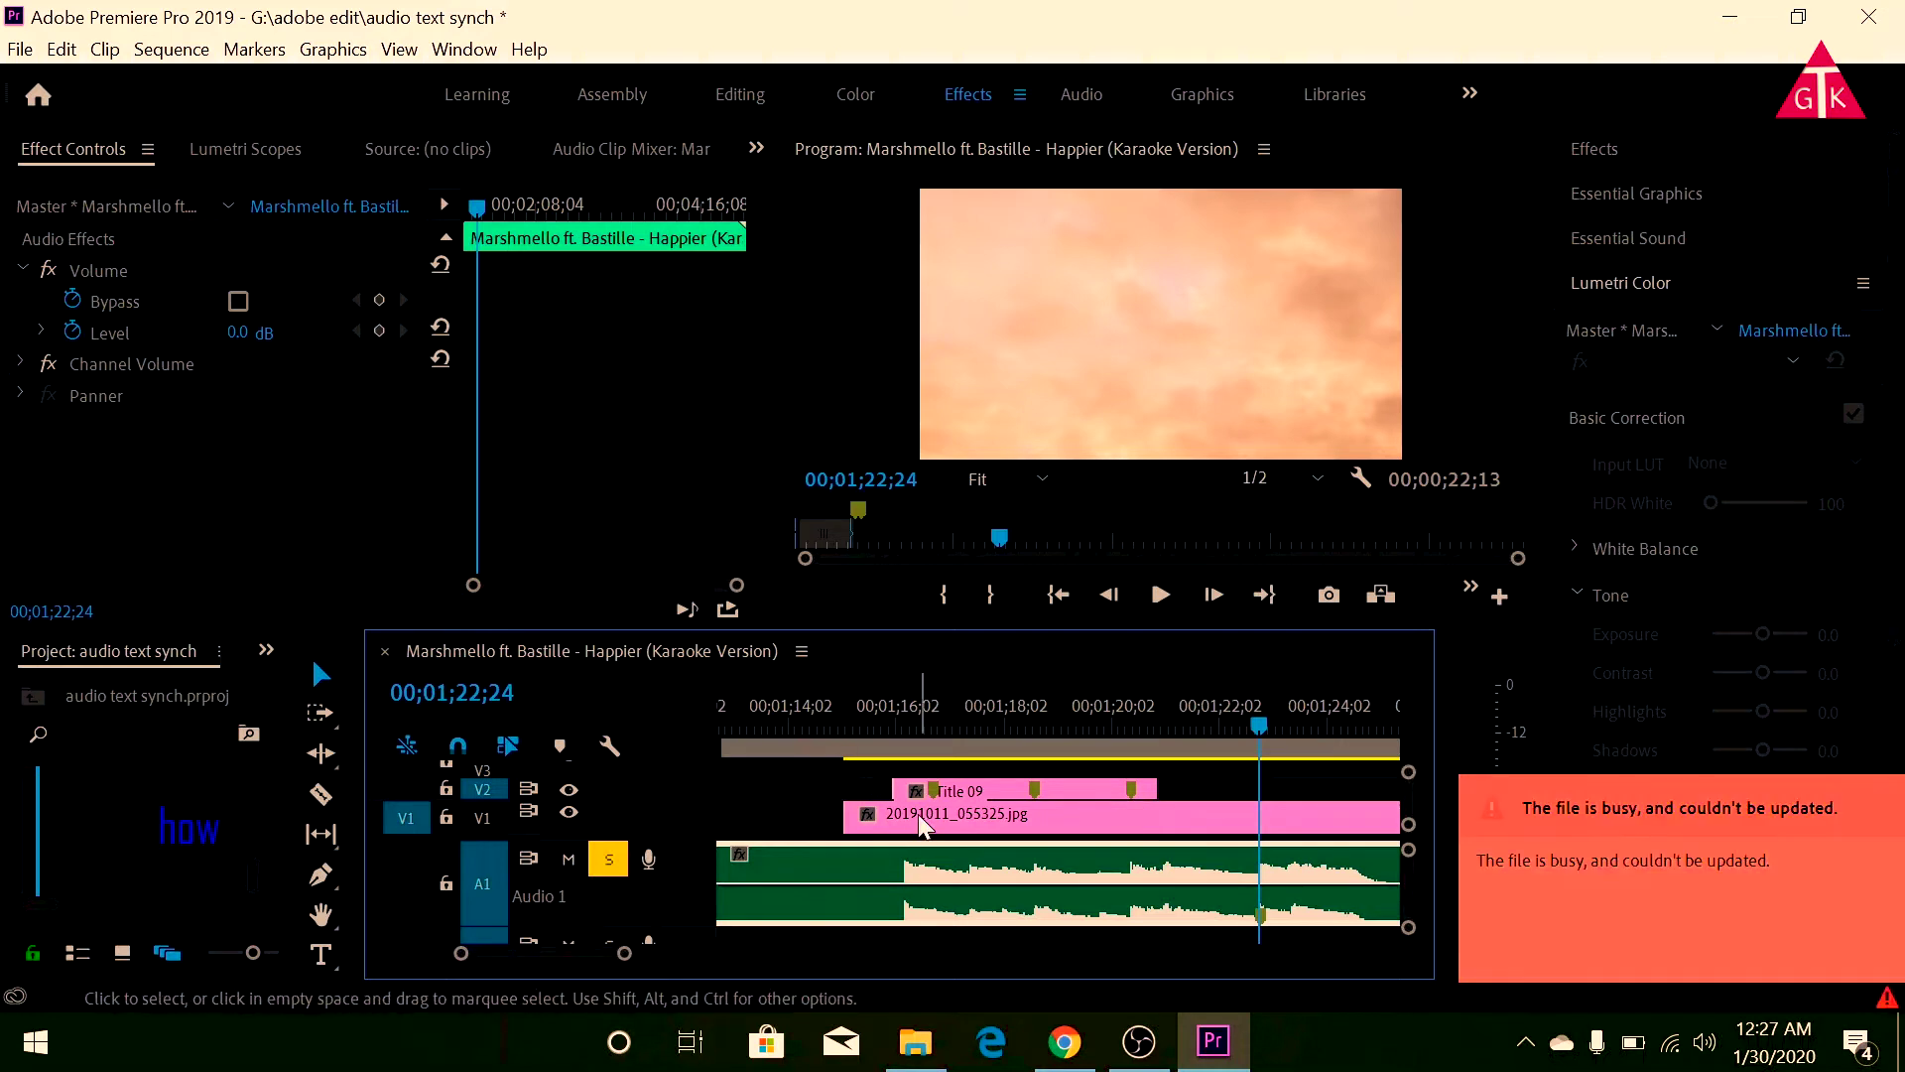
{"action": "left_click", "coordinate": [896, 723]}
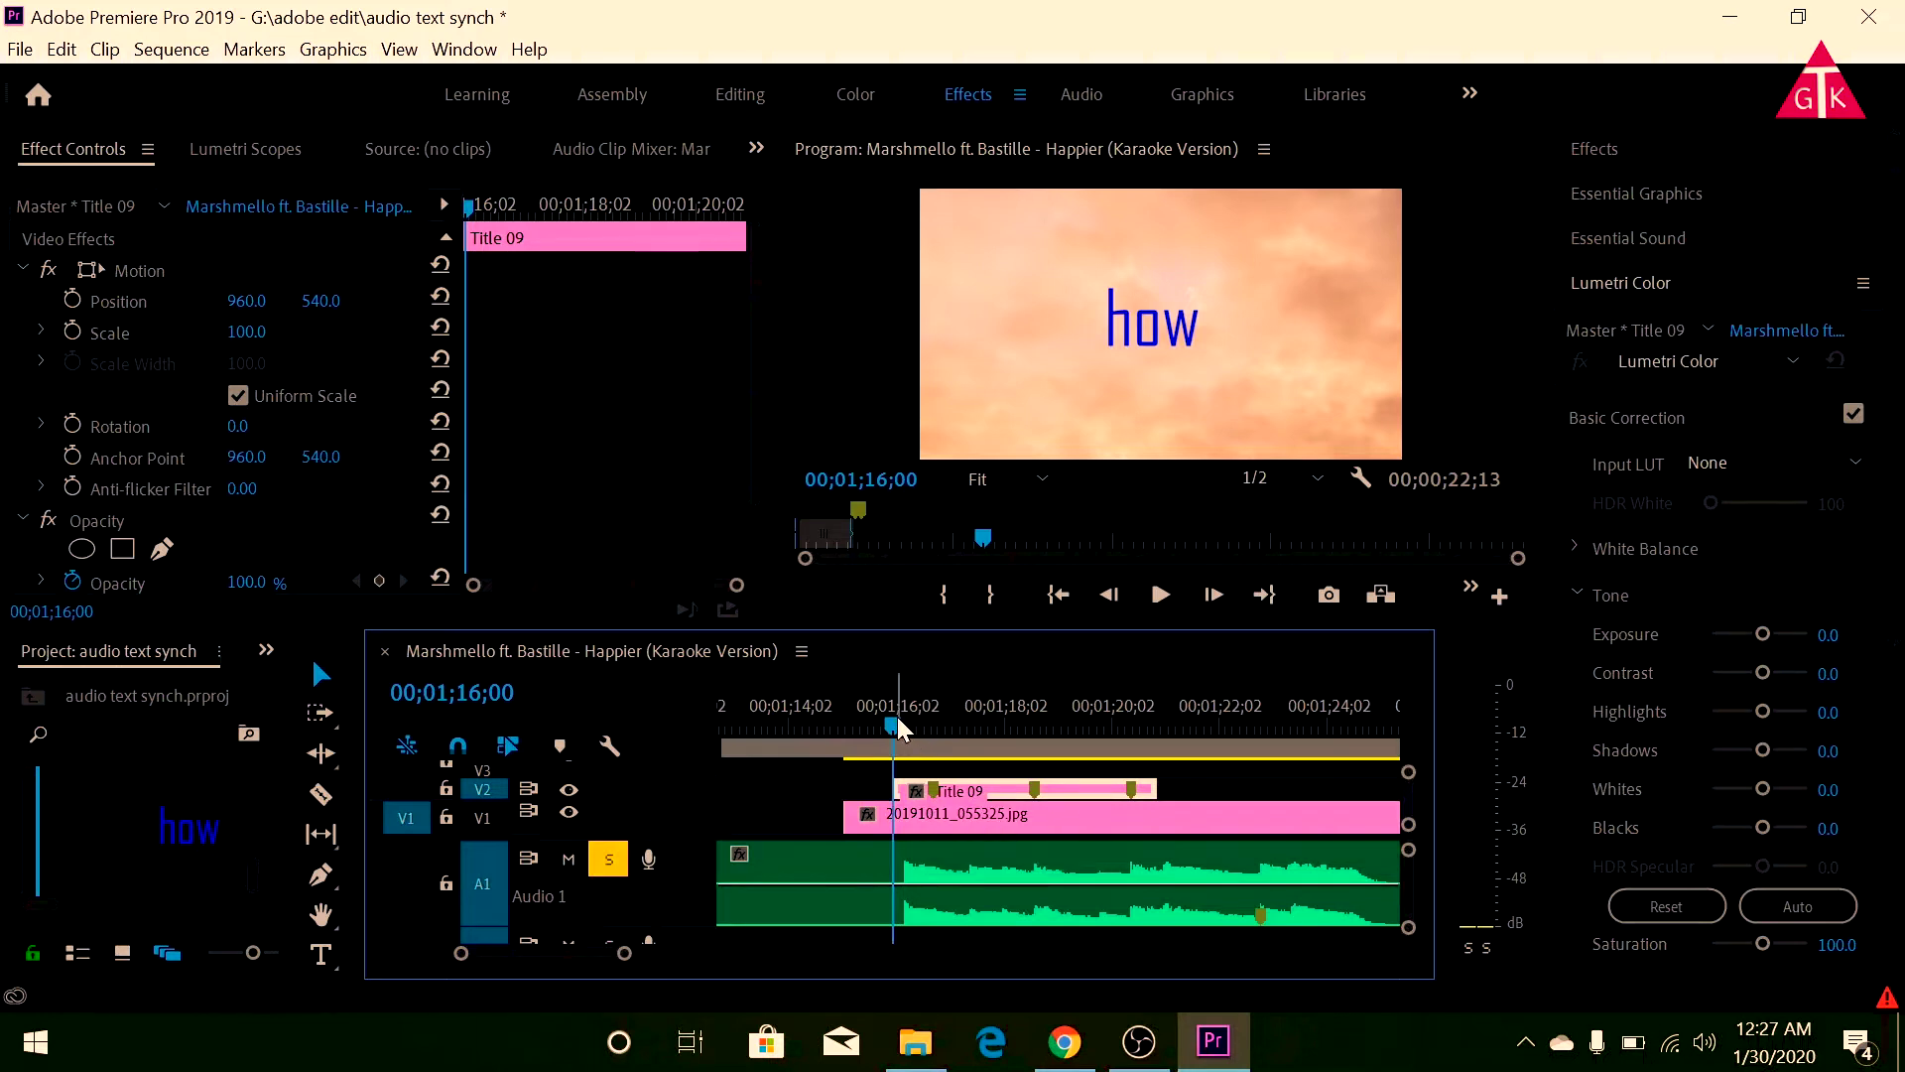
{"action": "left_click_drag", "start_coordinate": [900, 729], "coordinate": [1027, 739]}
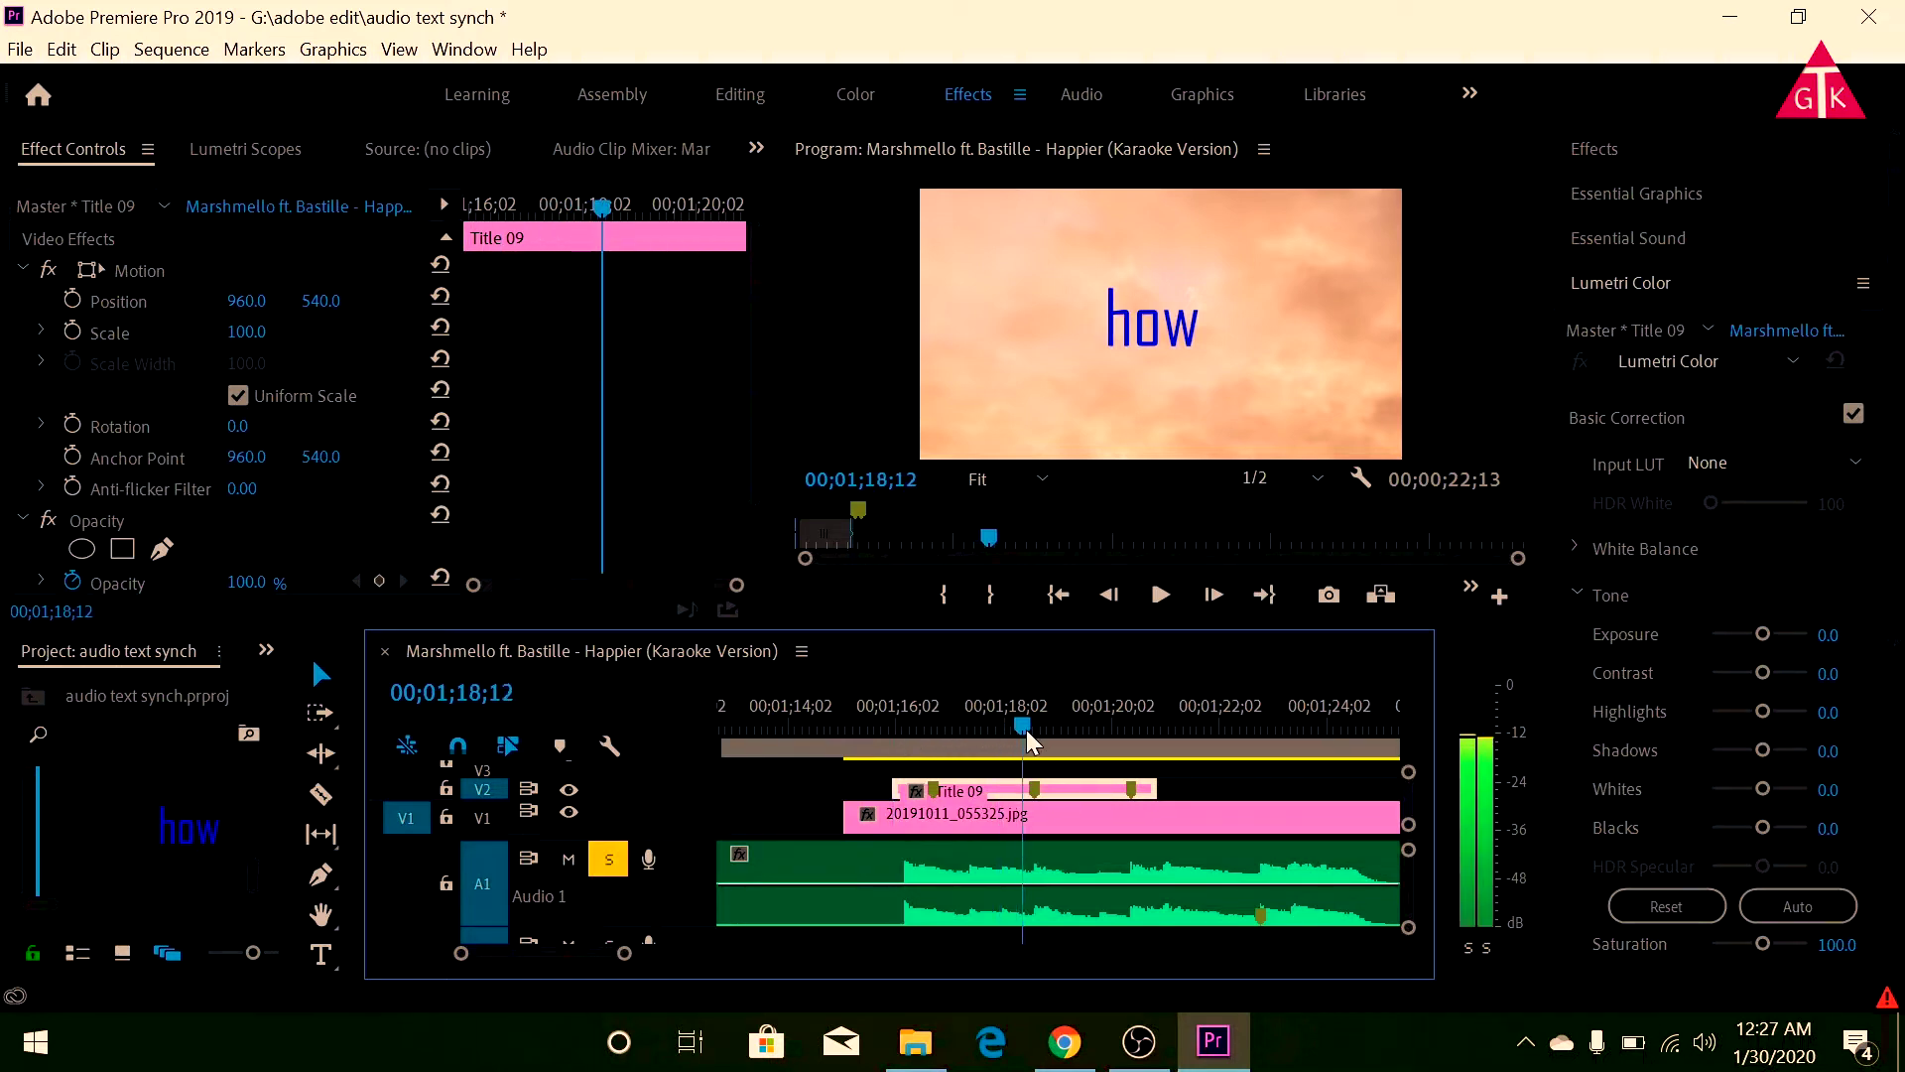
{"action": "left_click_drag", "start_coordinate": [1028, 739], "coordinate": [1032, 734]}
Cut Title 09 at 00;01;18;17 and delete the part after the cut.
{"action": "left_click", "coordinate": [320, 793]}
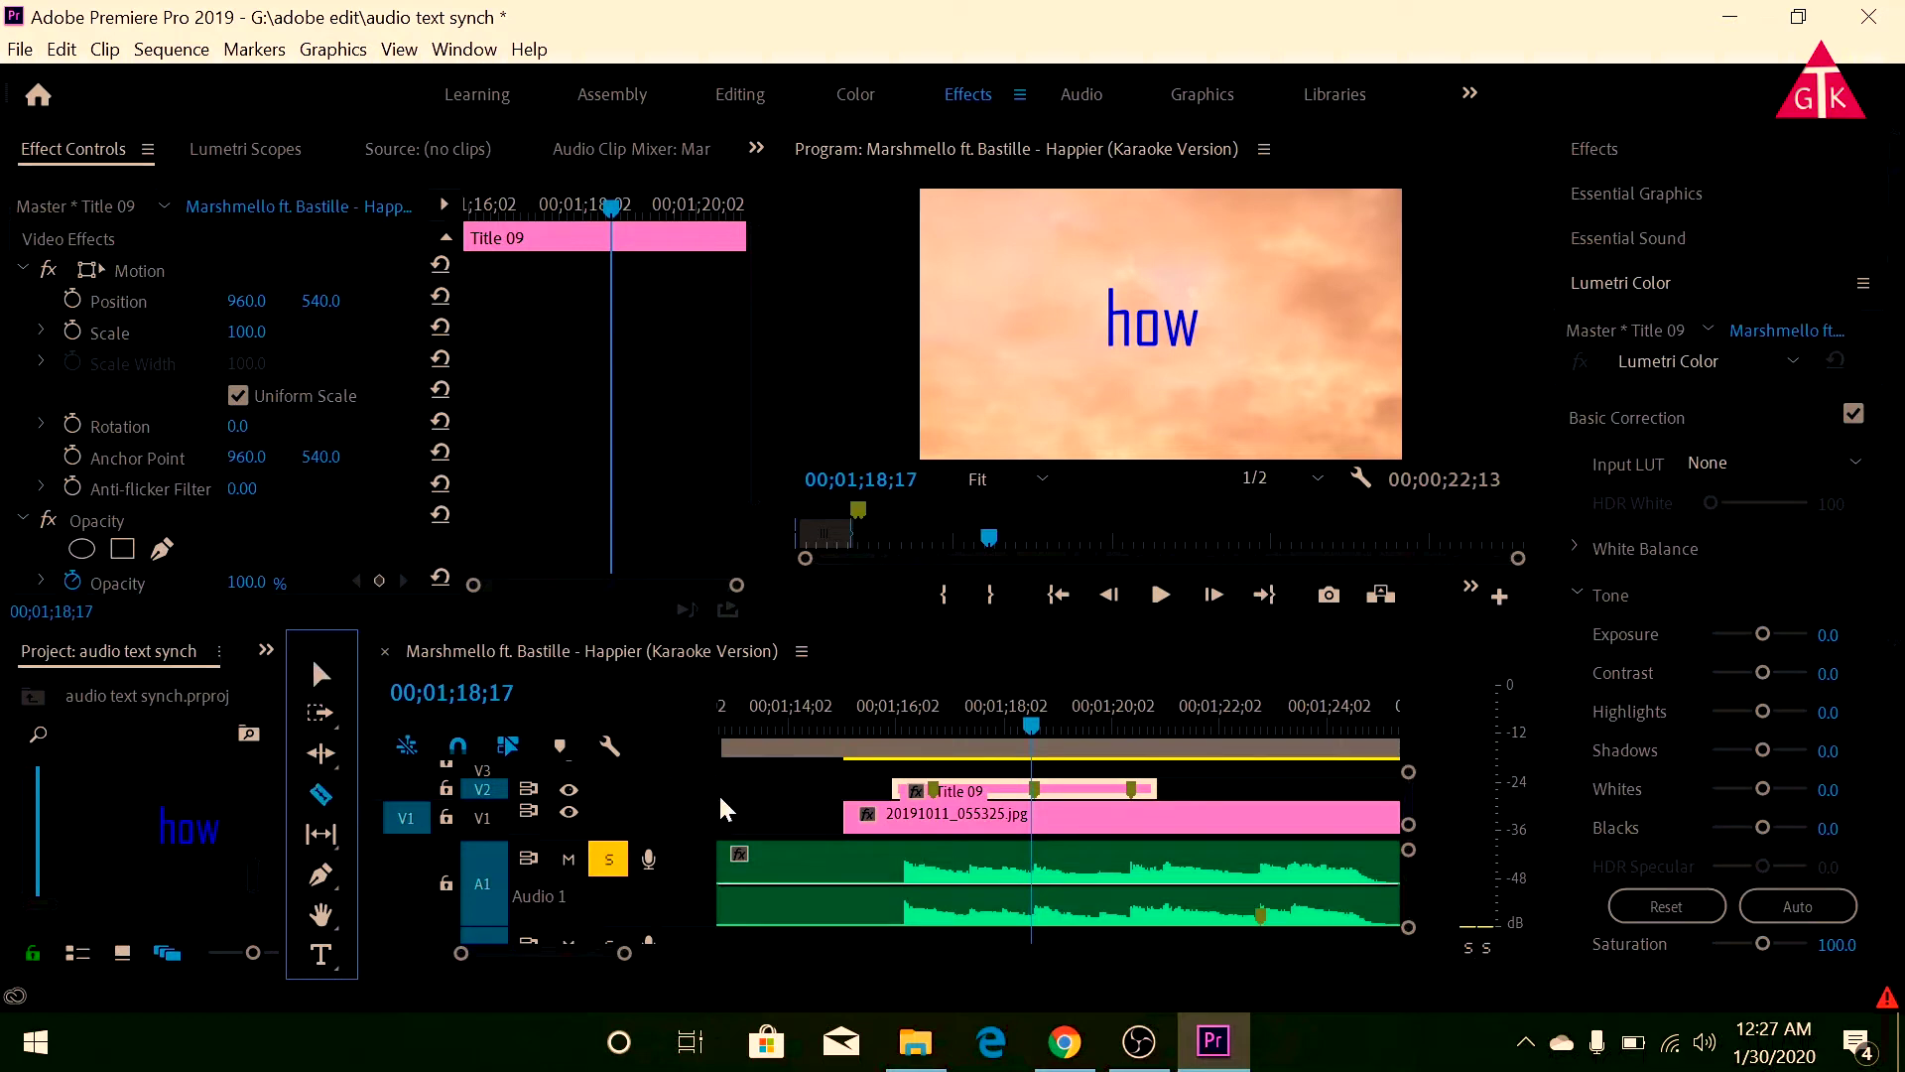
{"action": "left_click", "coordinate": [1029, 791]}
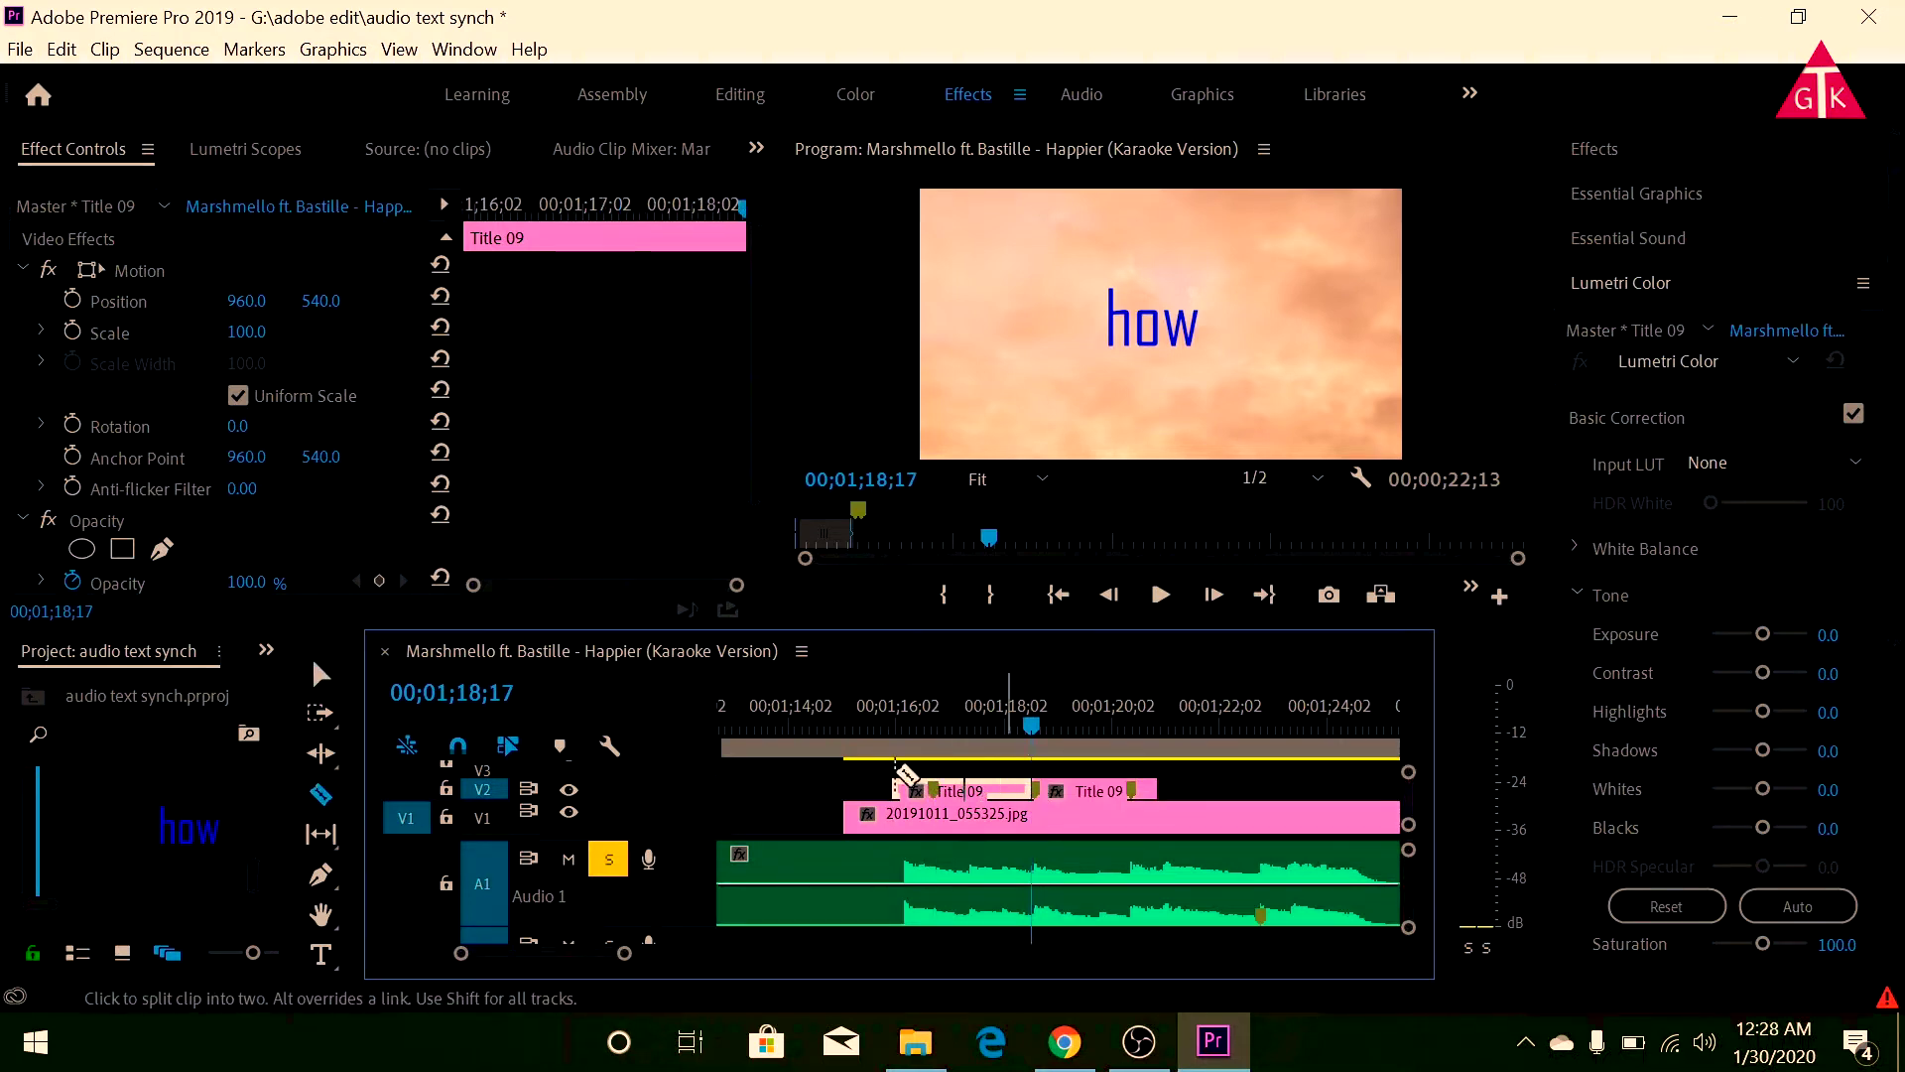
{"action": "left_click", "coordinate": [321, 675]}
{"action": "left_click", "coordinate": [1100, 790]}
{"action": "key", "text": "Delete"}
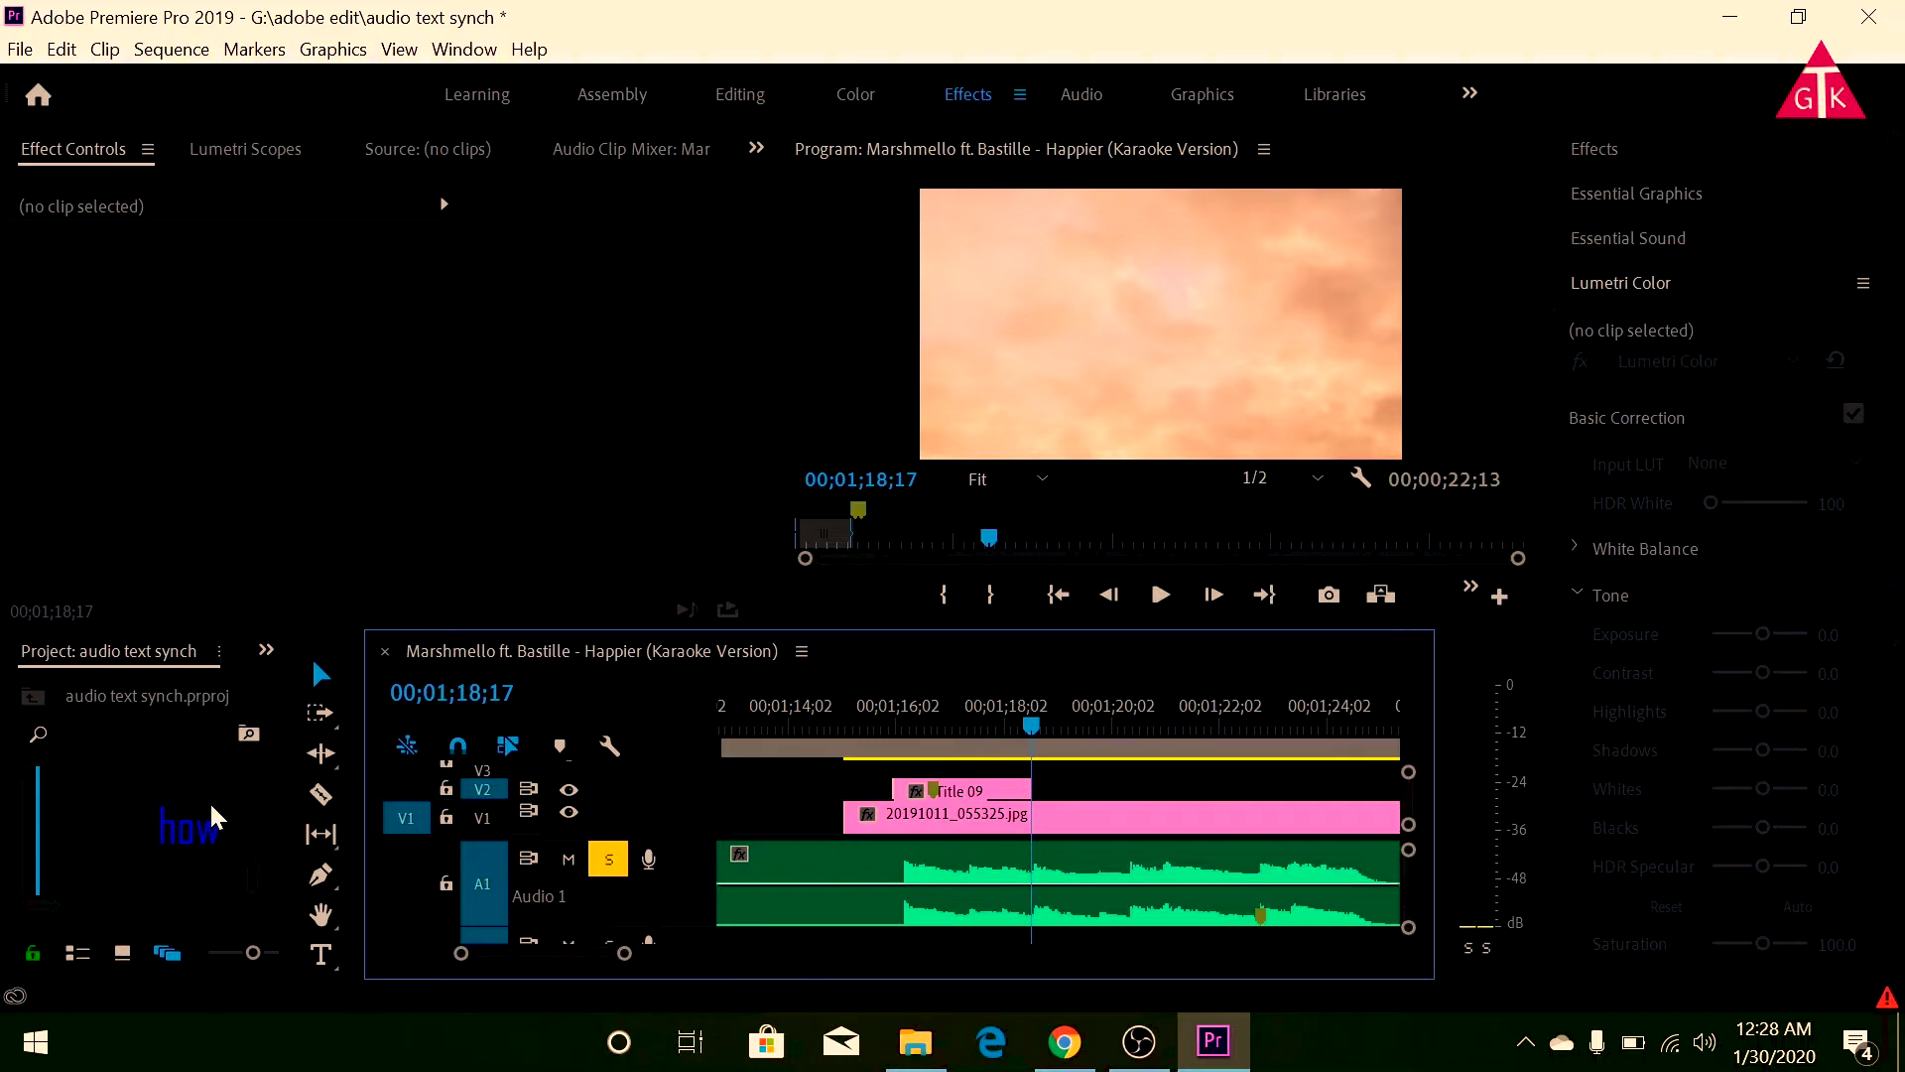
Create a new legacy title named Title 10.
{"action": "left_click", "coordinate": [21, 50]}
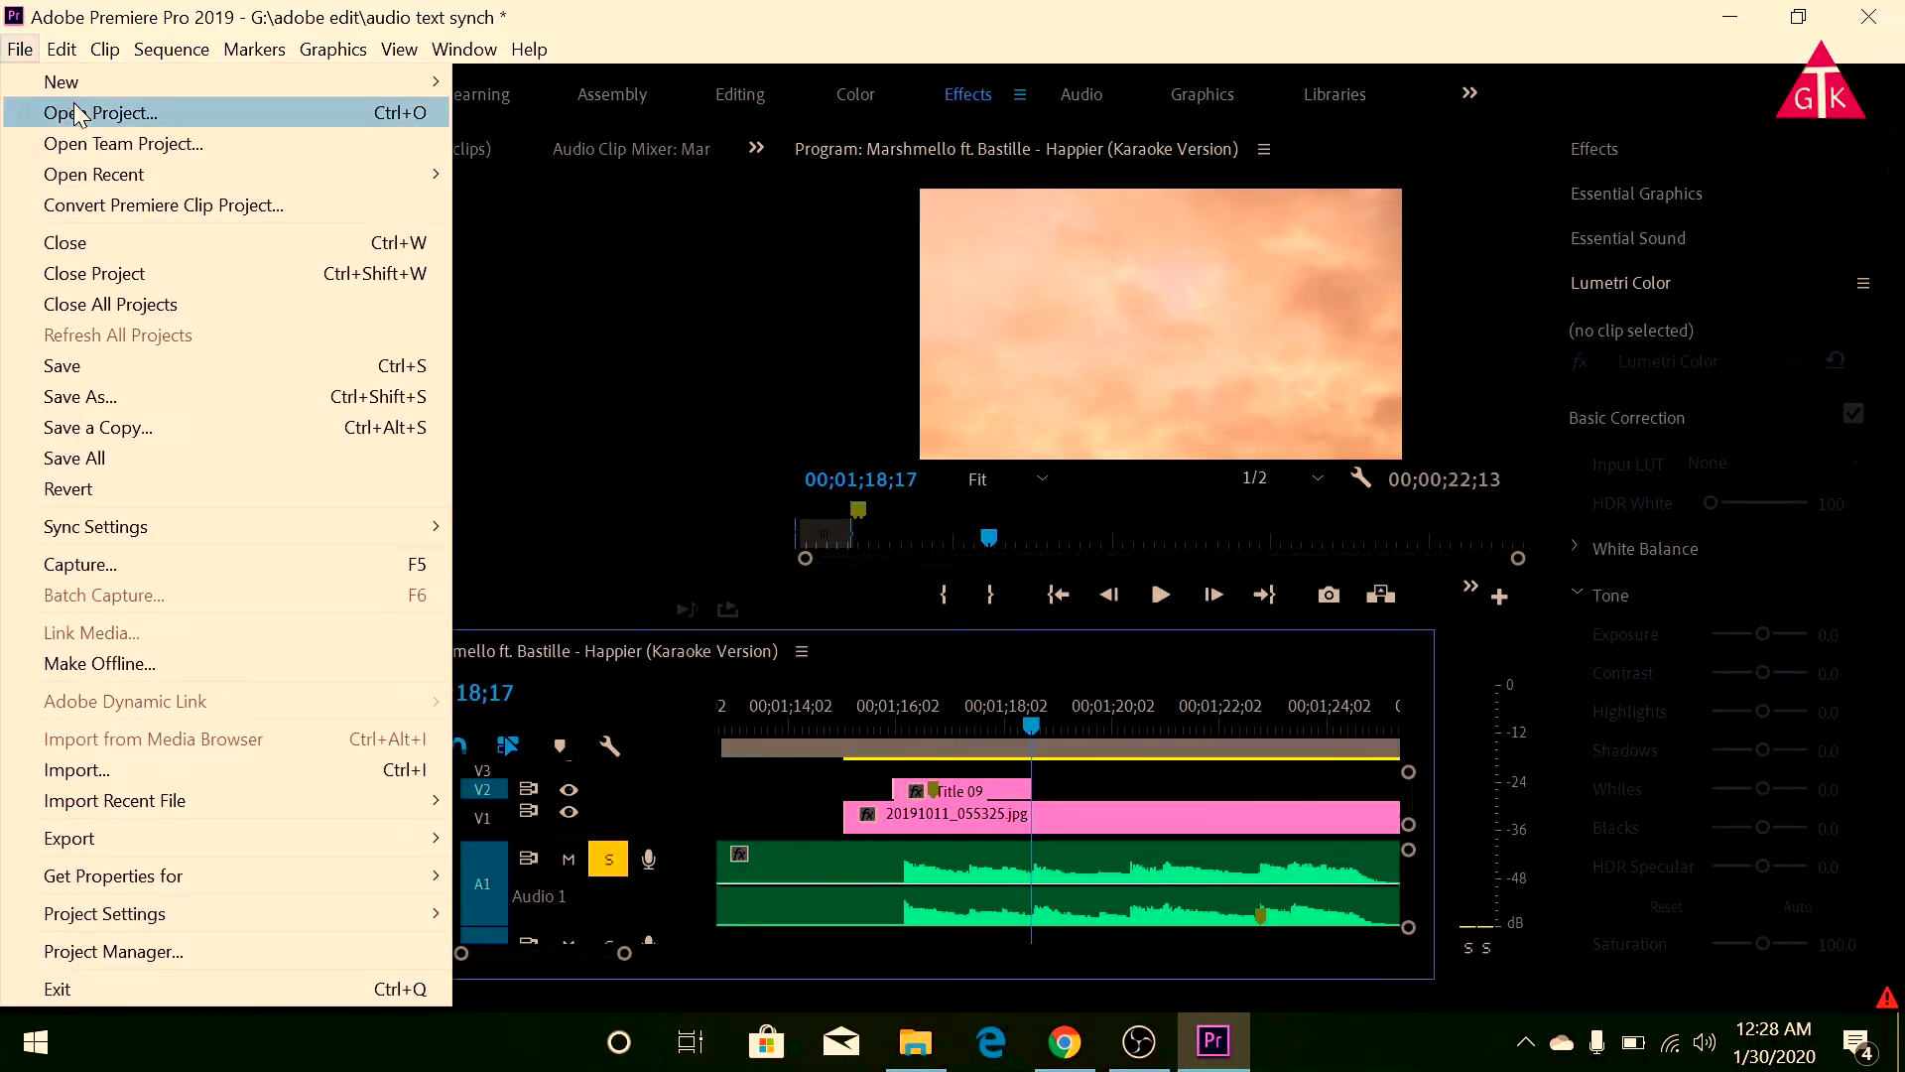
{"action": "mouse_move", "coordinate": [109, 83]}
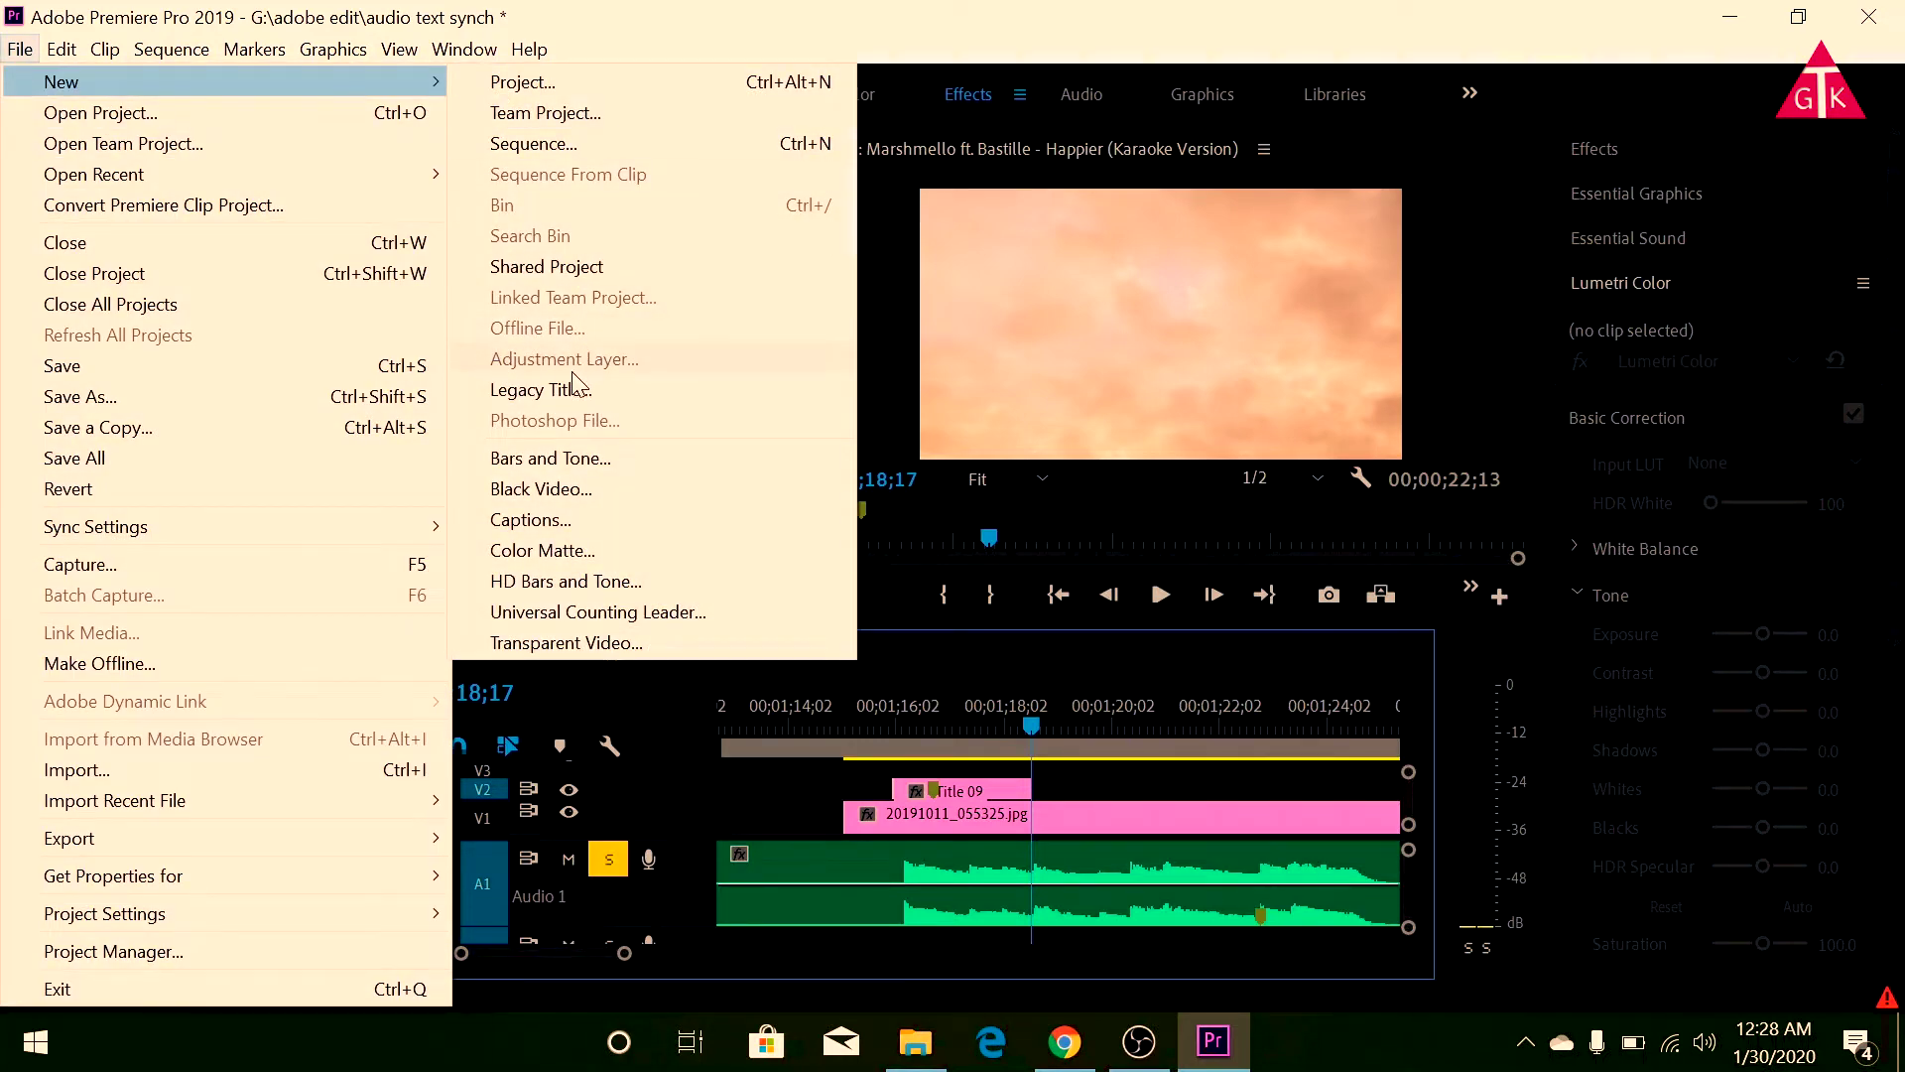
{"action": "left_click", "coordinate": [572, 389]}
{"action": "left_click", "coordinate": [1000, 654]}
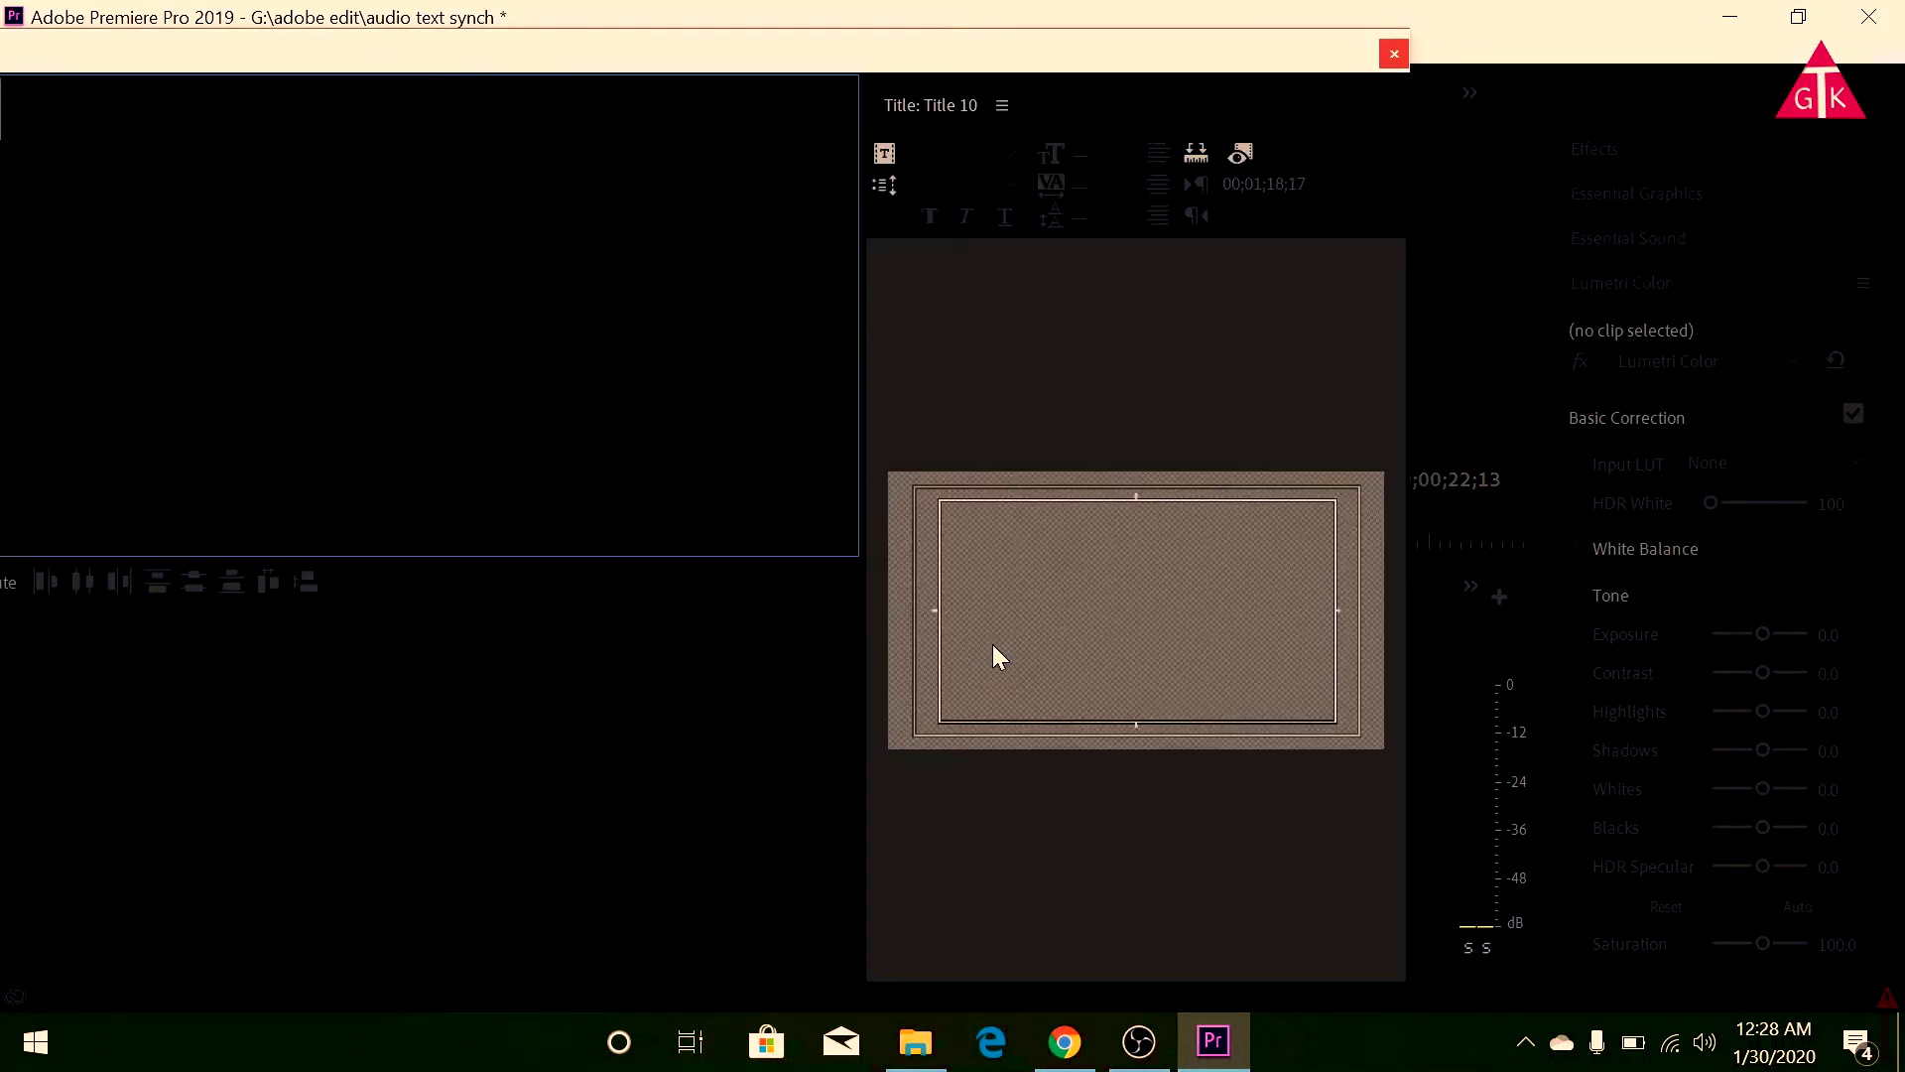
Type 'to' in Title 10 and enlarge it to font size 387.
{"action": "left_click", "coordinate": [892, 557]}
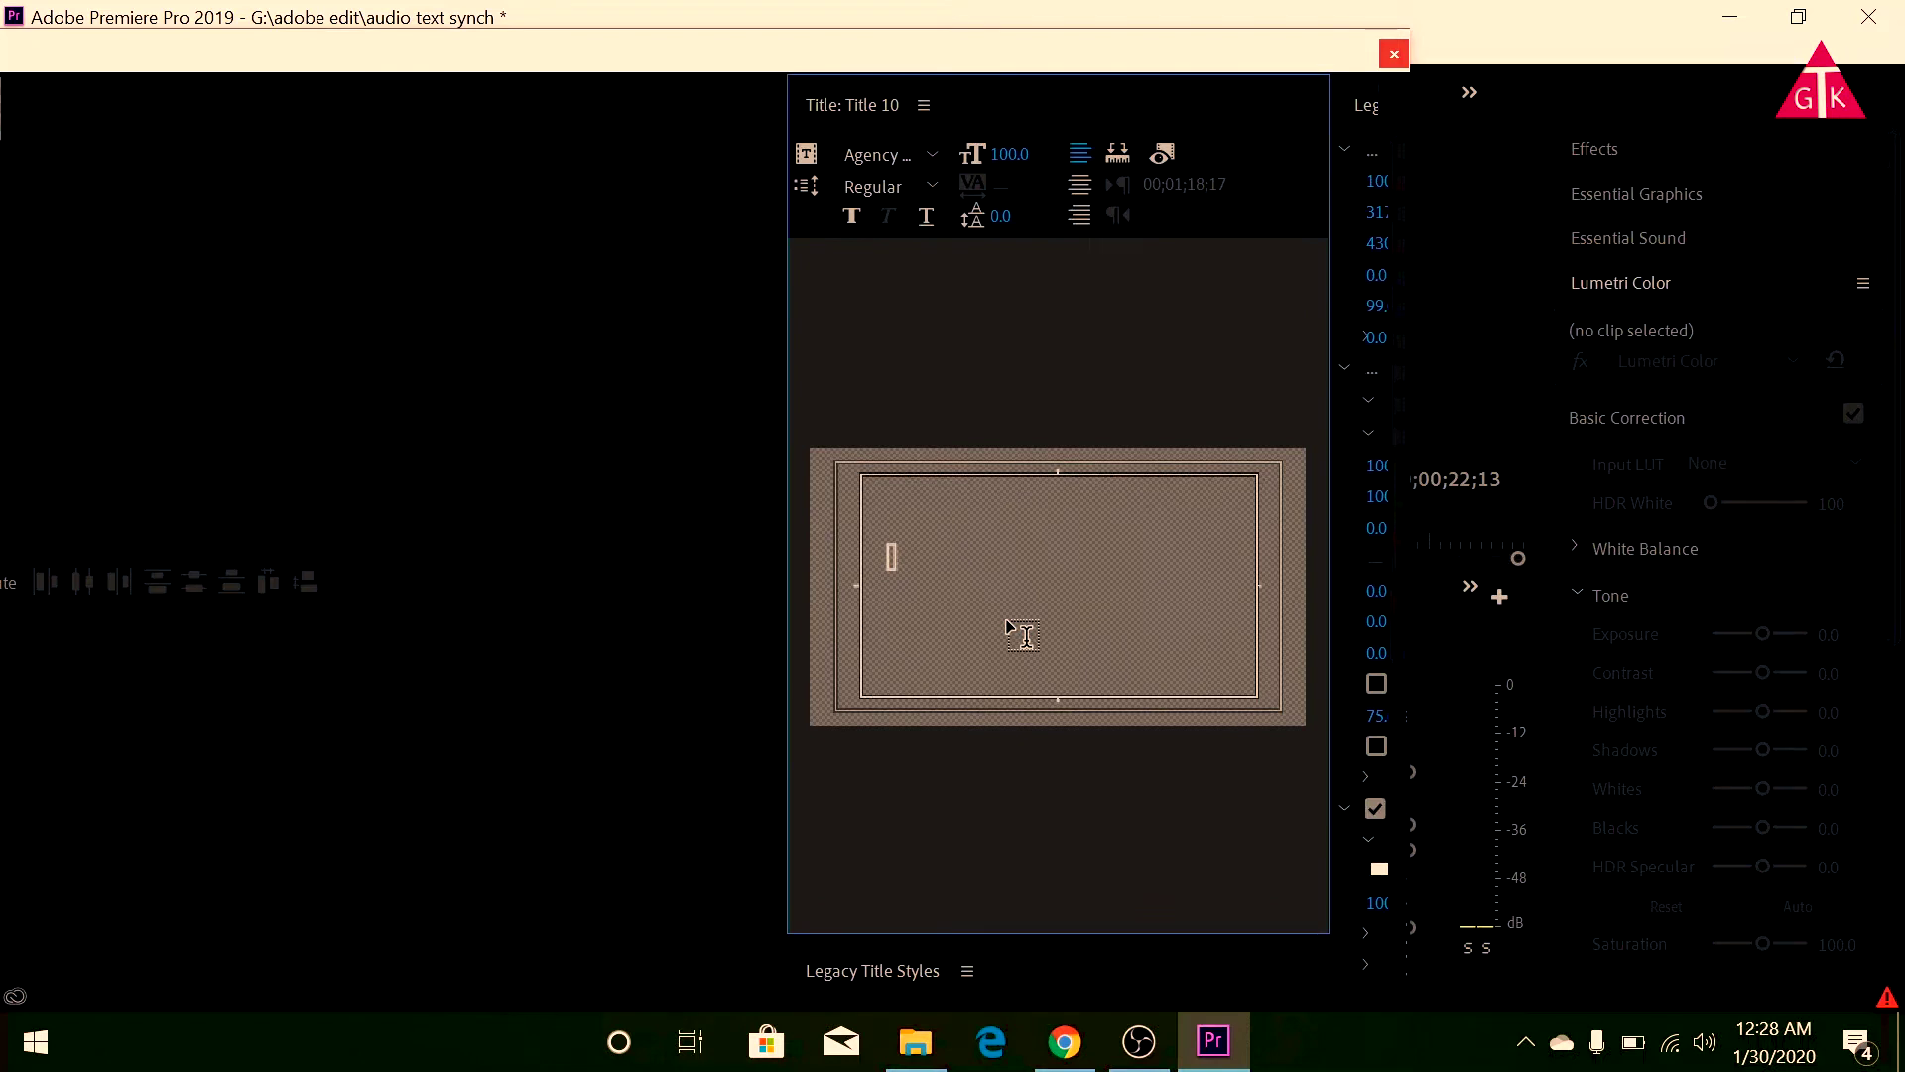
{"action": "type", "text": "I"}
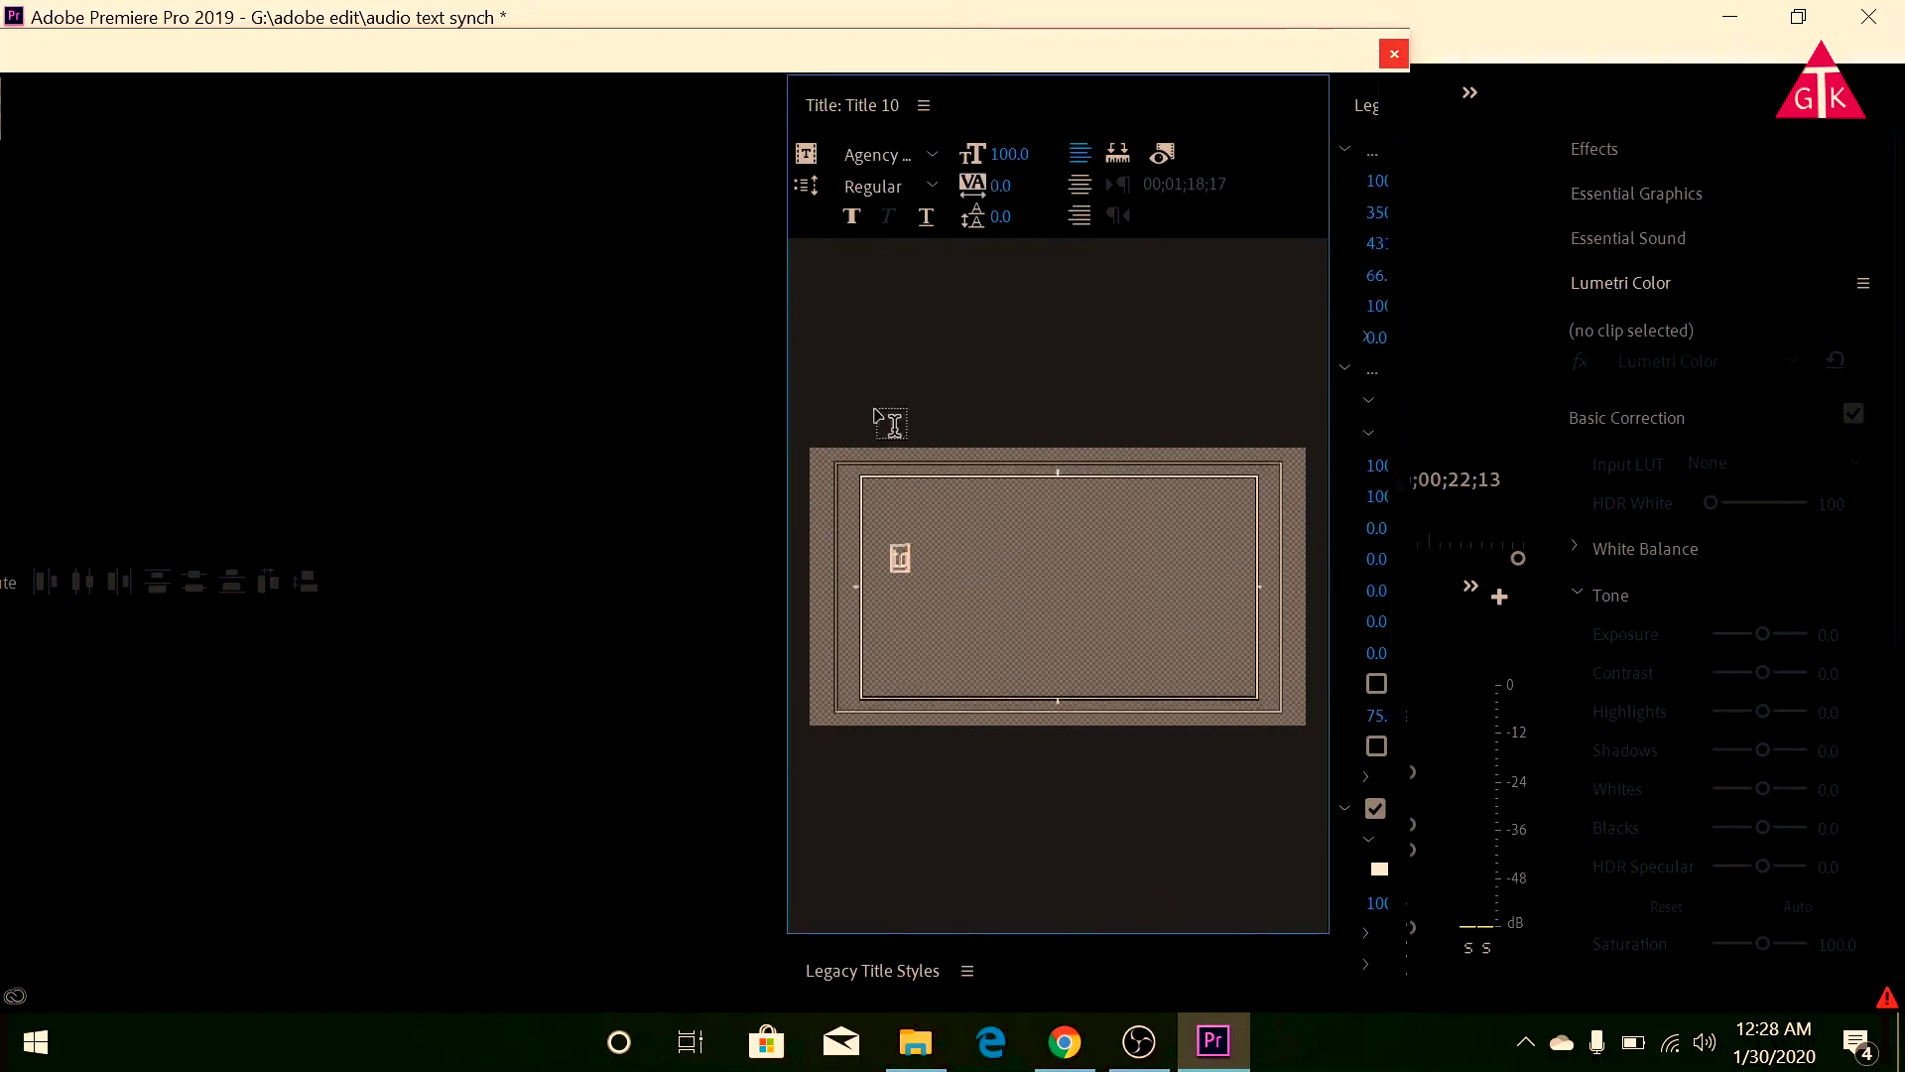
{"action": "left_click", "coordinate": [929, 159]}
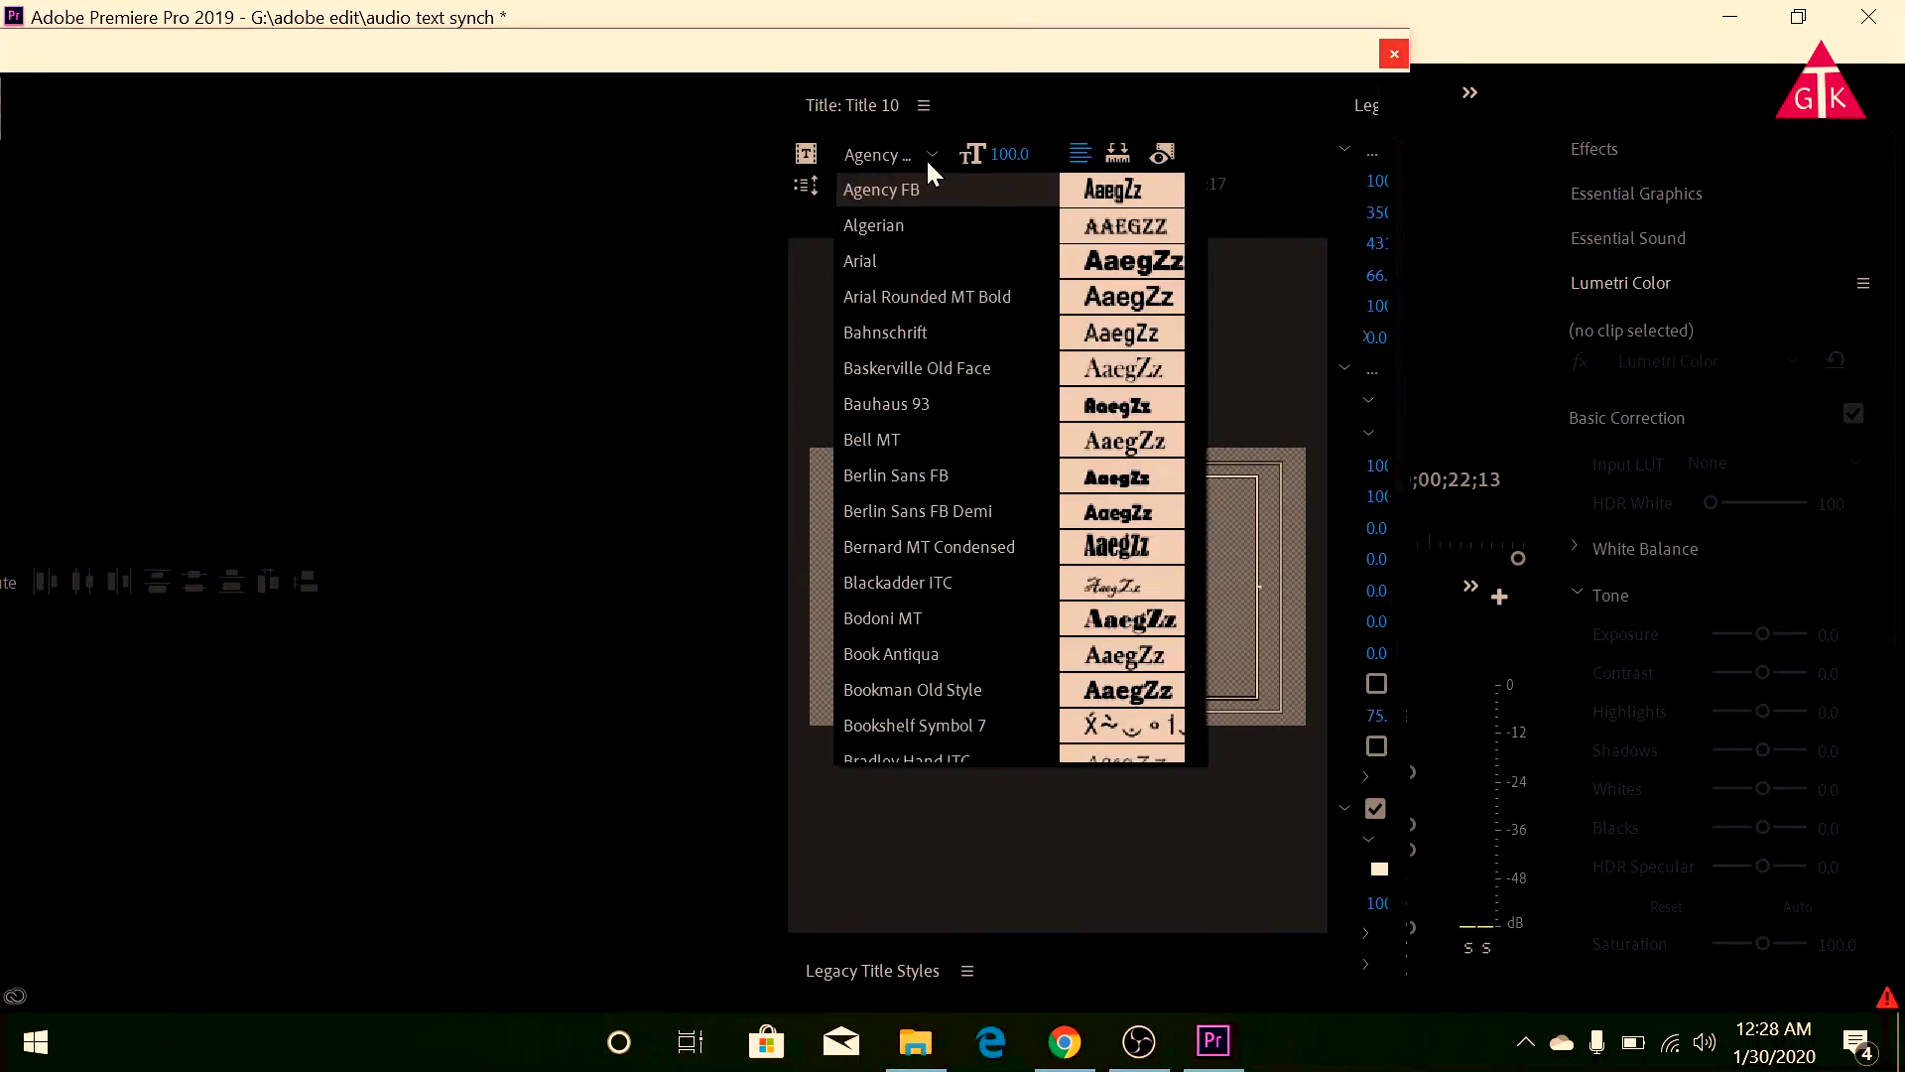
{"action": "left_click", "coordinate": [926, 158]}
{"action": "left_click", "coordinate": [924, 157]}
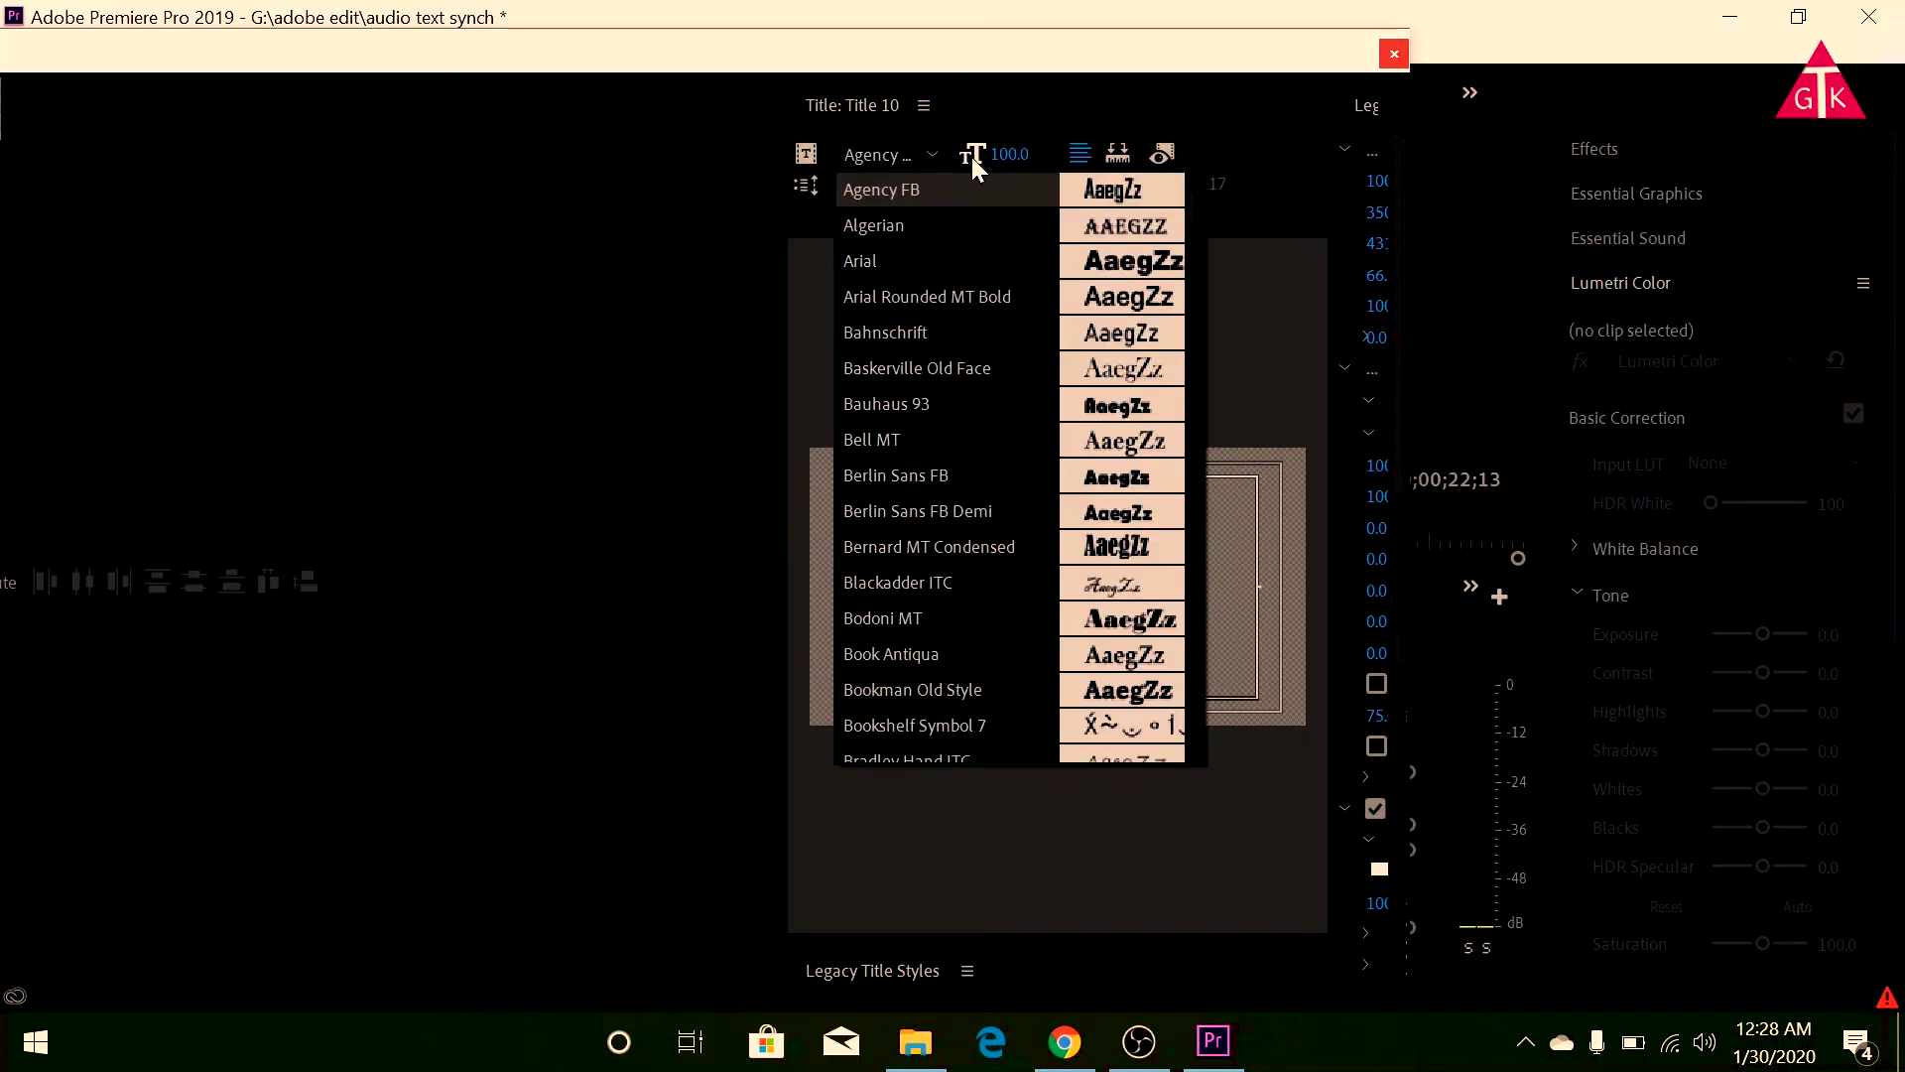
{"action": "left_click_drag", "start_coordinate": [986, 155], "coordinate": [996, 155]}
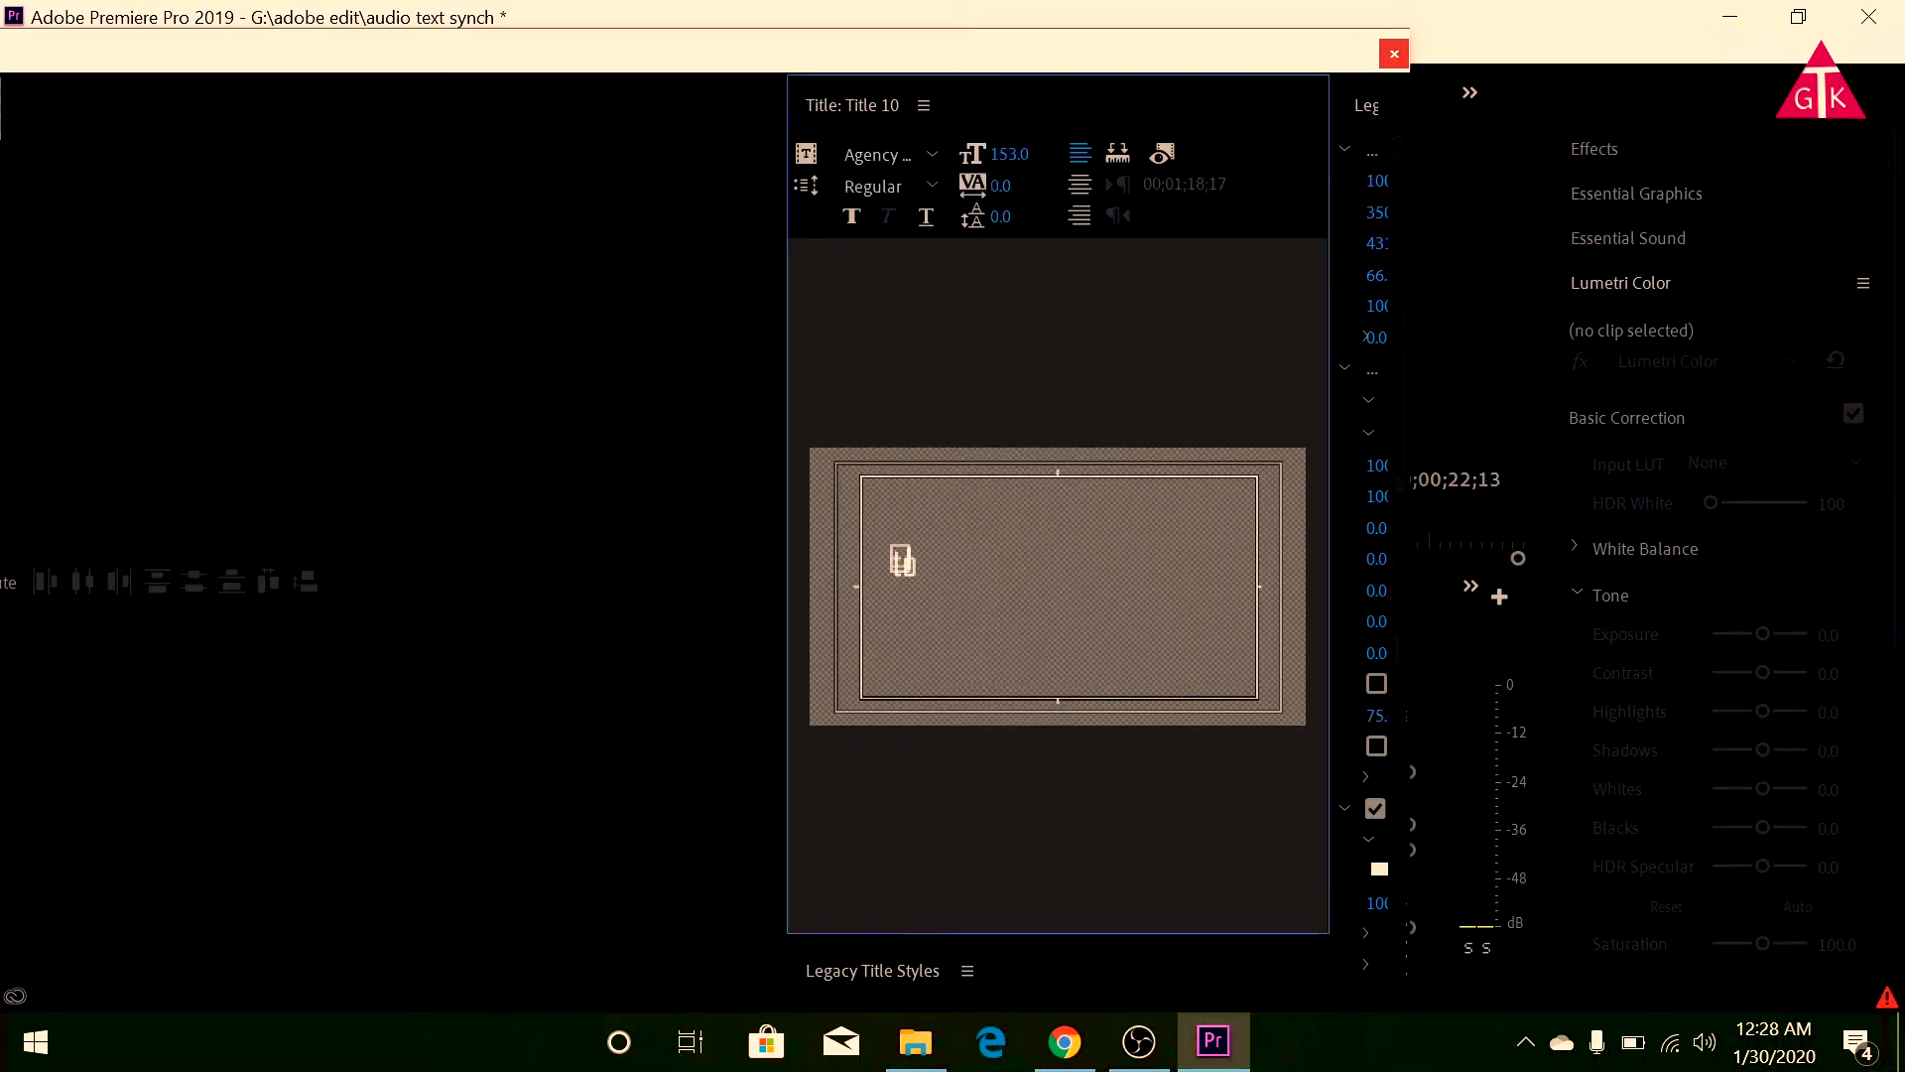
{"action": "type", "text": "to"}
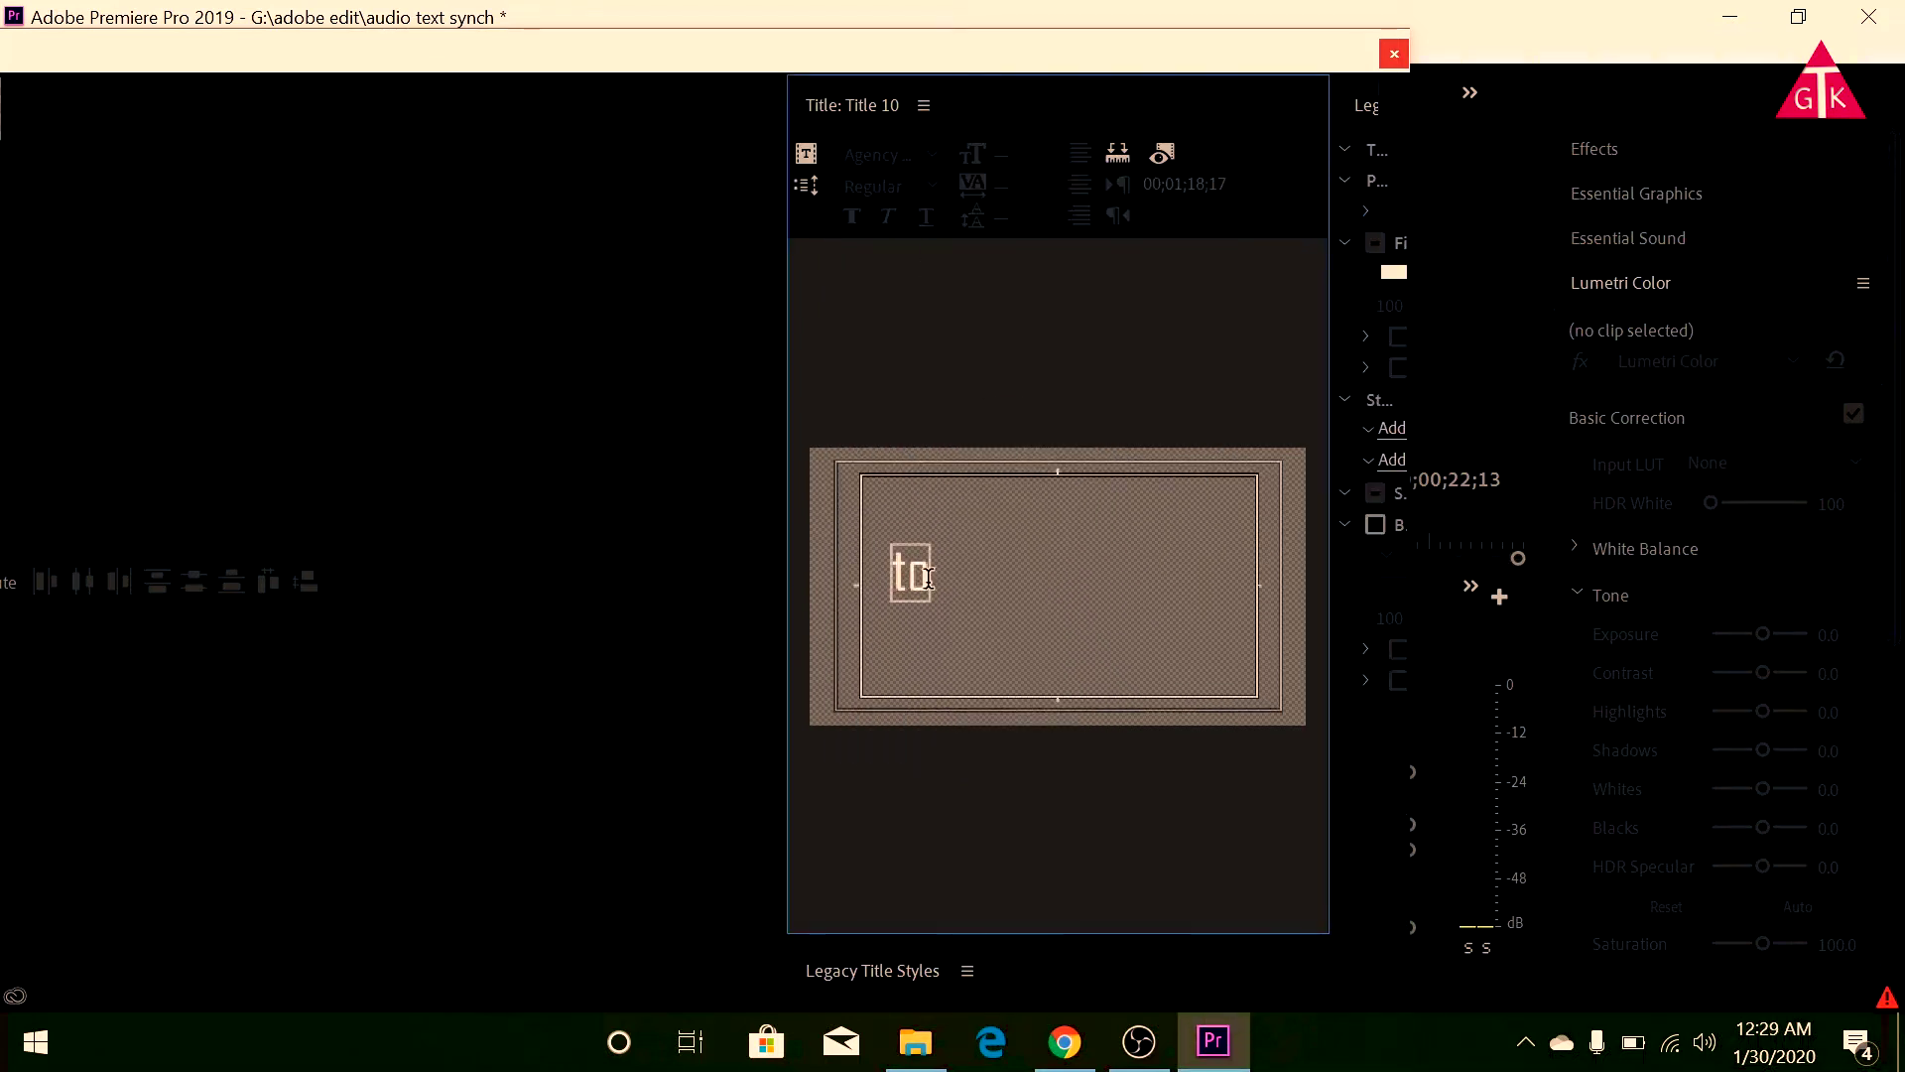
{"action": "left_click", "coordinate": [911, 575]}
{"action": "left_click_drag", "start_coordinate": [1009, 153], "coordinate": [794, 561]}
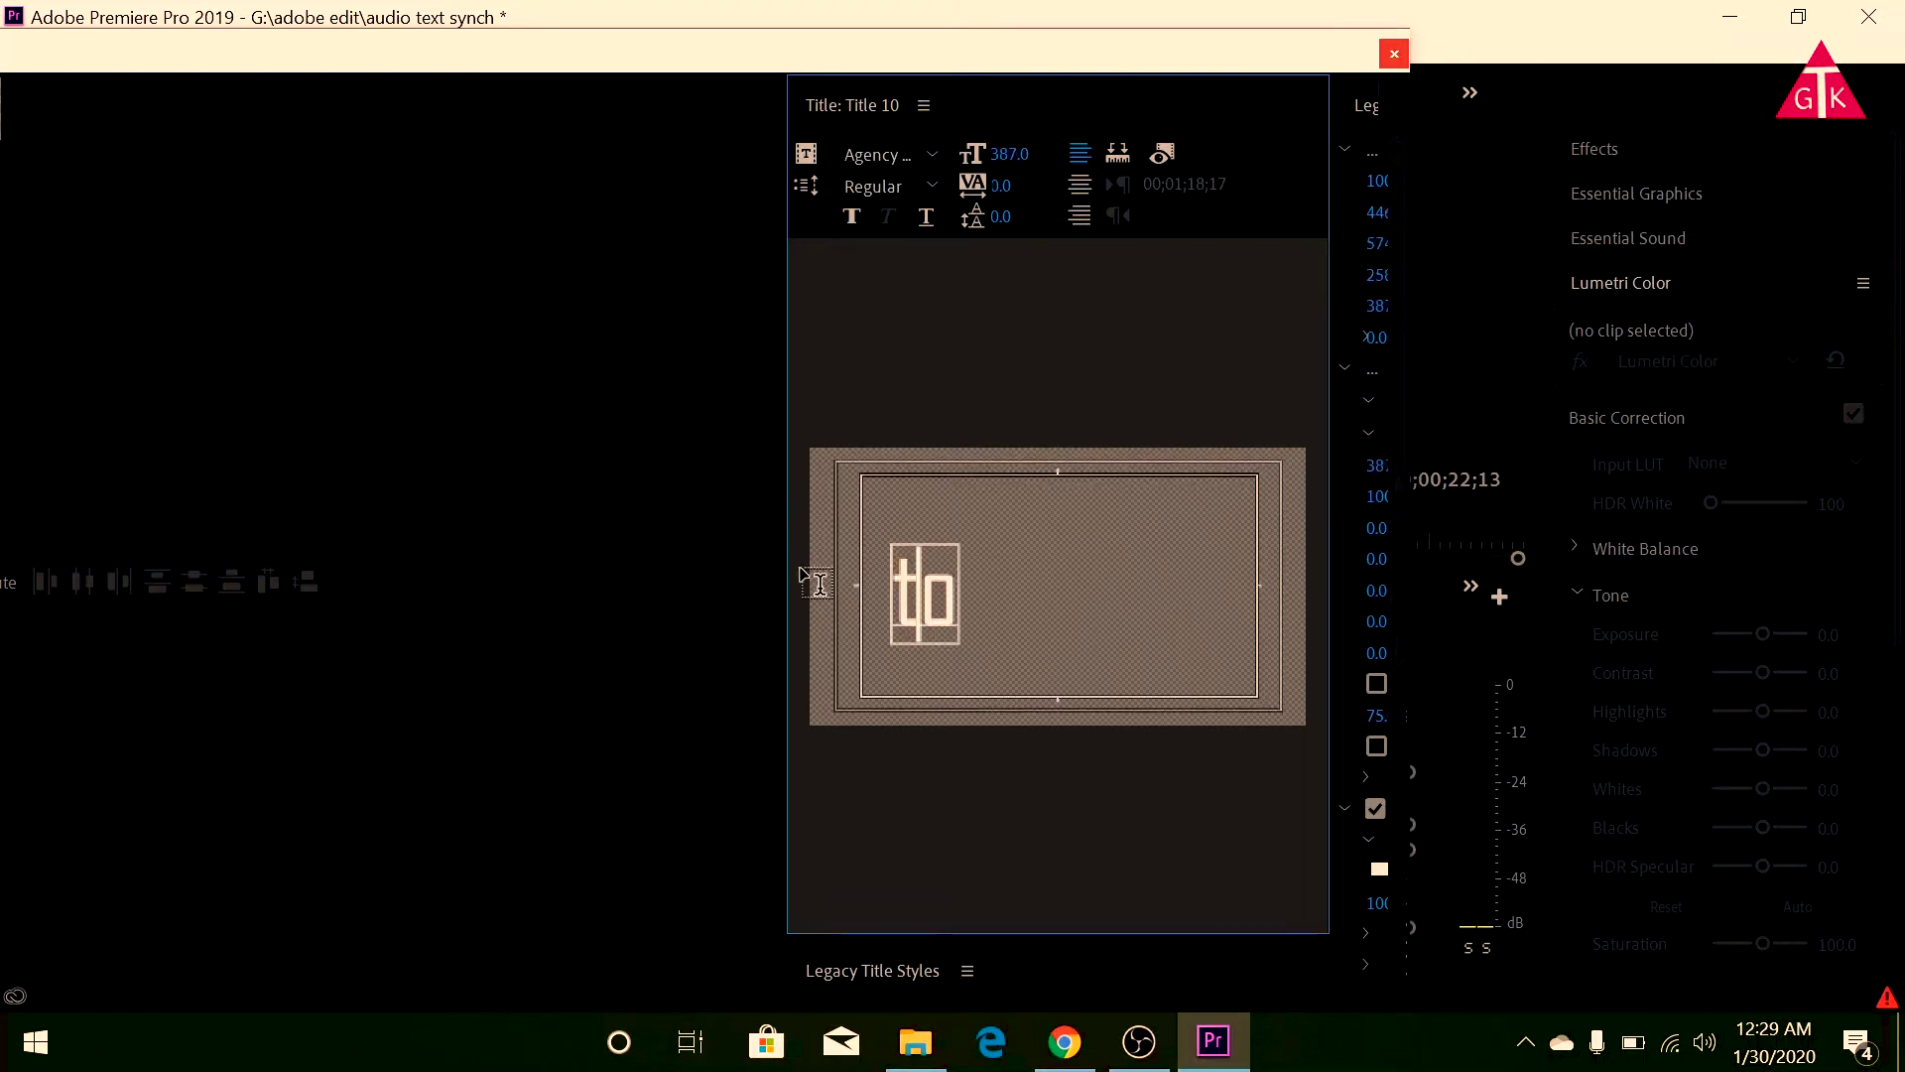
{"action": "left_click", "coordinate": [904, 583]}
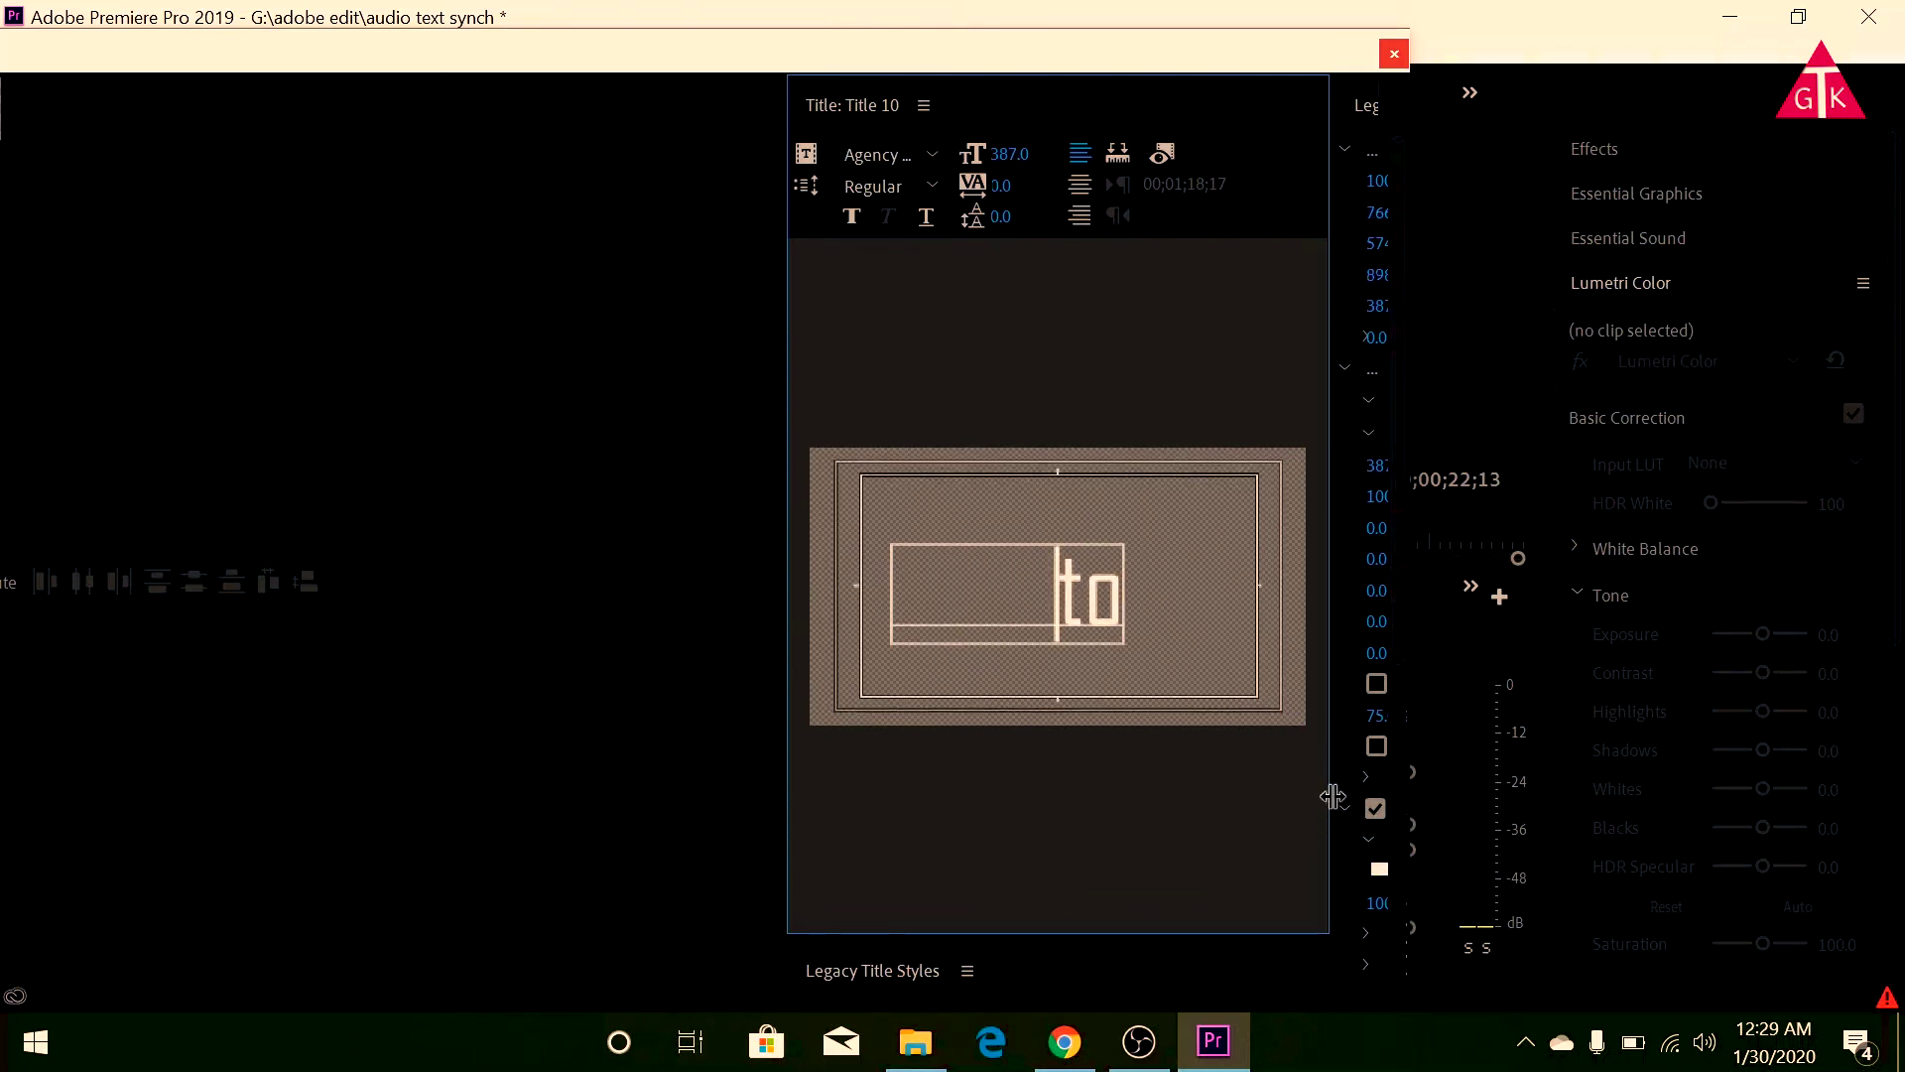
Fill the 'to' text with blue (0015FE) and close the title editor.
{"action": "left_click_drag", "start_coordinate": [1329, 795], "coordinate": [1242, 793]}
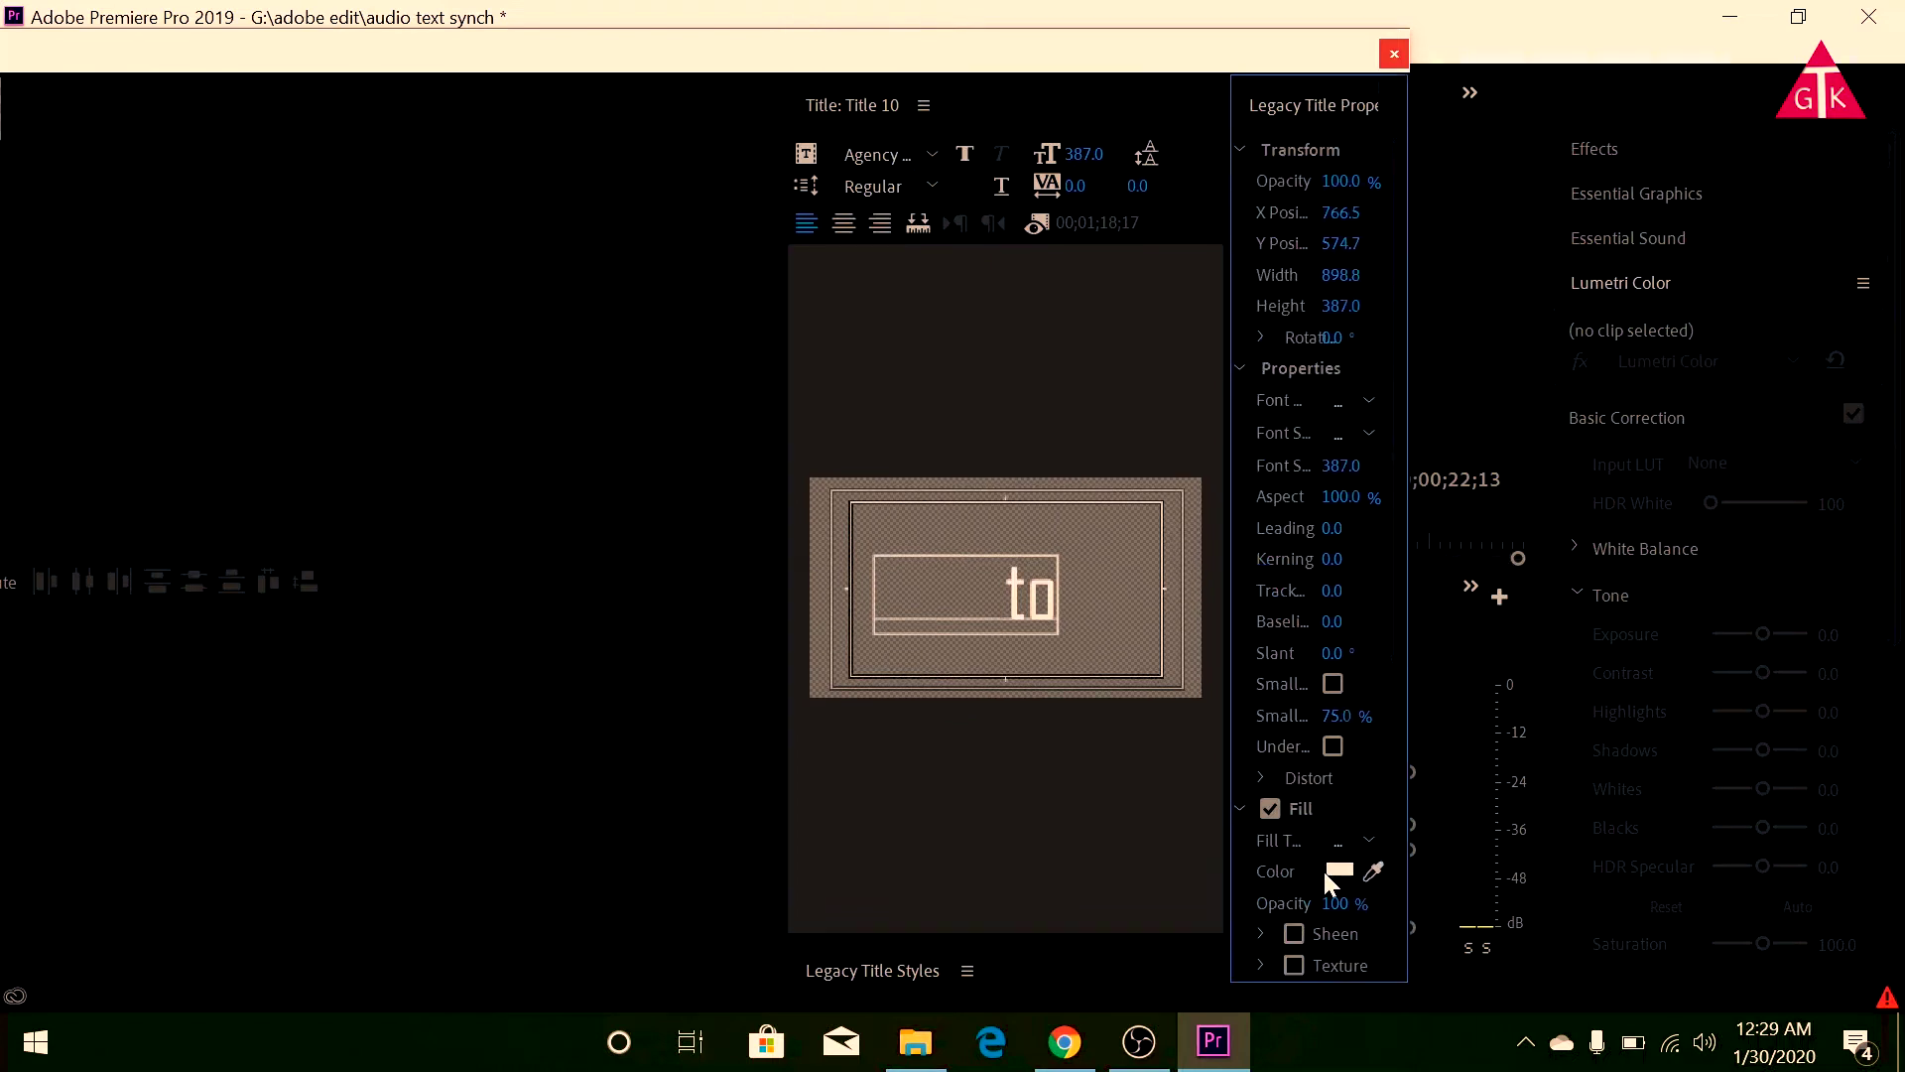
{"action": "left_click", "coordinate": [1324, 867]}
{"action": "left_click", "coordinate": [1157, 698]}
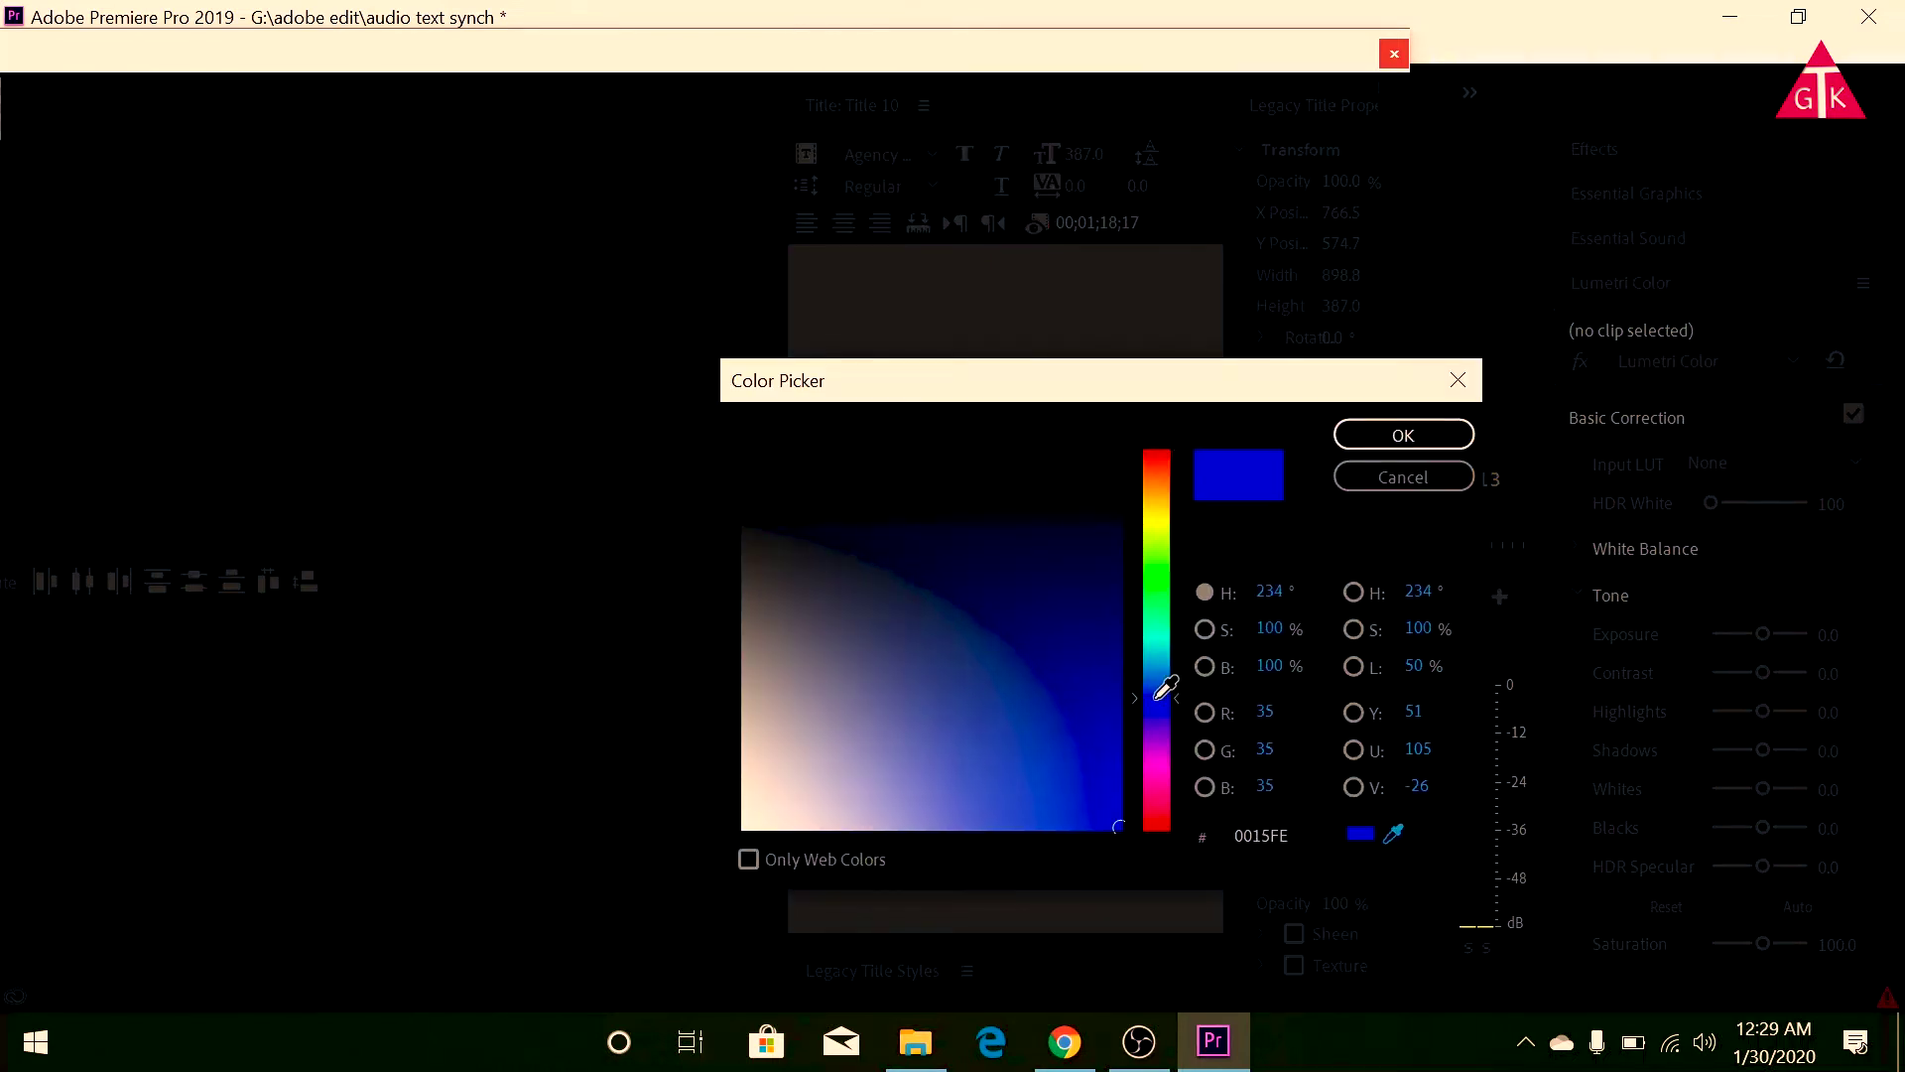
{"action": "left_click", "coordinate": [1403, 434]}
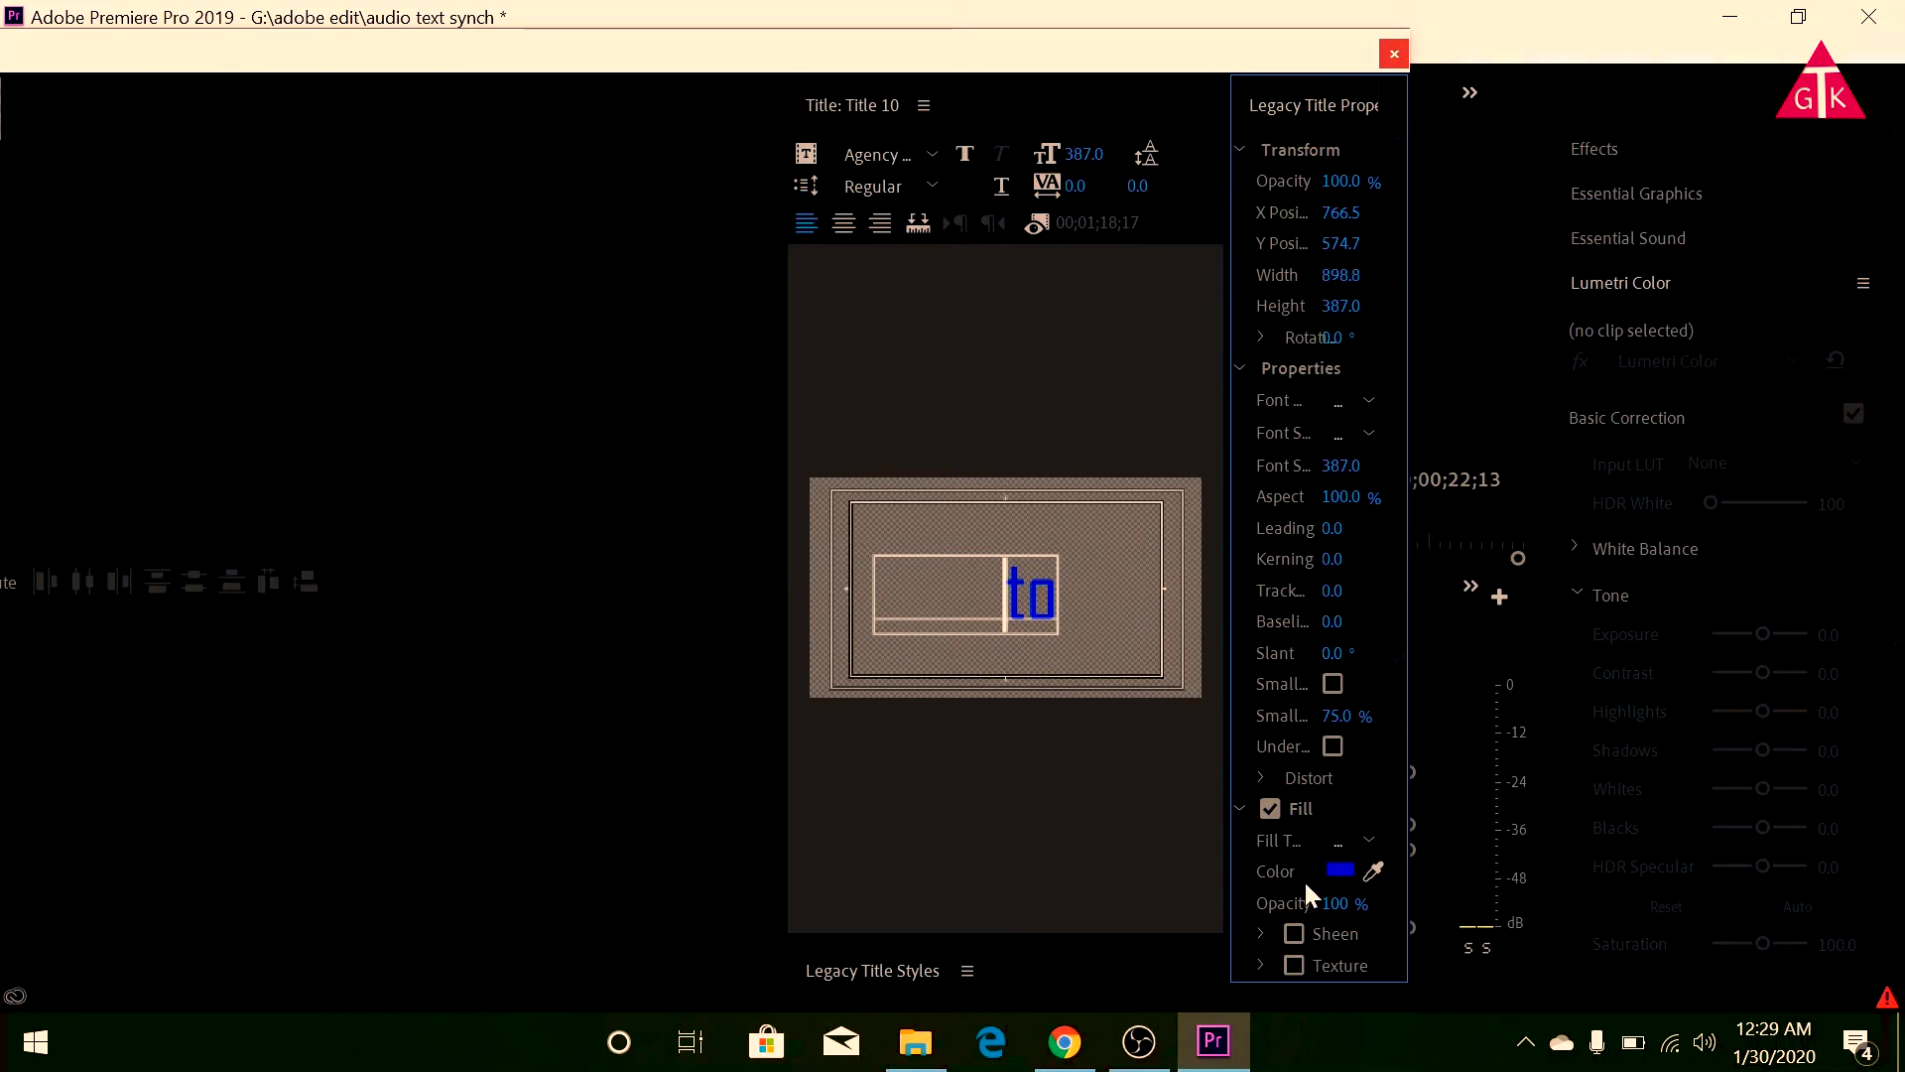
{"action": "left_click", "coordinate": [1394, 54]}
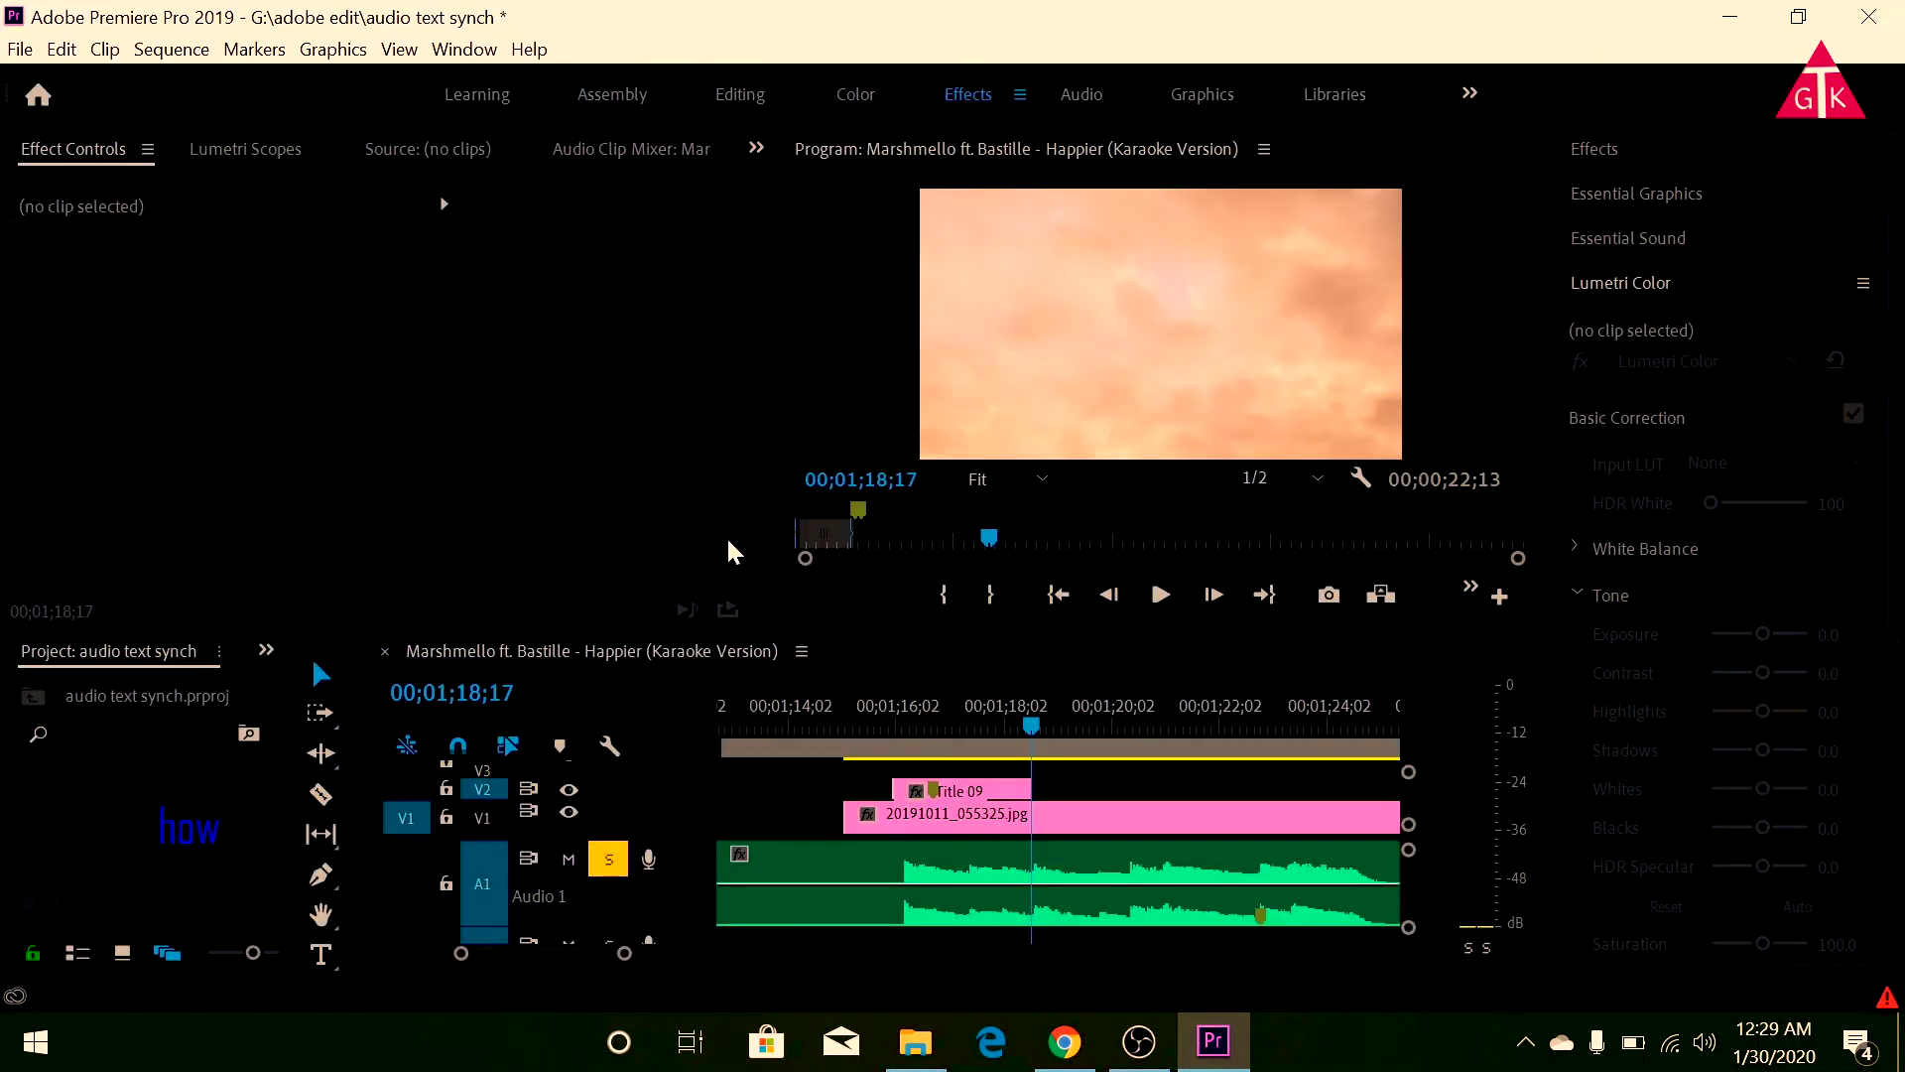
Place Title 10 on V2 after Title 09 and trim its end to the playhead.
{"action": "scroll", "coordinate": [256, 853], "scroll_direction": "down", "scroll_amount": 5}
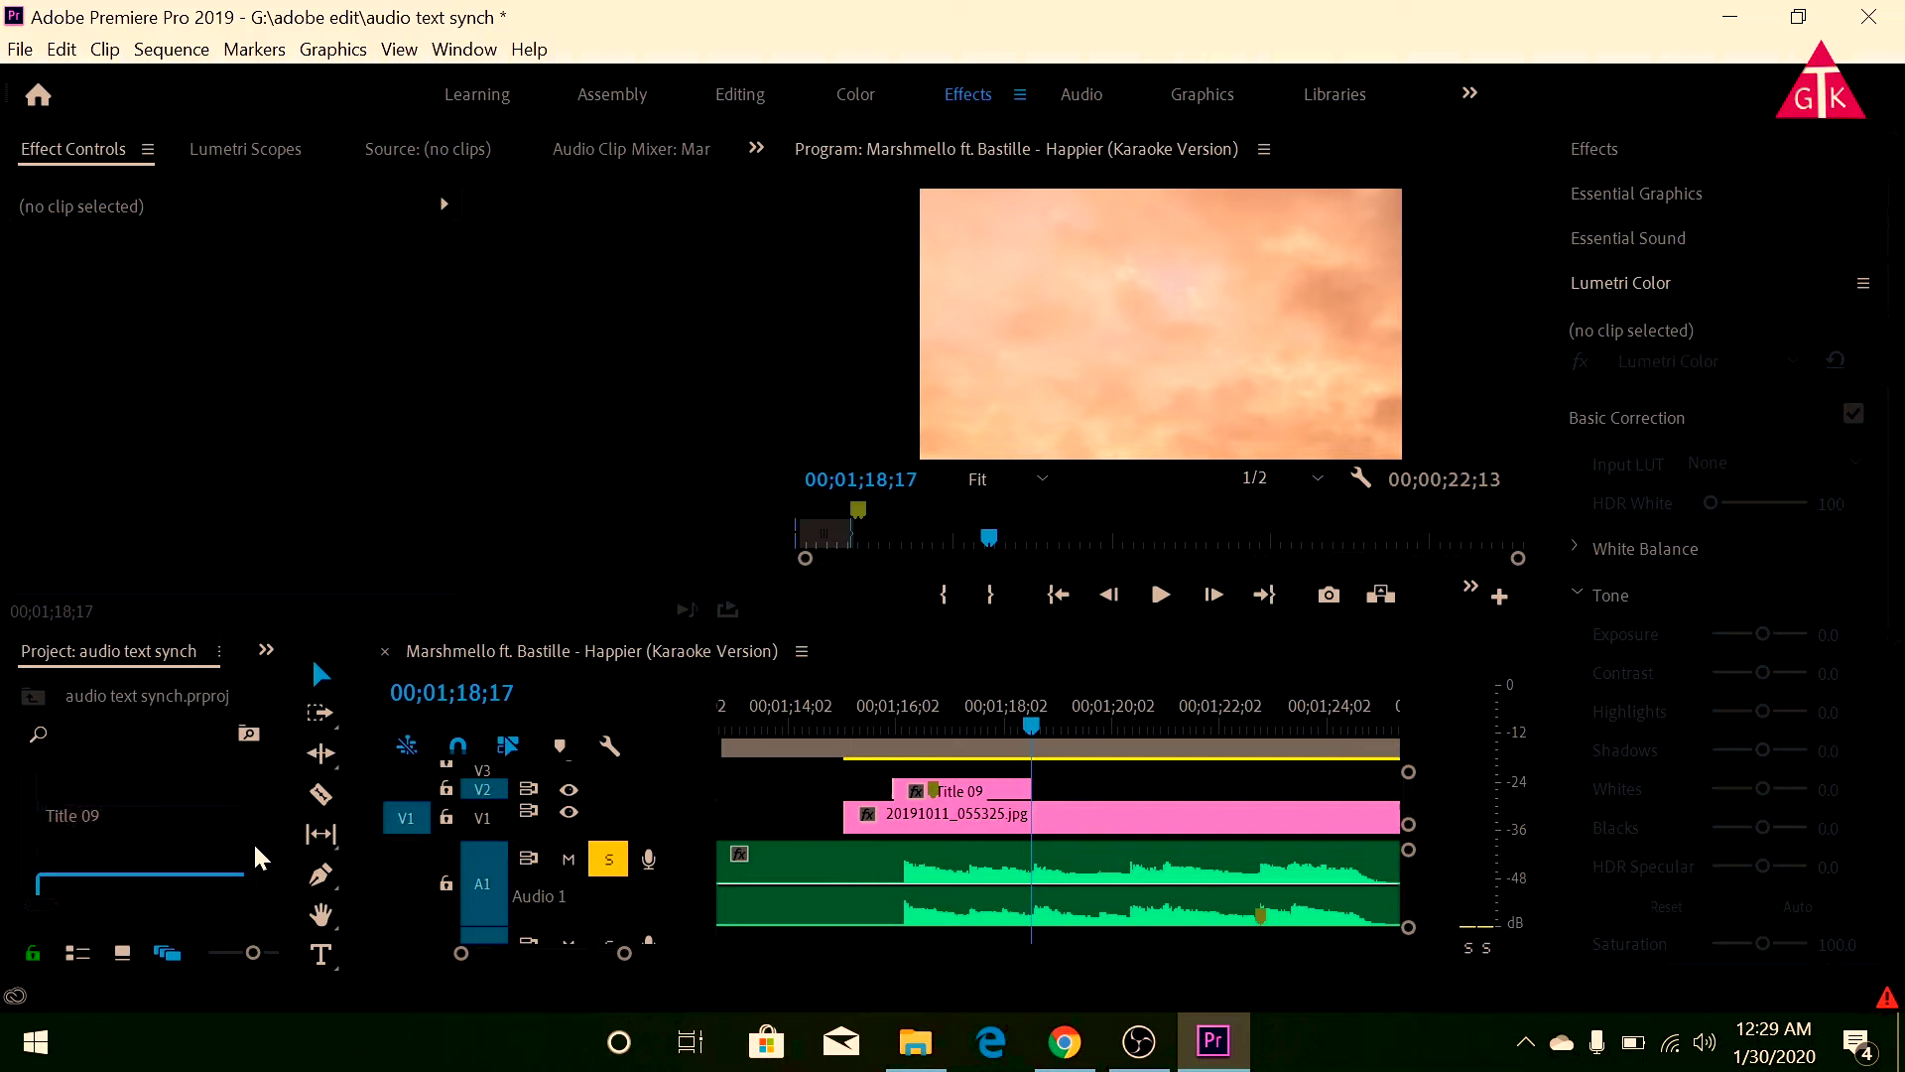
{"action": "left_click_drag", "start_coordinate": [198, 875], "coordinate": [1099, 789]}
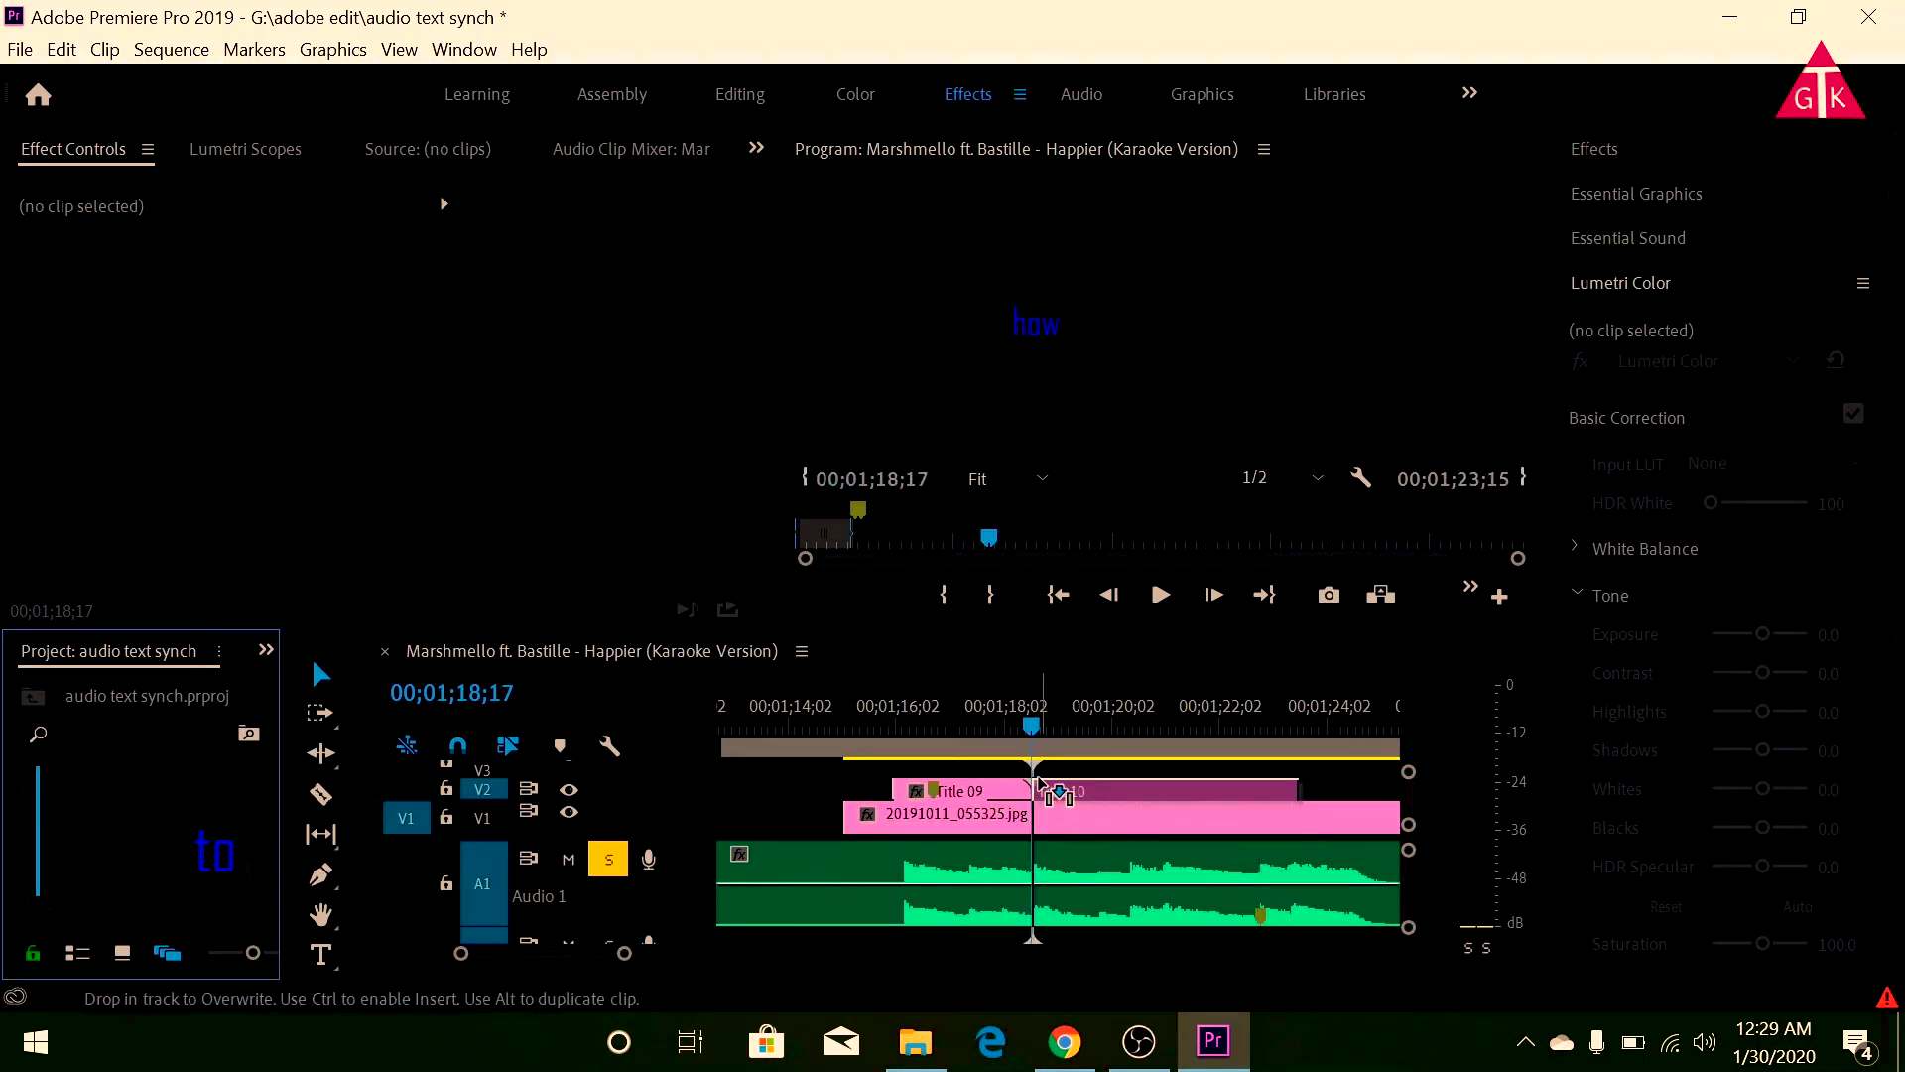
{"action": "left_click_drag", "start_coordinate": [1100, 789], "coordinate": [1039, 791]}
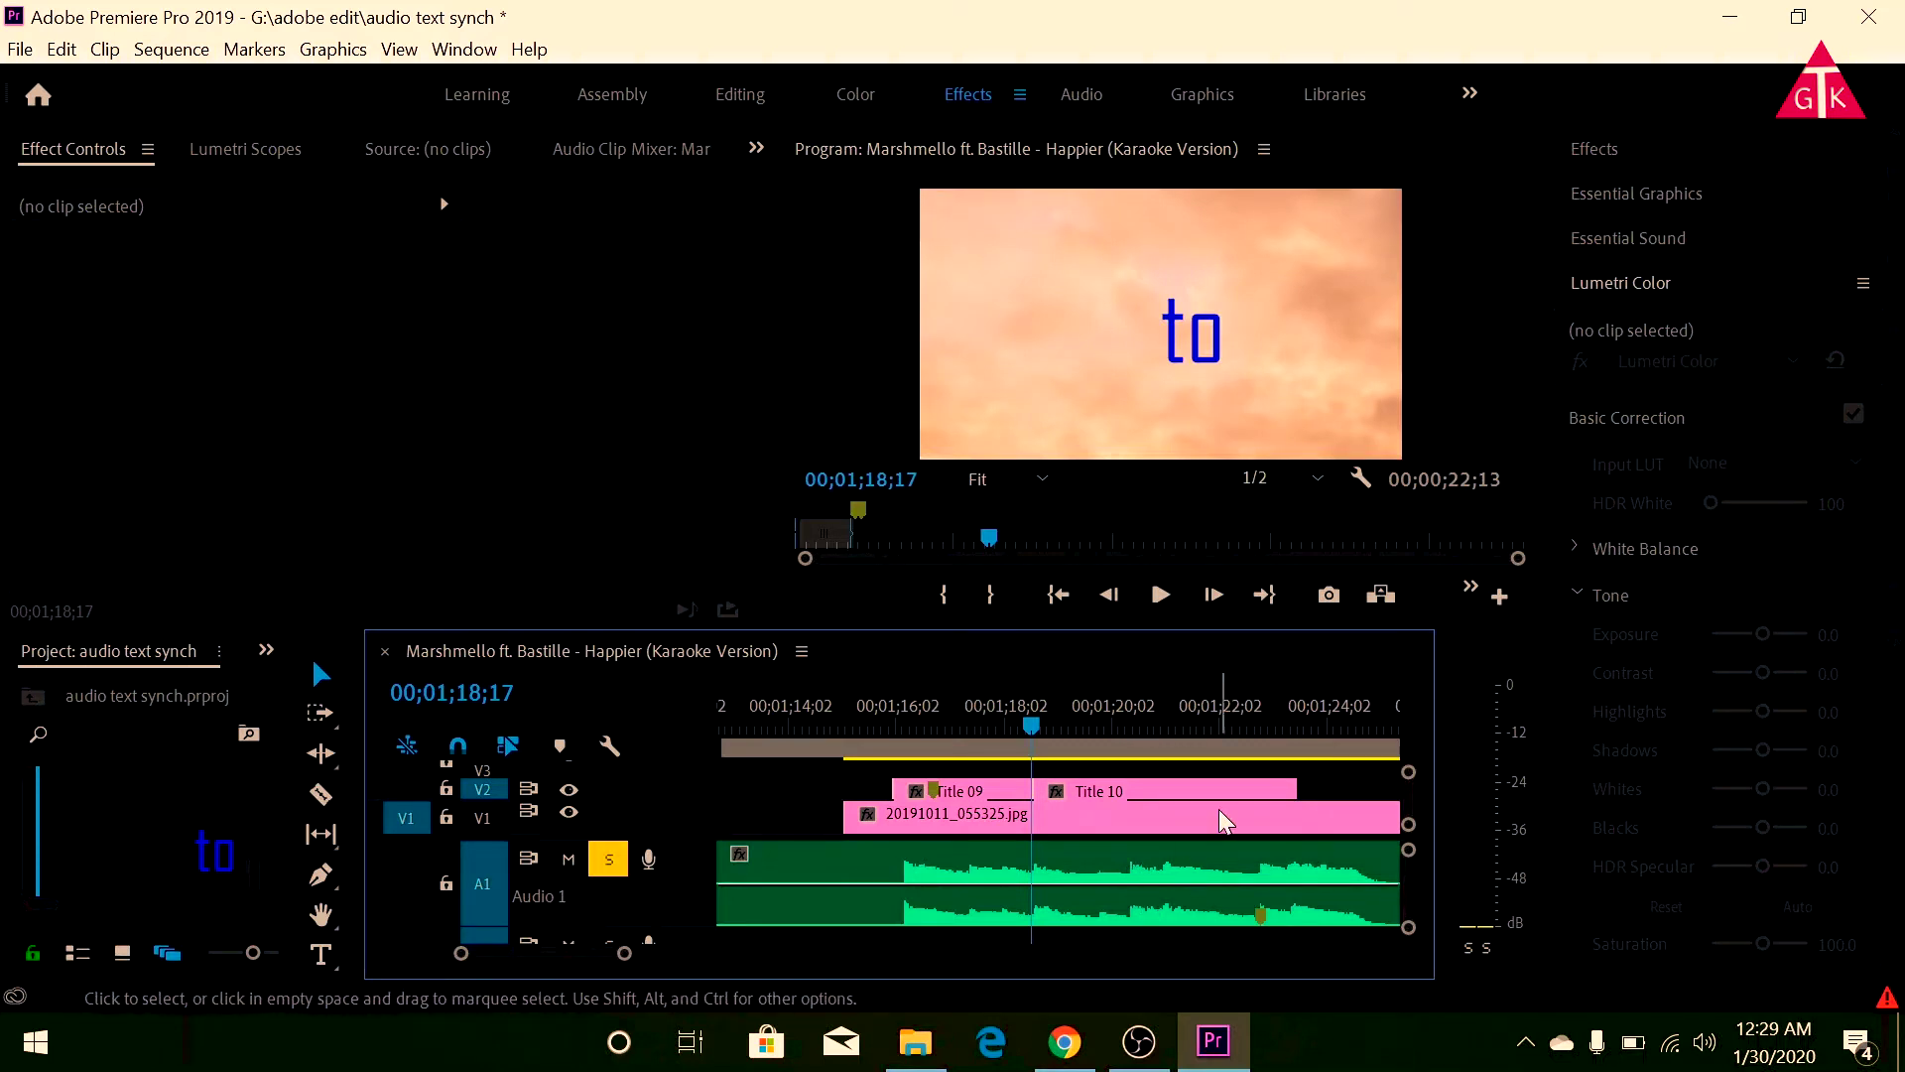
{"action": "left_click_drag", "start_coordinate": [1306, 785], "coordinate": [1133, 790]}
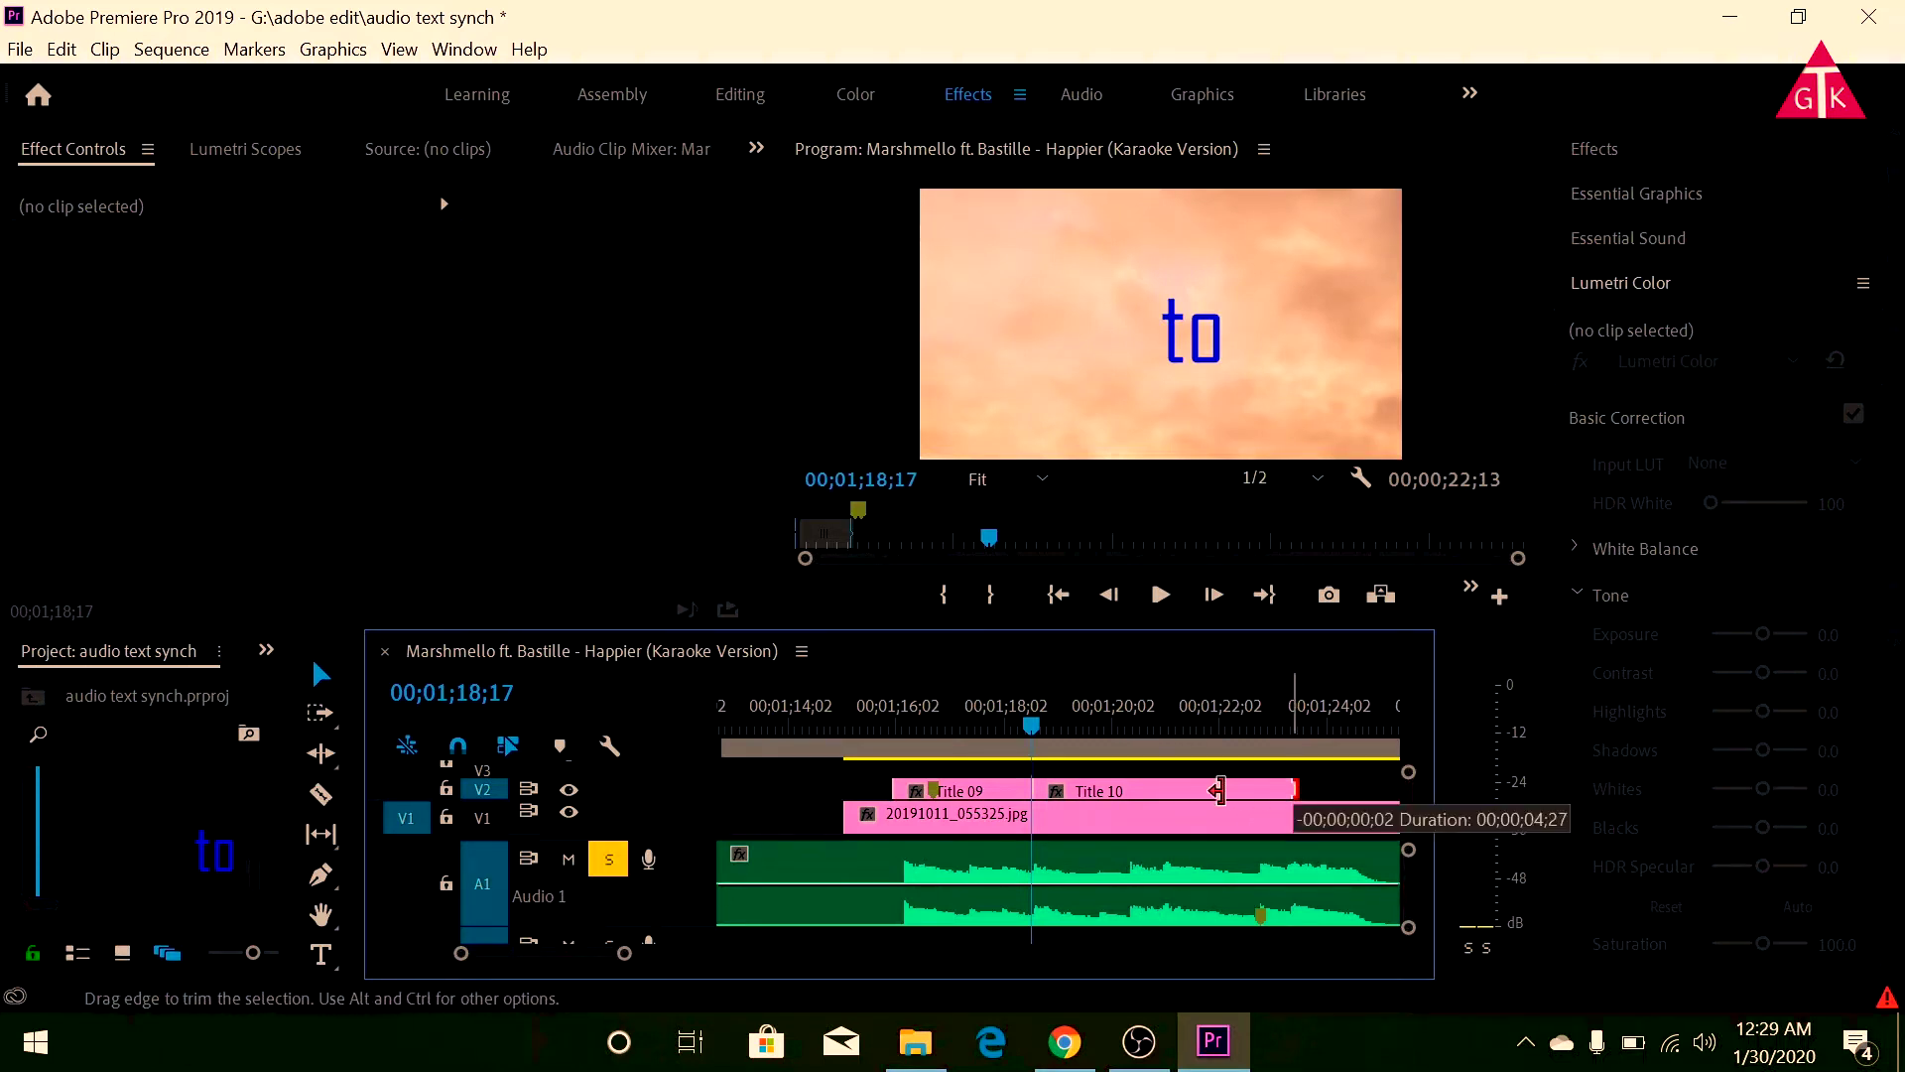
{"action": "left_click_drag", "start_coordinate": [1133, 791], "coordinate": [1136, 790]}
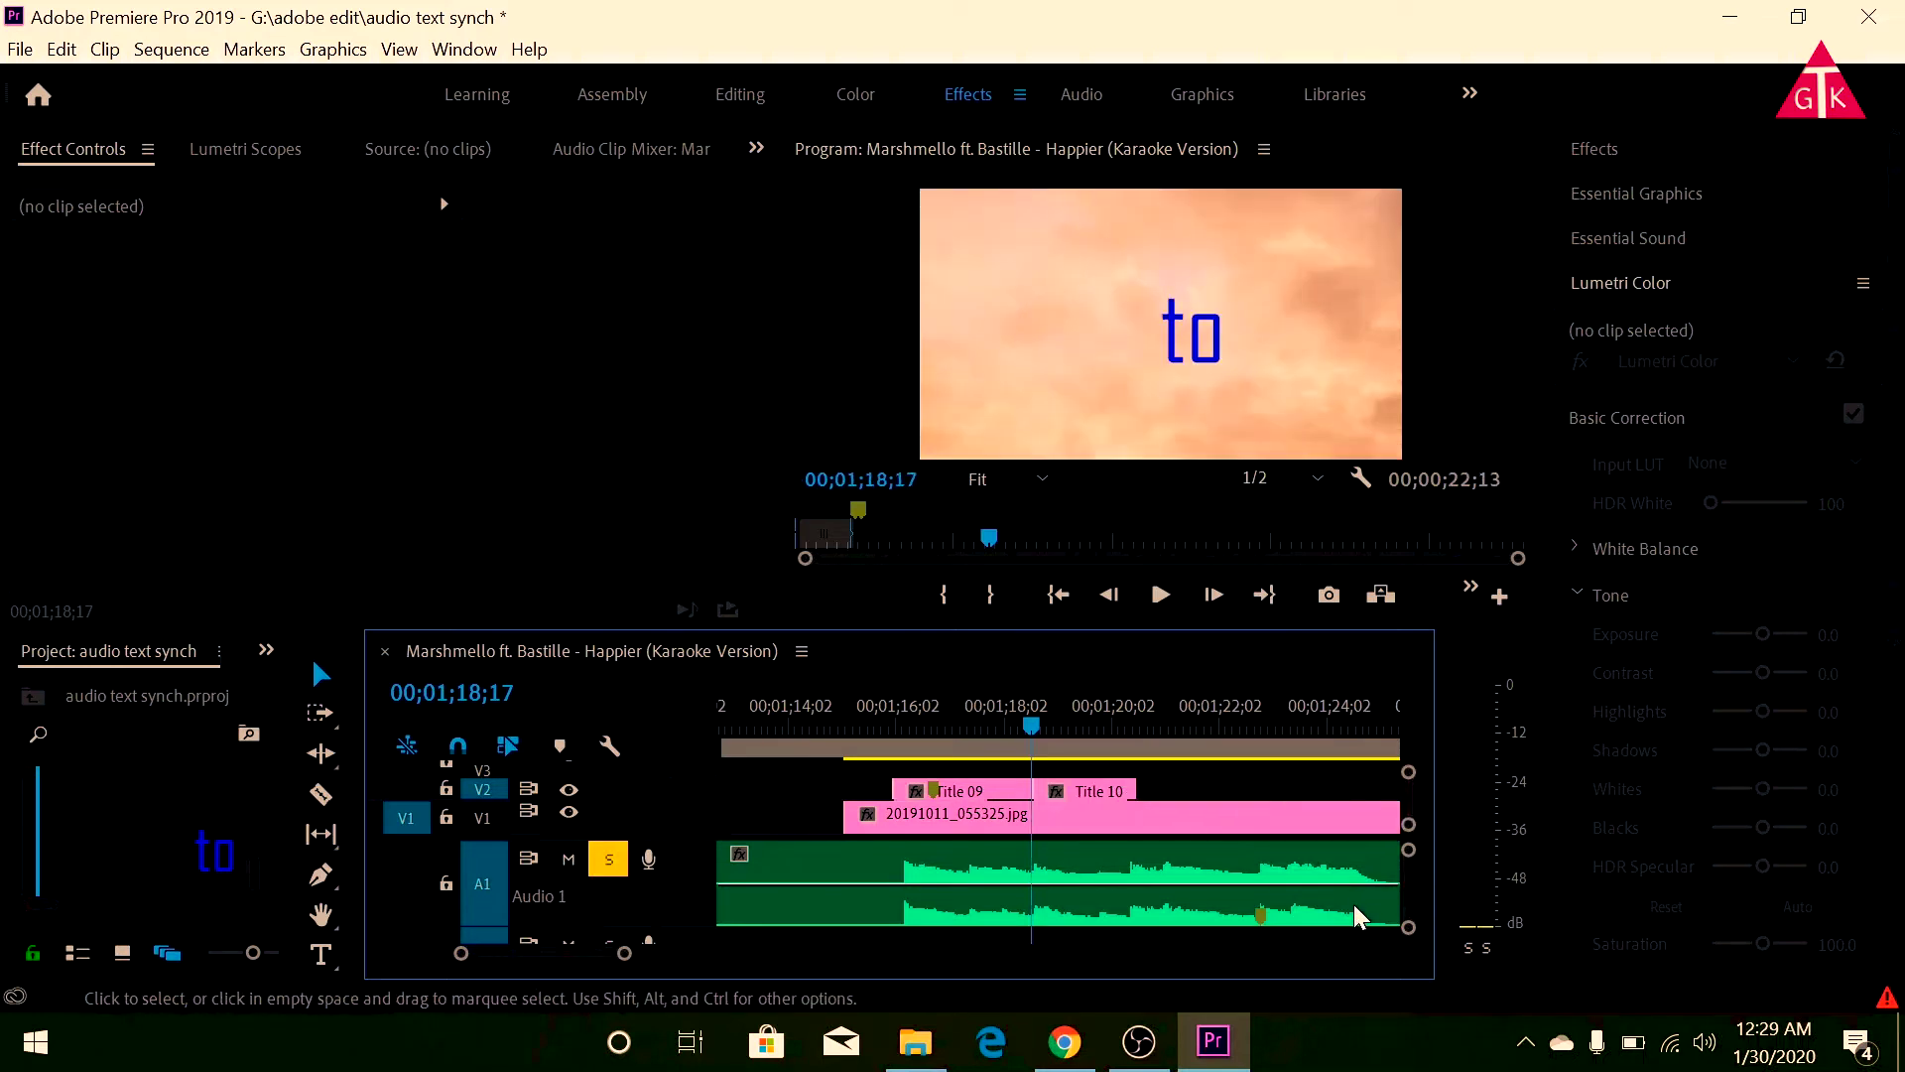
{"action": "left_click_drag", "start_coordinate": [1034, 724], "coordinate": [1135, 723]}
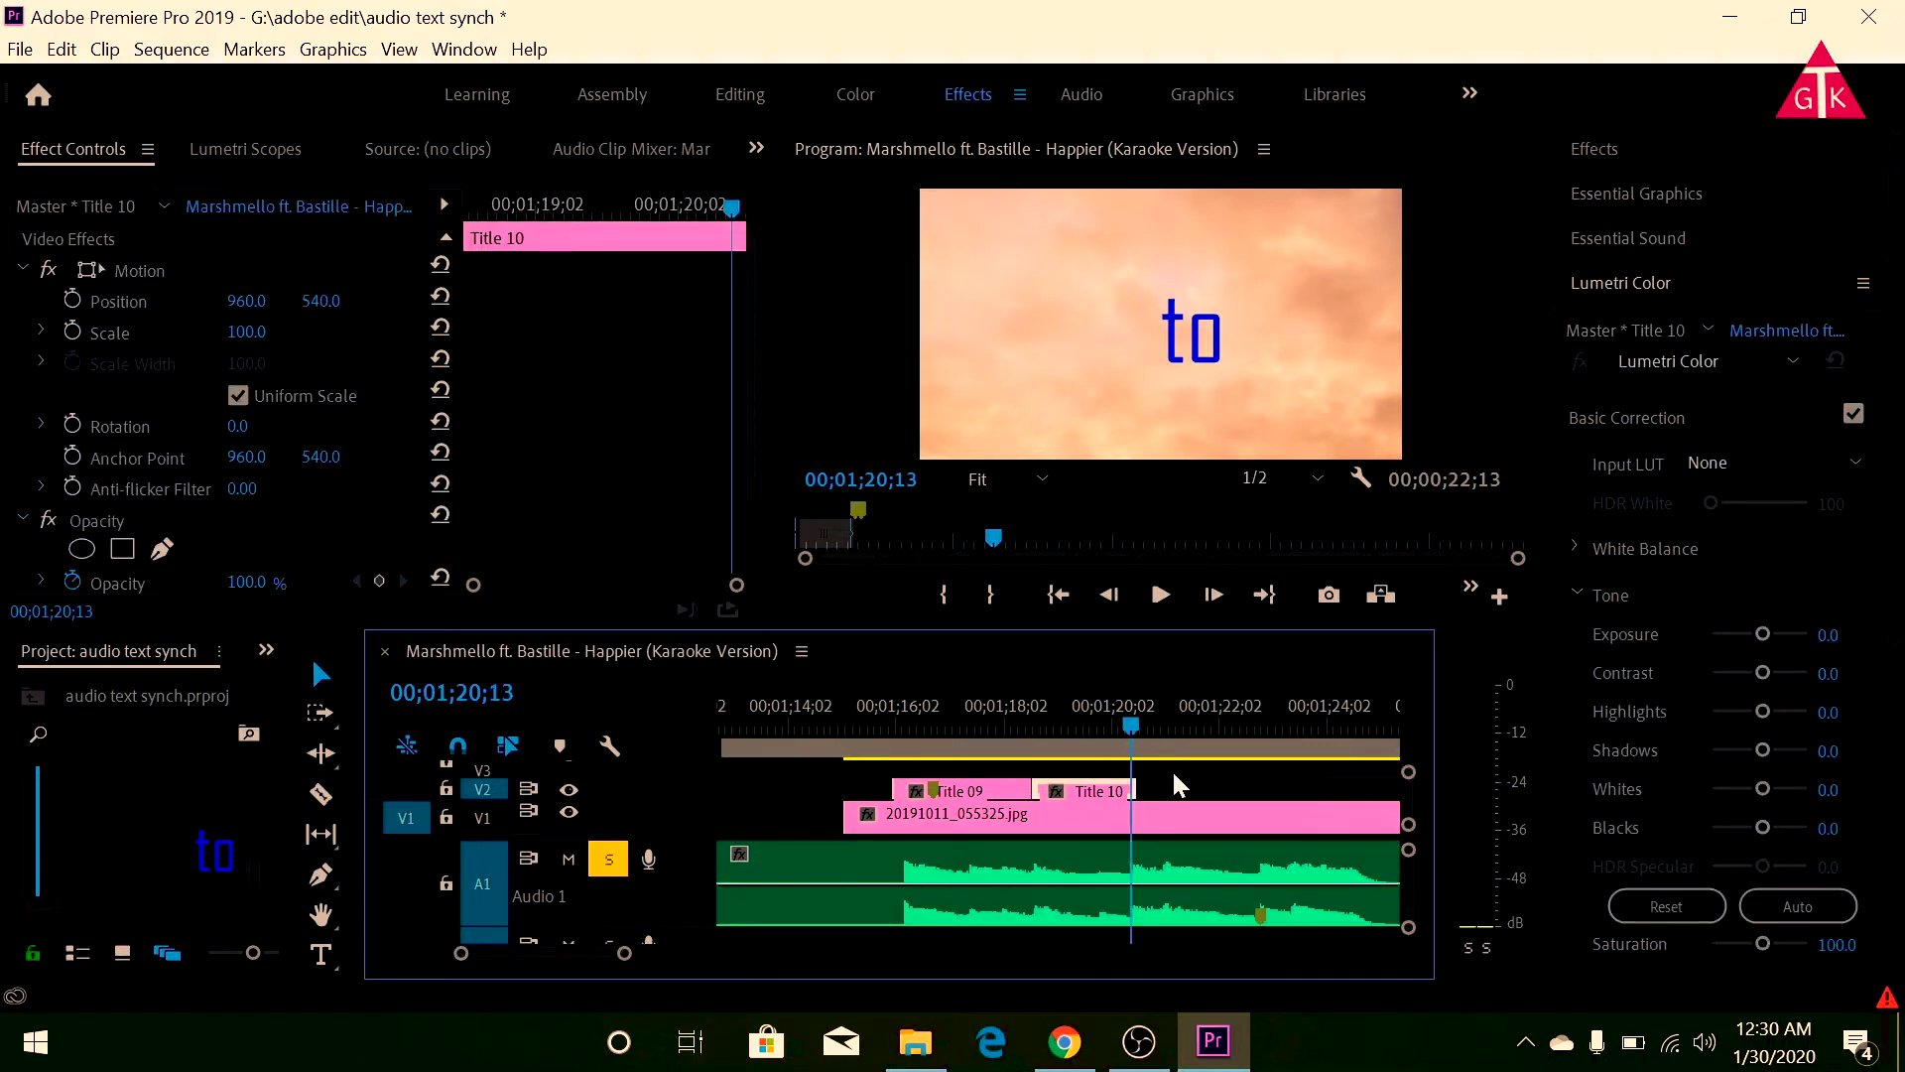
{"action": "left_click_drag", "start_coordinate": [1143, 791], "coordinate": [1129, 794]}
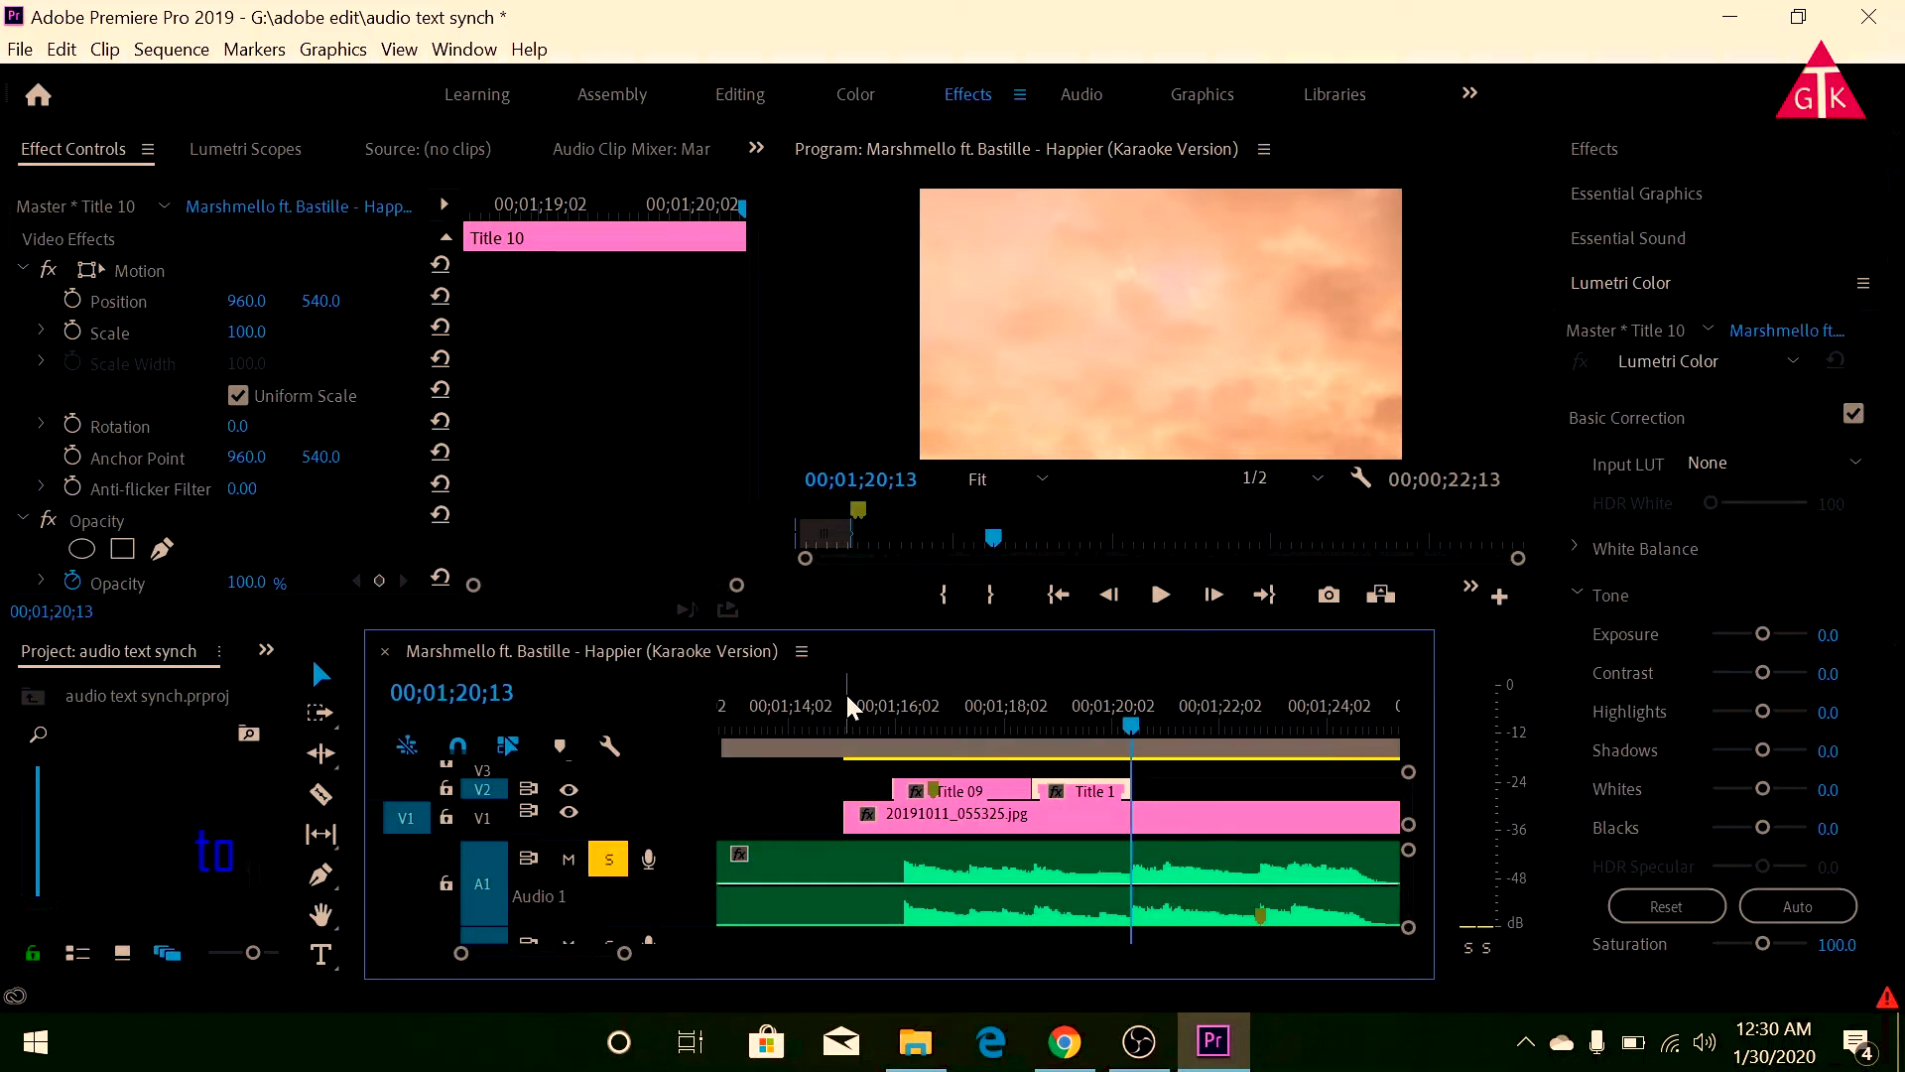
Play back from 01;14;17 to check the 'to' lyric timing against the song.
{"action": "left_click", "coordinate": [815, 712]}
{"action": "key", "text": "space"}
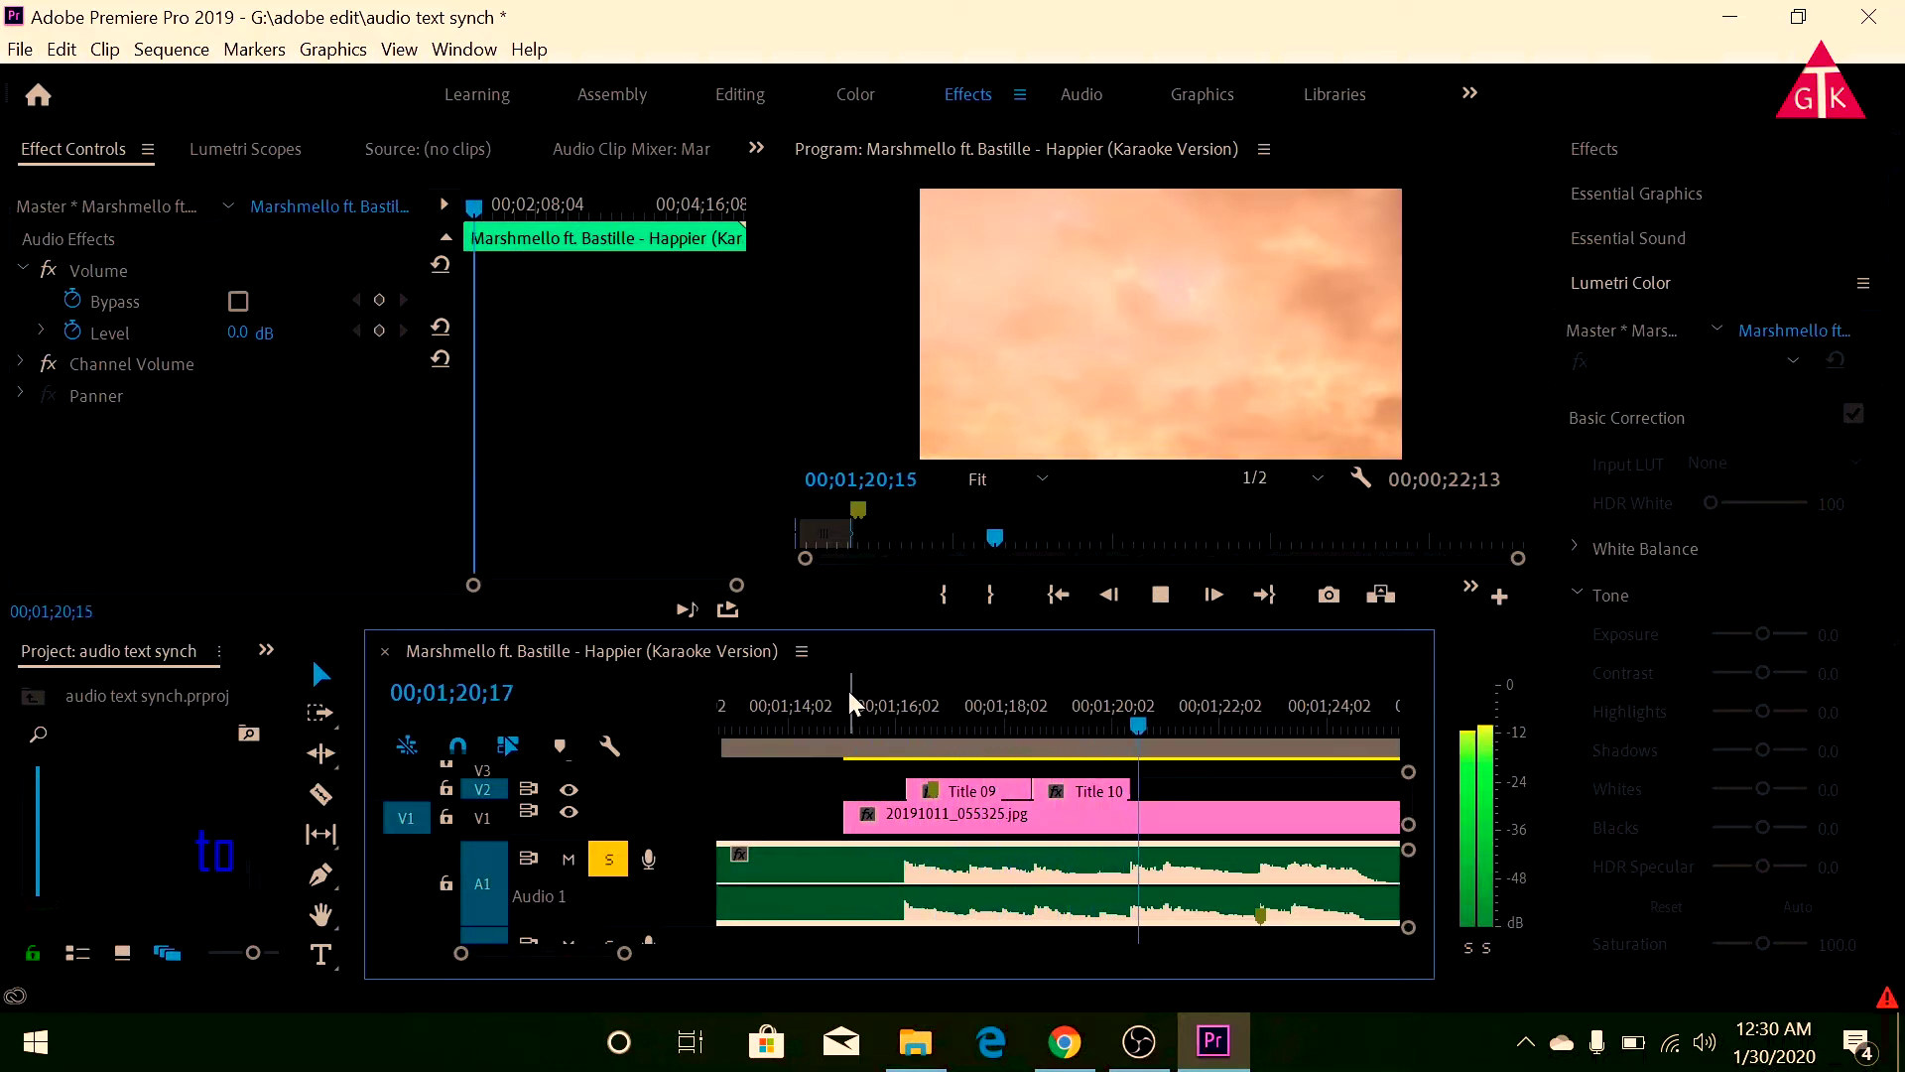
{"action": "key", "text": "space"}
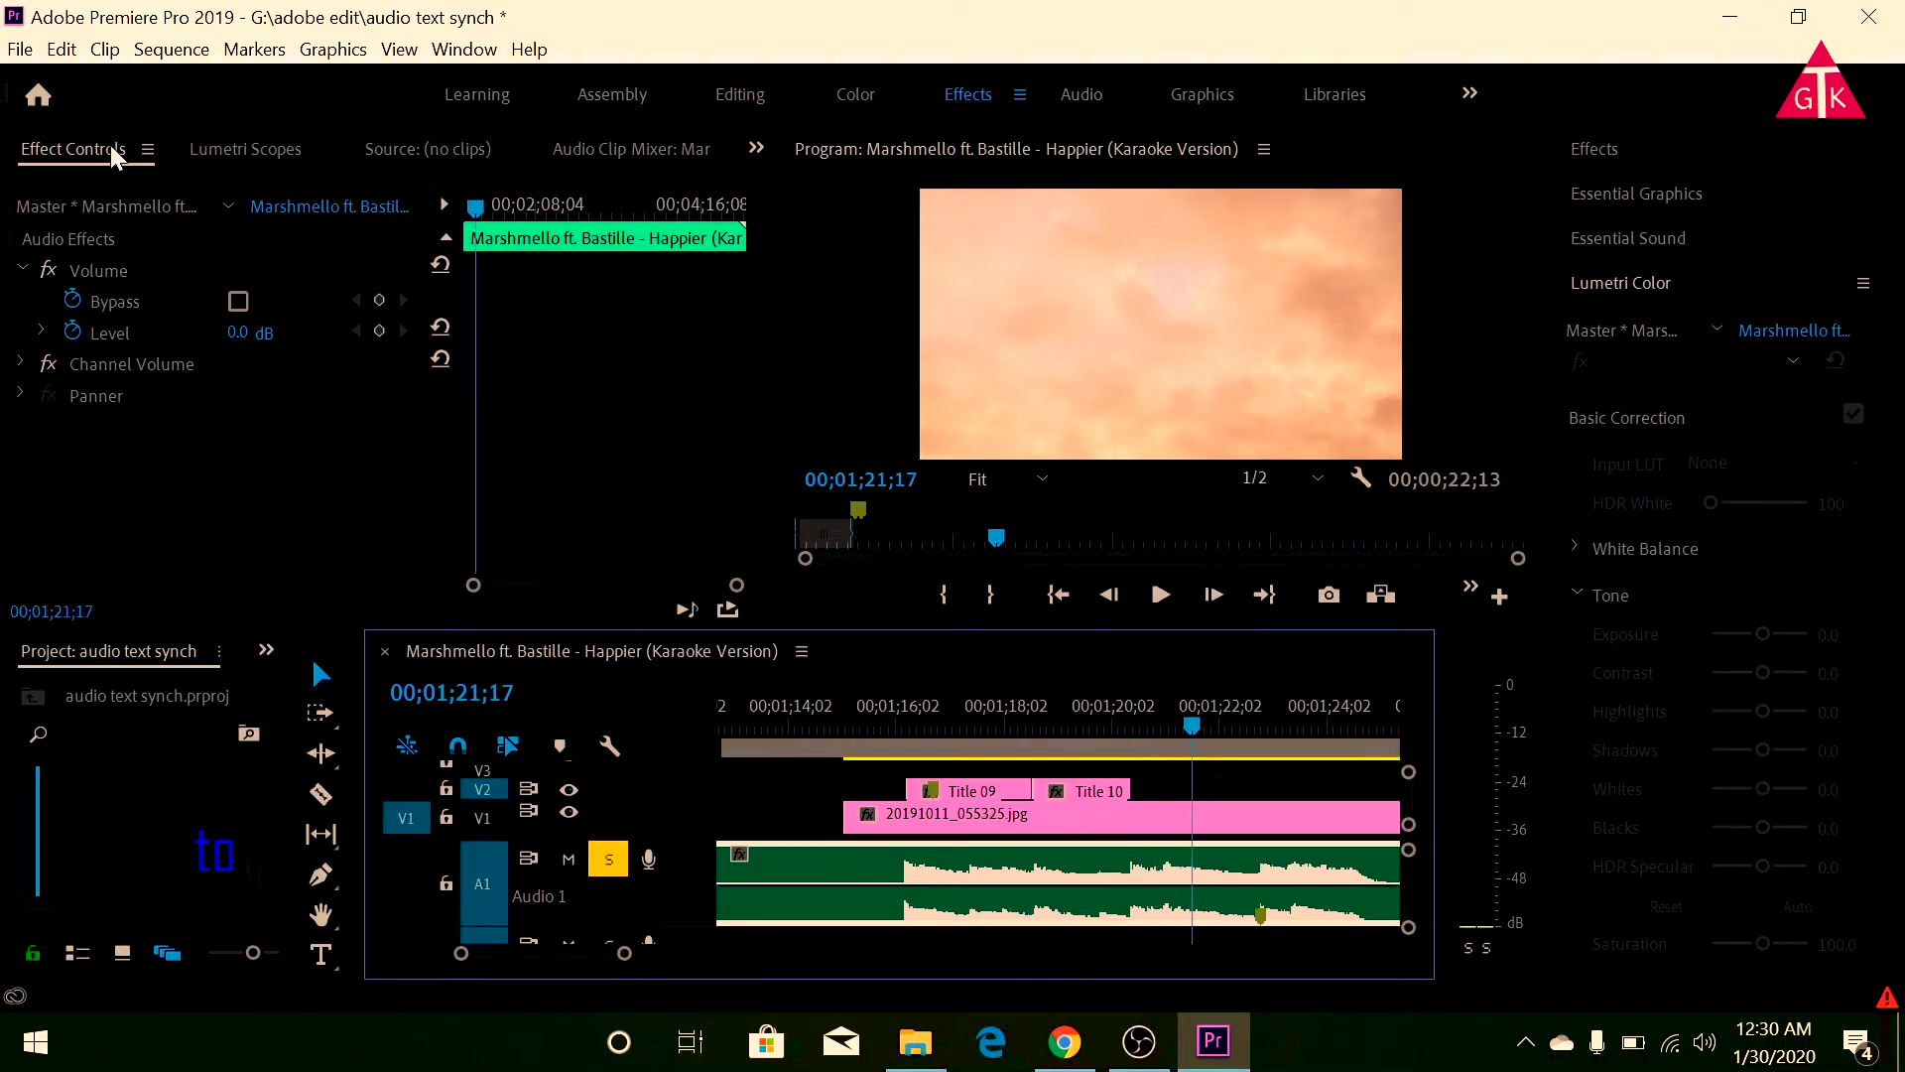
{"action": "left_click", "coordinate": [20, 49]}
{"action": "left_click", "coordinate": [20, 49]}
{"action": "left_click", "coordinate": [26, 54]}
Create a new legacy title, Title 11.
{"action": "mouse_move", "coordinate": [90, 92]}
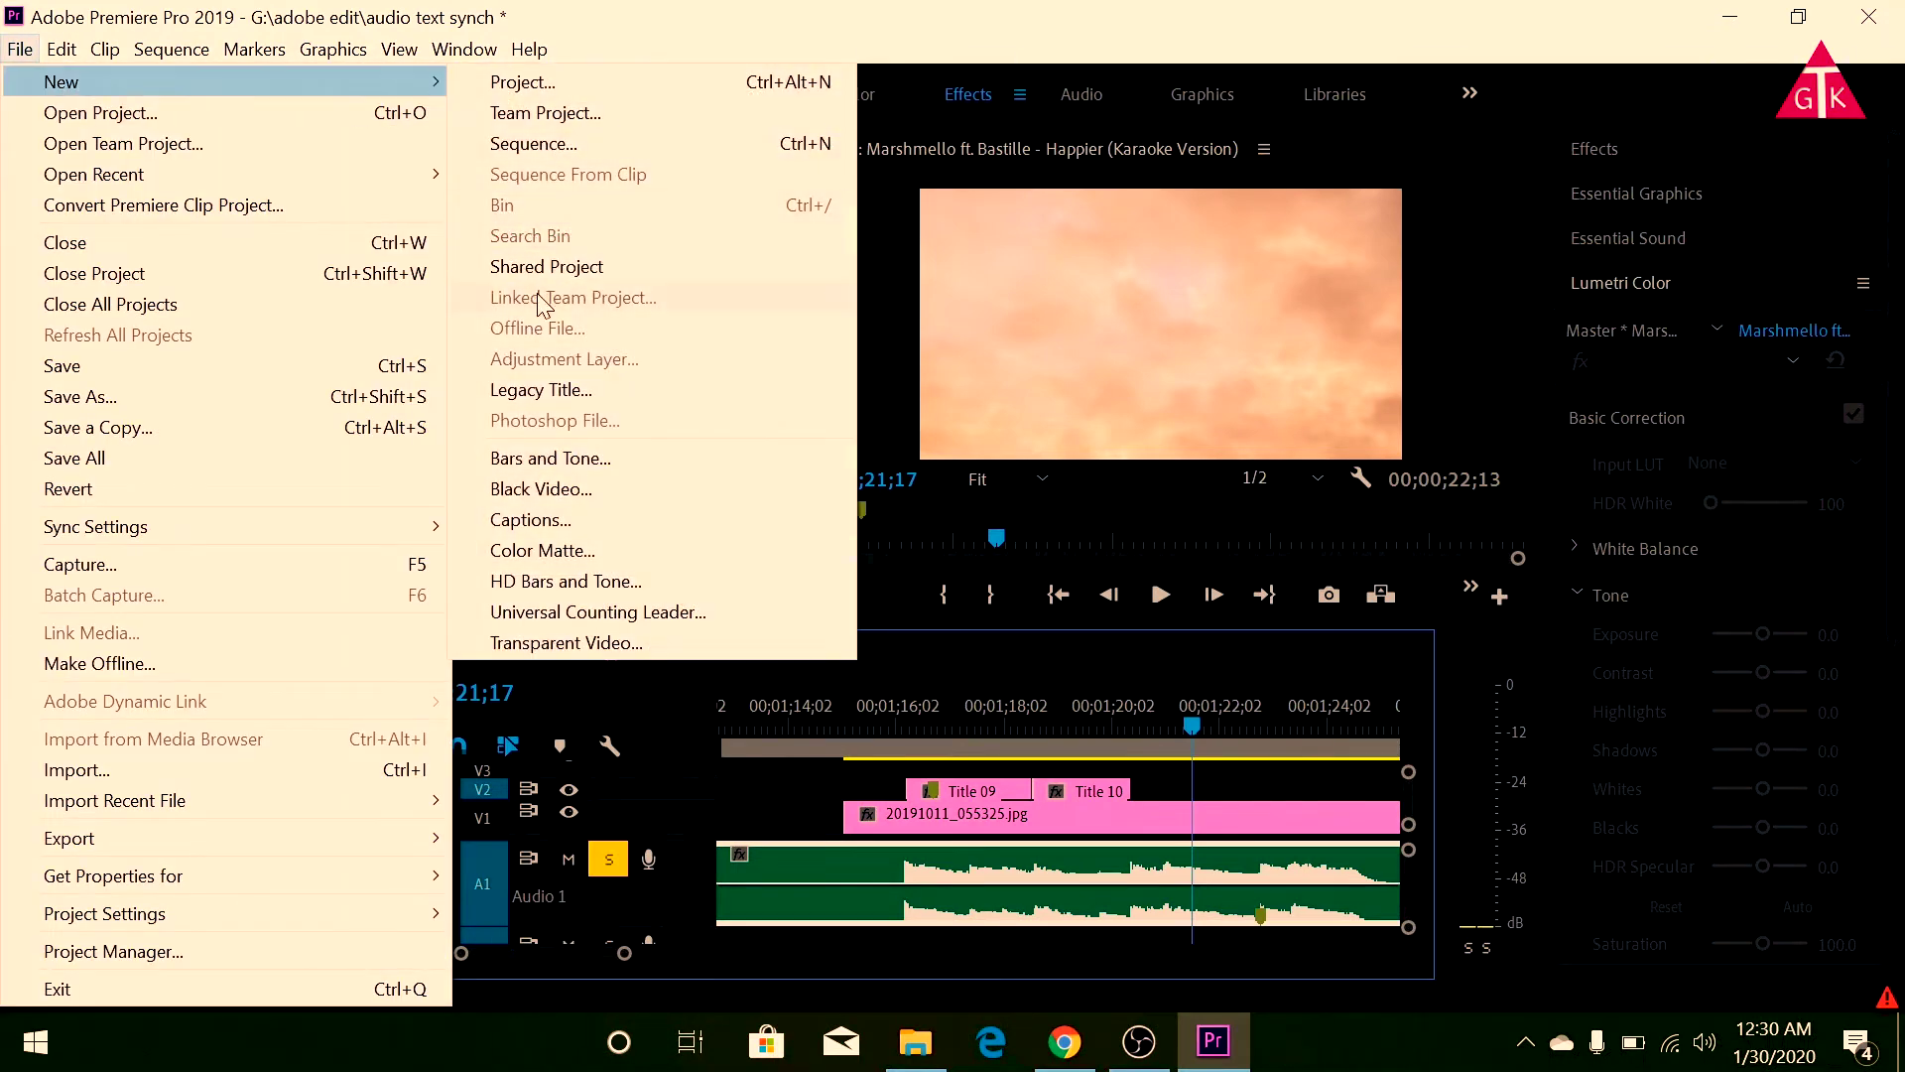
{"action": "left_click", "coordinate": [553, 390]}
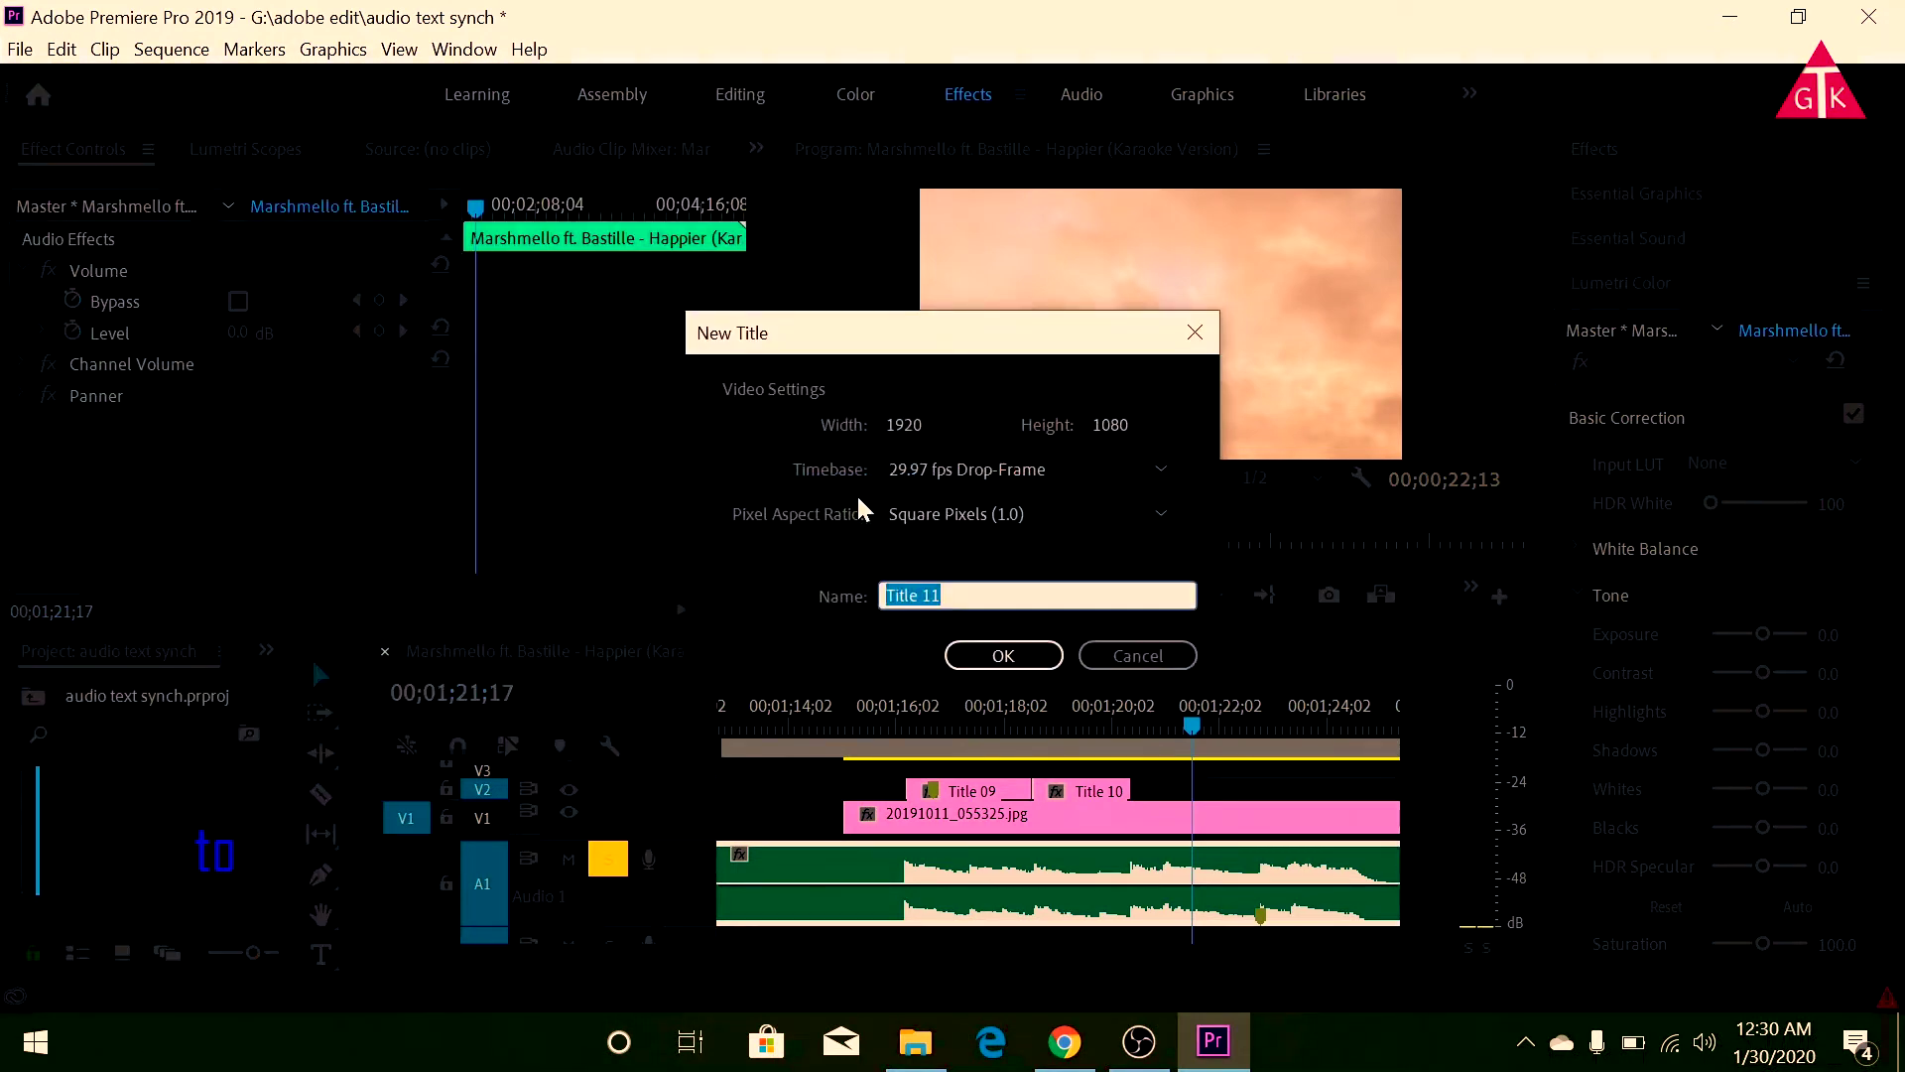
{"action": "left_click", "coordinate": [974, 647]}
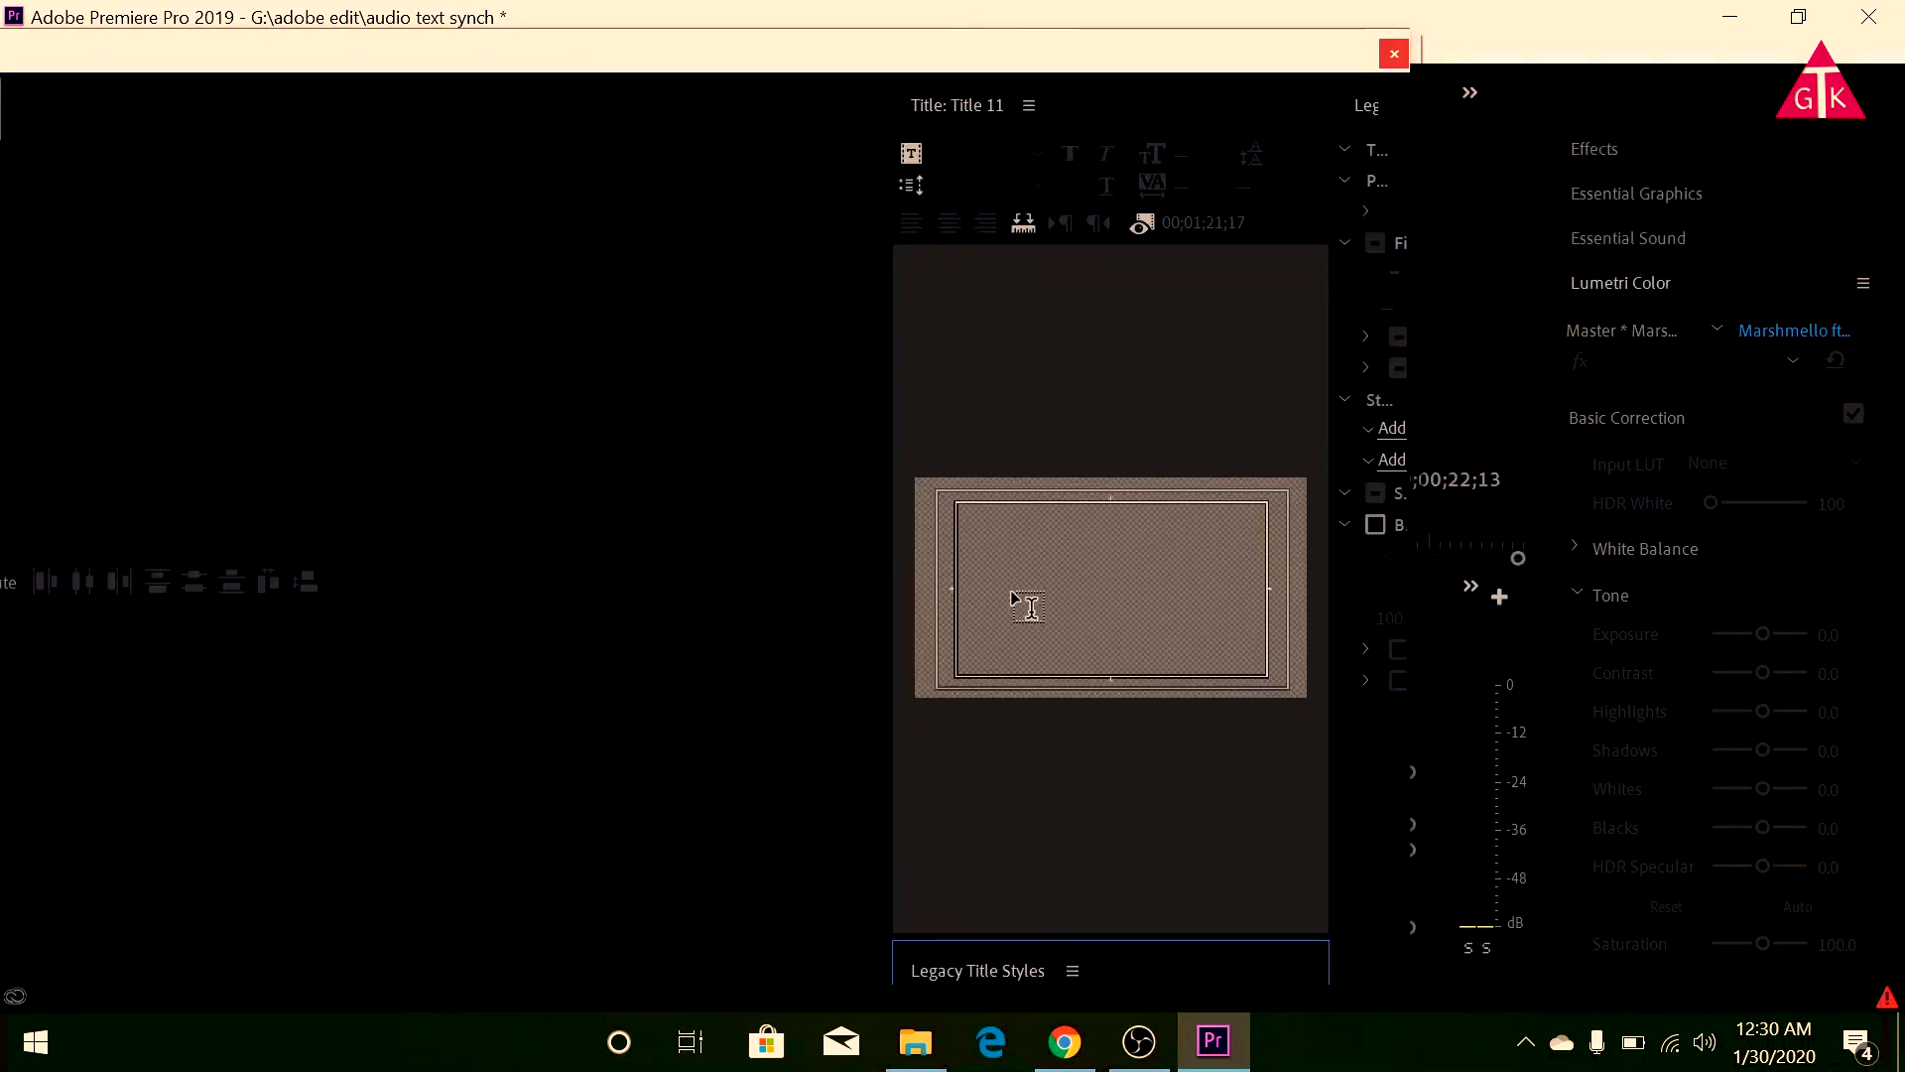
Type 'sync' in Title 11 and enlarge it to font size 318.
{"action": "left_click", "coordinate": [1012, 570]}
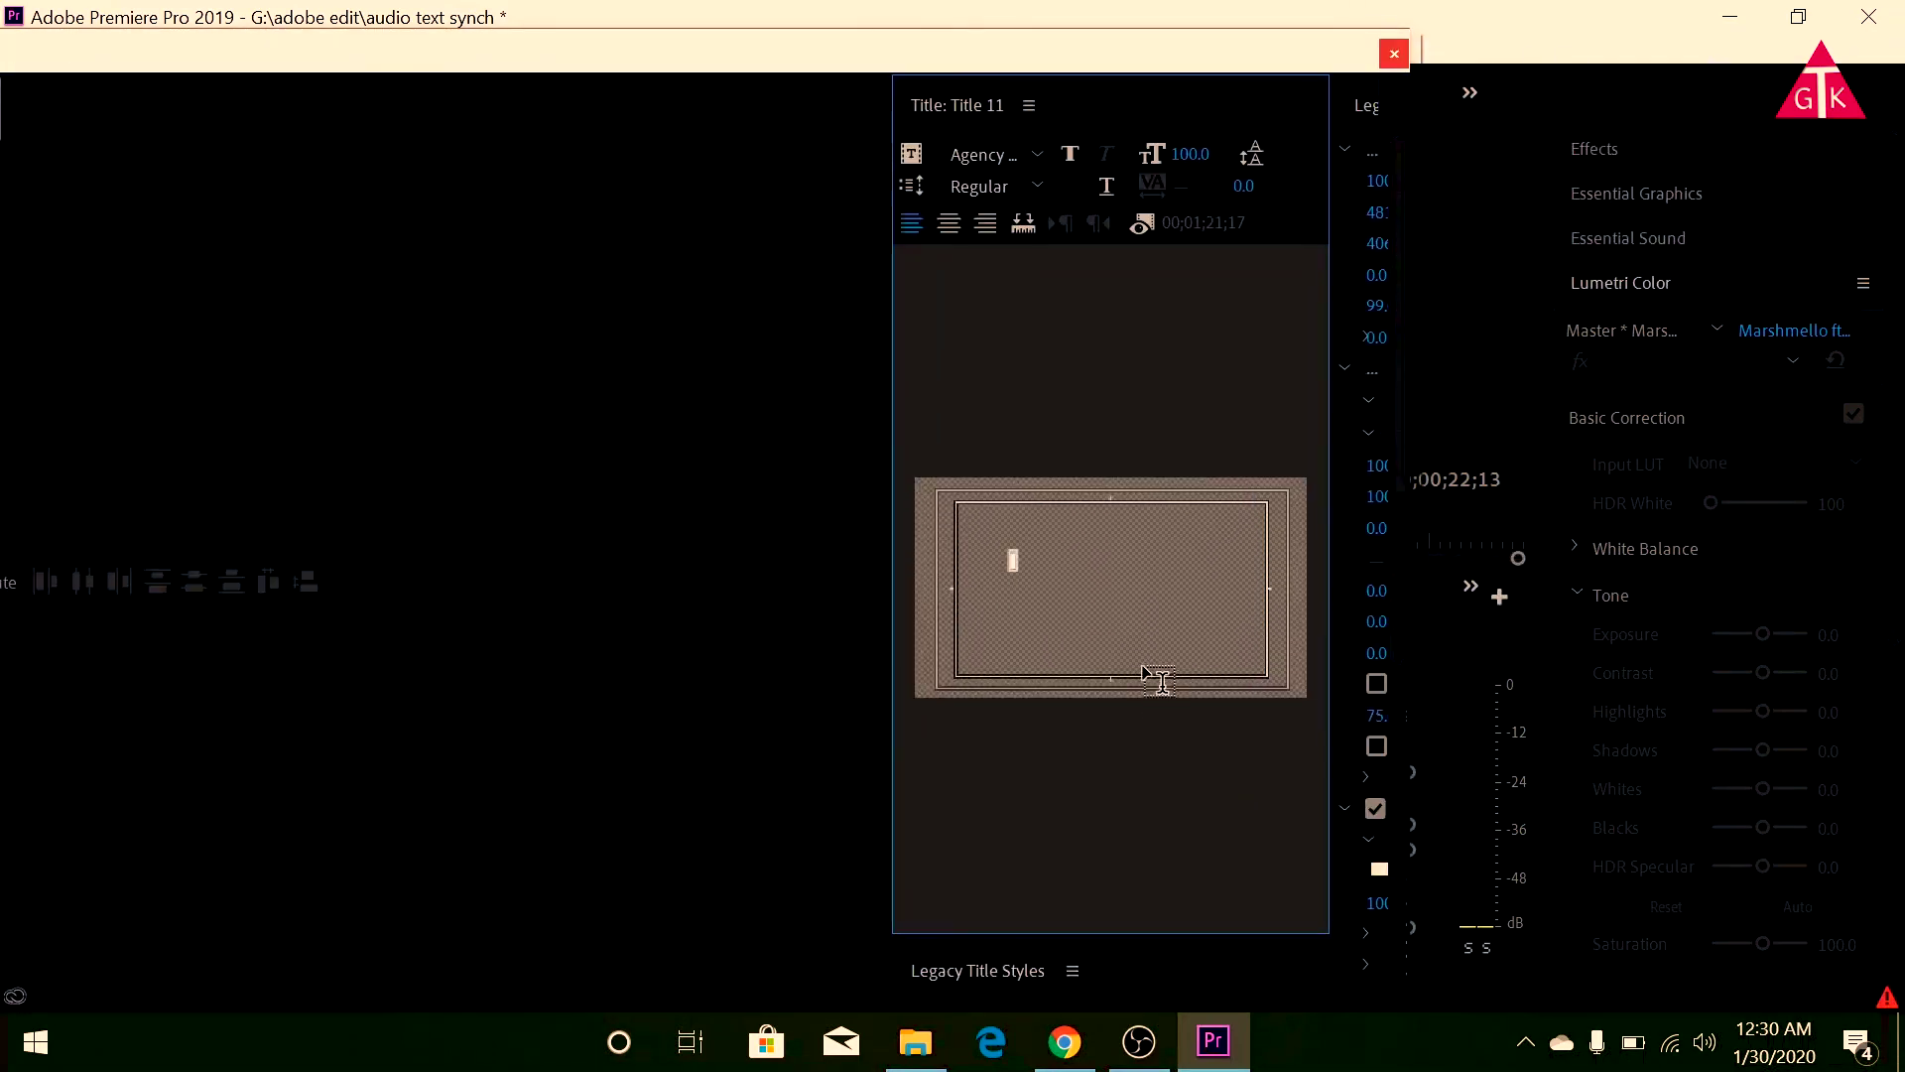
{"action": "type", "text": "I"}
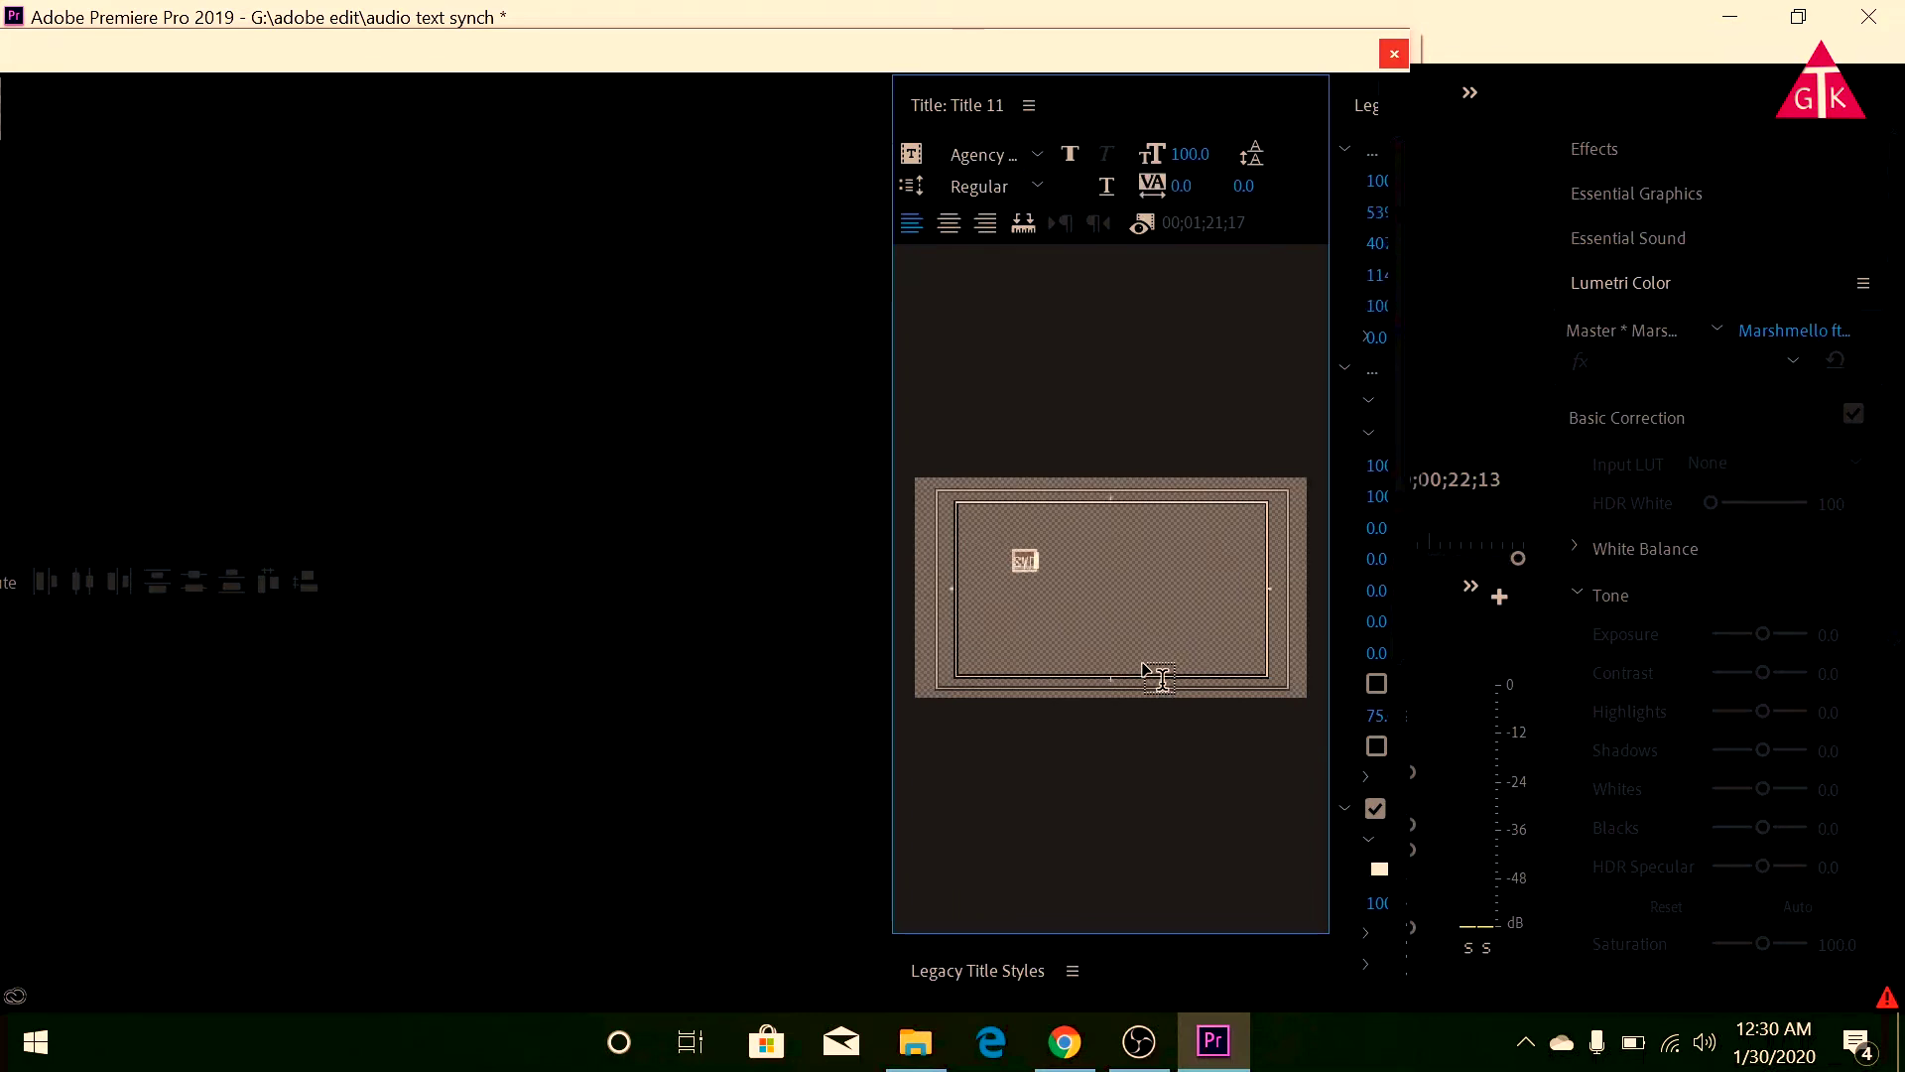
{"action": "type", "text": "c"}
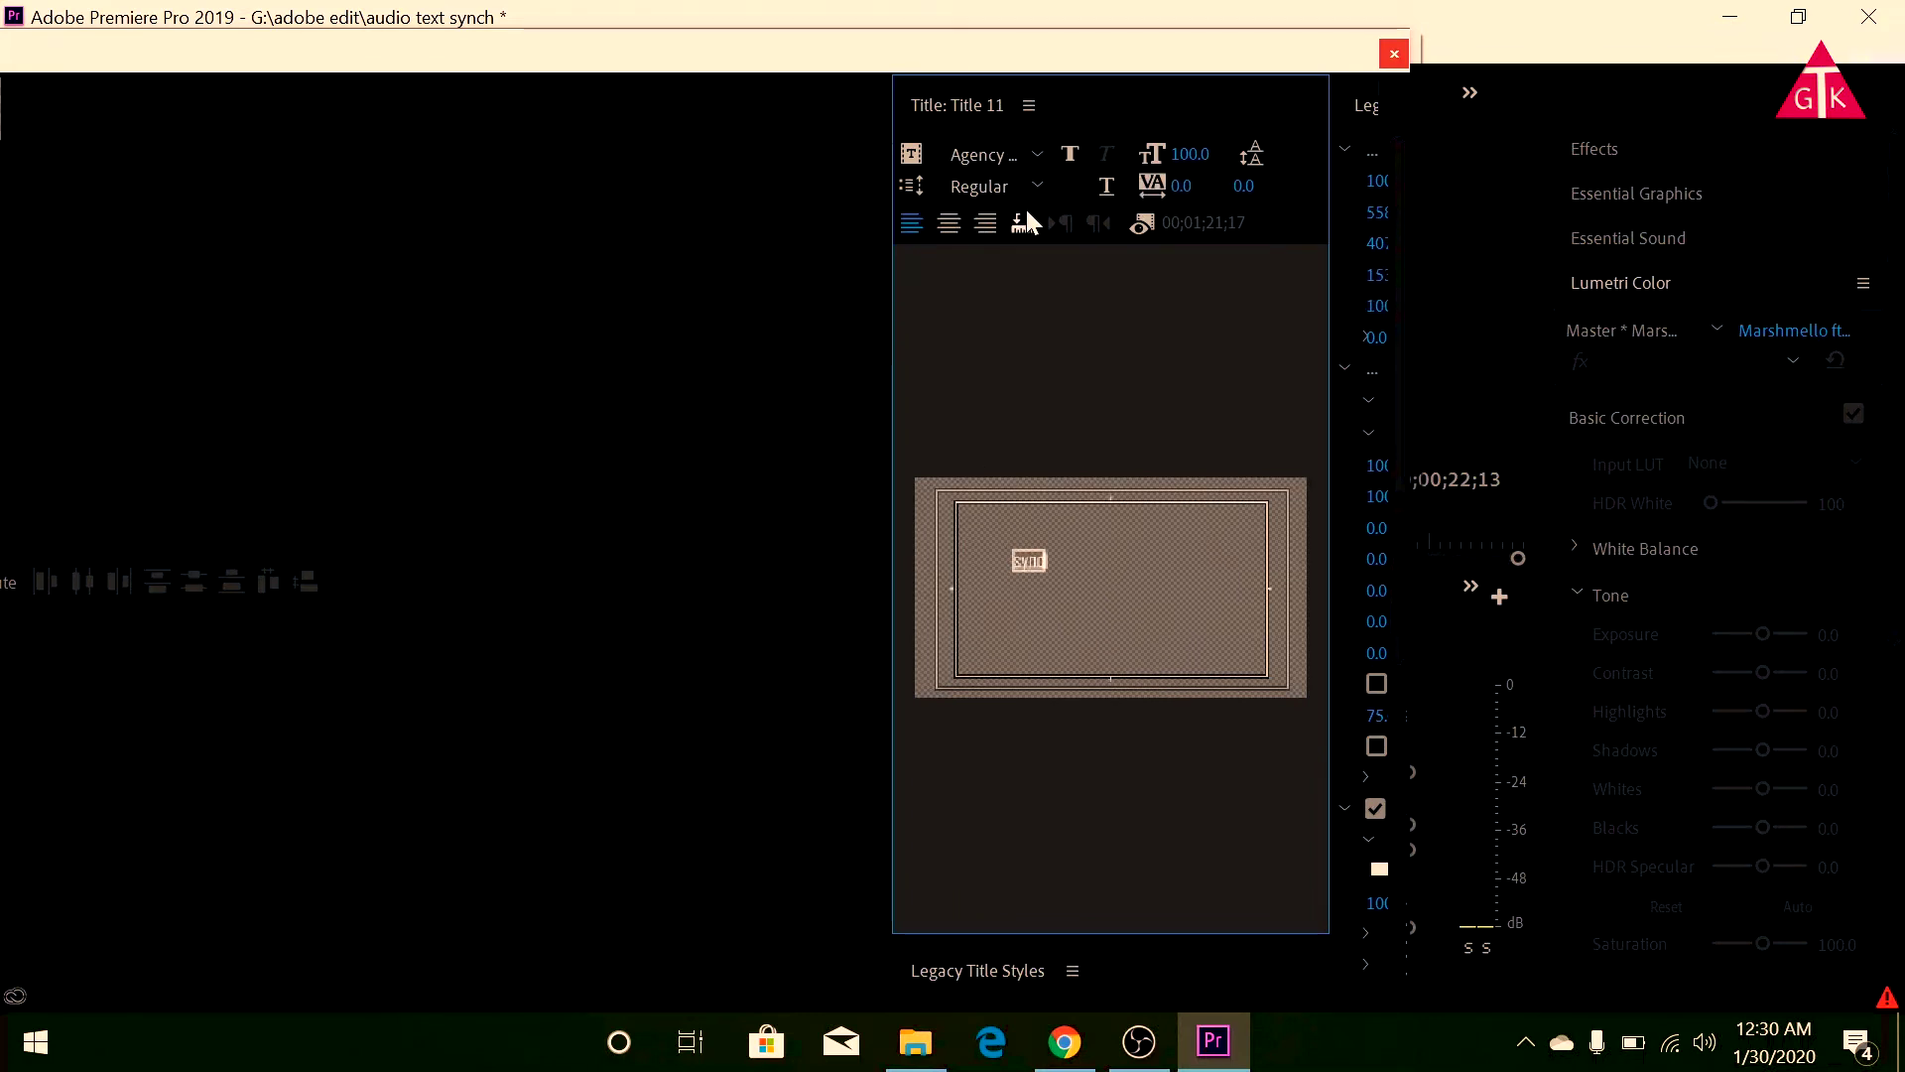
{"action": "left_click", "coordinate": [1032, 375]}
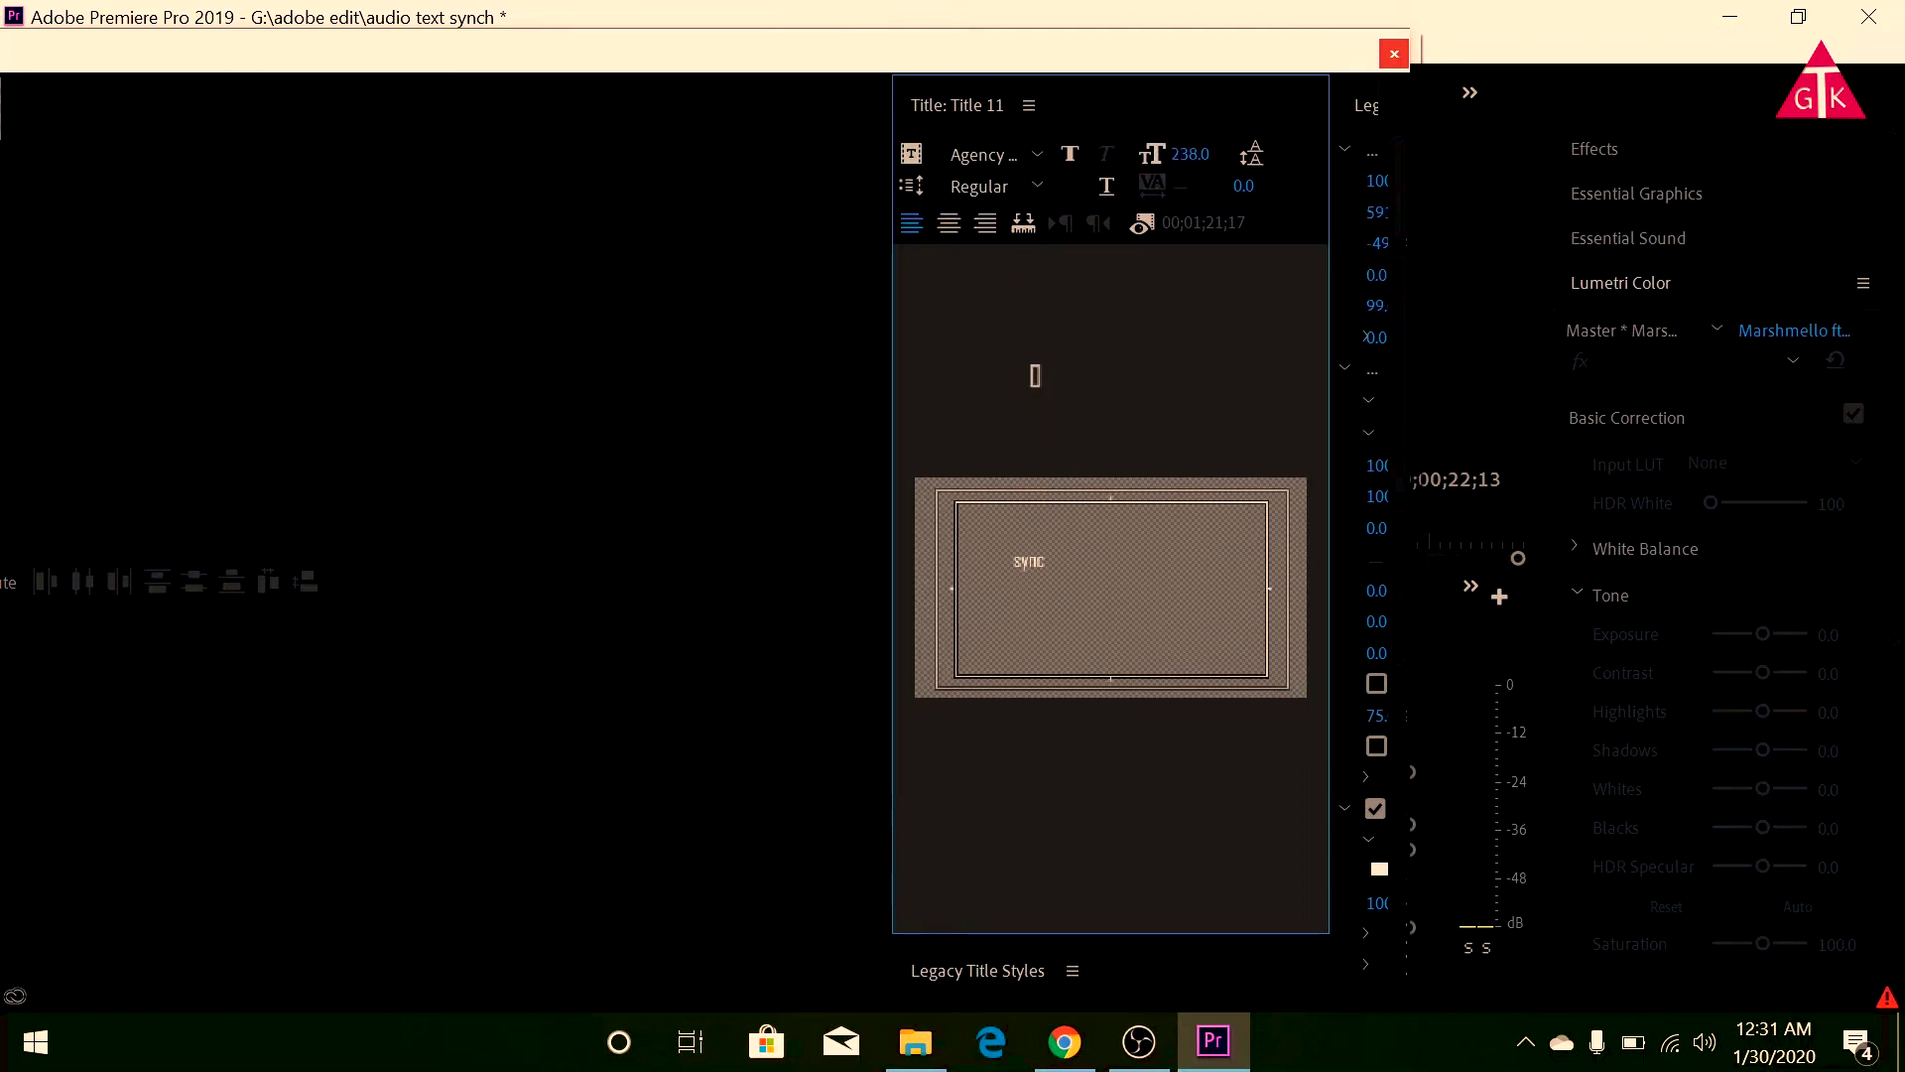
{"action": "left_click", "coordinate": [1028, 562]}
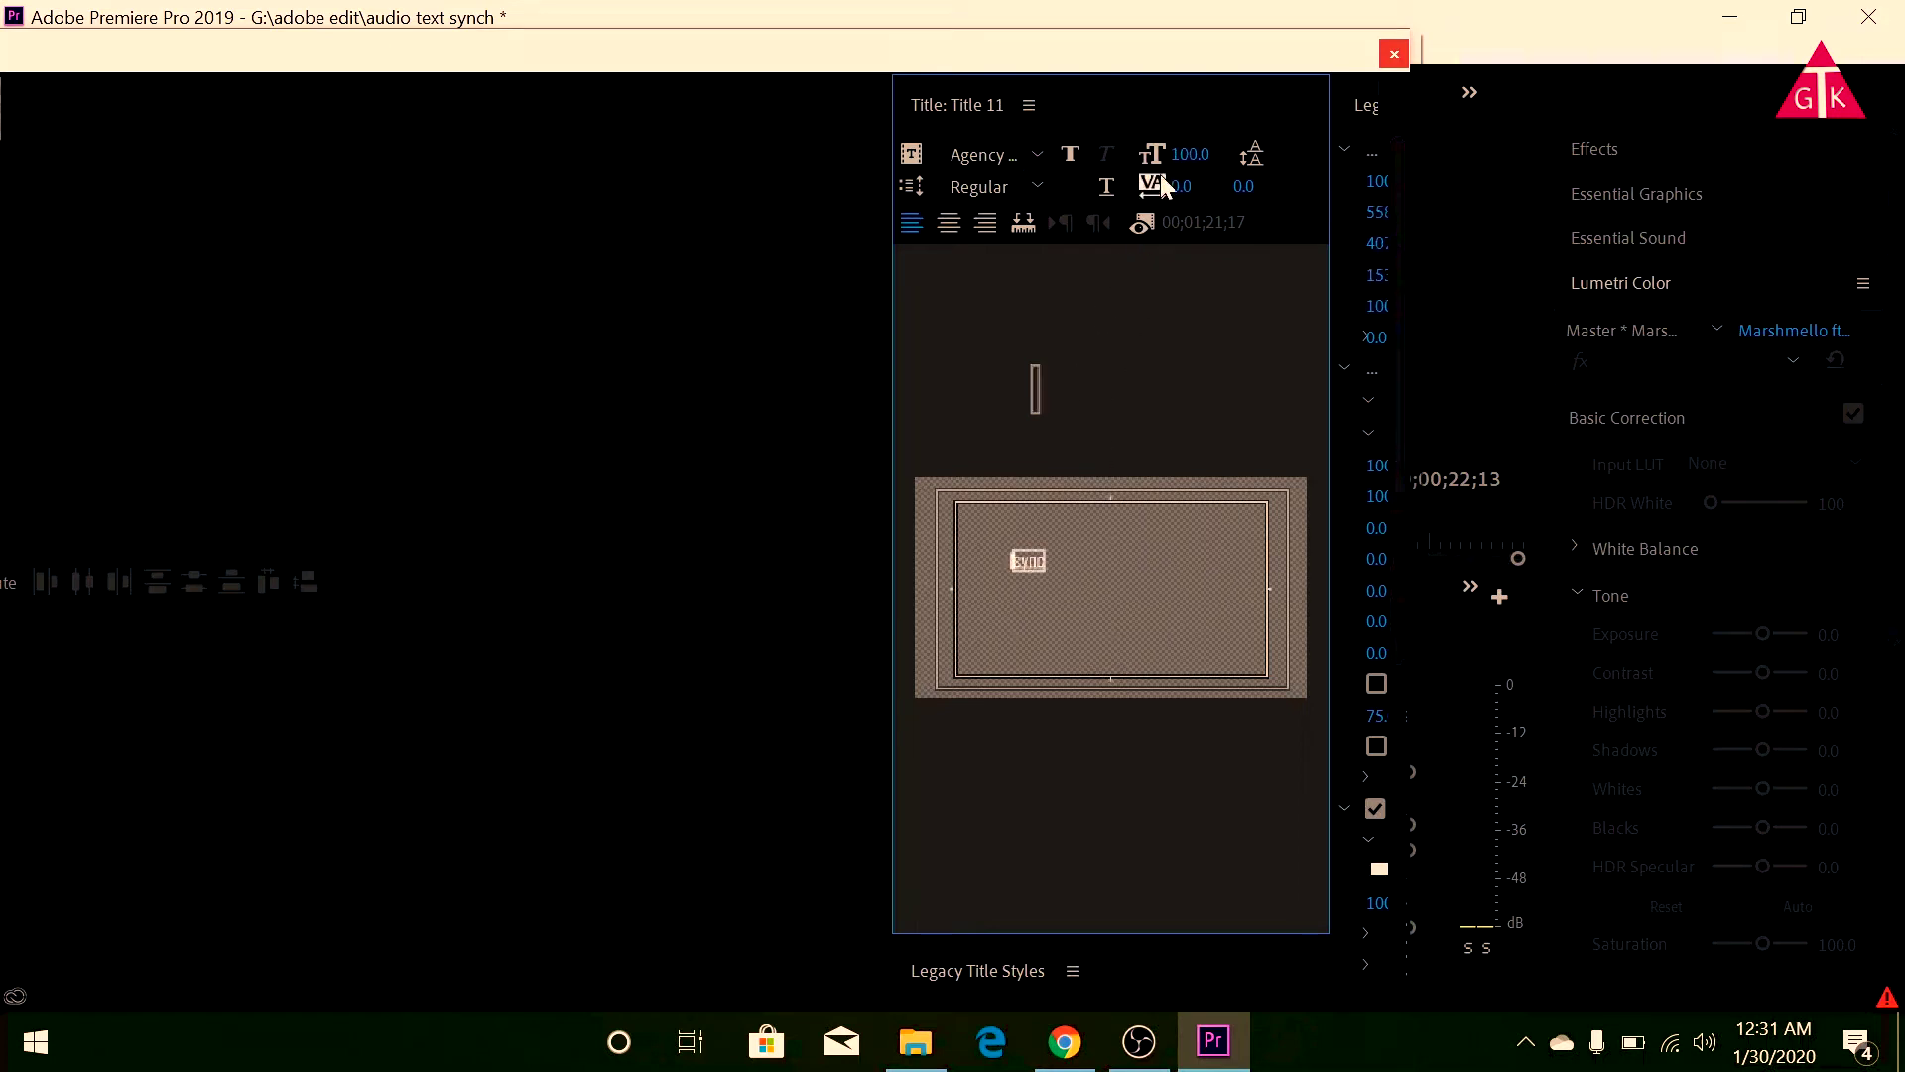
{"action": "left_click_drag", "start_coordinate": [1190, 154], "coordinate": [1290, 154]}
{"action": "left_click_drag", "start_coordinate": [1034, 389], "coordinate": [1038, 389]}
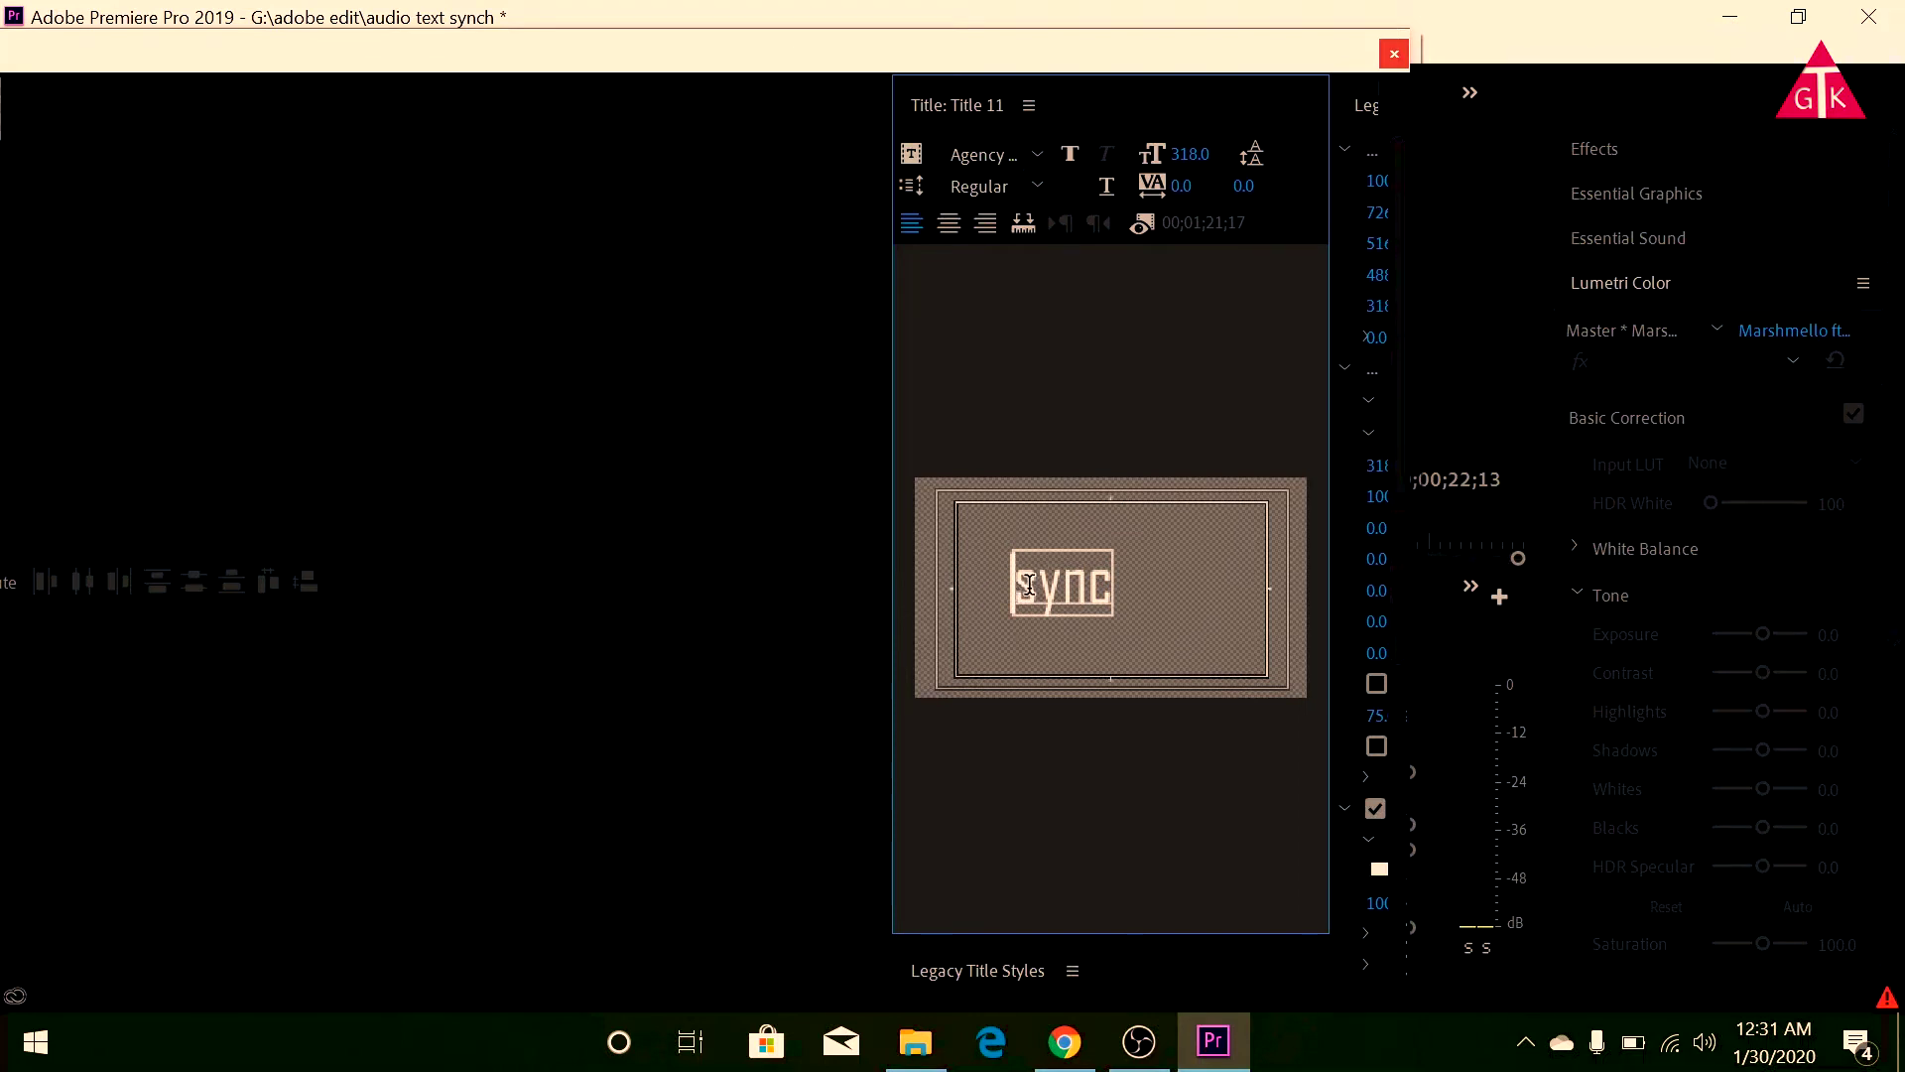
{"action": "left_click", "coordinate": [1014, 585]}
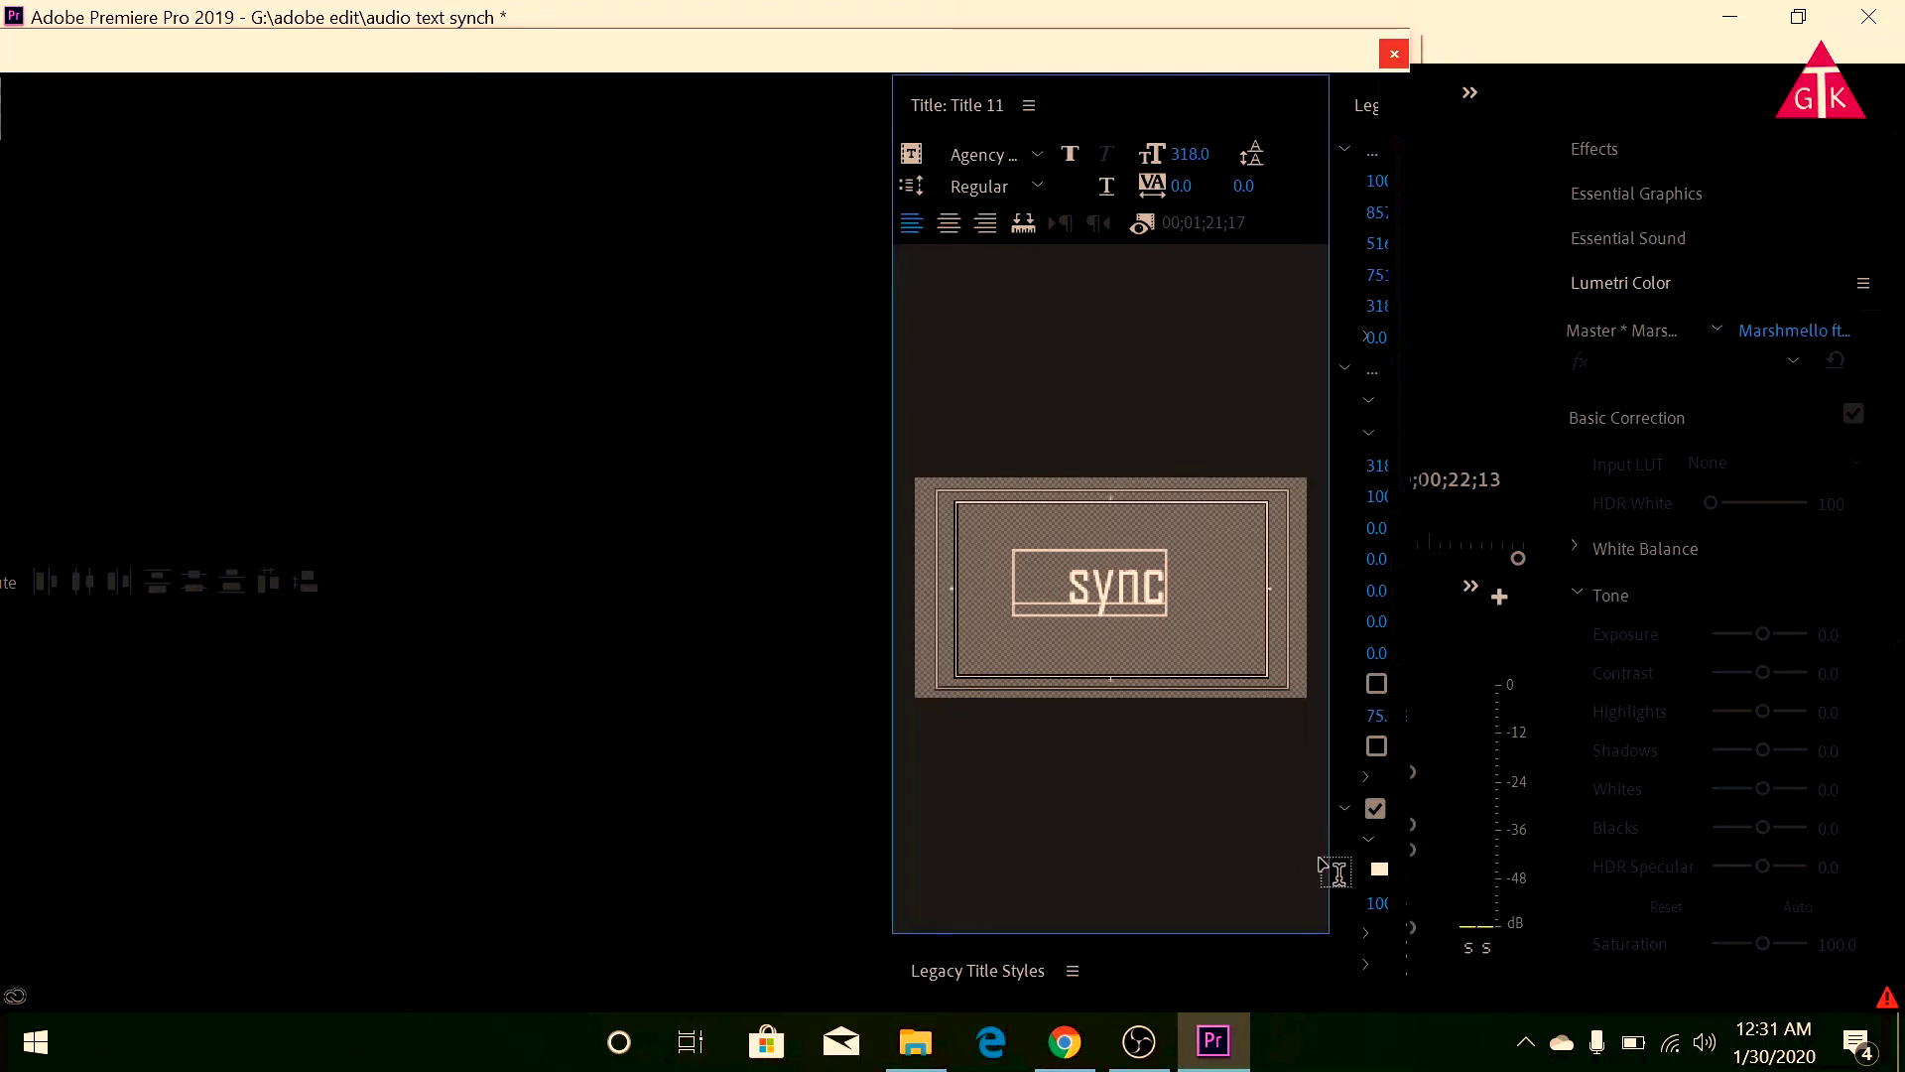
Fill the 'sync' text with blue and close the title editor.
{"action": "left_click", "coordinate": [1378, 872]}
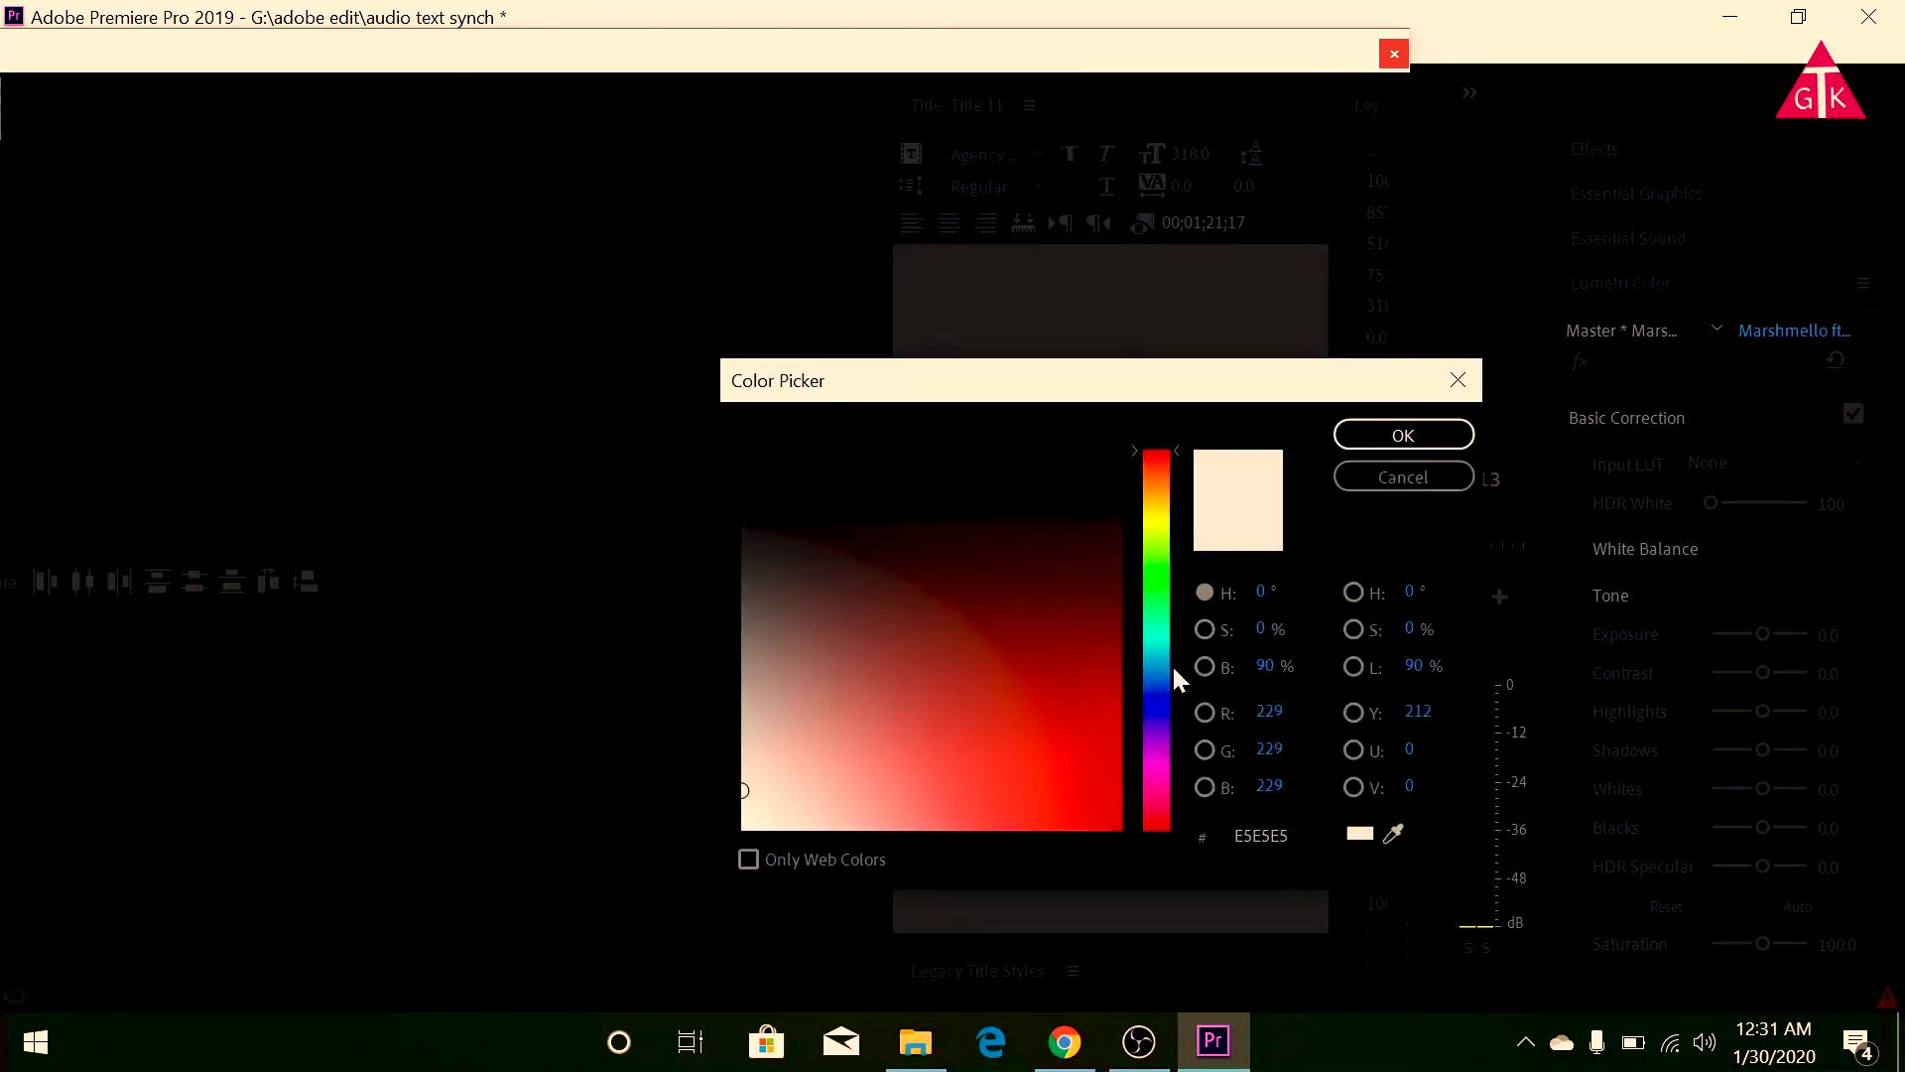
{"action": "left_click", "coordinate": [1162, 694]}
{"action": "left_click", "coordinate": [1394, 833]}
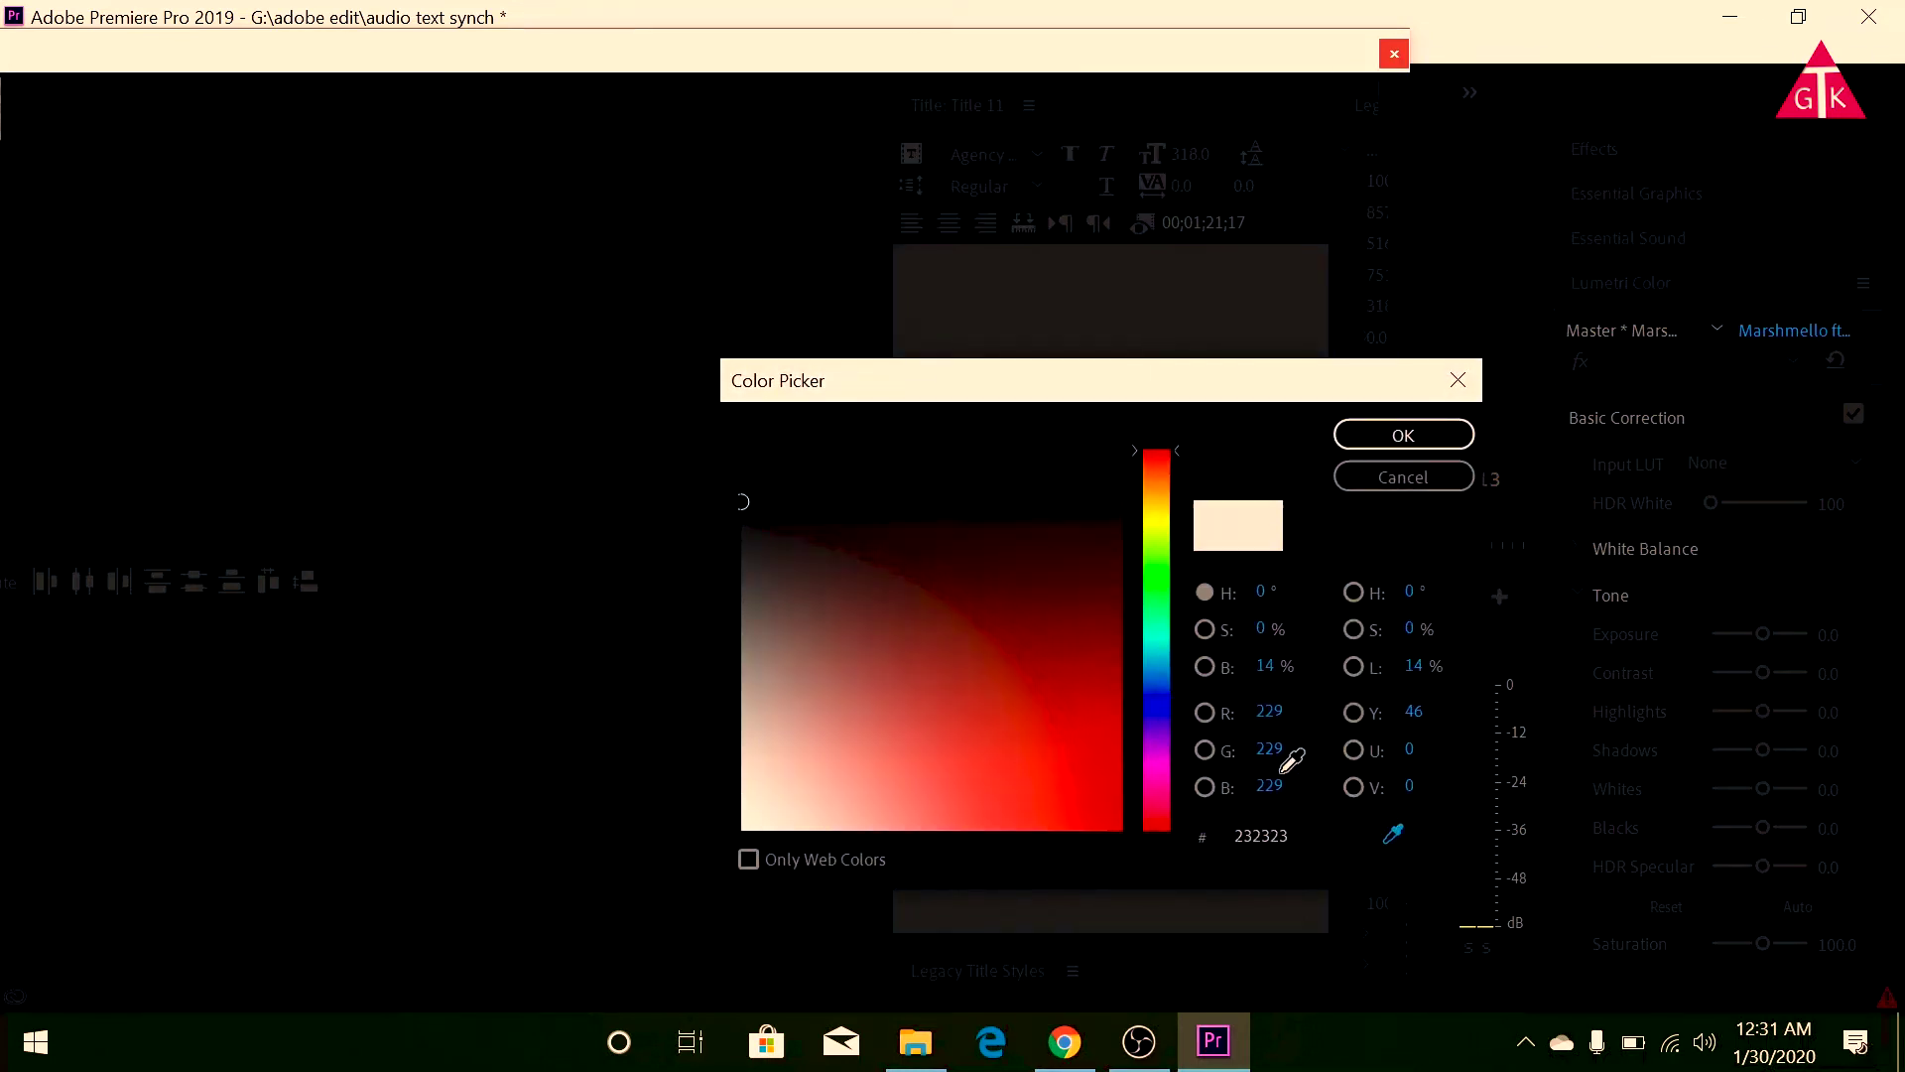
{"action": "left_click", "coordinate": [1389, 436]}
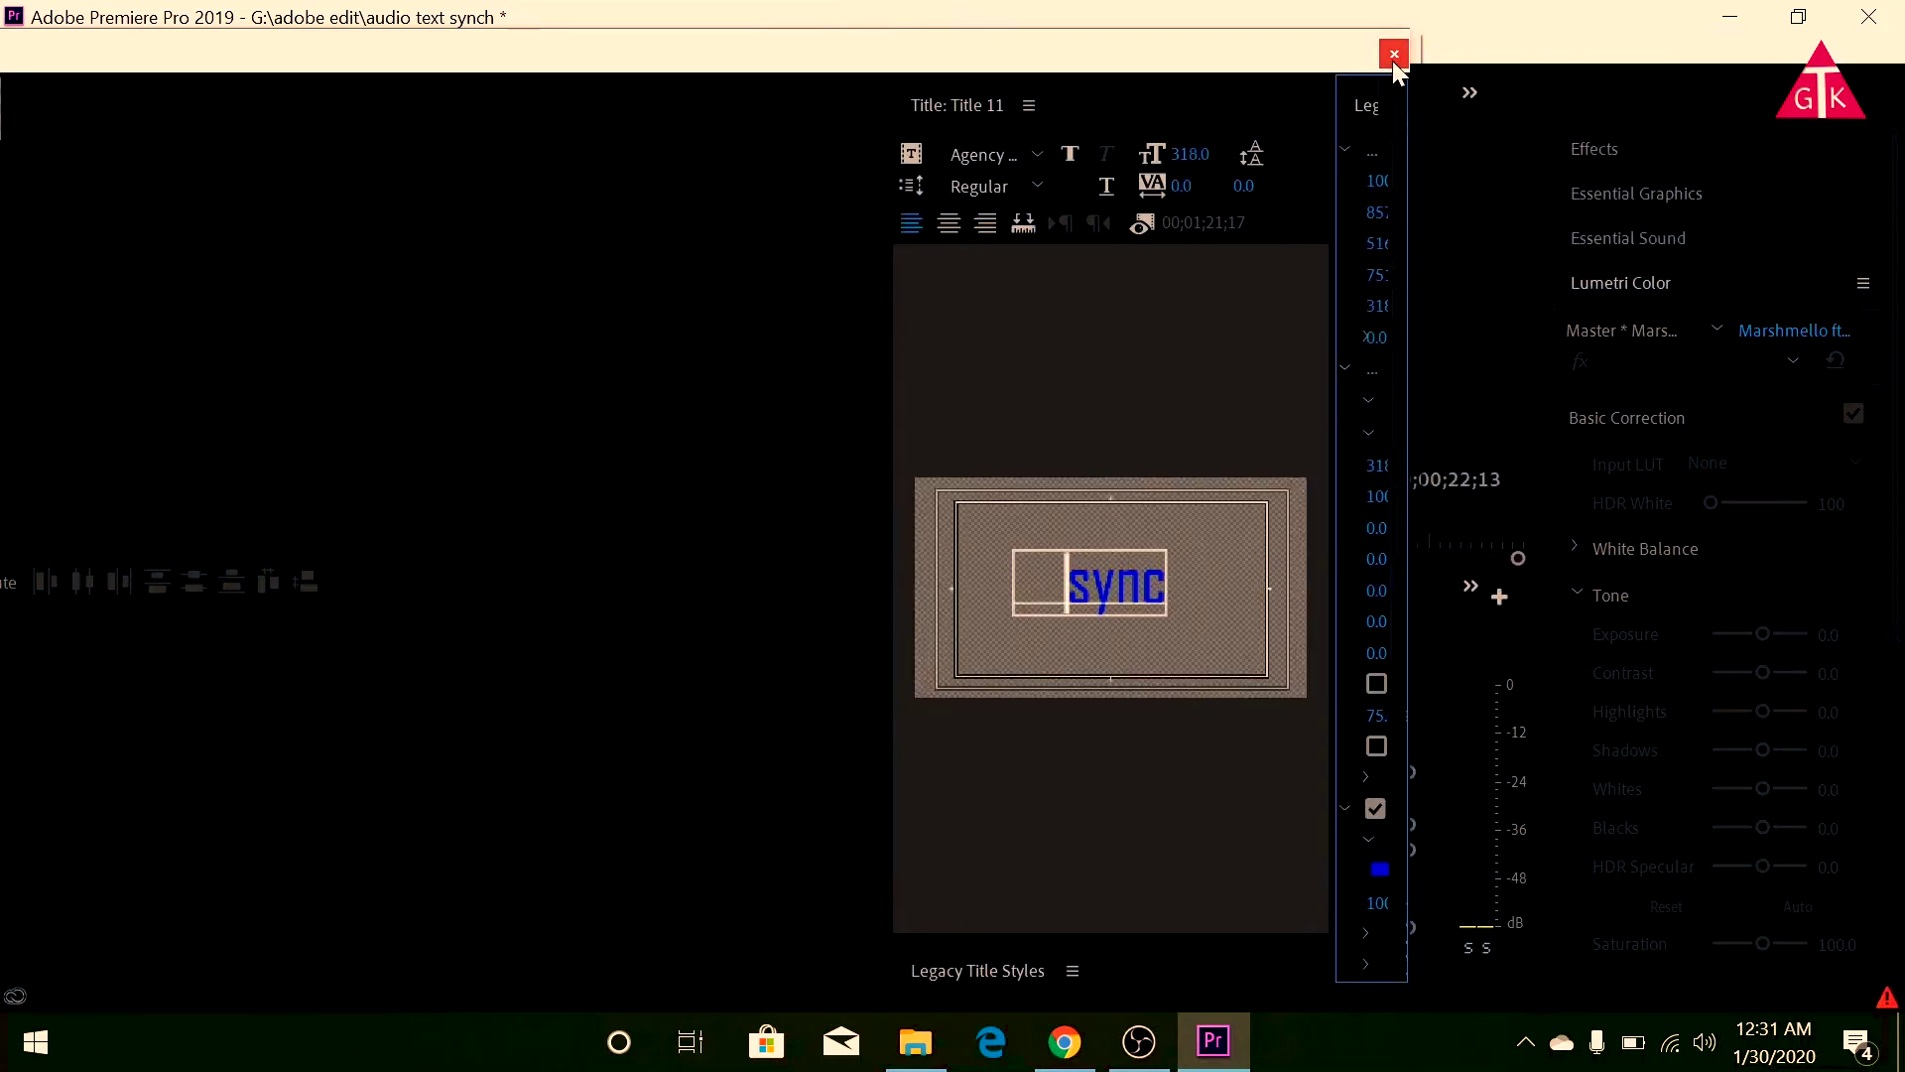
{"action": "left_click", "coordinate": [1393, 57]}
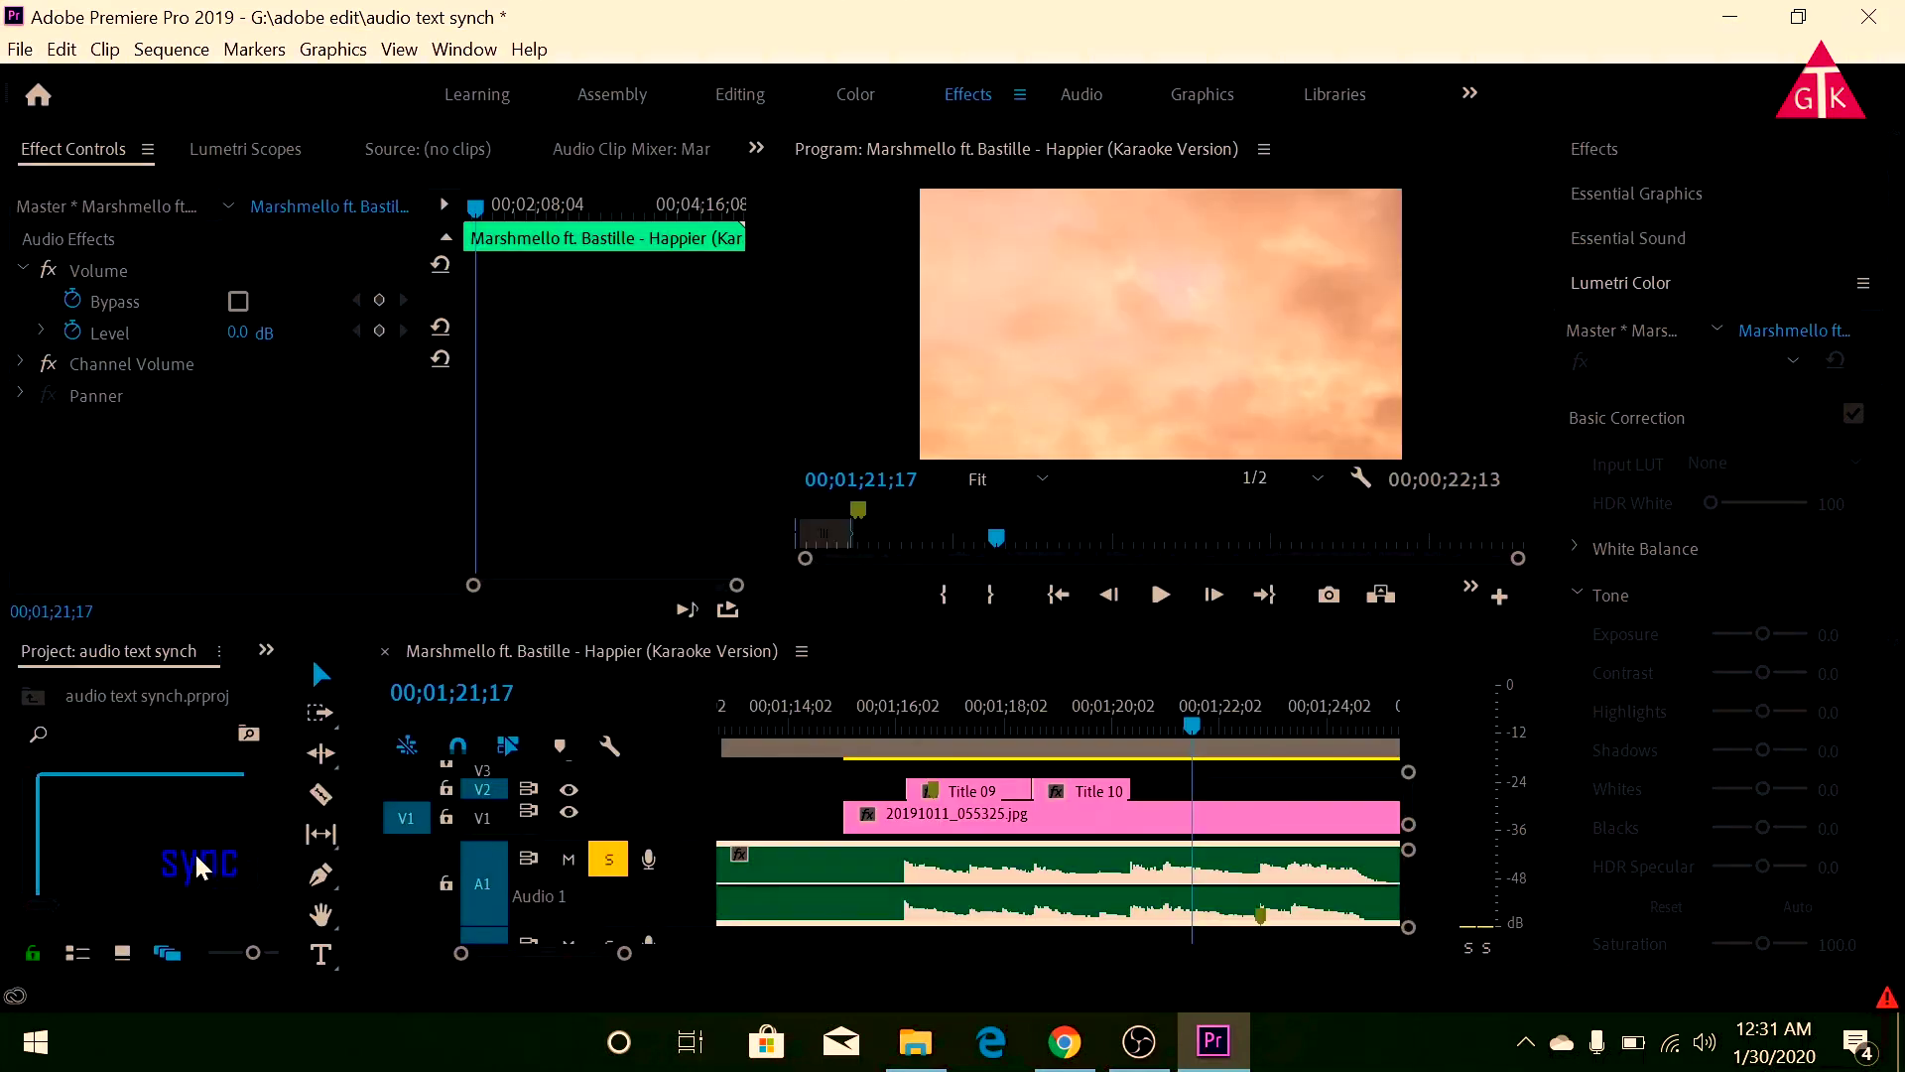
{"action": "left_click", "coordinate": [235, 819]}
Place the sync title on V2 after Title 10, with the playhead at 00;01;22;25.
{"action": "left_click_drag", "start_coordinate": [235, 819], "coordinate": [1137, 802]}
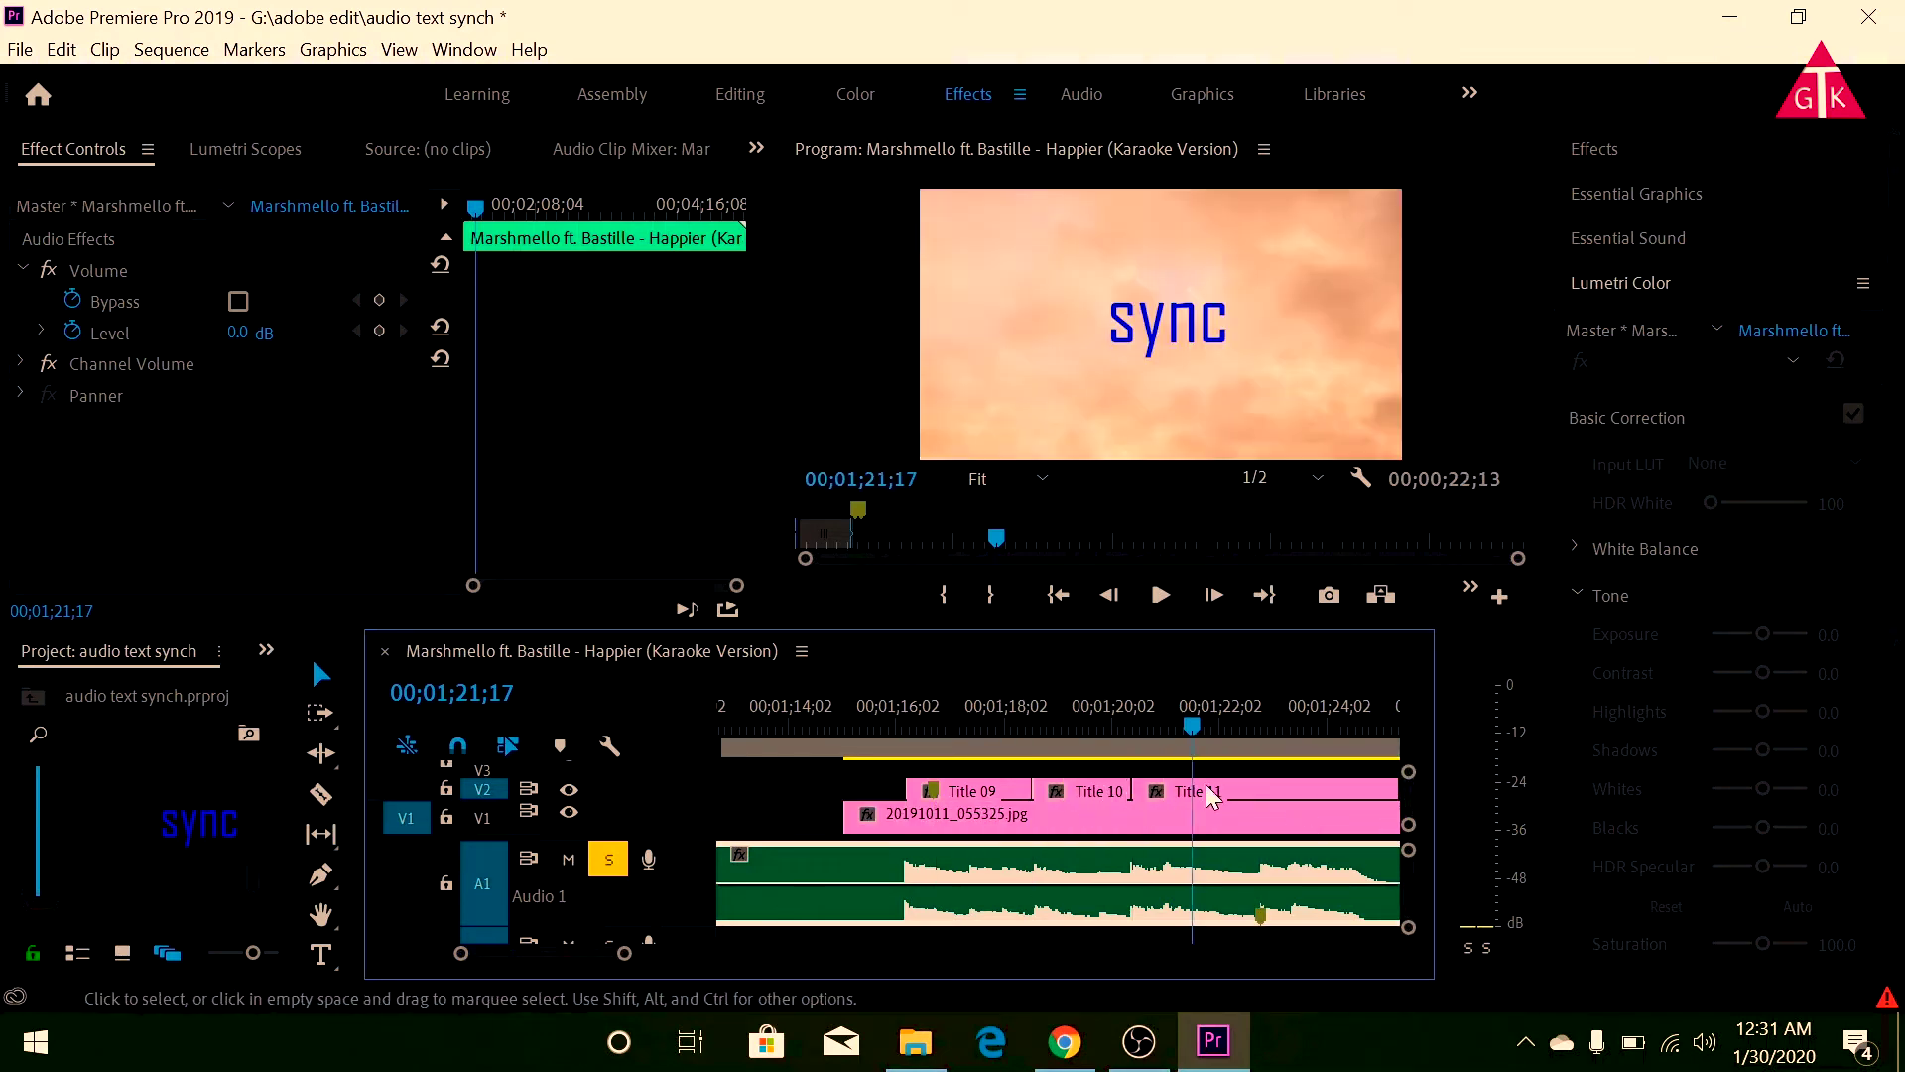
{"action": "left_click_drag", "start_coordinate": [1264, 730], "coordinate": [1260, 732]}
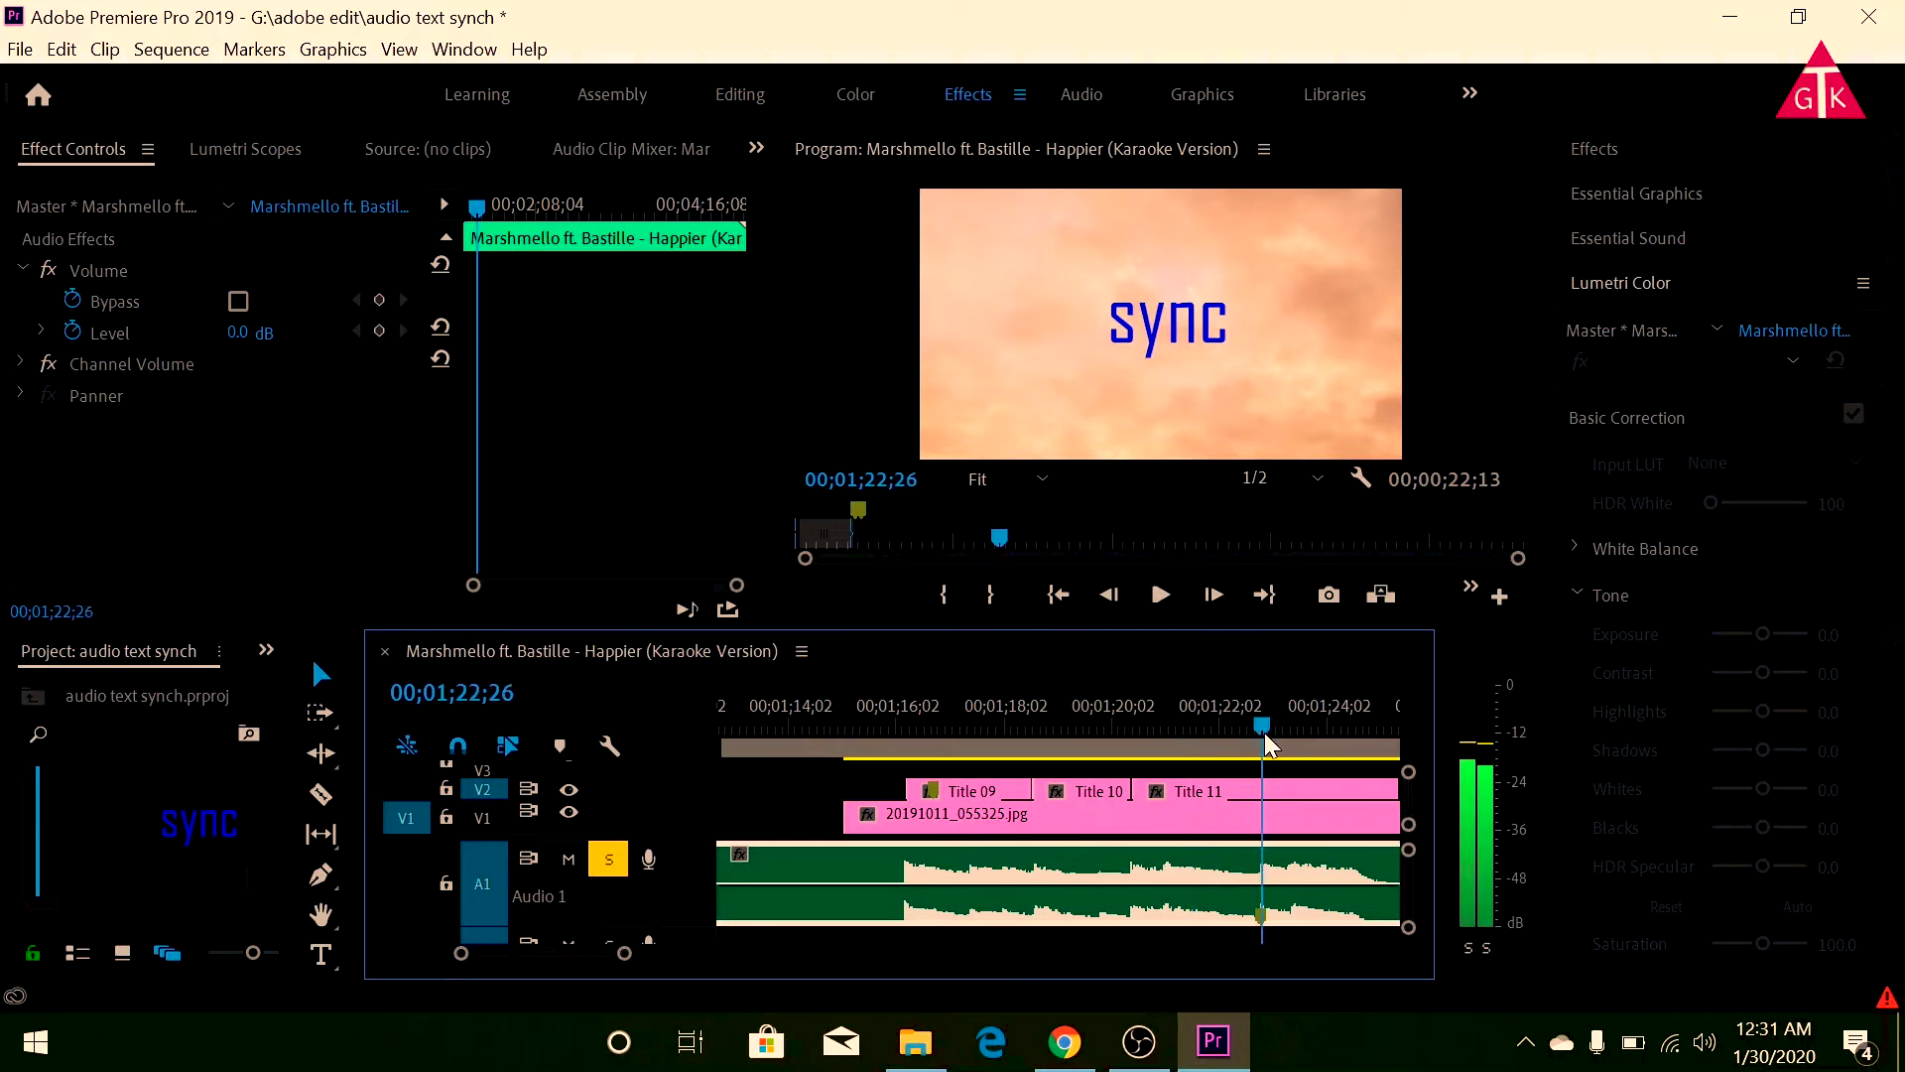
{"action": "left_click", "coordinate": [1259, 734]}
{"action": "scroll", "coordinate": [1241, 794], "scroll_direction": "down", "scroll_amount": 3}
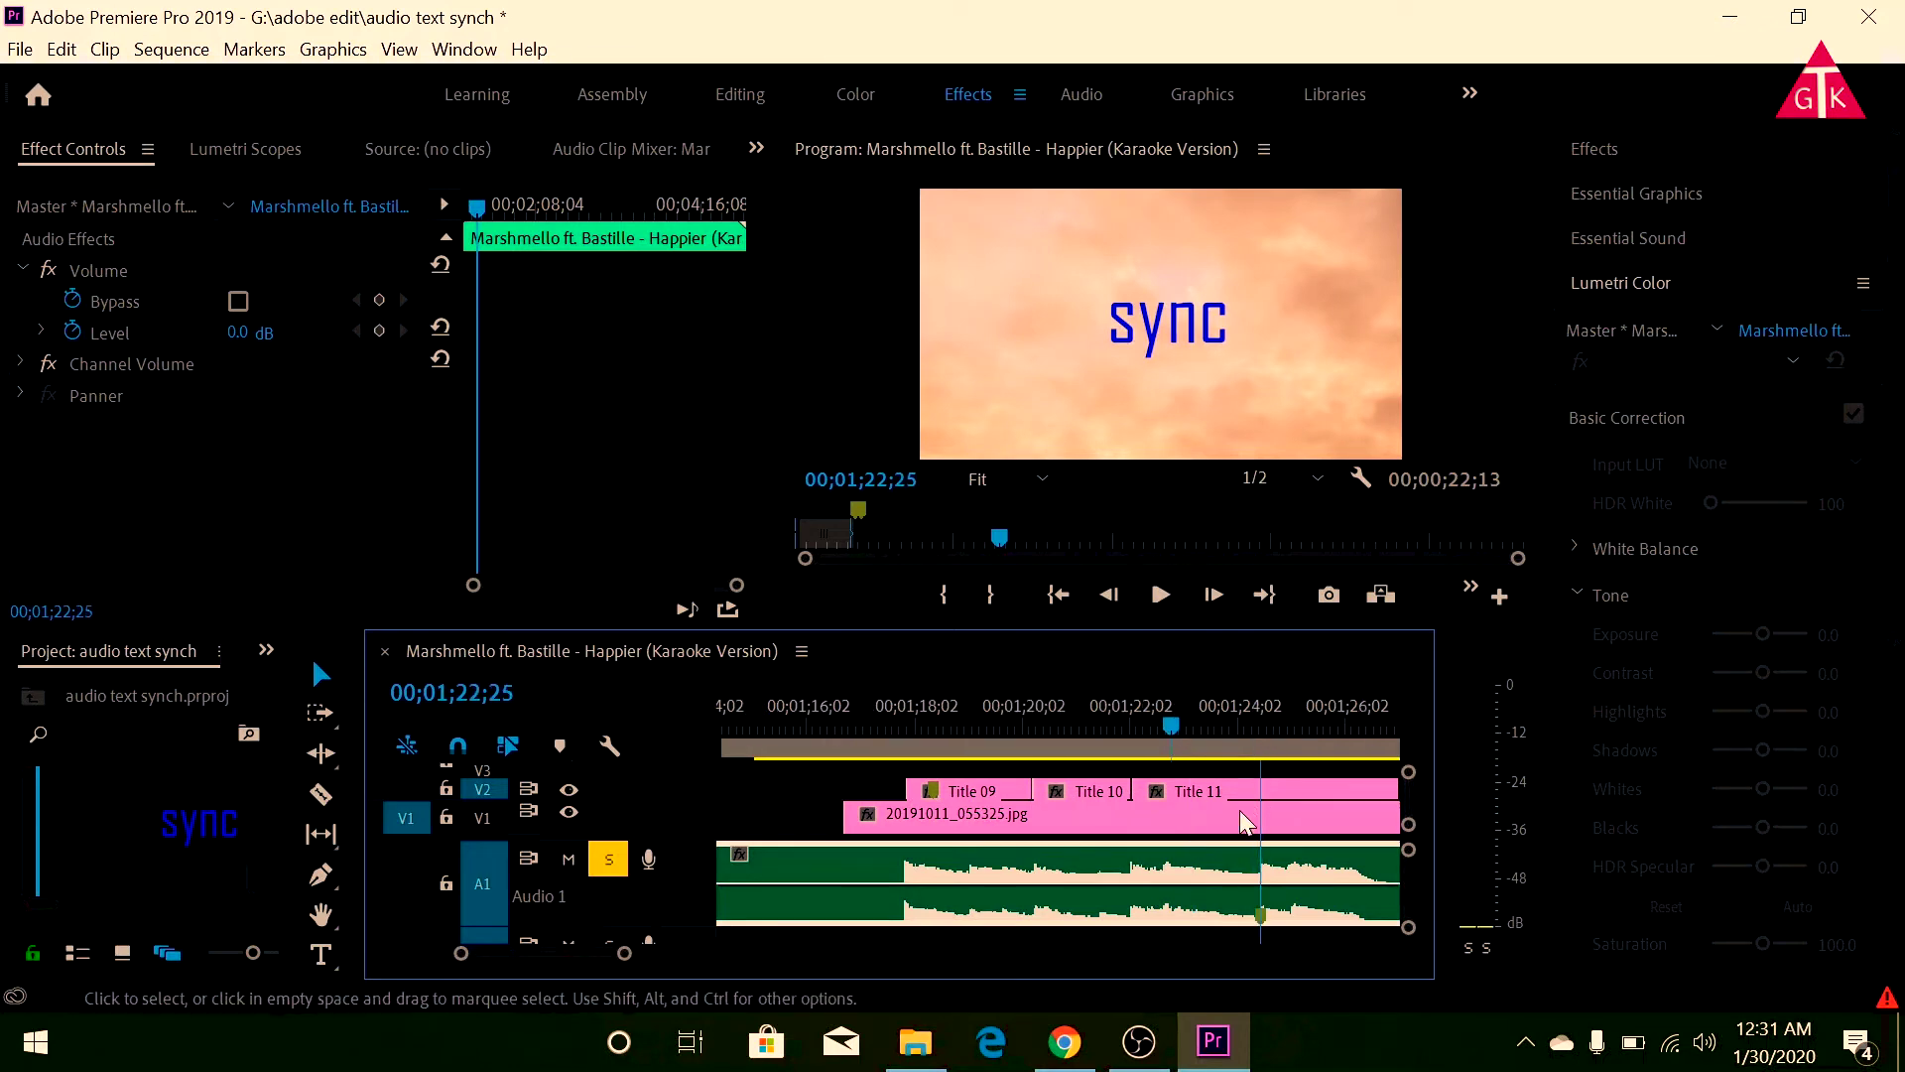
Trim Title 11's end near the playhead, then return the playhead to 00;01;15;19.
{"action": "left_click_drag", "start_coordinate": [1227, 790], "coordinate": [1082, 801]}
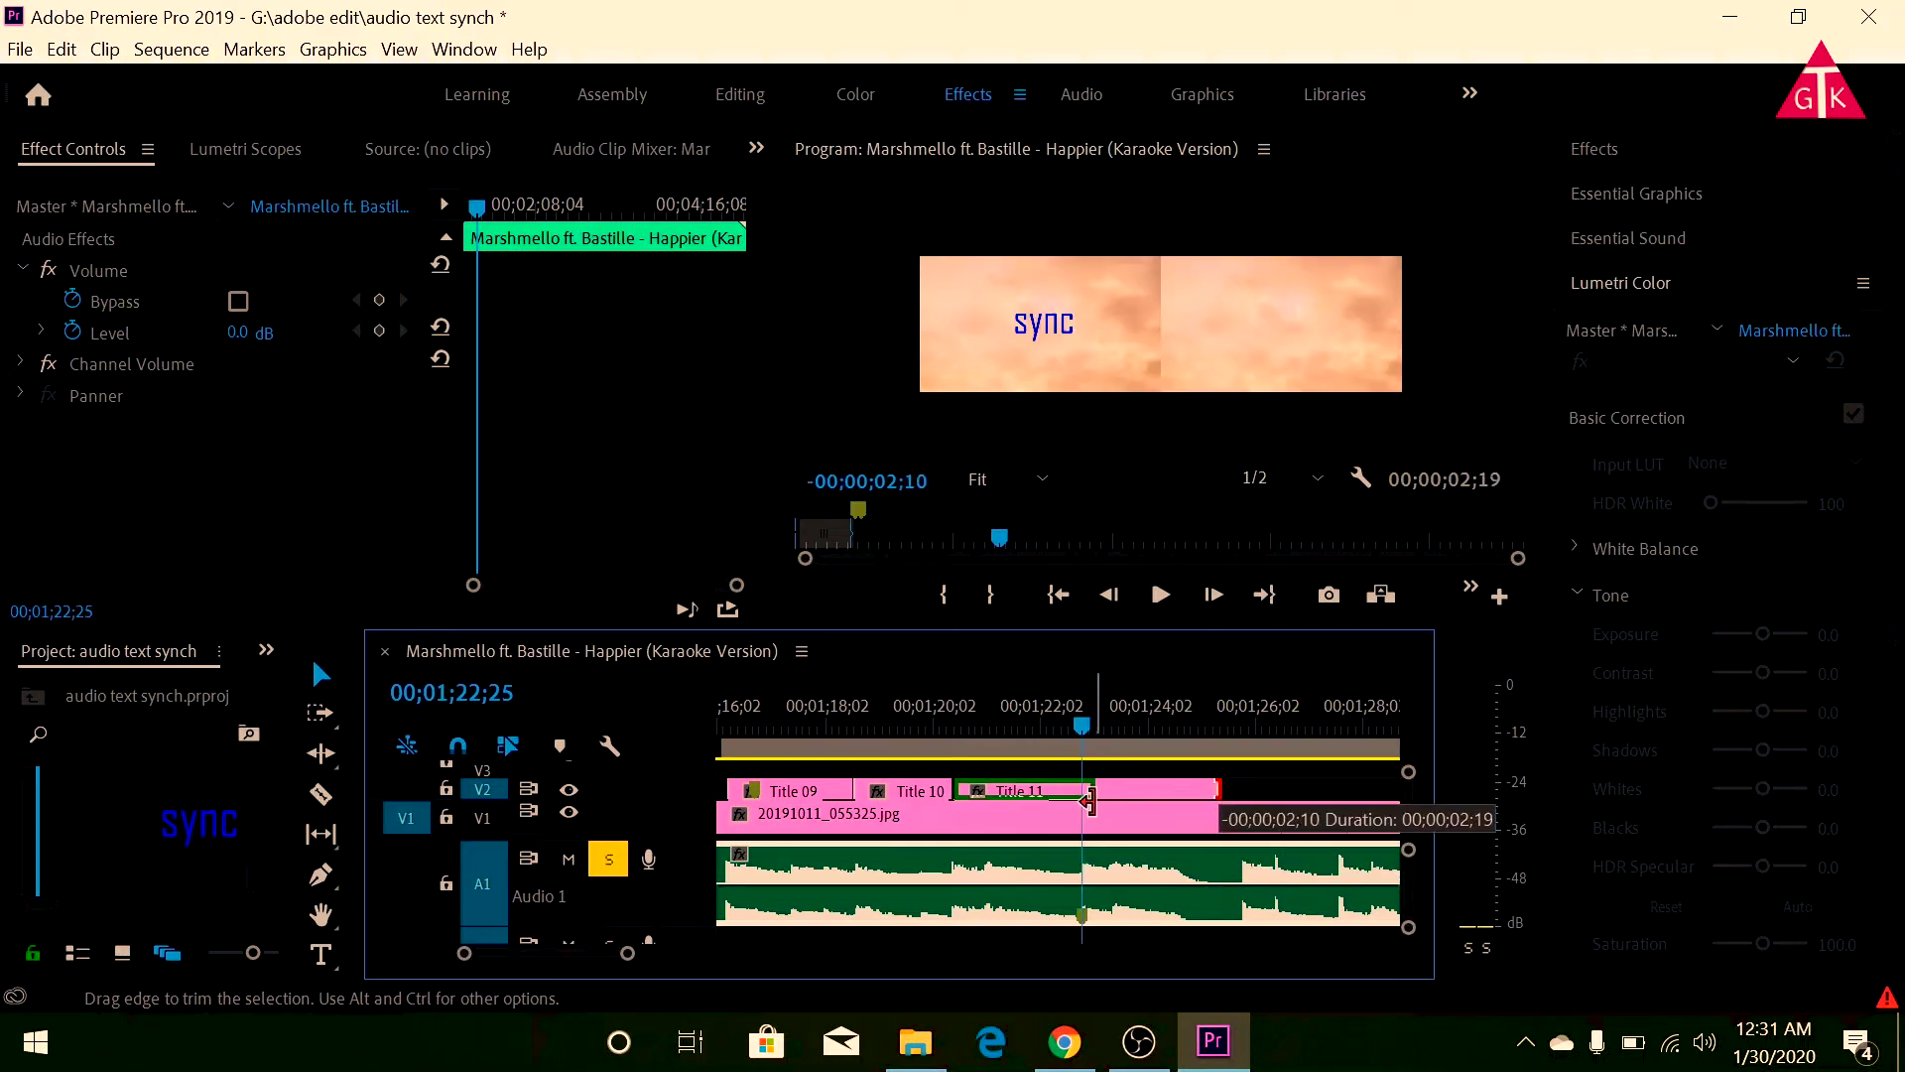
{"action": "left_click_drag", "start_coordinate": [1082, 802], "coordinate": [1082, 802]}
{"action": "scroll", "coordinate": [1062, 855], "scroll_direction": "up", "scroll_amount": 9}
{"action": "scroll", "coordinate": [1099, 800], "scroll_direction": "down", "scroll_amount": 3}
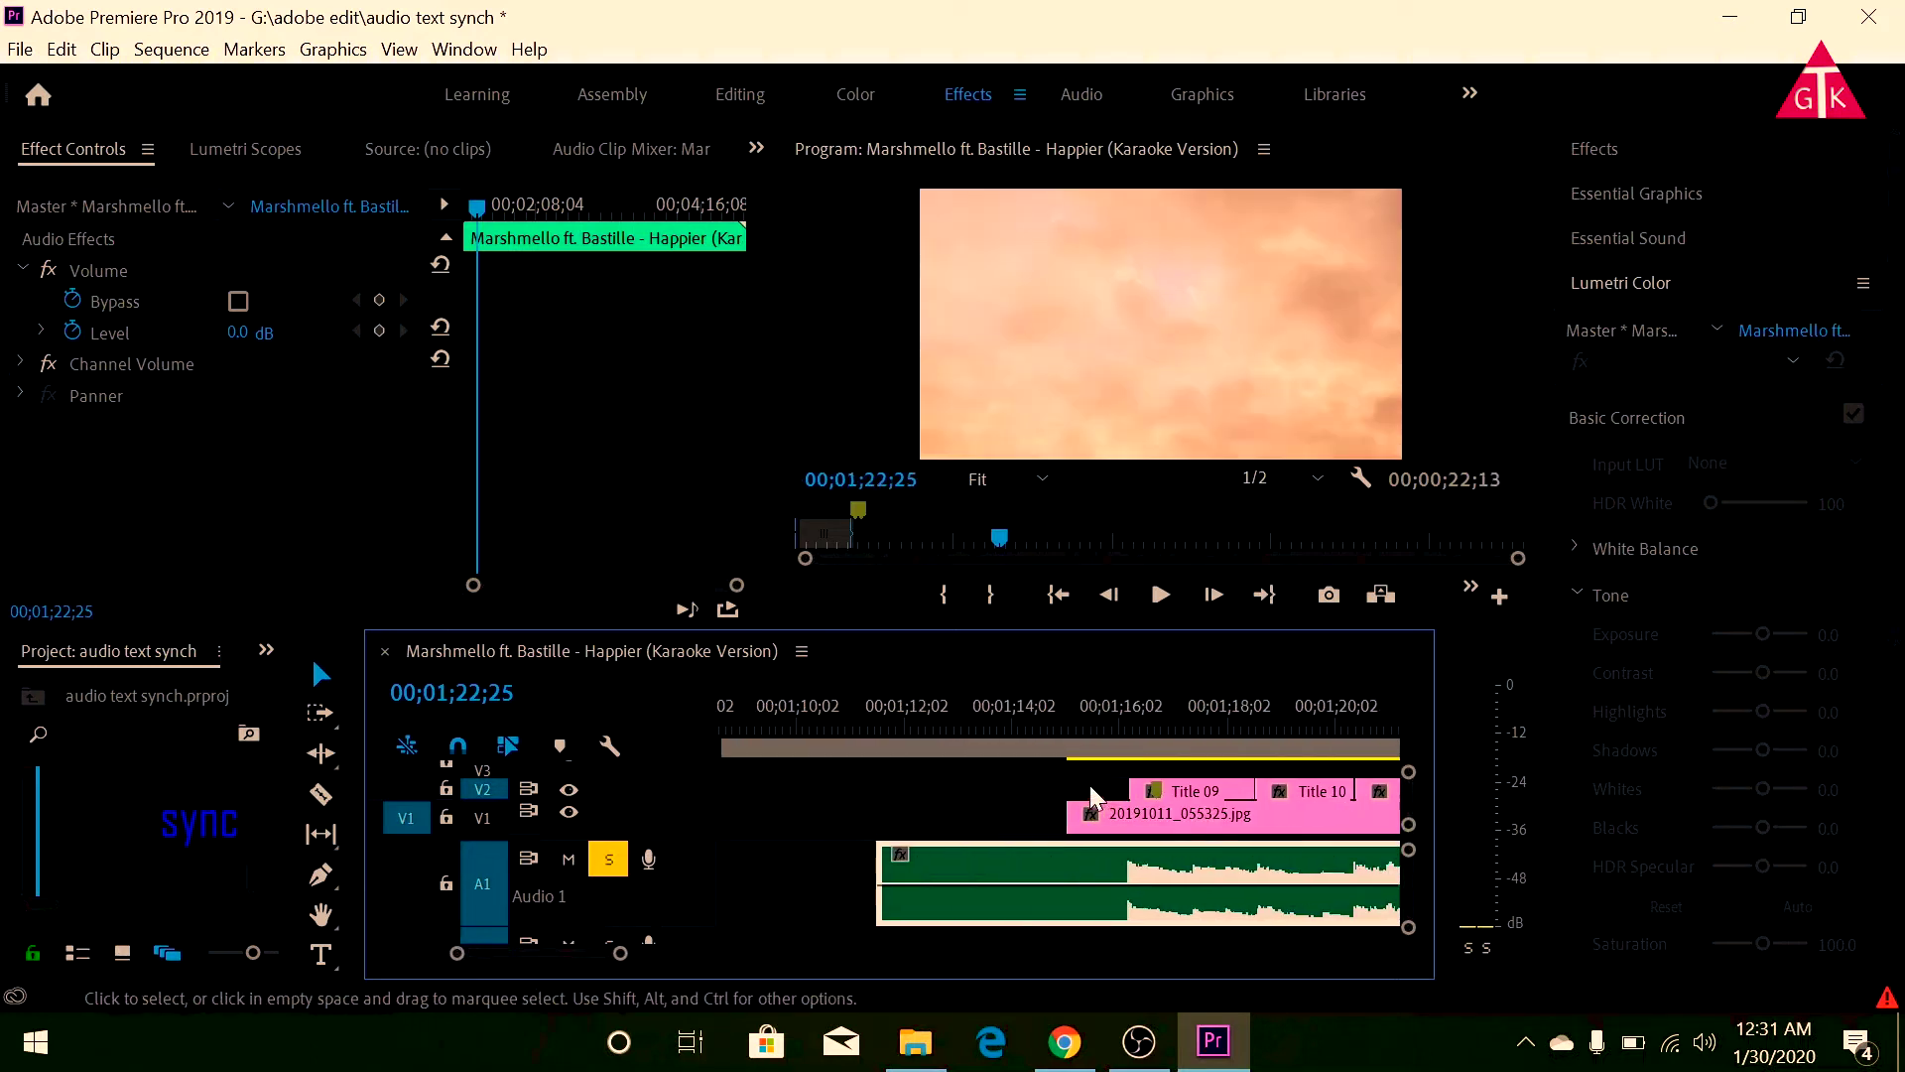
{"action": "left_click", "coordinate": [1099, 707]}
{"action": "scroll", "coordinate": [1088, 760], "scroll_direction": "down", "scroll_amount": 3}
{"action": "scroll", "coordinate": [1087, 759], "scroll_direction": "down", "scroll_amount": 2}
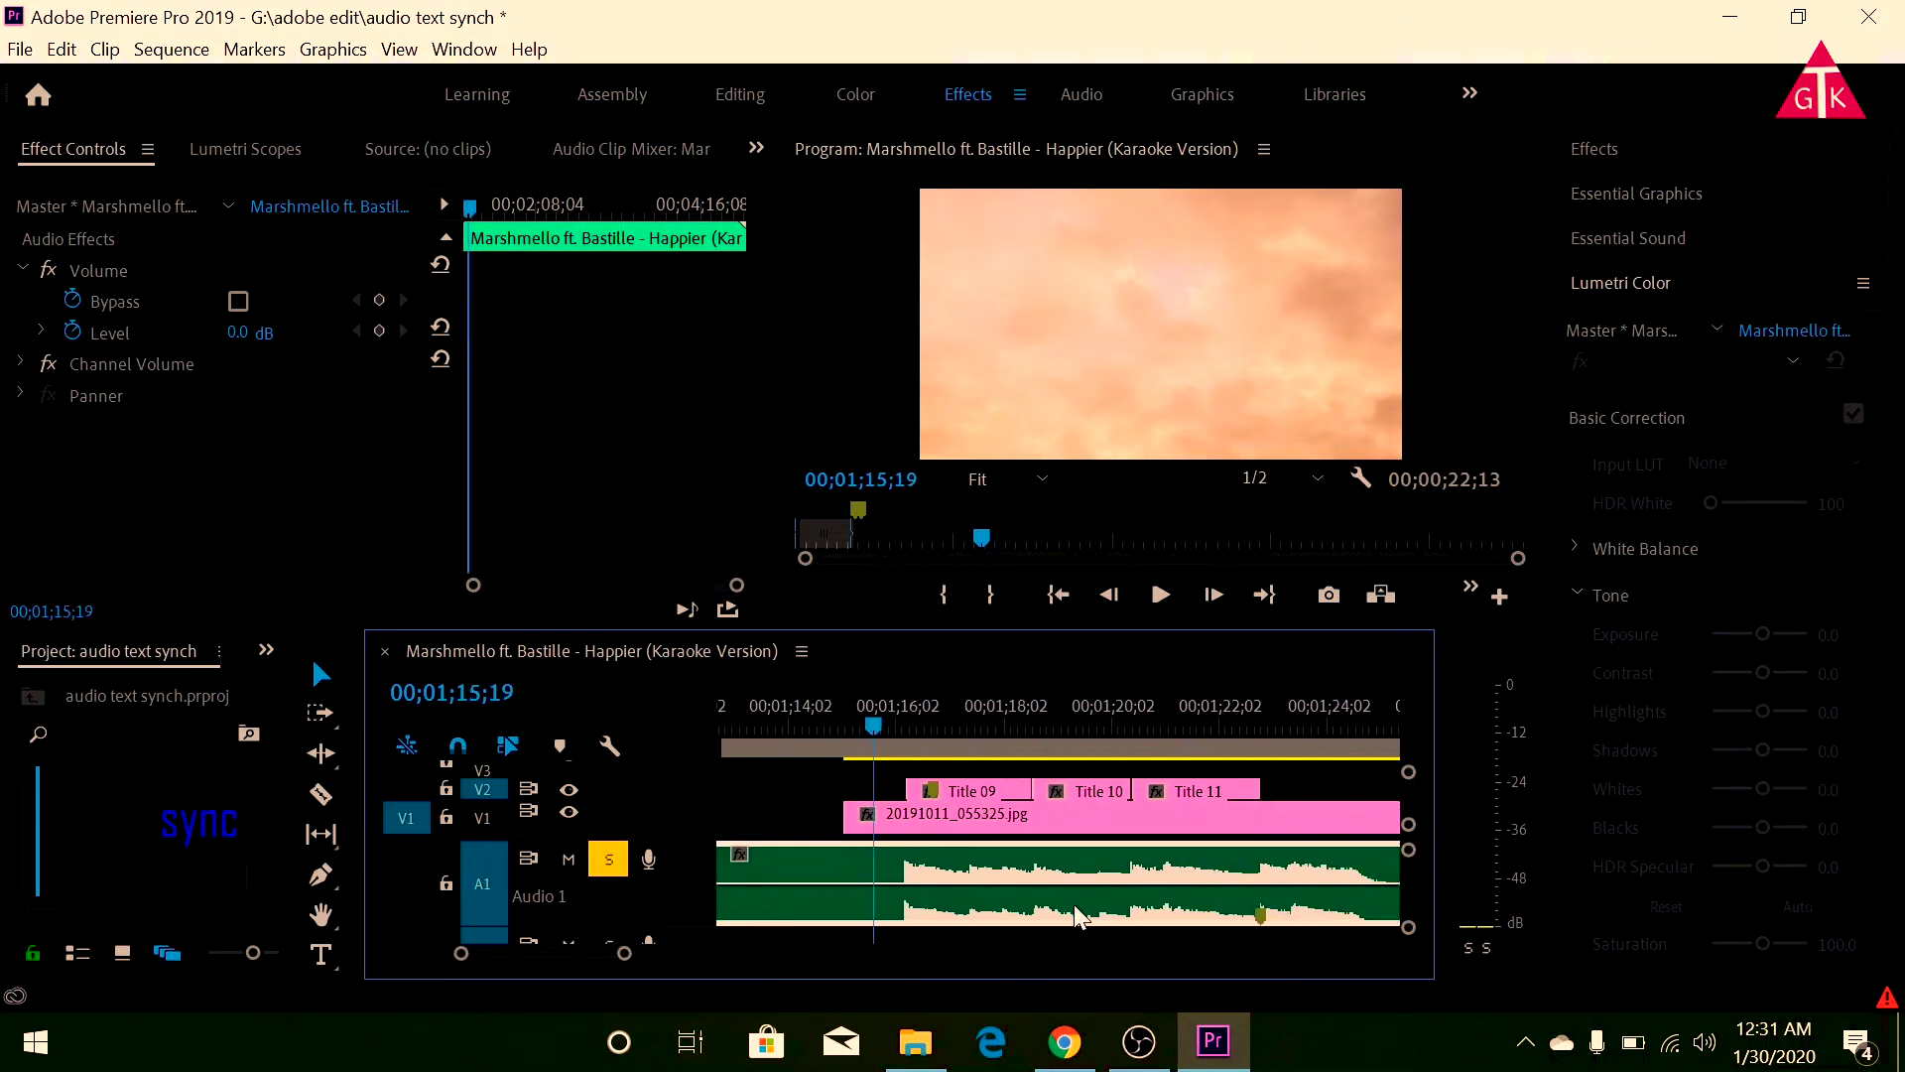
{"action": "scroll", "coordinate": [794, 888], "scroll_direction": "down", "scroll_amount": 2}
{"action": "mouse_move", "coordinate": [791, 896]}
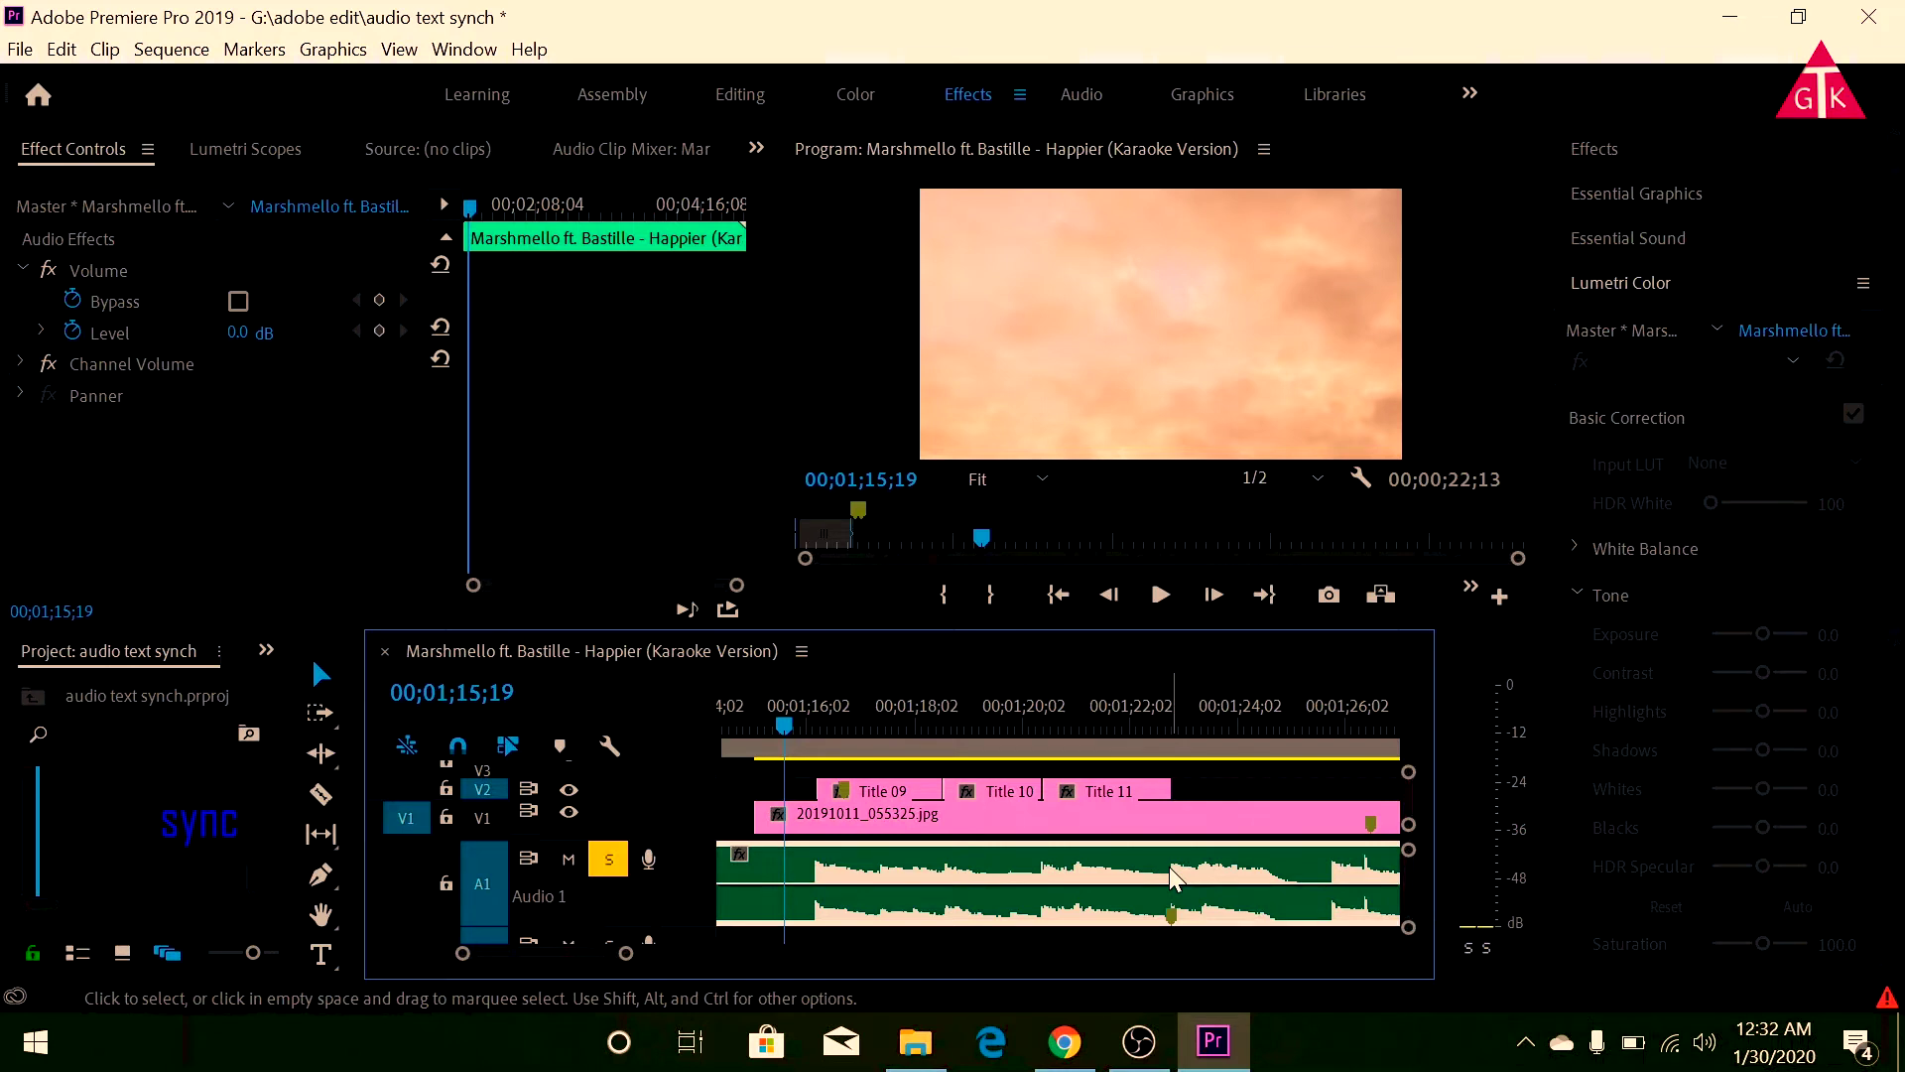
{"action": "left_click", "coordinate": [821, 707]}
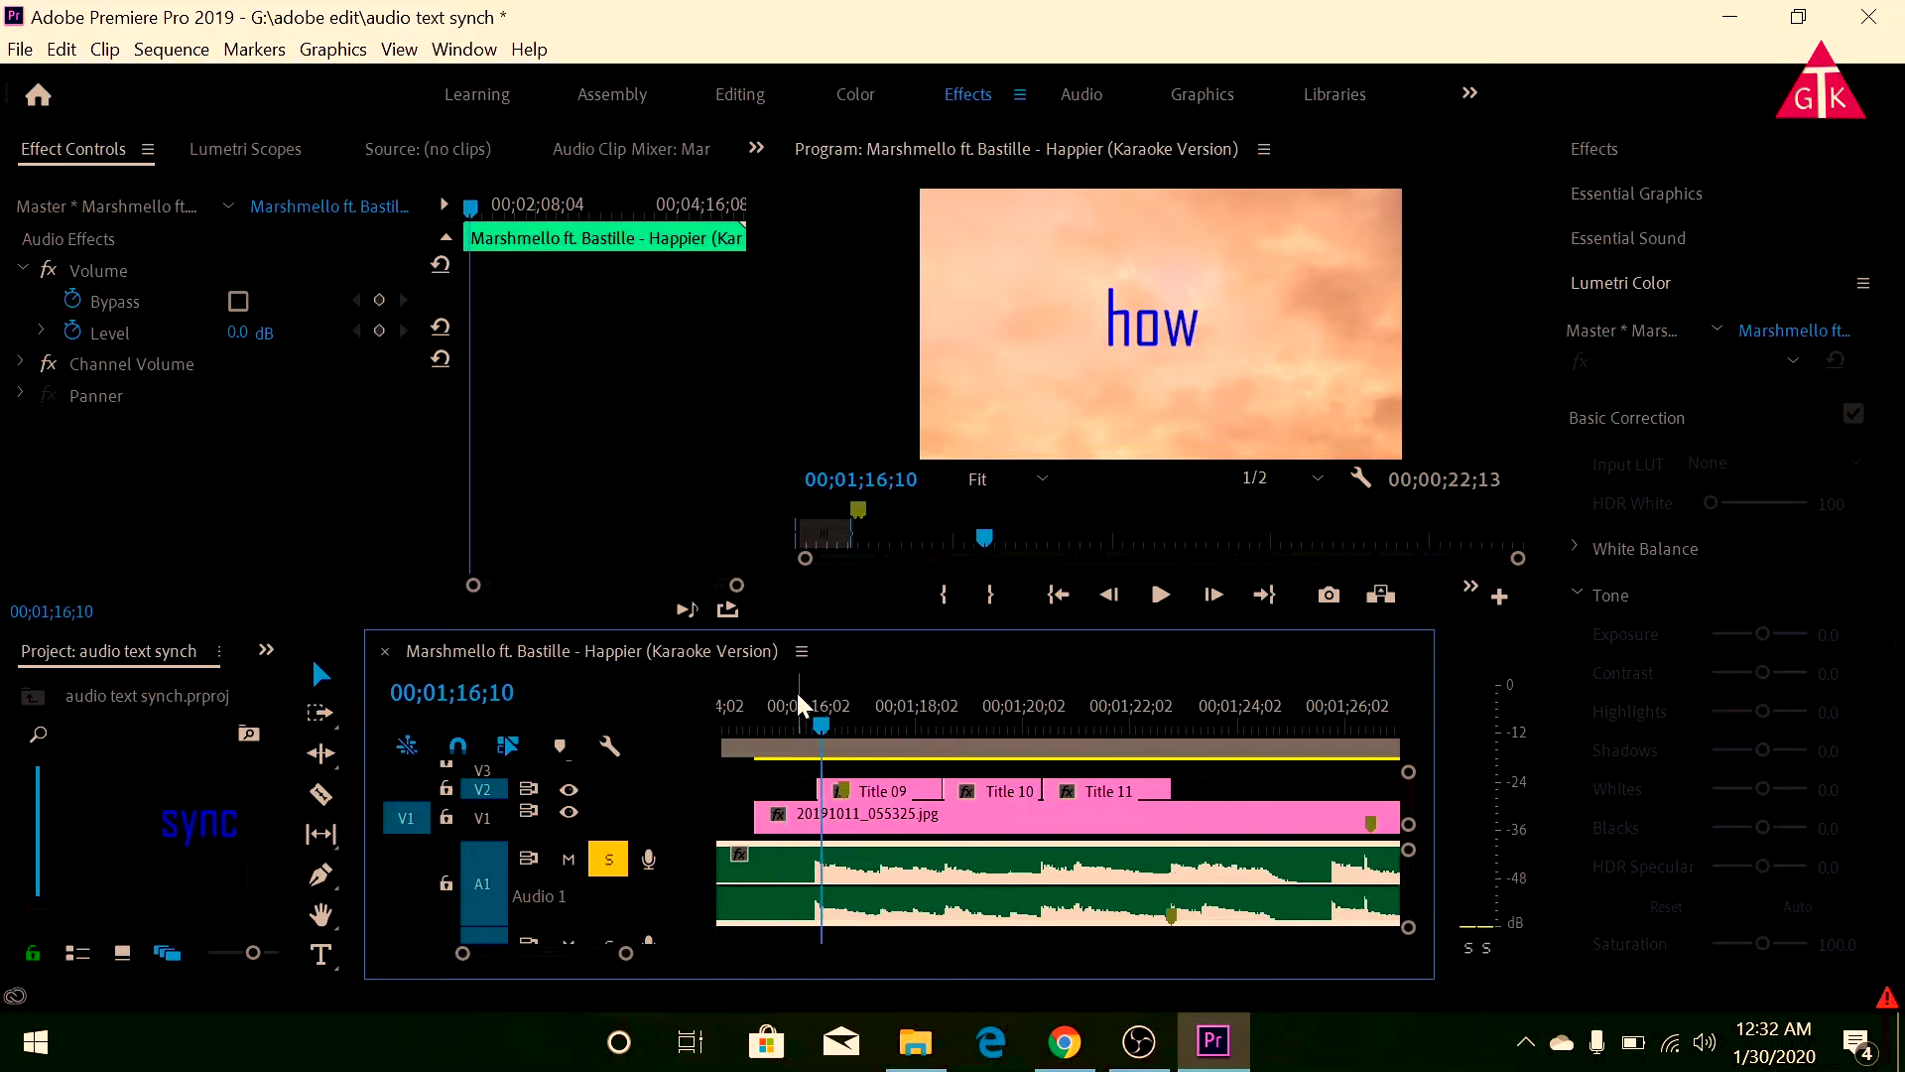
{"action": "key", "text": "space"}
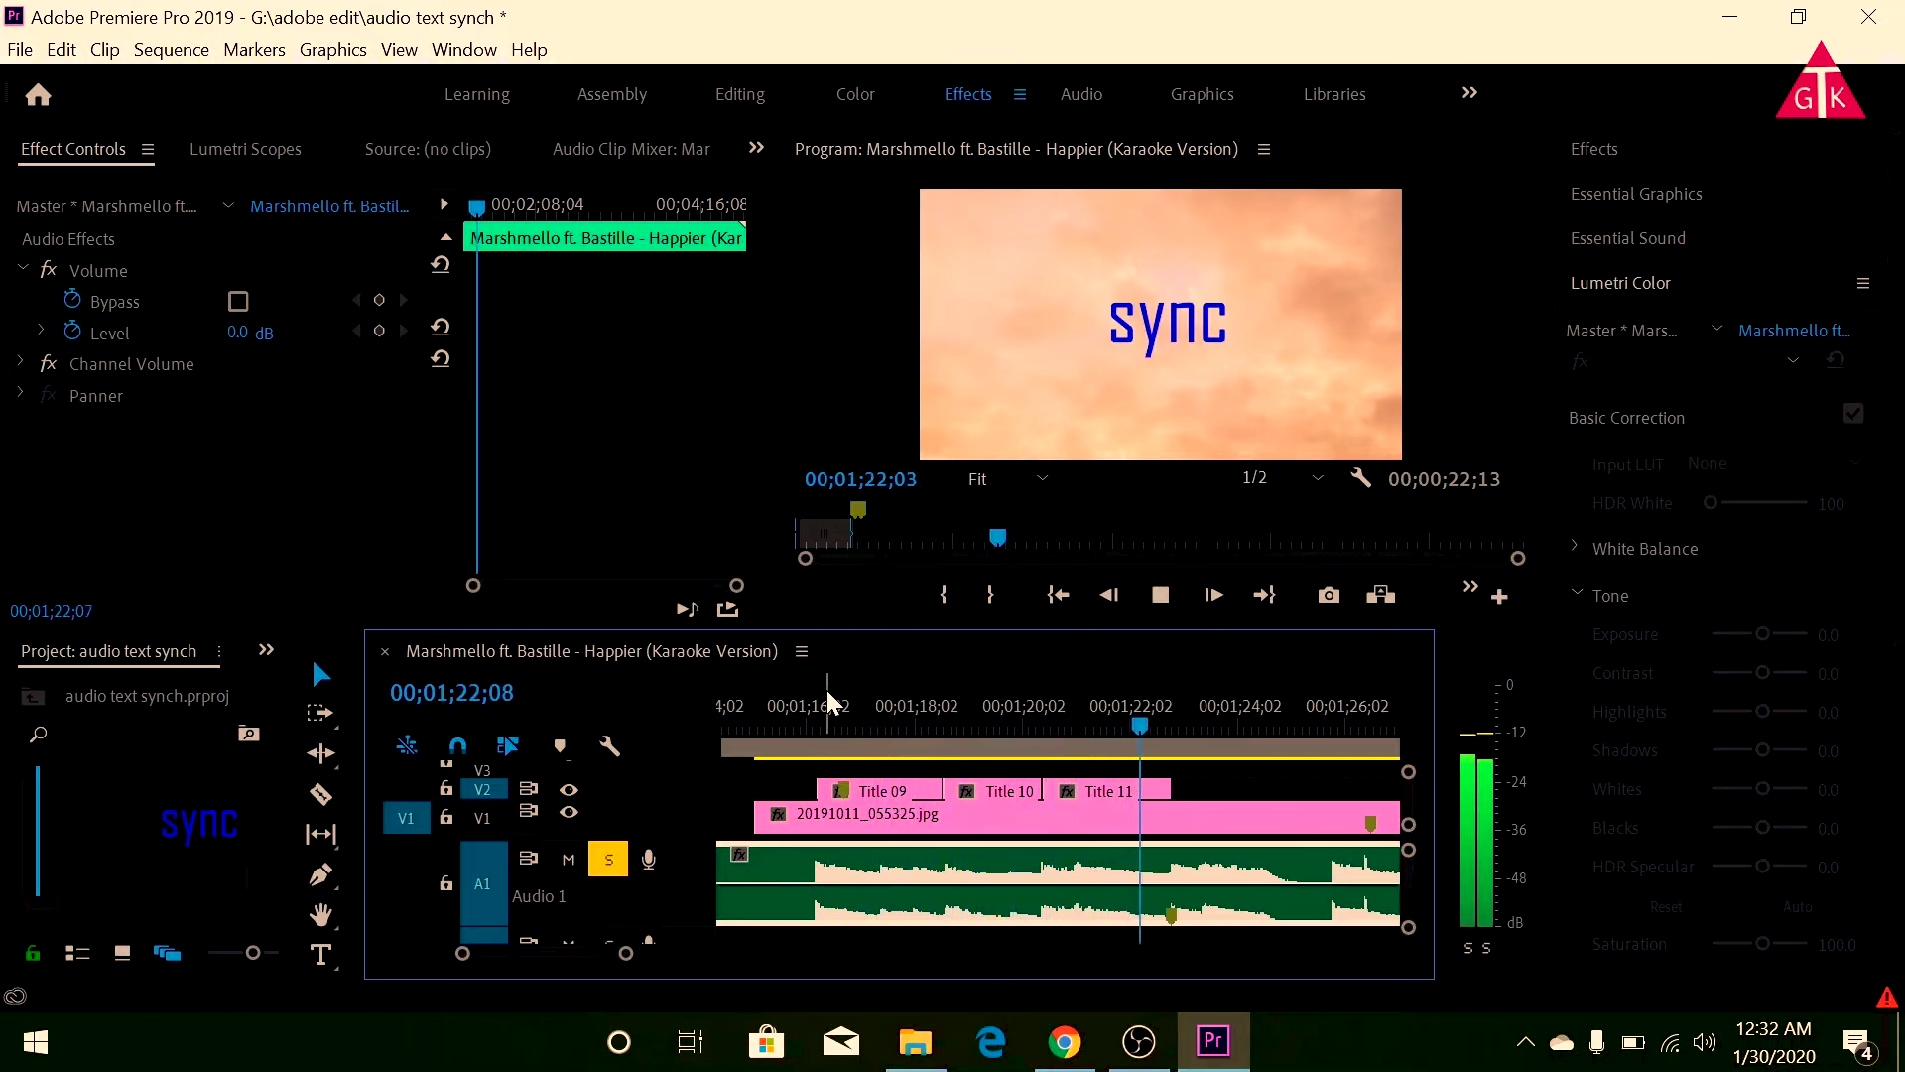
{"action": "left_click", "coordinate": [973, 699]}
{"action": "key", "text": "Down"}
{"action": "scroll", "coordinate": [982, 718], "scroll_direction": "down", "scroll_amount": 3}
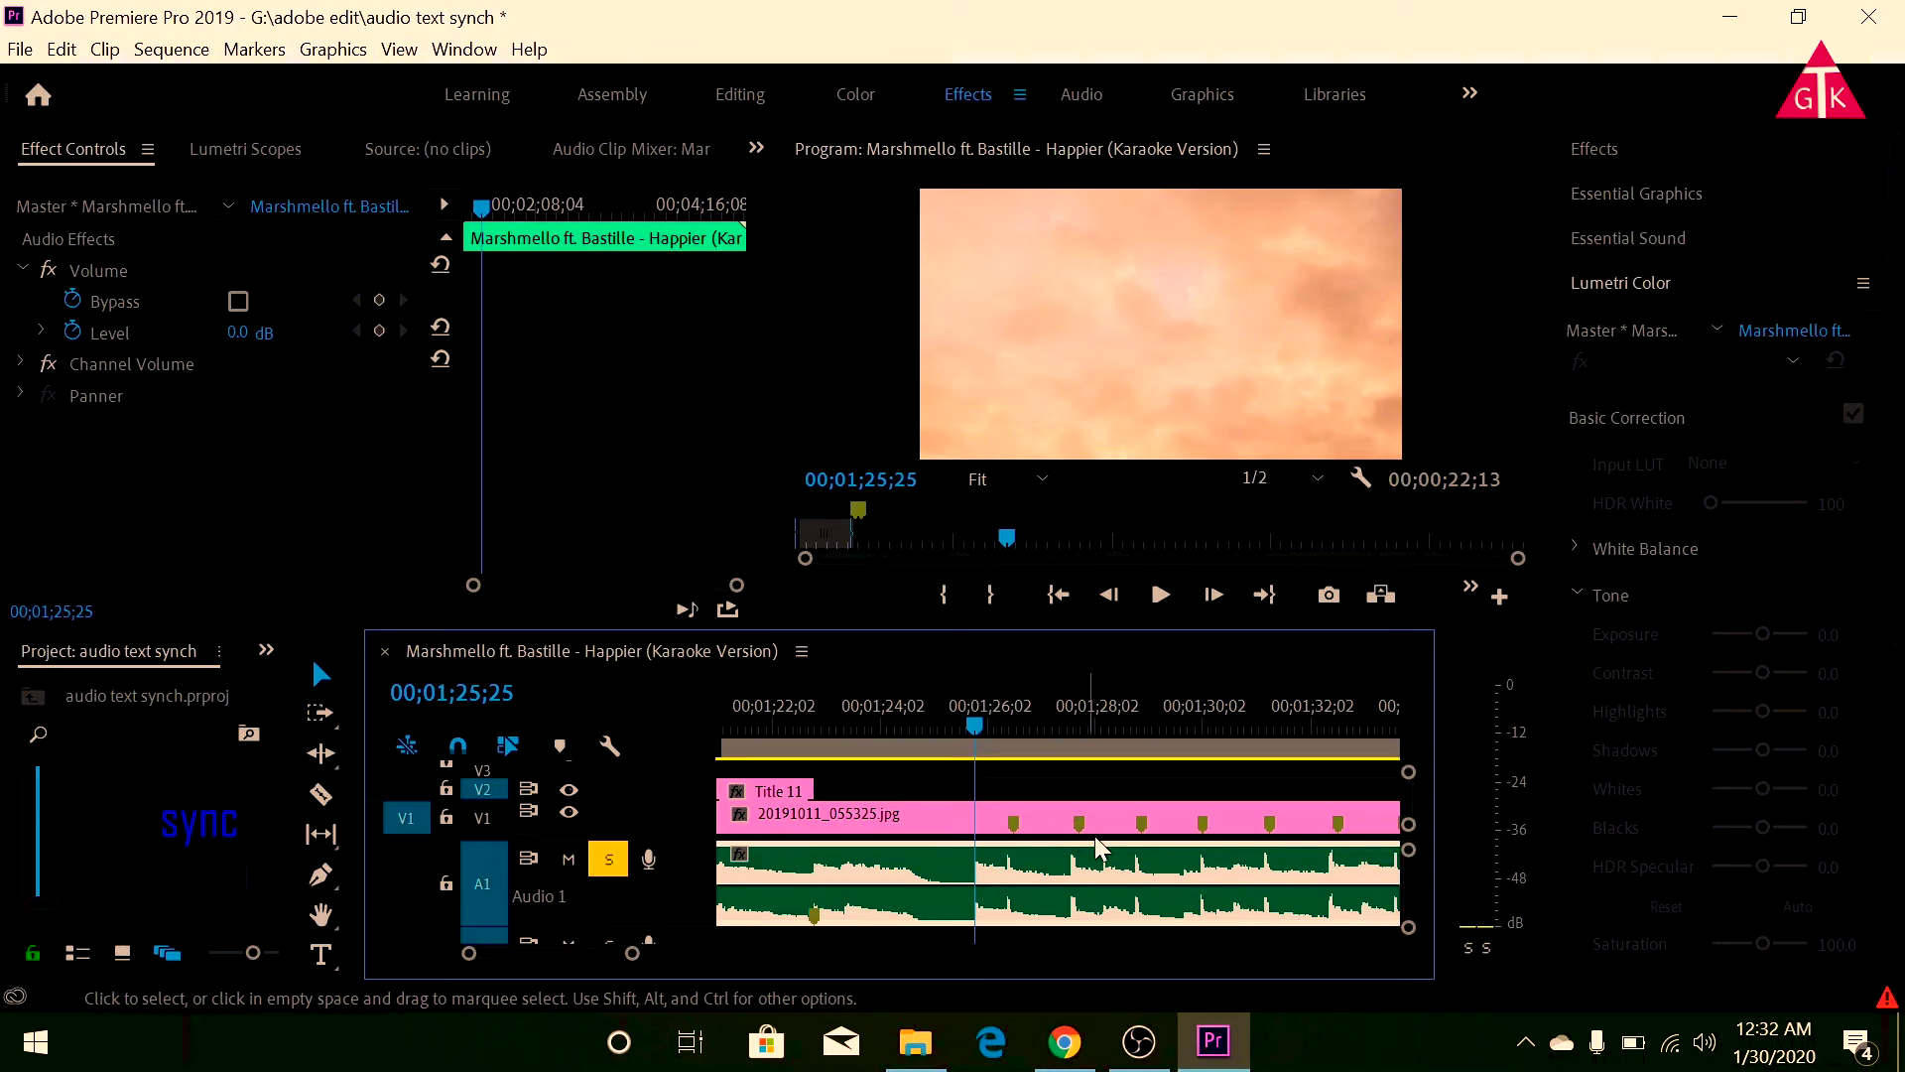
{"action": "key", "text": "space"}
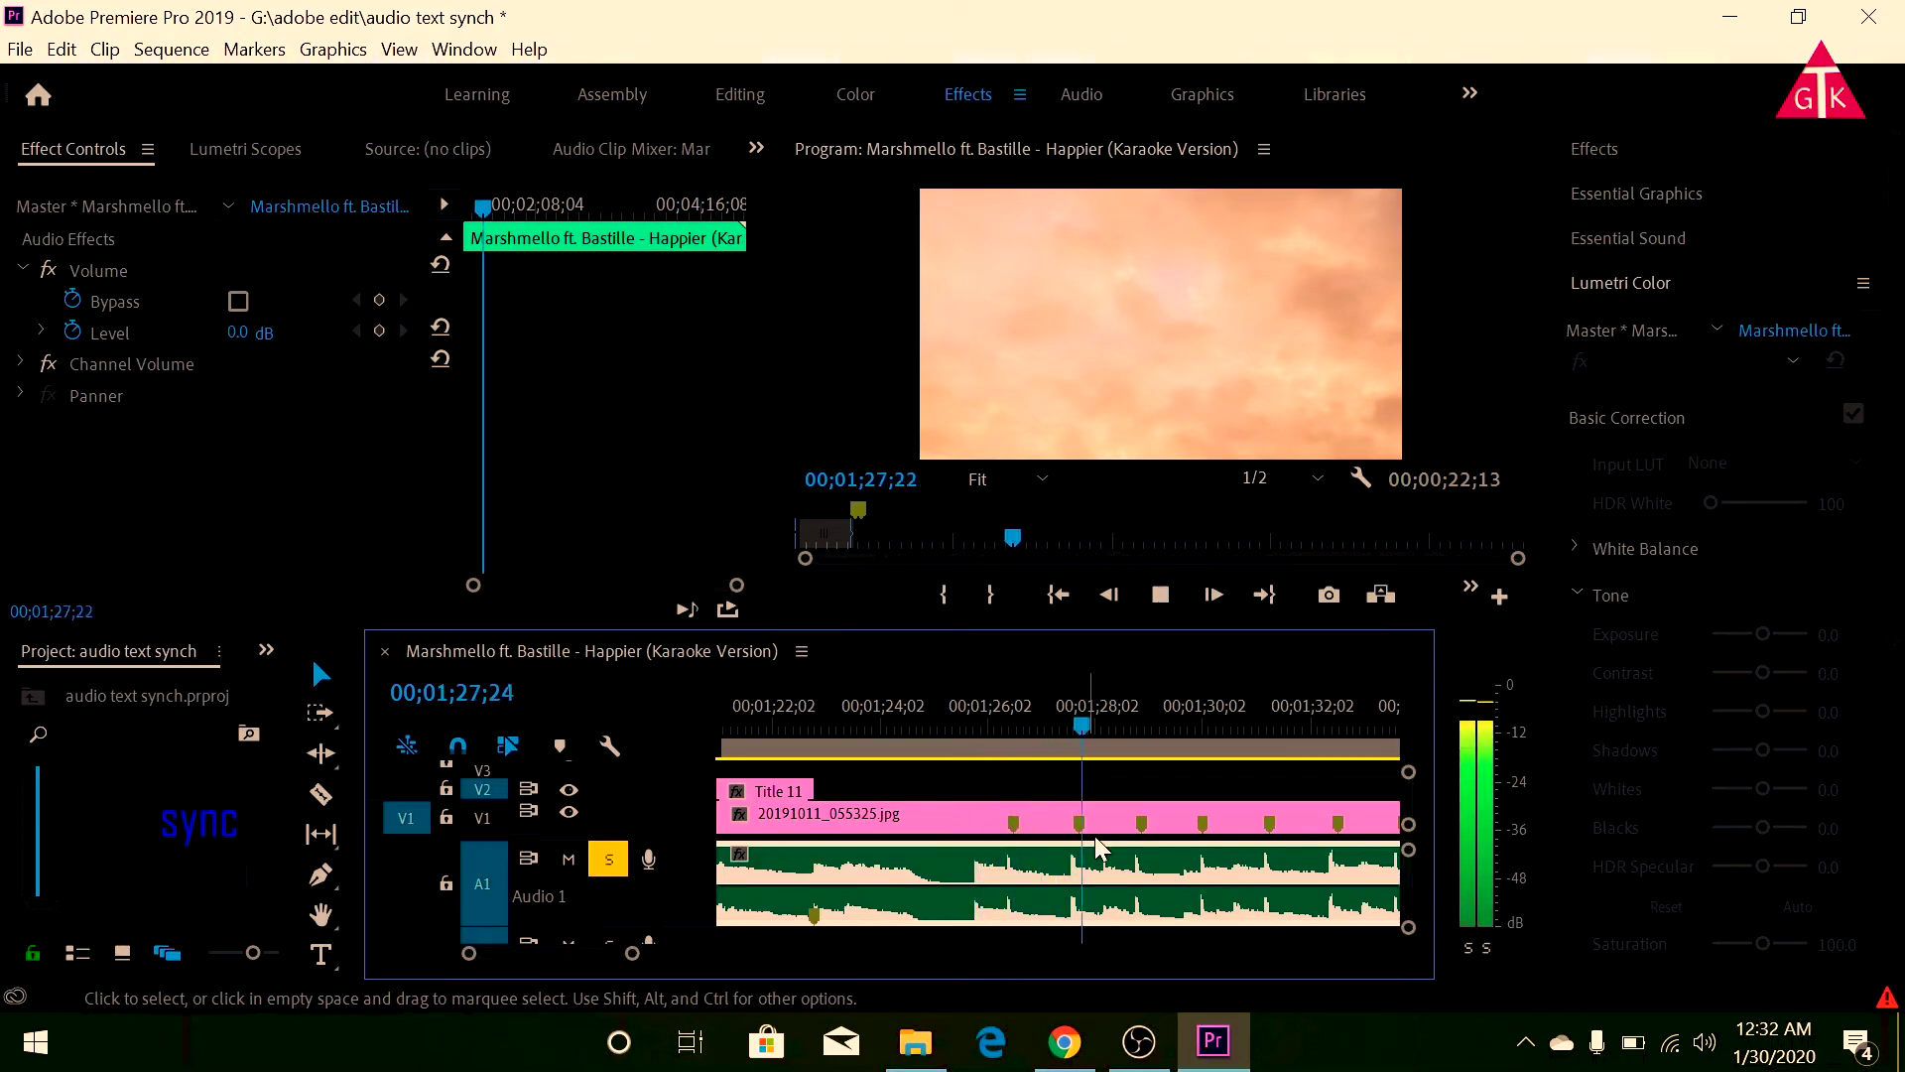
{"action": "key", "text": "space"}
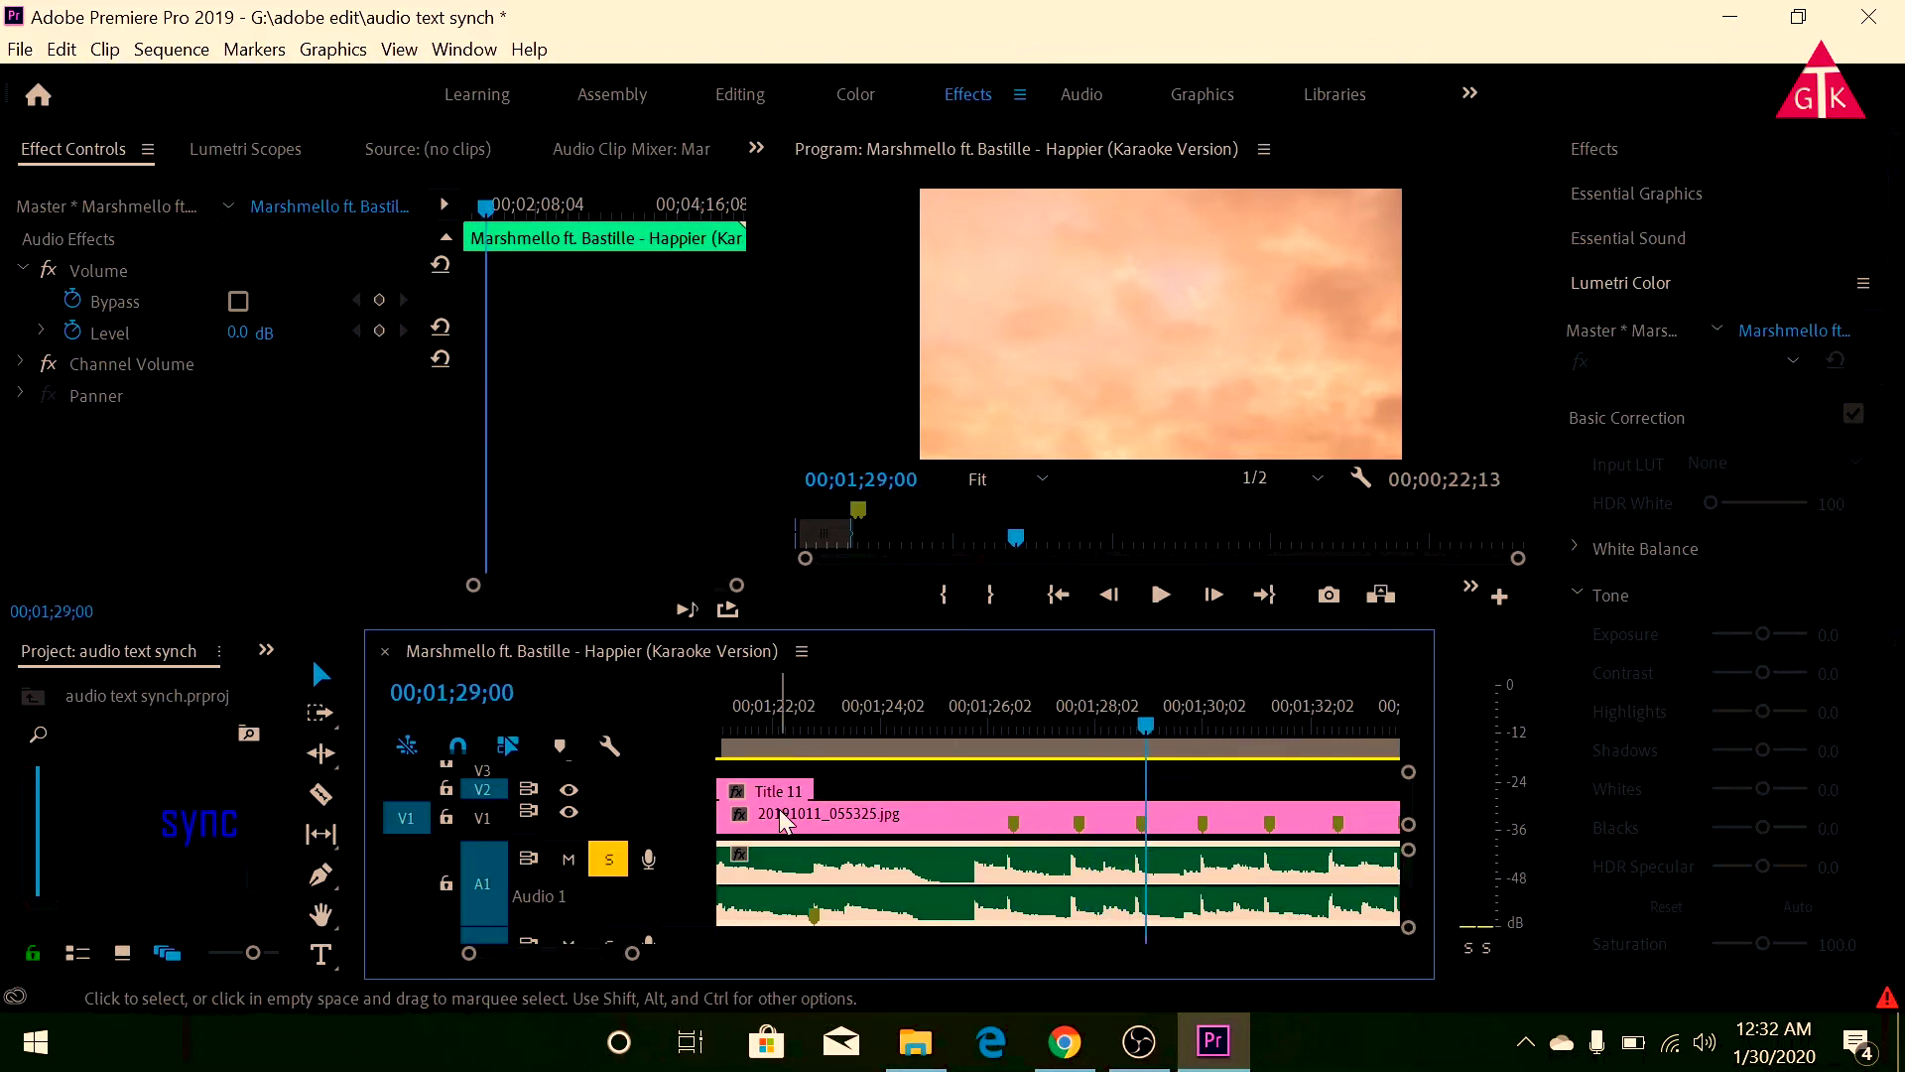
{"action": "scroll", "coordinate": [915, 782], "scroll_direction": "up", "scroll_amount": 3}
{"action": "scroll", "coordinate": [915, 782], "scroll_direction": "up", "scroll_amount": 3}
{"action": "left_click_drag", "start_coordinate": [855, 787], "coordinate": [1222, 796]}
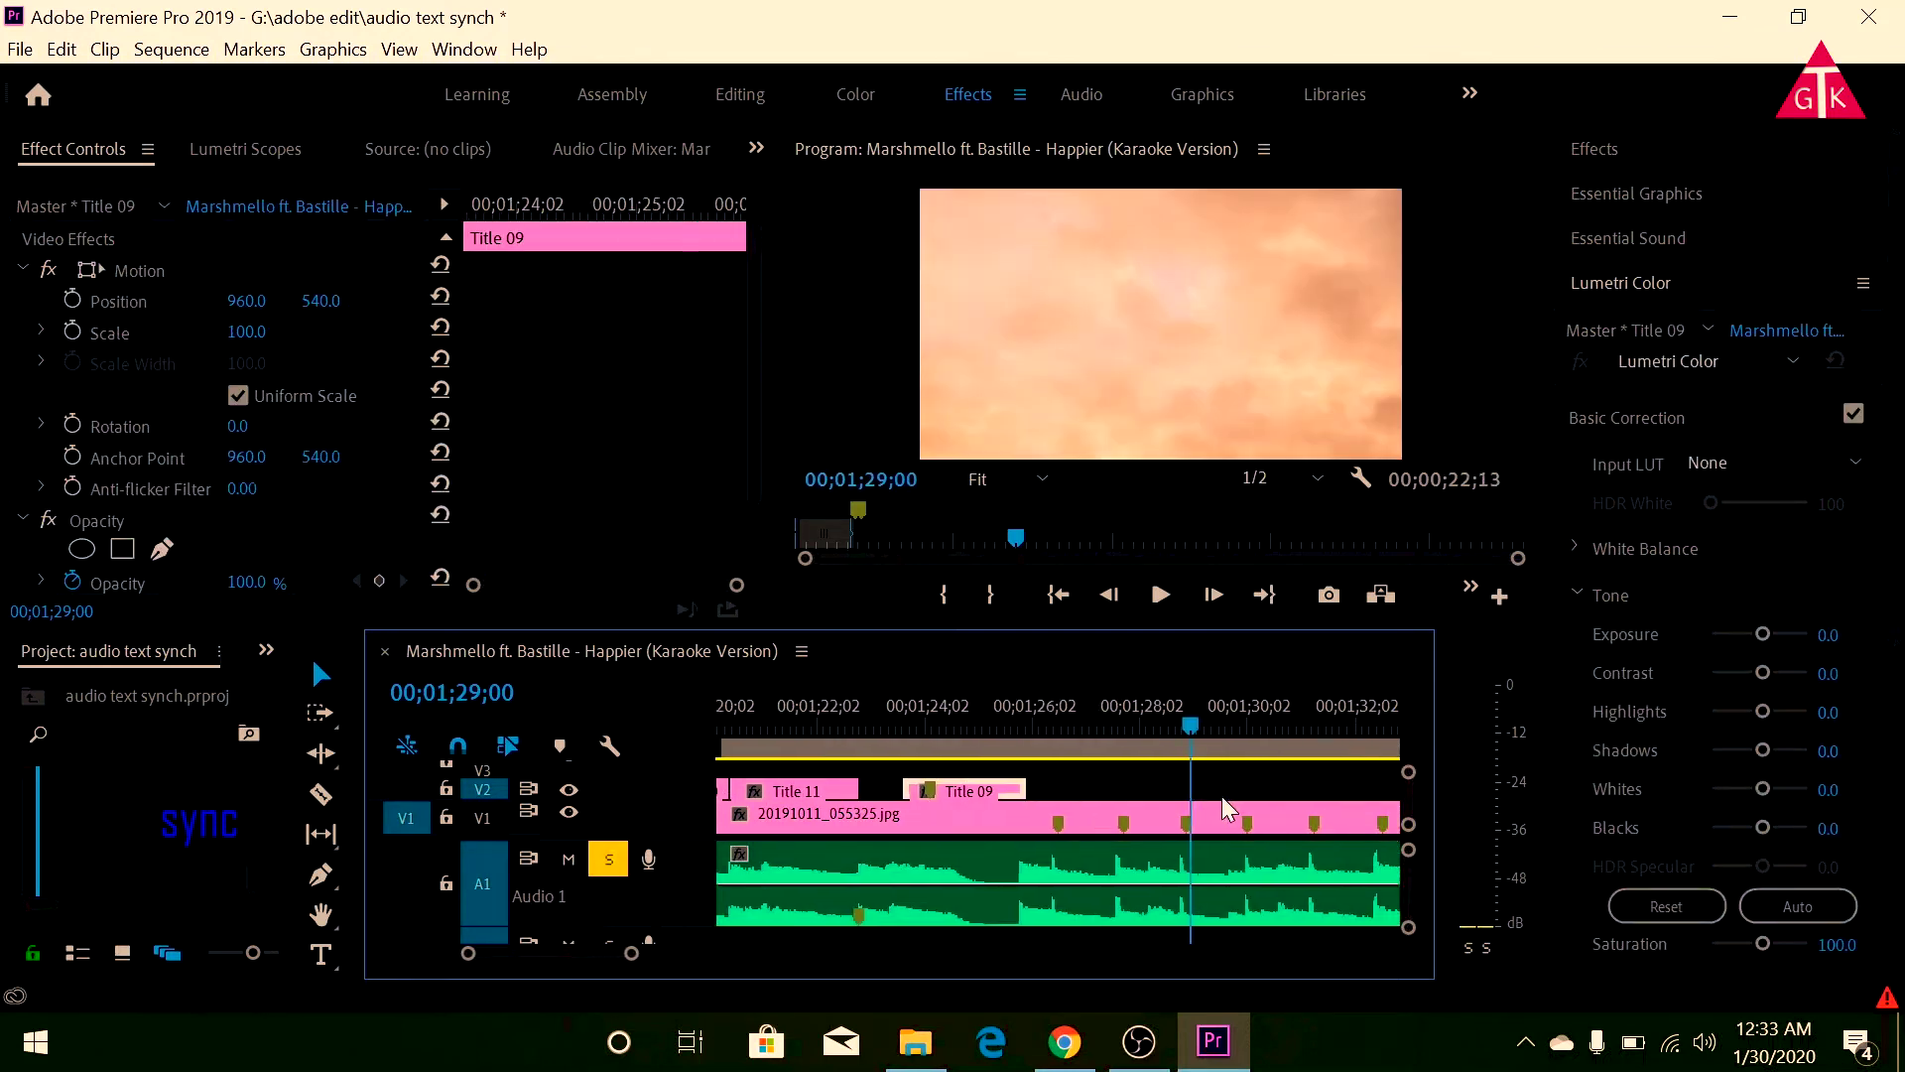
Move Title 09 later to start at 00;01;26;13 and trim it to end at 00;01;27;18.
{"action": "left_click_drag", "start_coordinate": [970, 788], "coordinate": [1118, 784]}
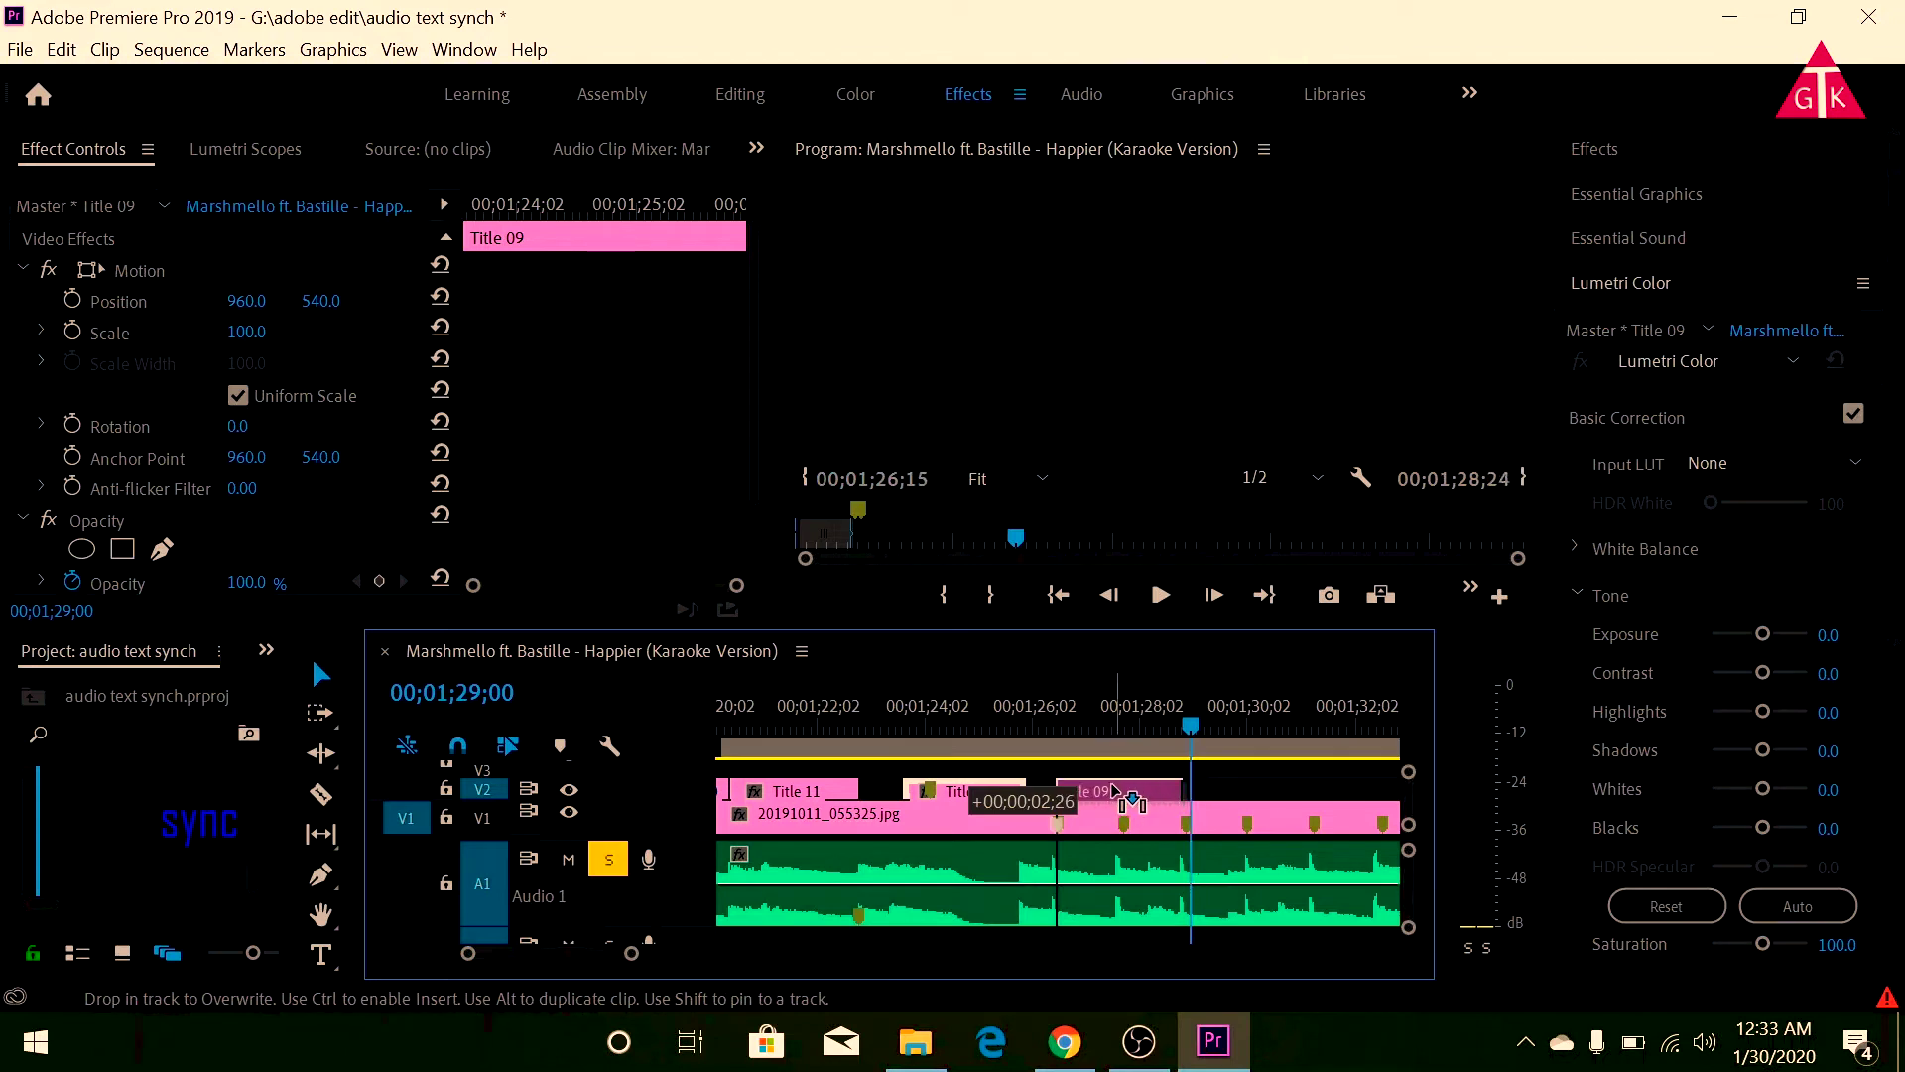
{"action": "left_click_drag", "start_coordinate": [1121, 791], "coordinate": [1119, 792]}
{"action": "left_click", "coordinate": [1046, 740]}
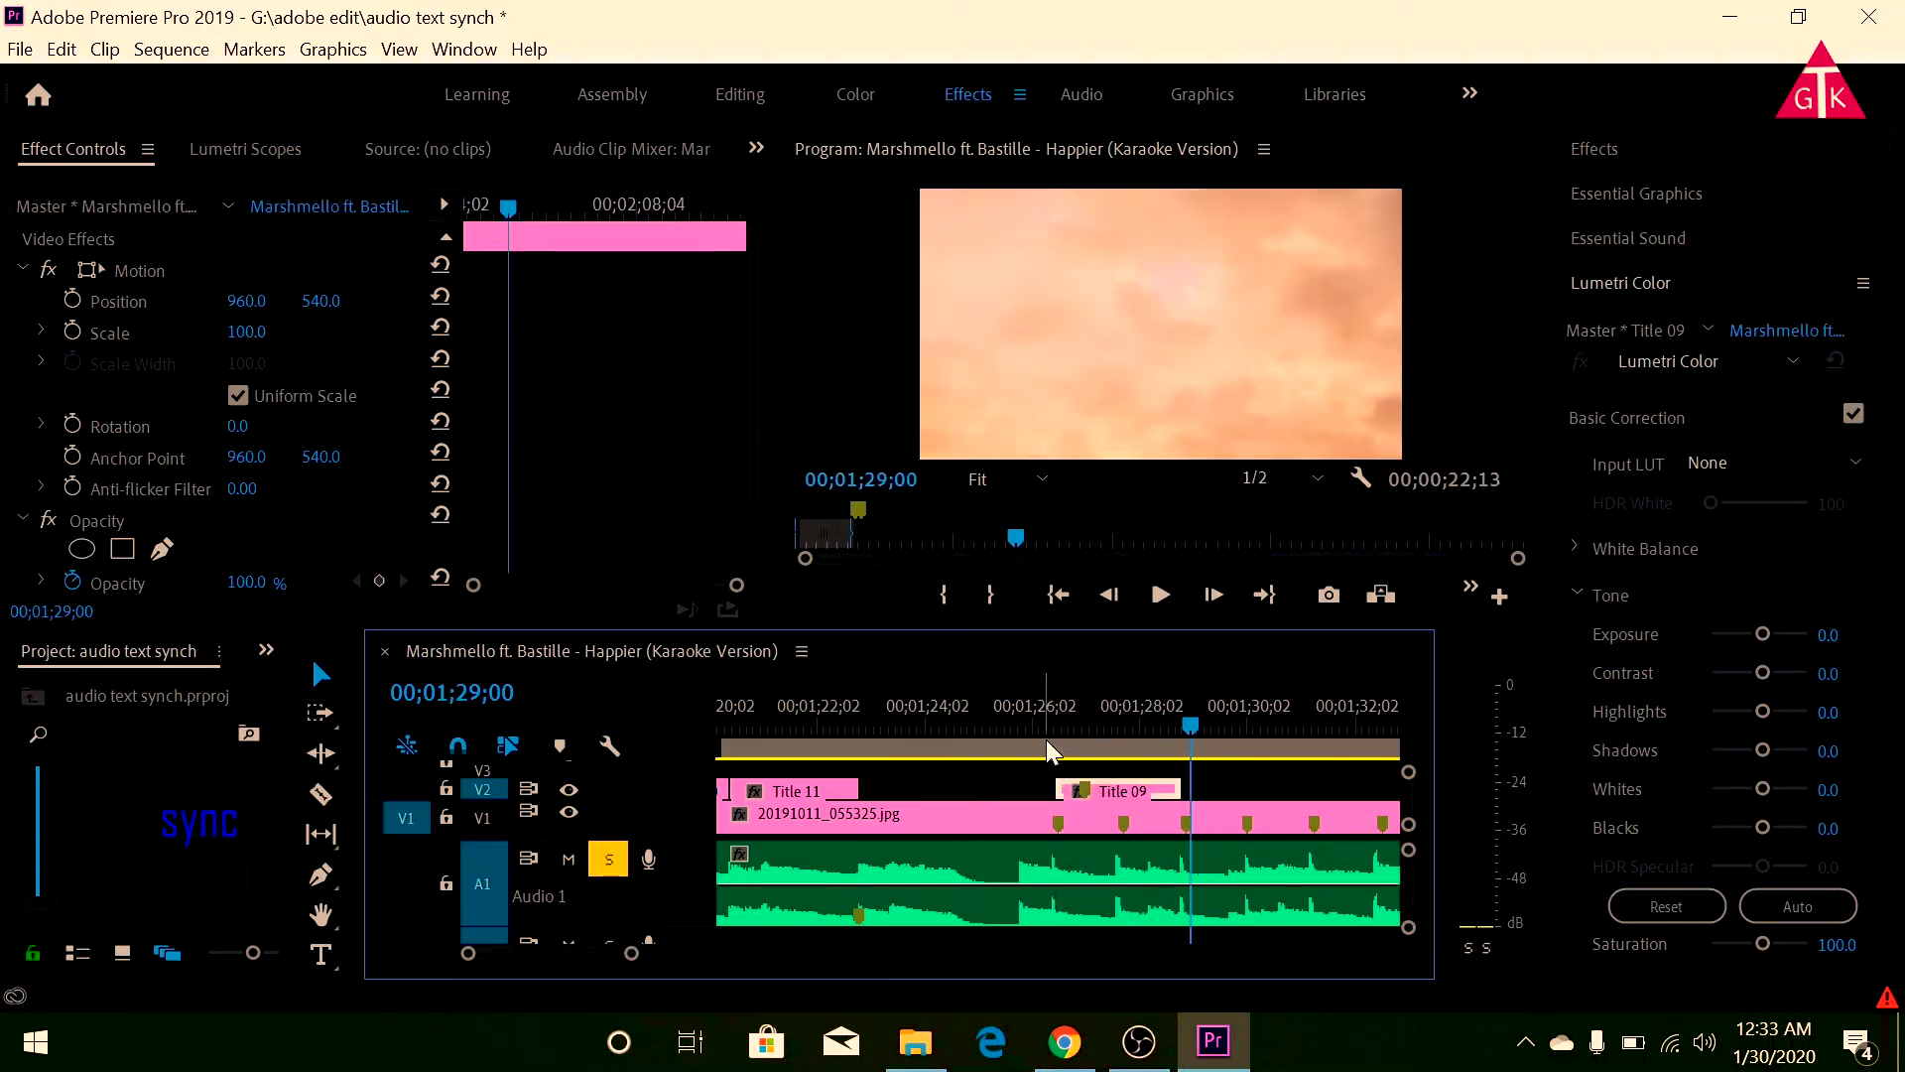
{"action": "left_click", "coordinate": [1049, 722]}
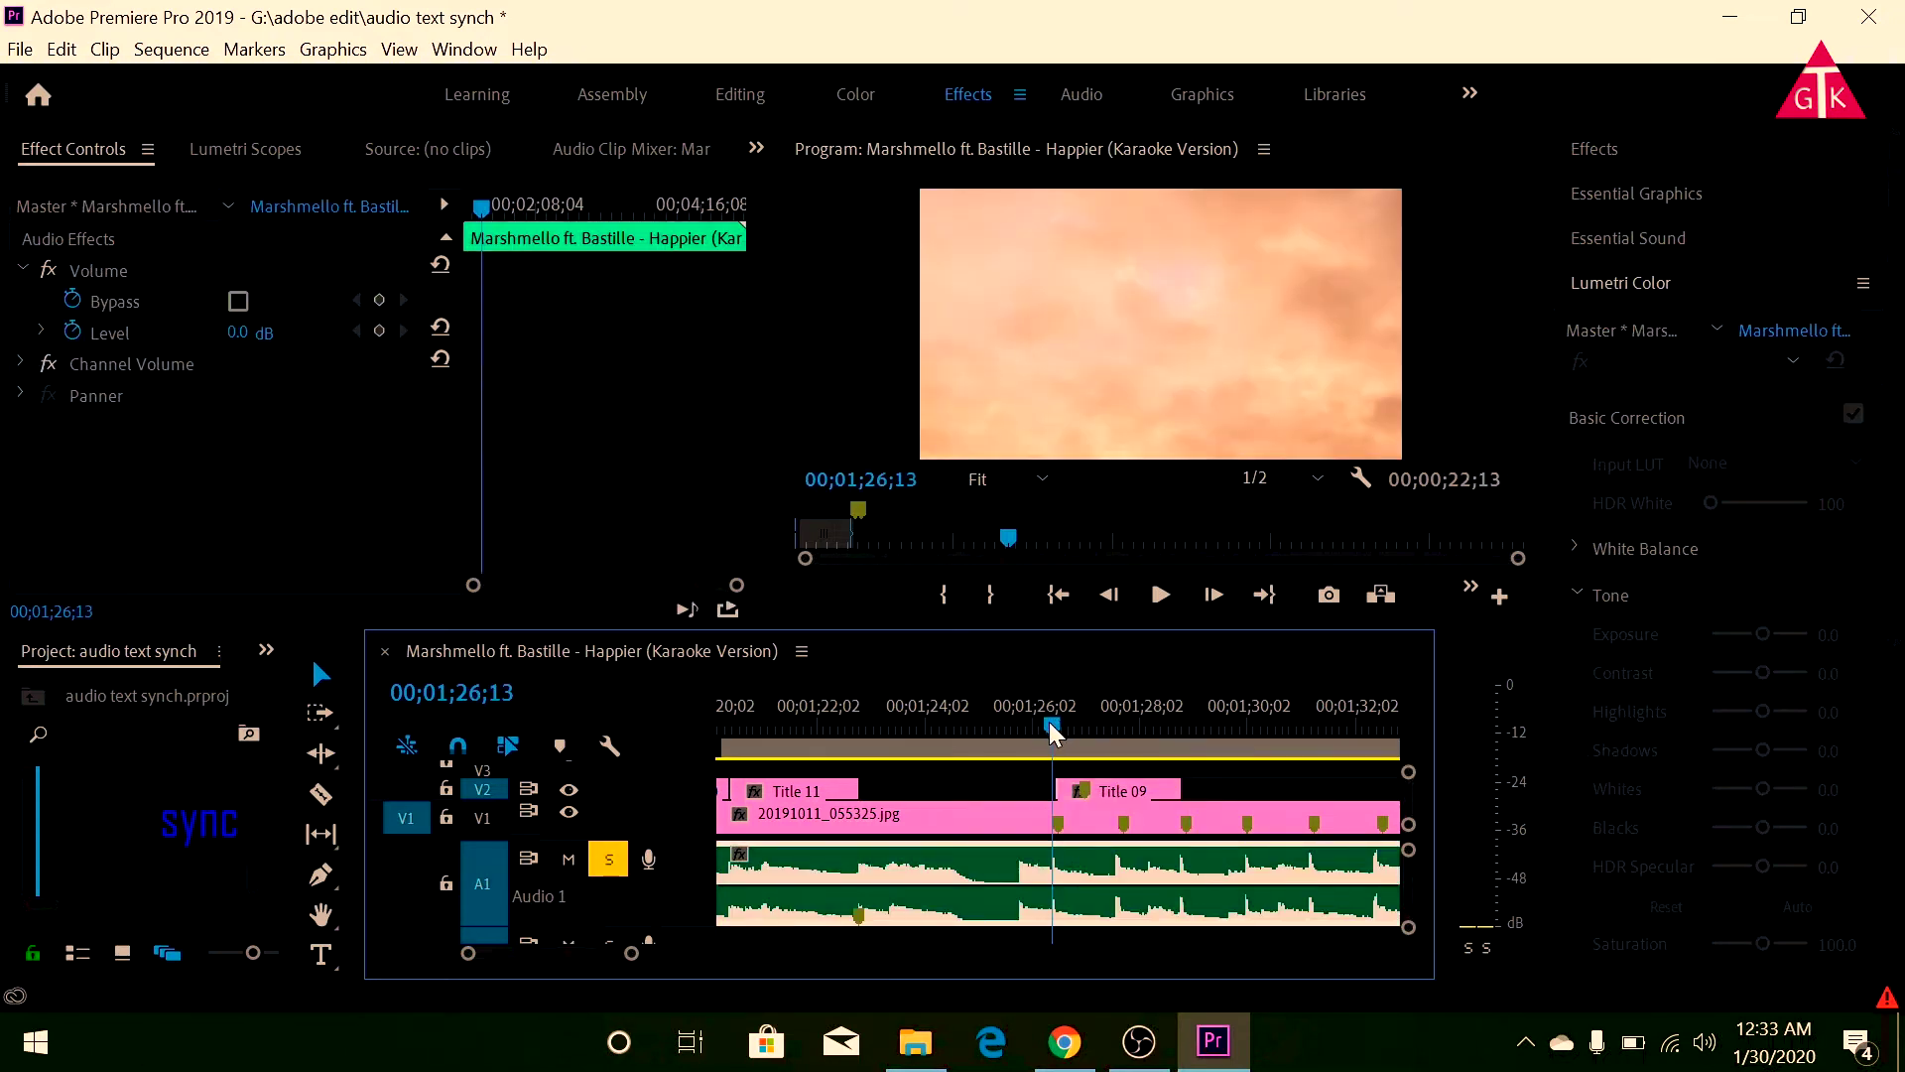
{"action": "left_click_drag", "start_coordinate": [1116, 795], "coordinate": [1114, 790]}
{"action": "left_click", "coordinate": [1112, 724]}
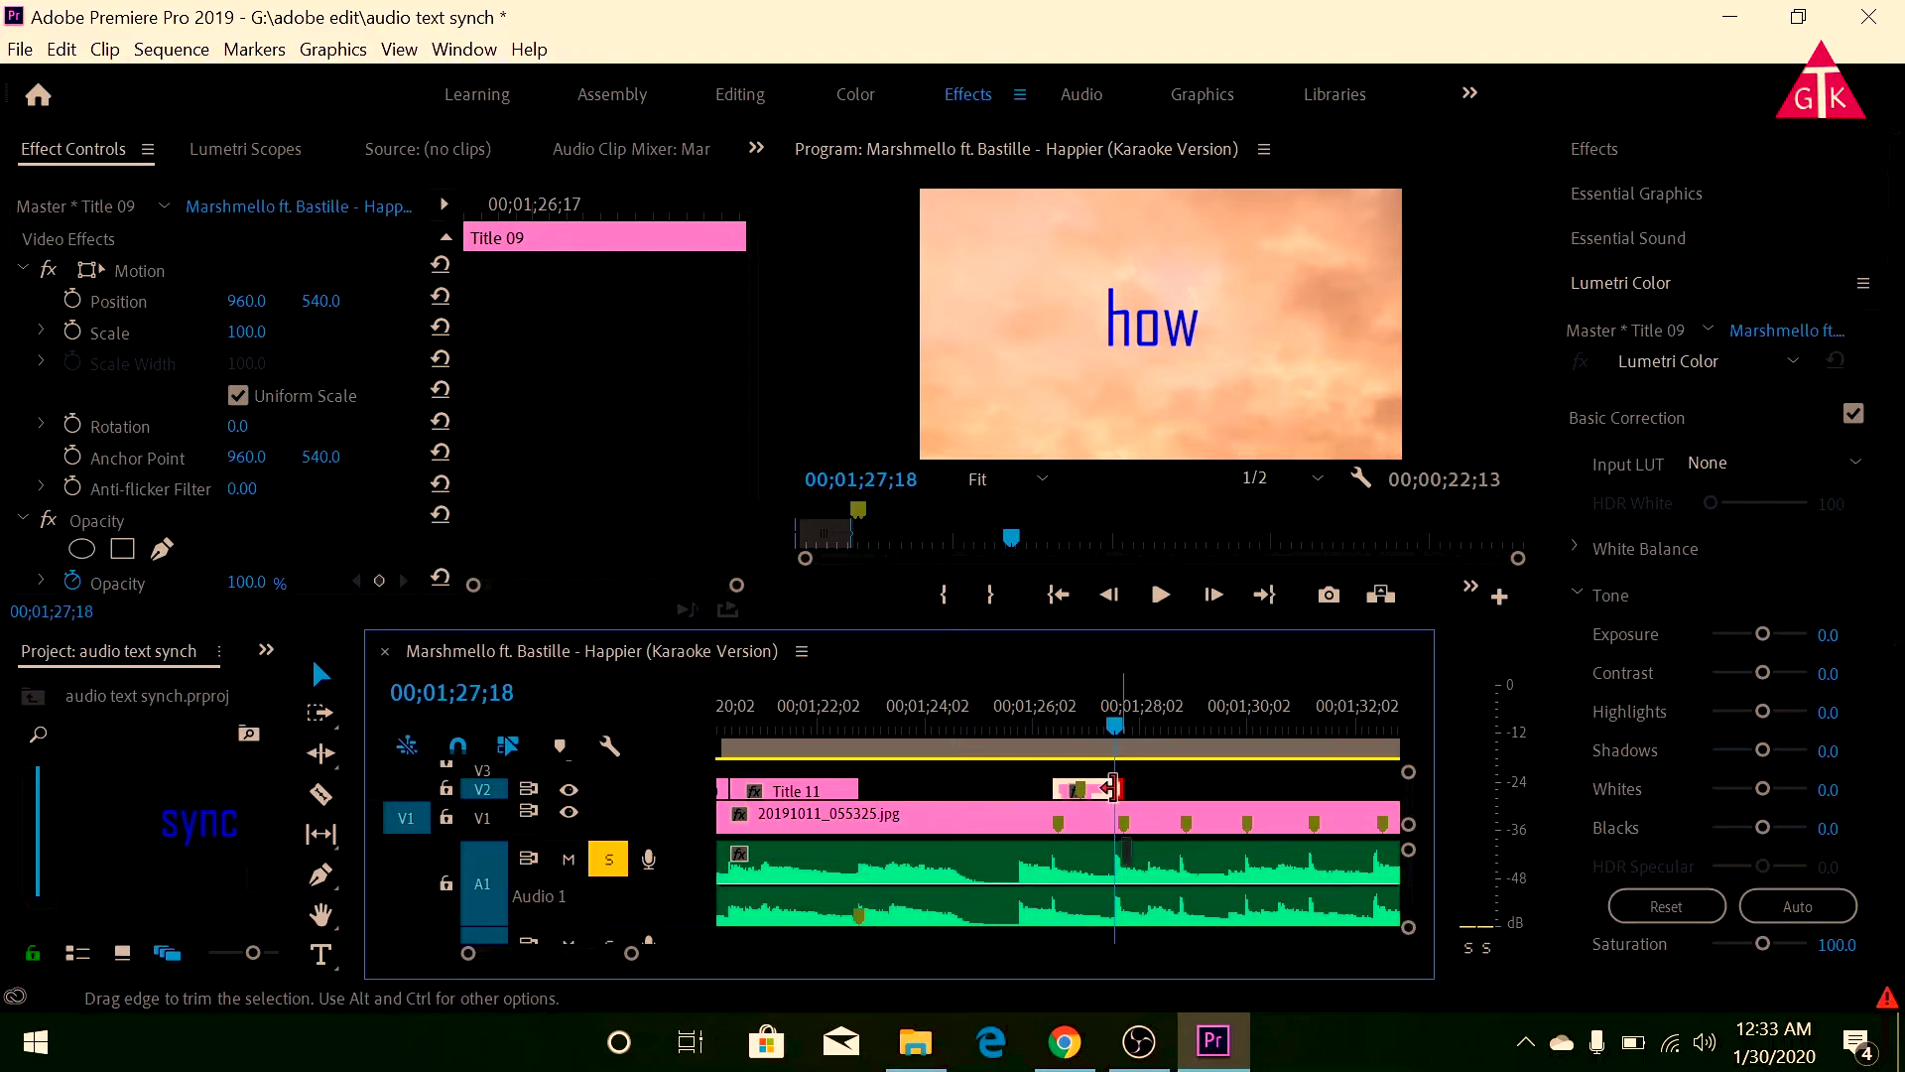
{"action": "left_click_drag", "start_coordinate": [1112, 789], "coordinate": [1109, 788]}
Move Title 11 after Title 09 and trim it to end at 00;01;28;24.
{"action": "left_click_drag", "start_coordinate": [787, 797], "coordinate": [1181, 798]}
{"action": "left_click_drag", "start_coordinate": [1113, 718], "coordinate": [1177, 731]}
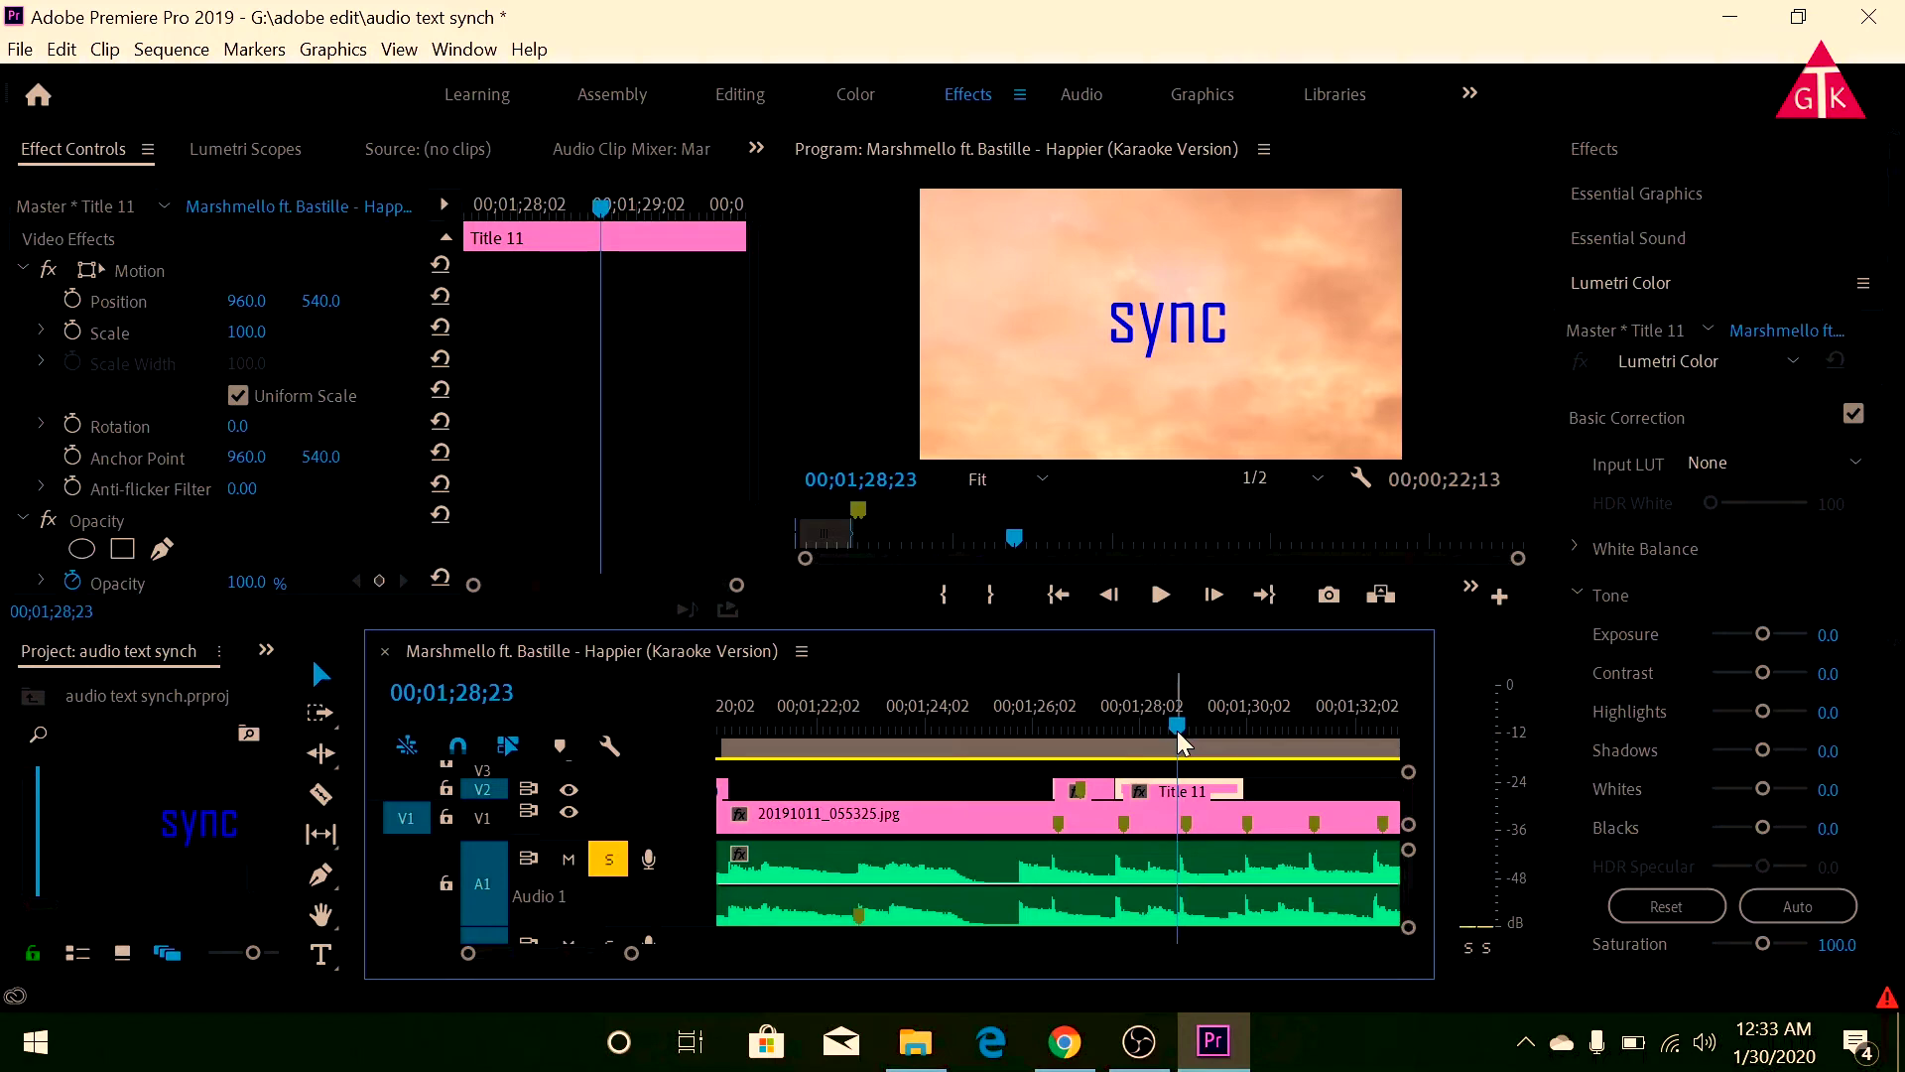
{"action": "left_click", "coordinate": [1176, 729]}
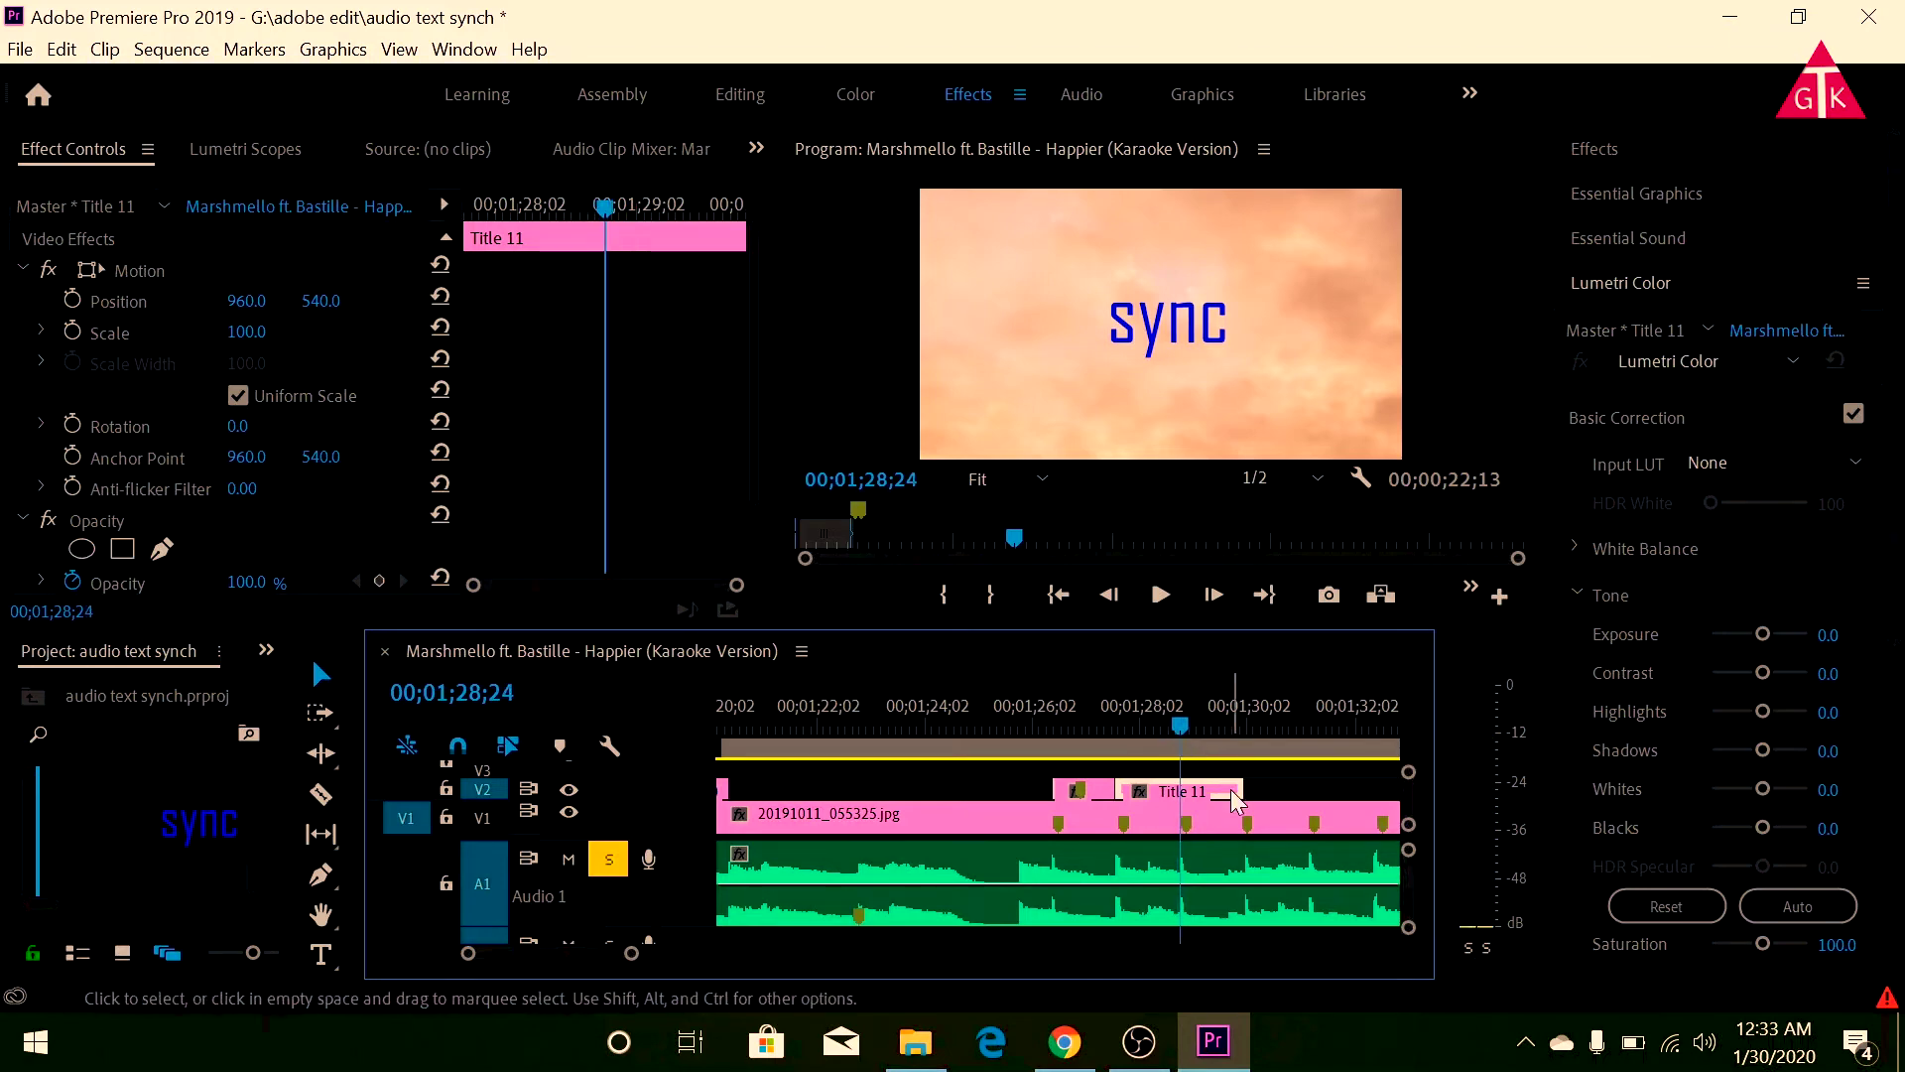
{"action": "left_click_drag", "start_coordinate": [1233, 787], "coordinate": [1178, 787]}
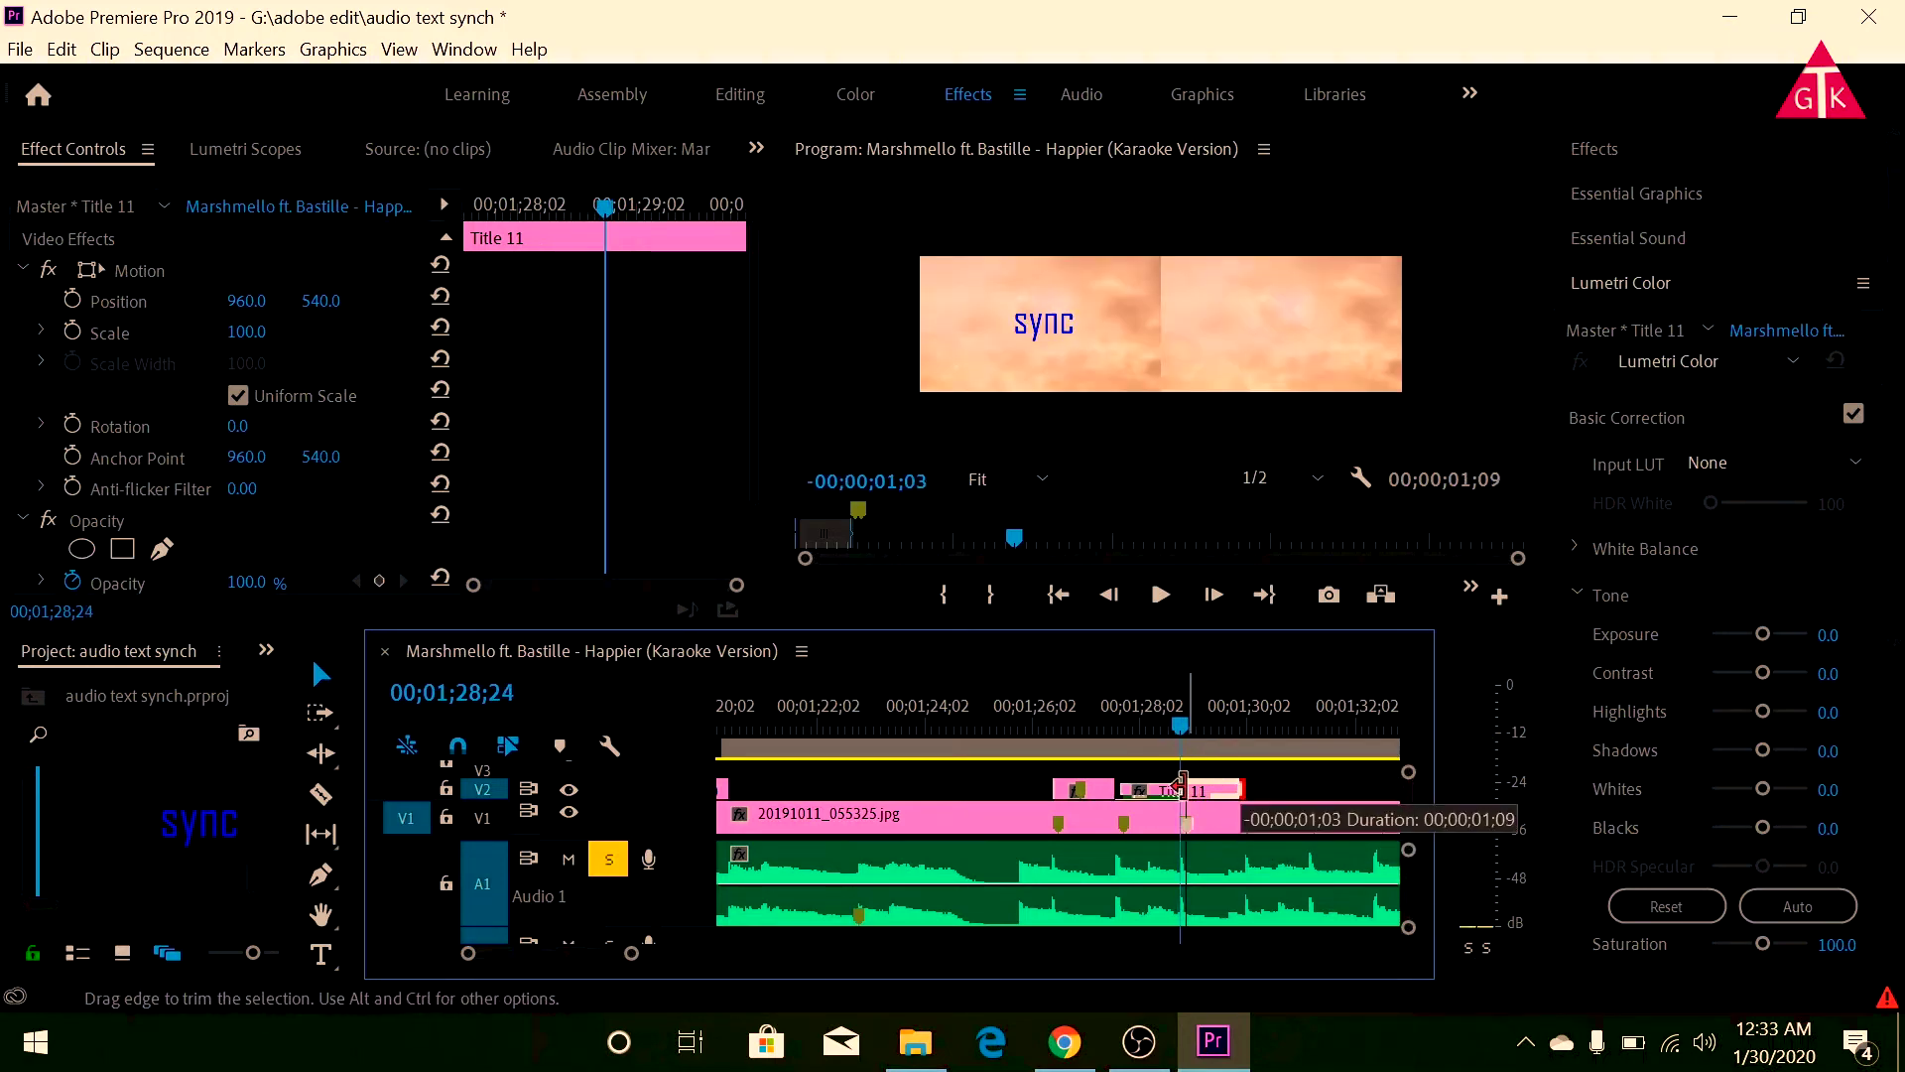
{"action": "left_click_drag", "start_coordinate": [1177, 787], "coordinate": [1181, 787]}
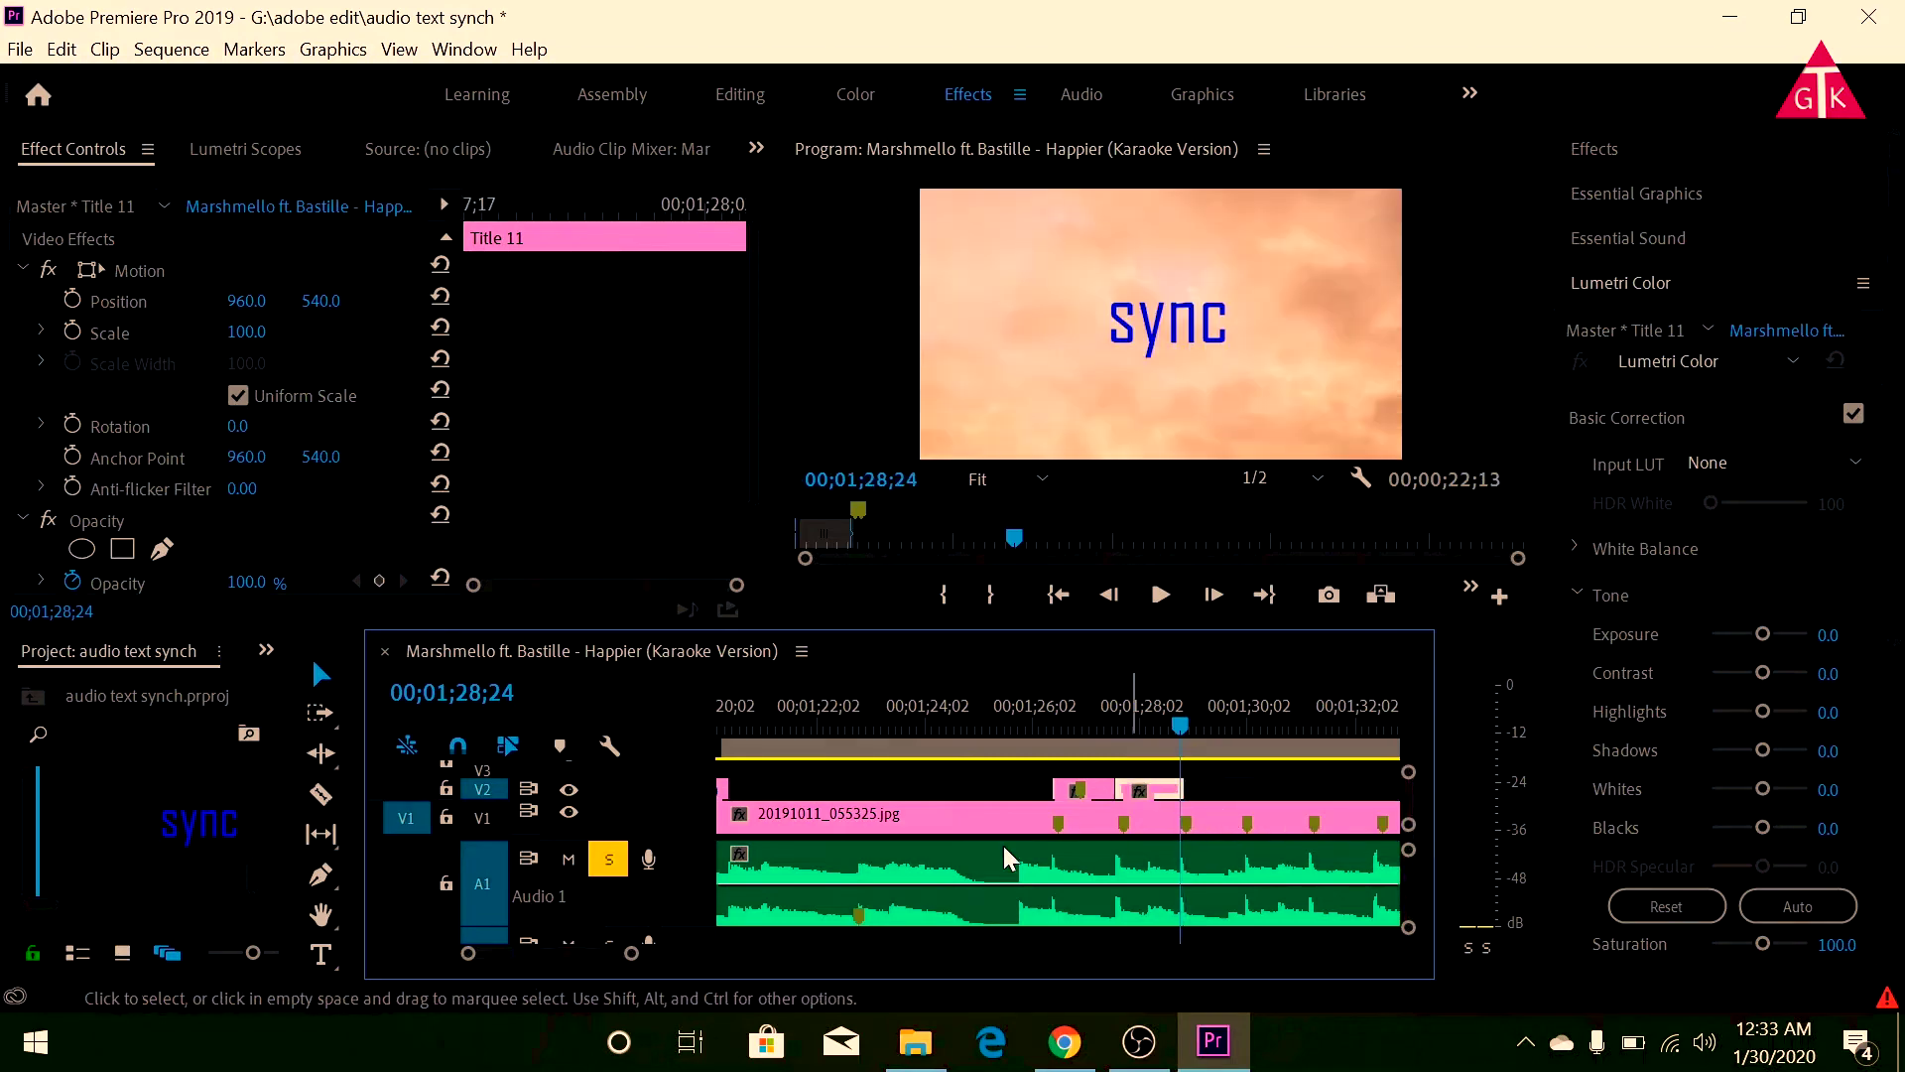
Move Title 10 later between the how and sync titles.
{"action": "scroll", "coordinate": [859, 816], "scroll_direction": "up", "scroll_amount": 1}
{"action": "scroll", "coordinate": [848, 813], "scroll_direction": "up", "scroll_amount": 1}
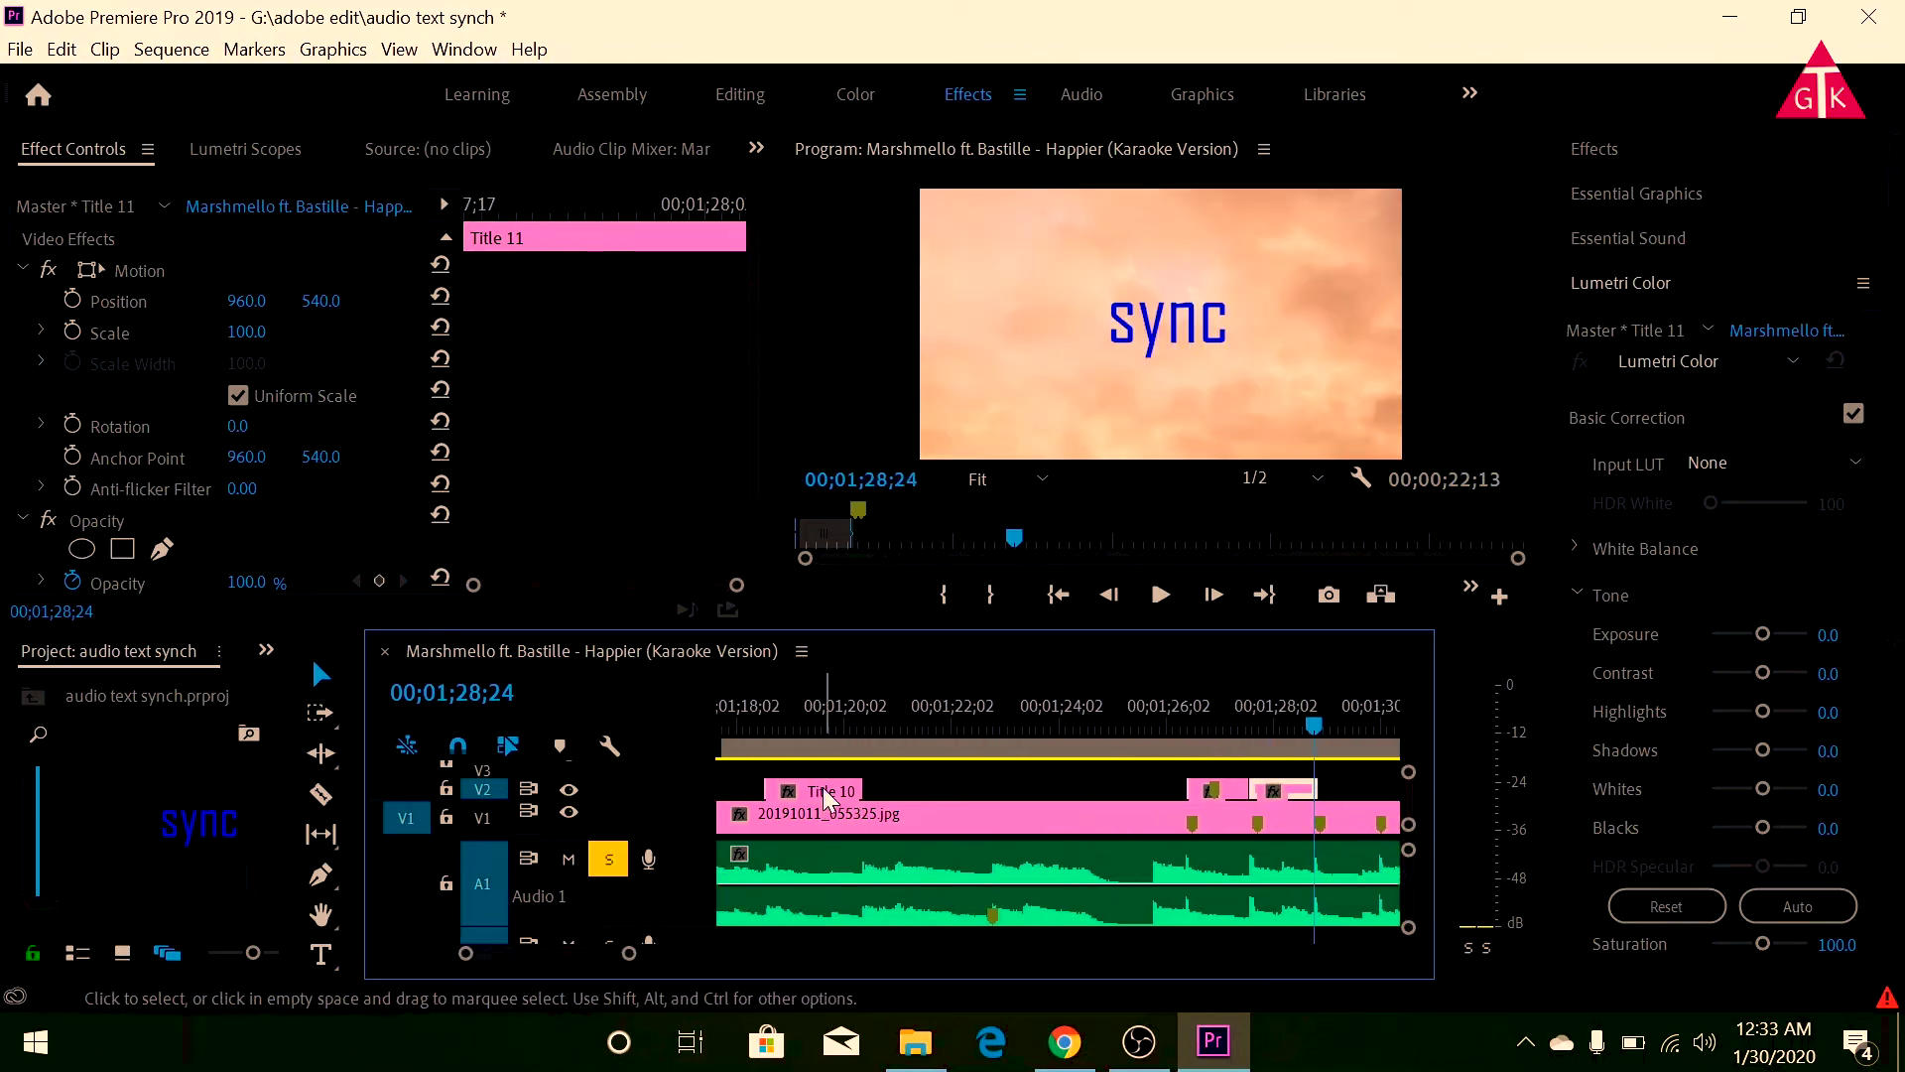
{"action": "left_click_drag", "start_coordinate": [830, 797], "coordinate": [1096, 791]}
{"action": "scroll", "coordinate": [1034, 804], "scroll_direction": "down", "scroll_amount": 2}
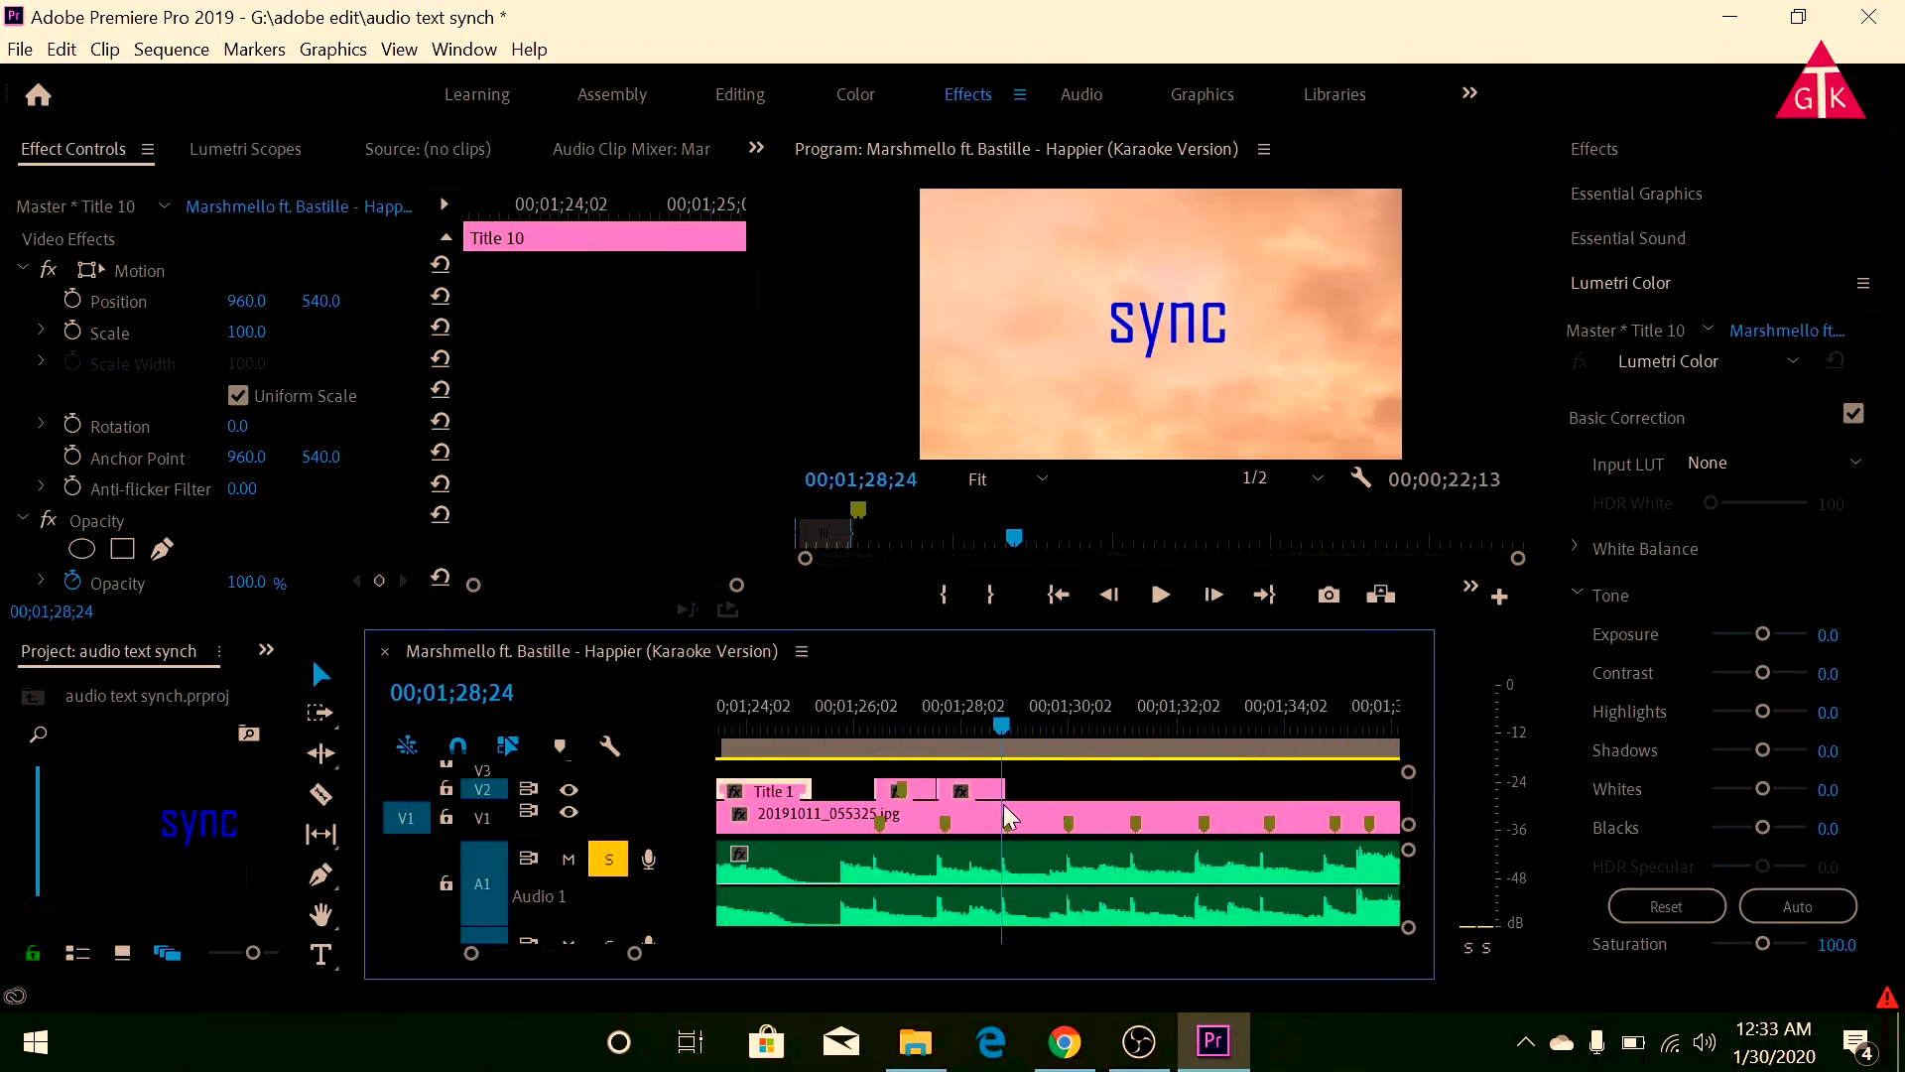
{"action": "mouse_move", "coordinate": [783, 789]}
{"action": "left_mouse_down"}
{"action": "mouse_move", "coordinate": [1089, 794]}
{"action": "mouse_move", "coordinate": [1073, 789]}
{"action": "left_mouse_up"}
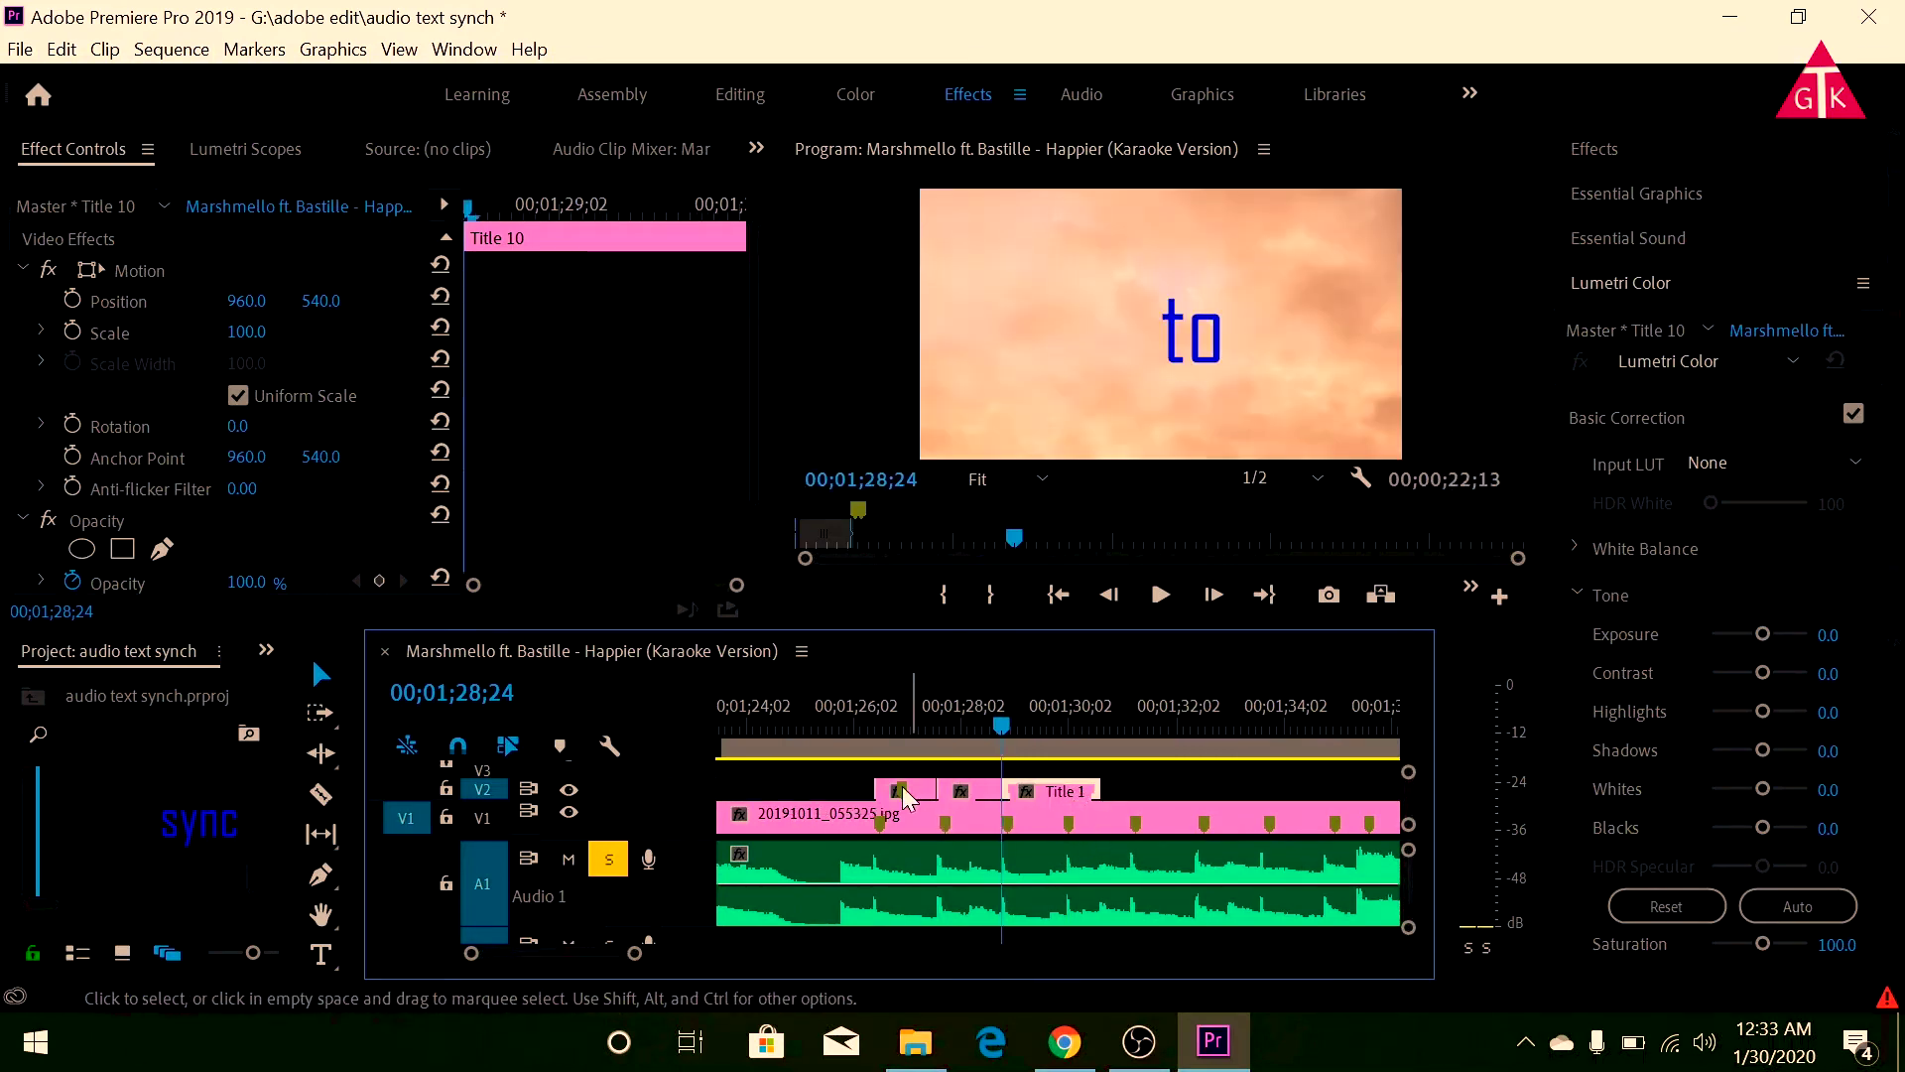
{"action": "left_click", "coordinate": [870, 716]}
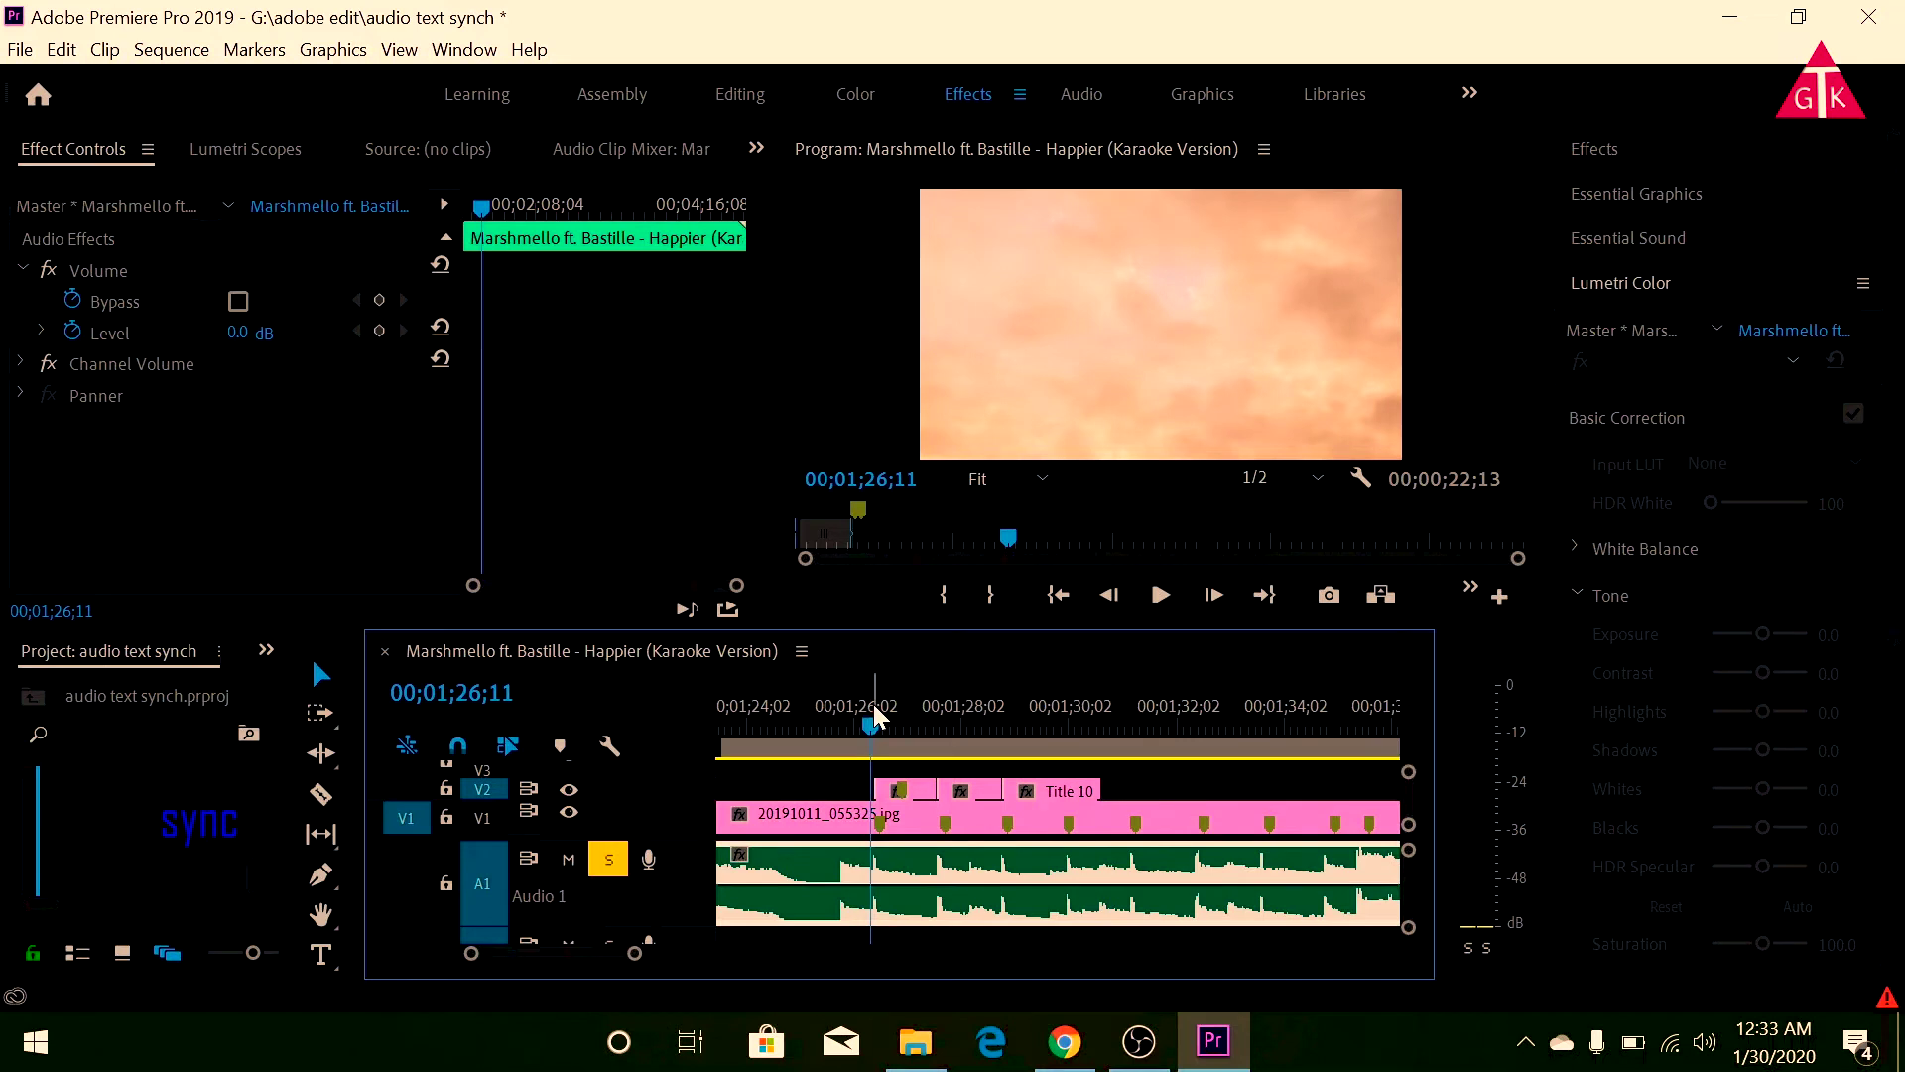
{"action": "left_click", "coordinate": [851, 696]}
{"action": "key", "text": "space"}
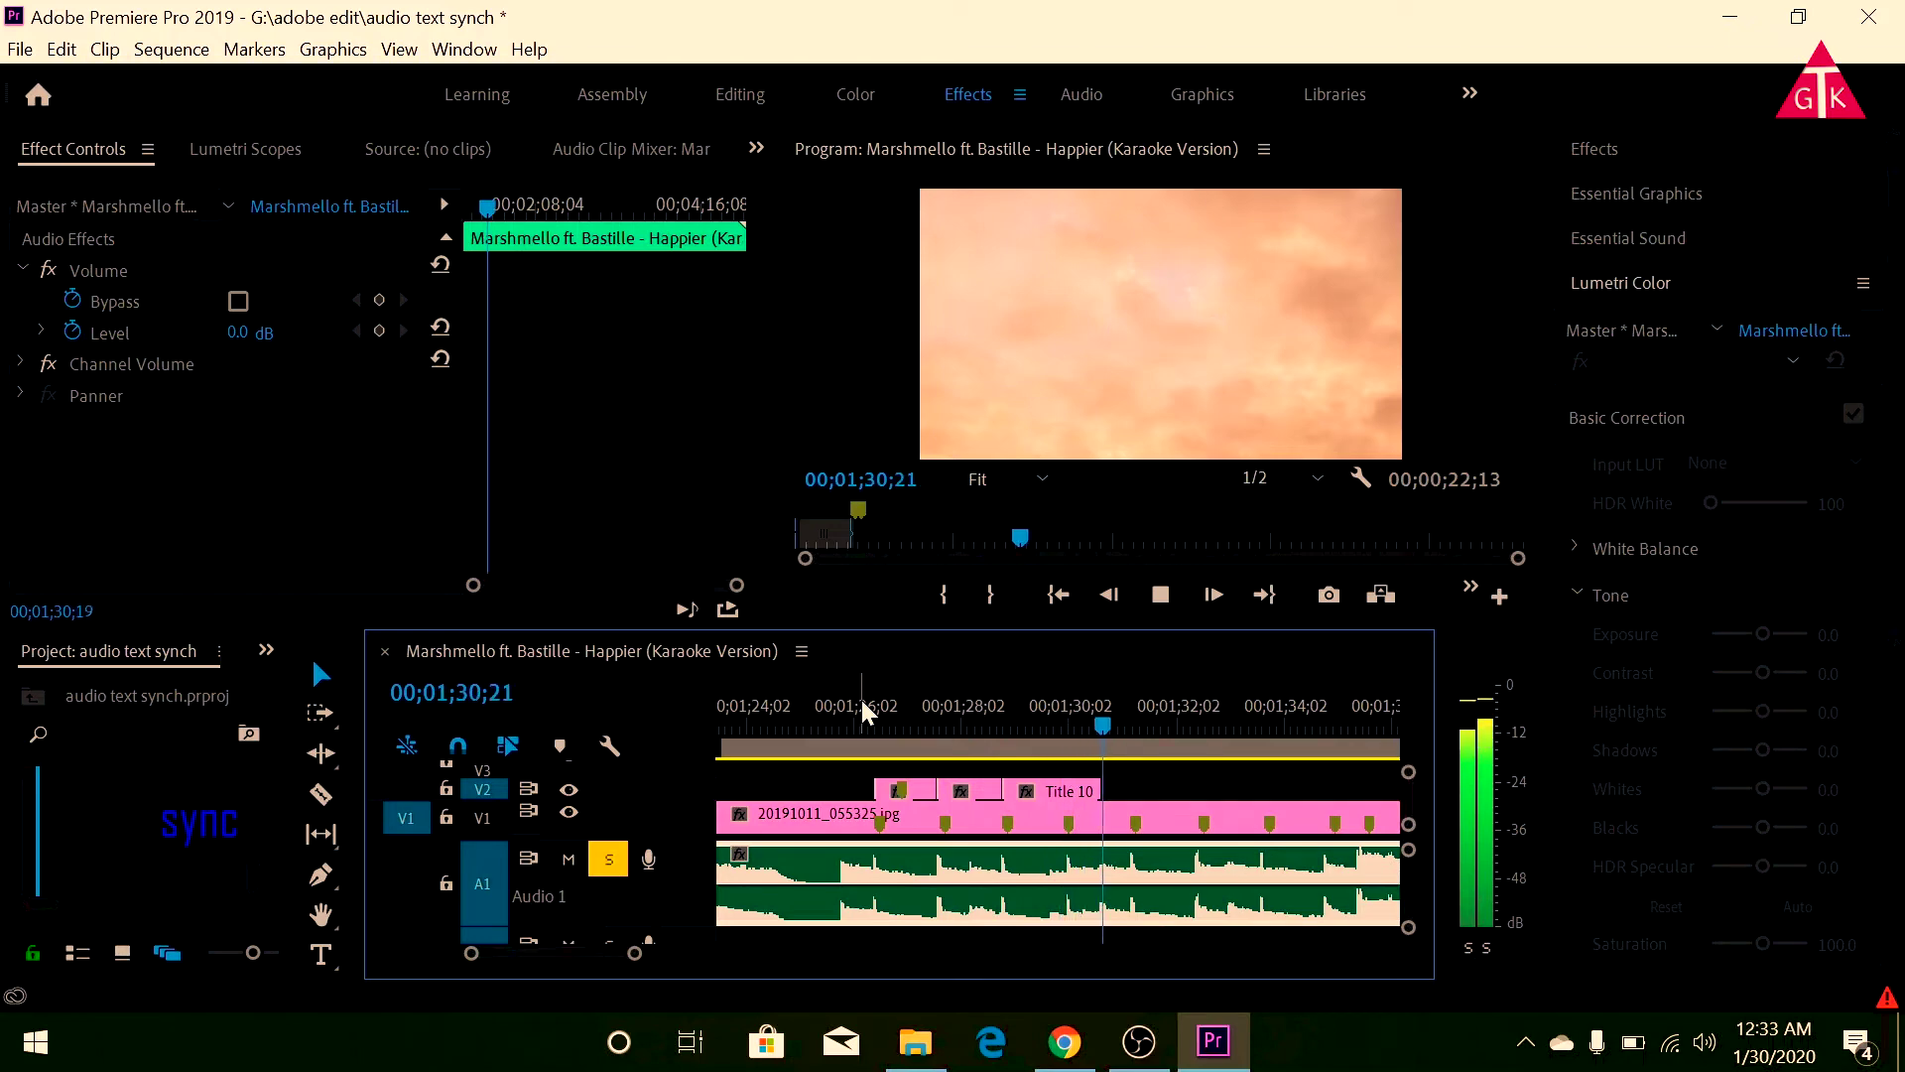
{"action": "key", "text": "space"}
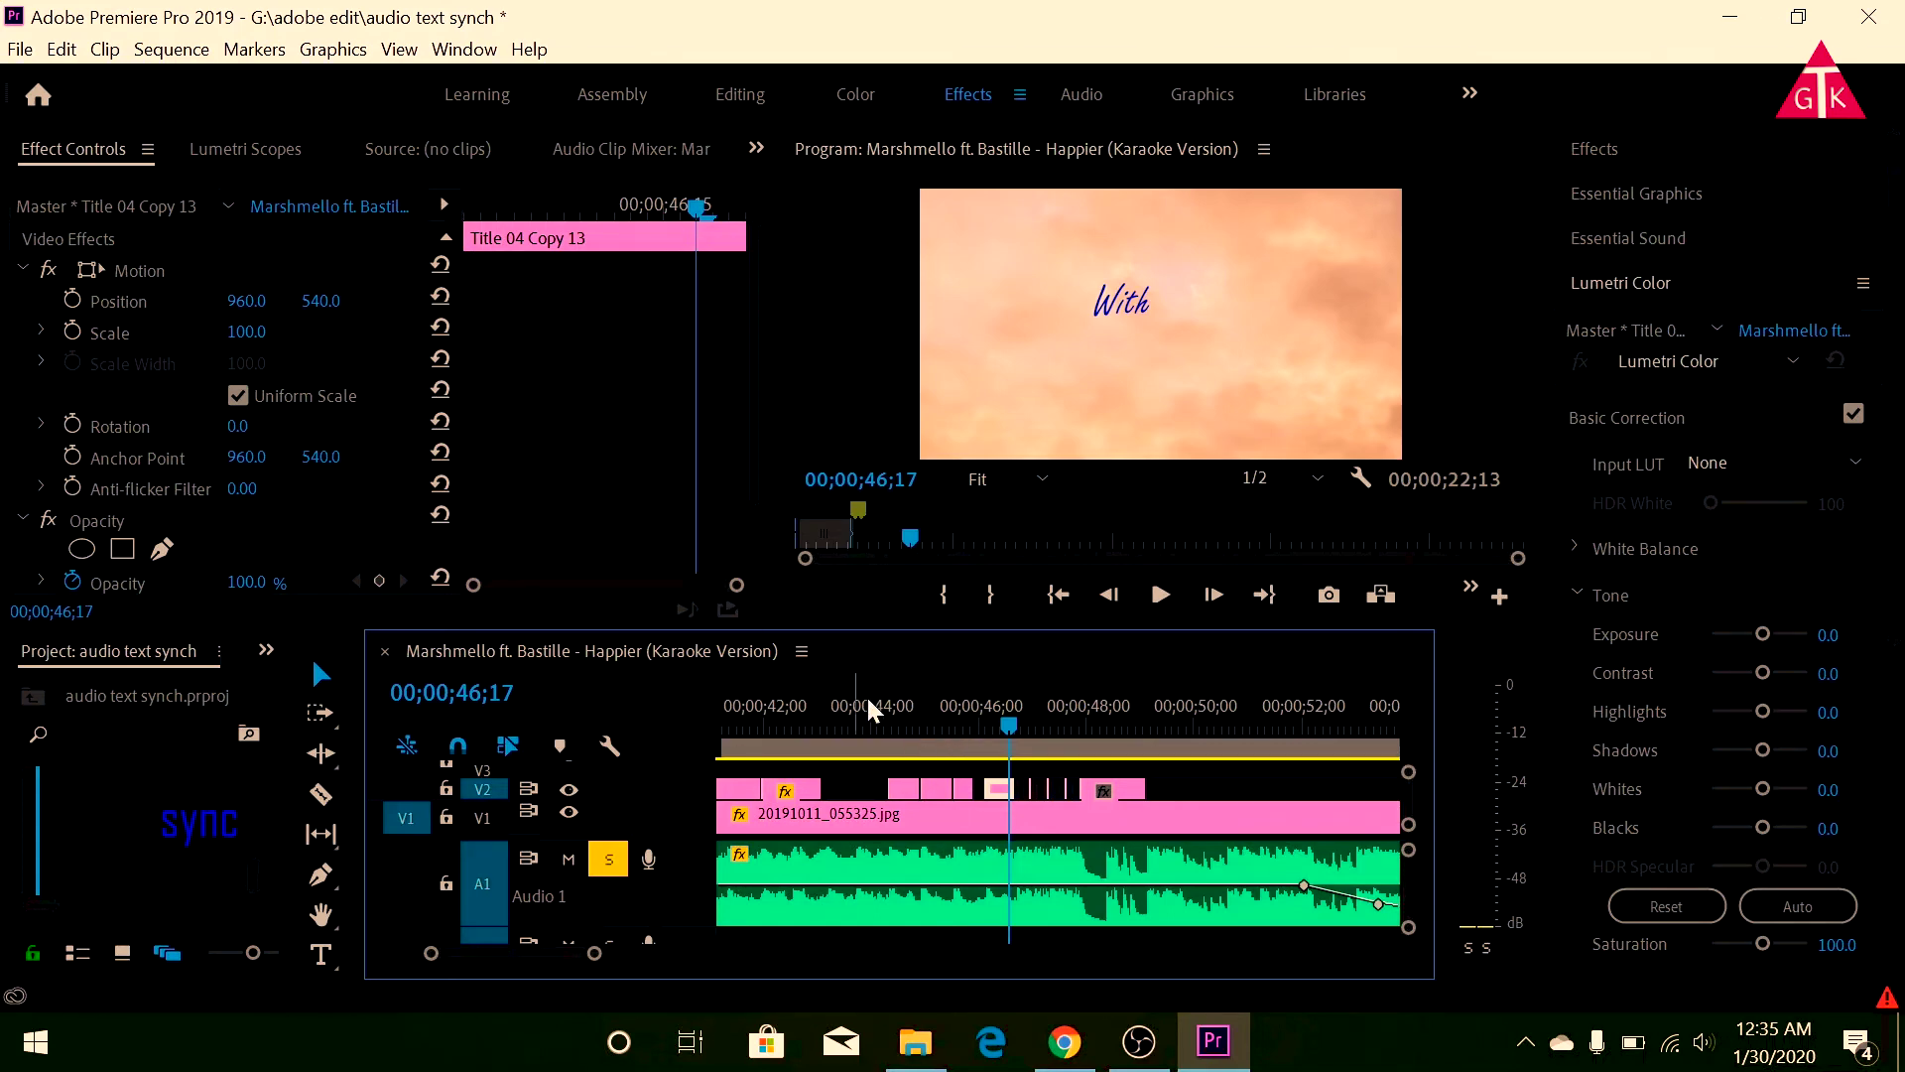
{"action": "left_click", "coordinate": [829, 702]}
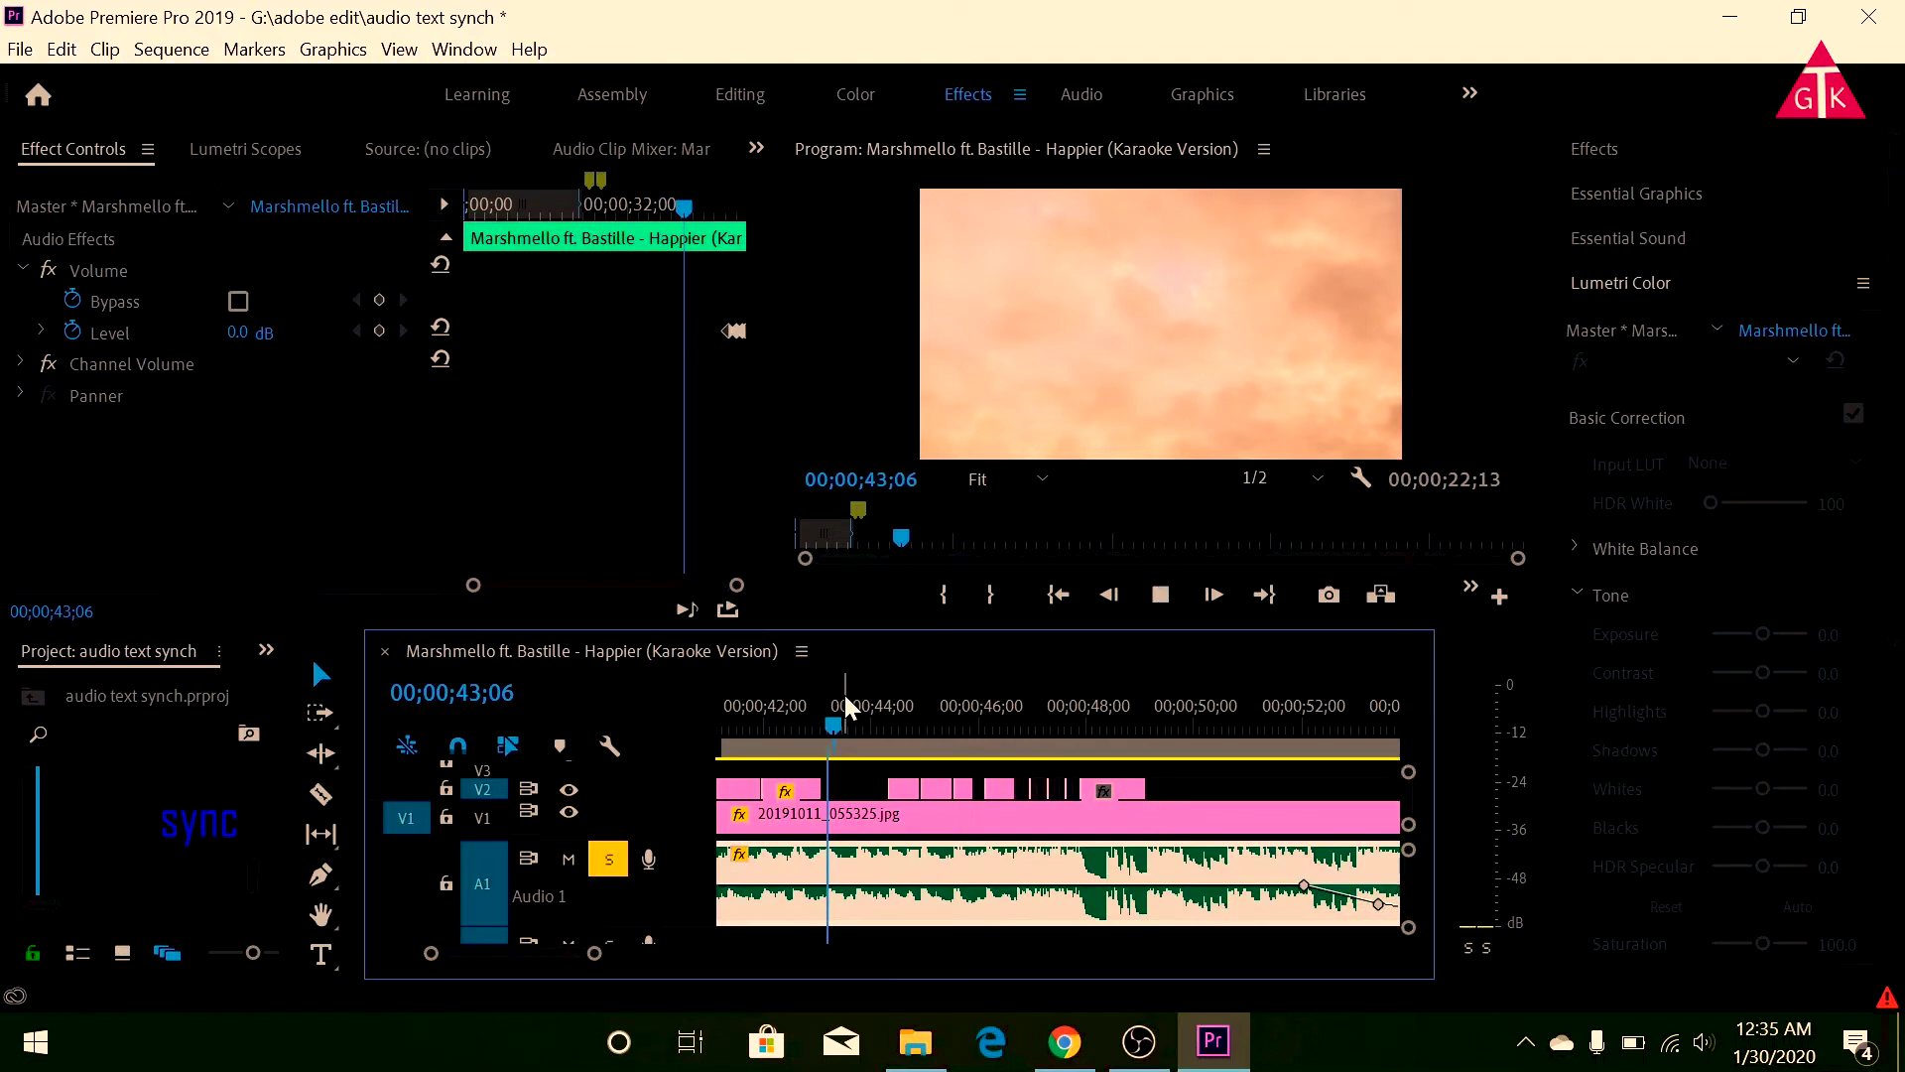
{"action": "key", "text": "space"}
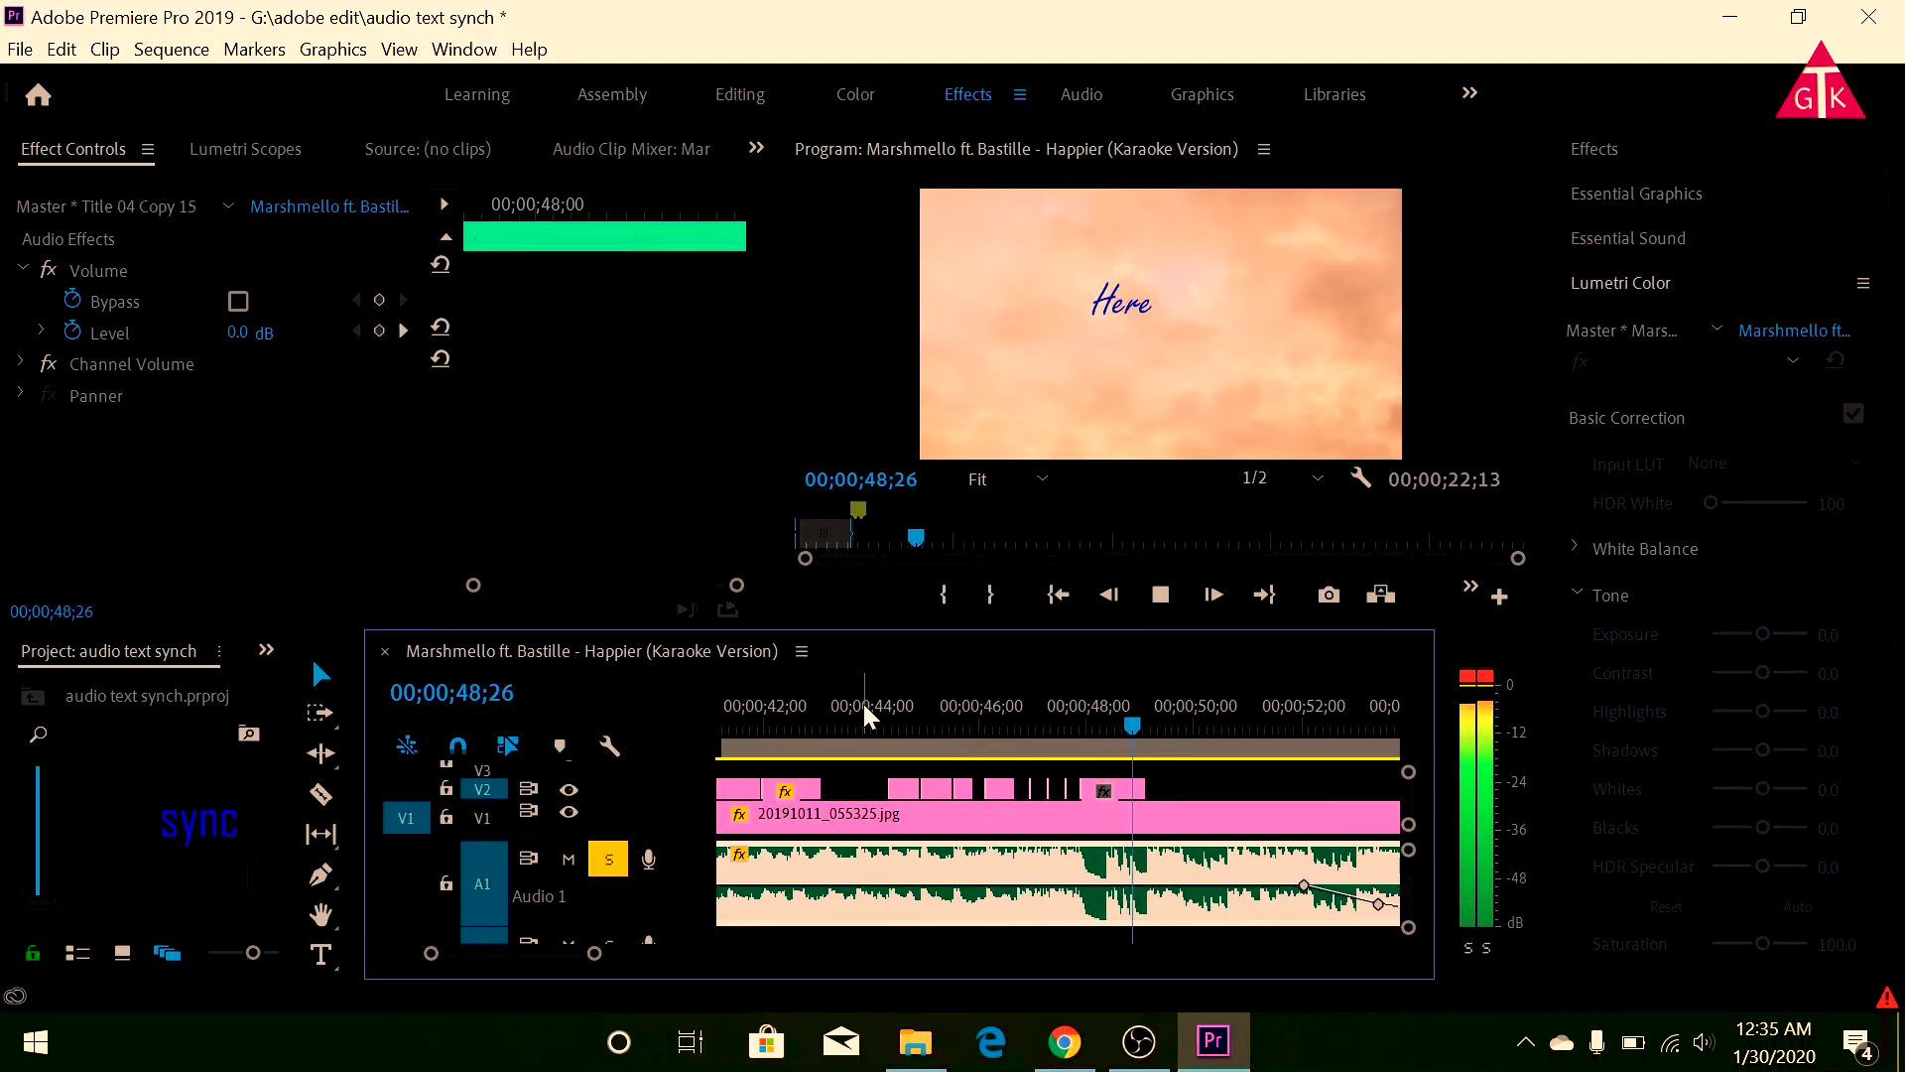
{"action": "key", "text": "space"}
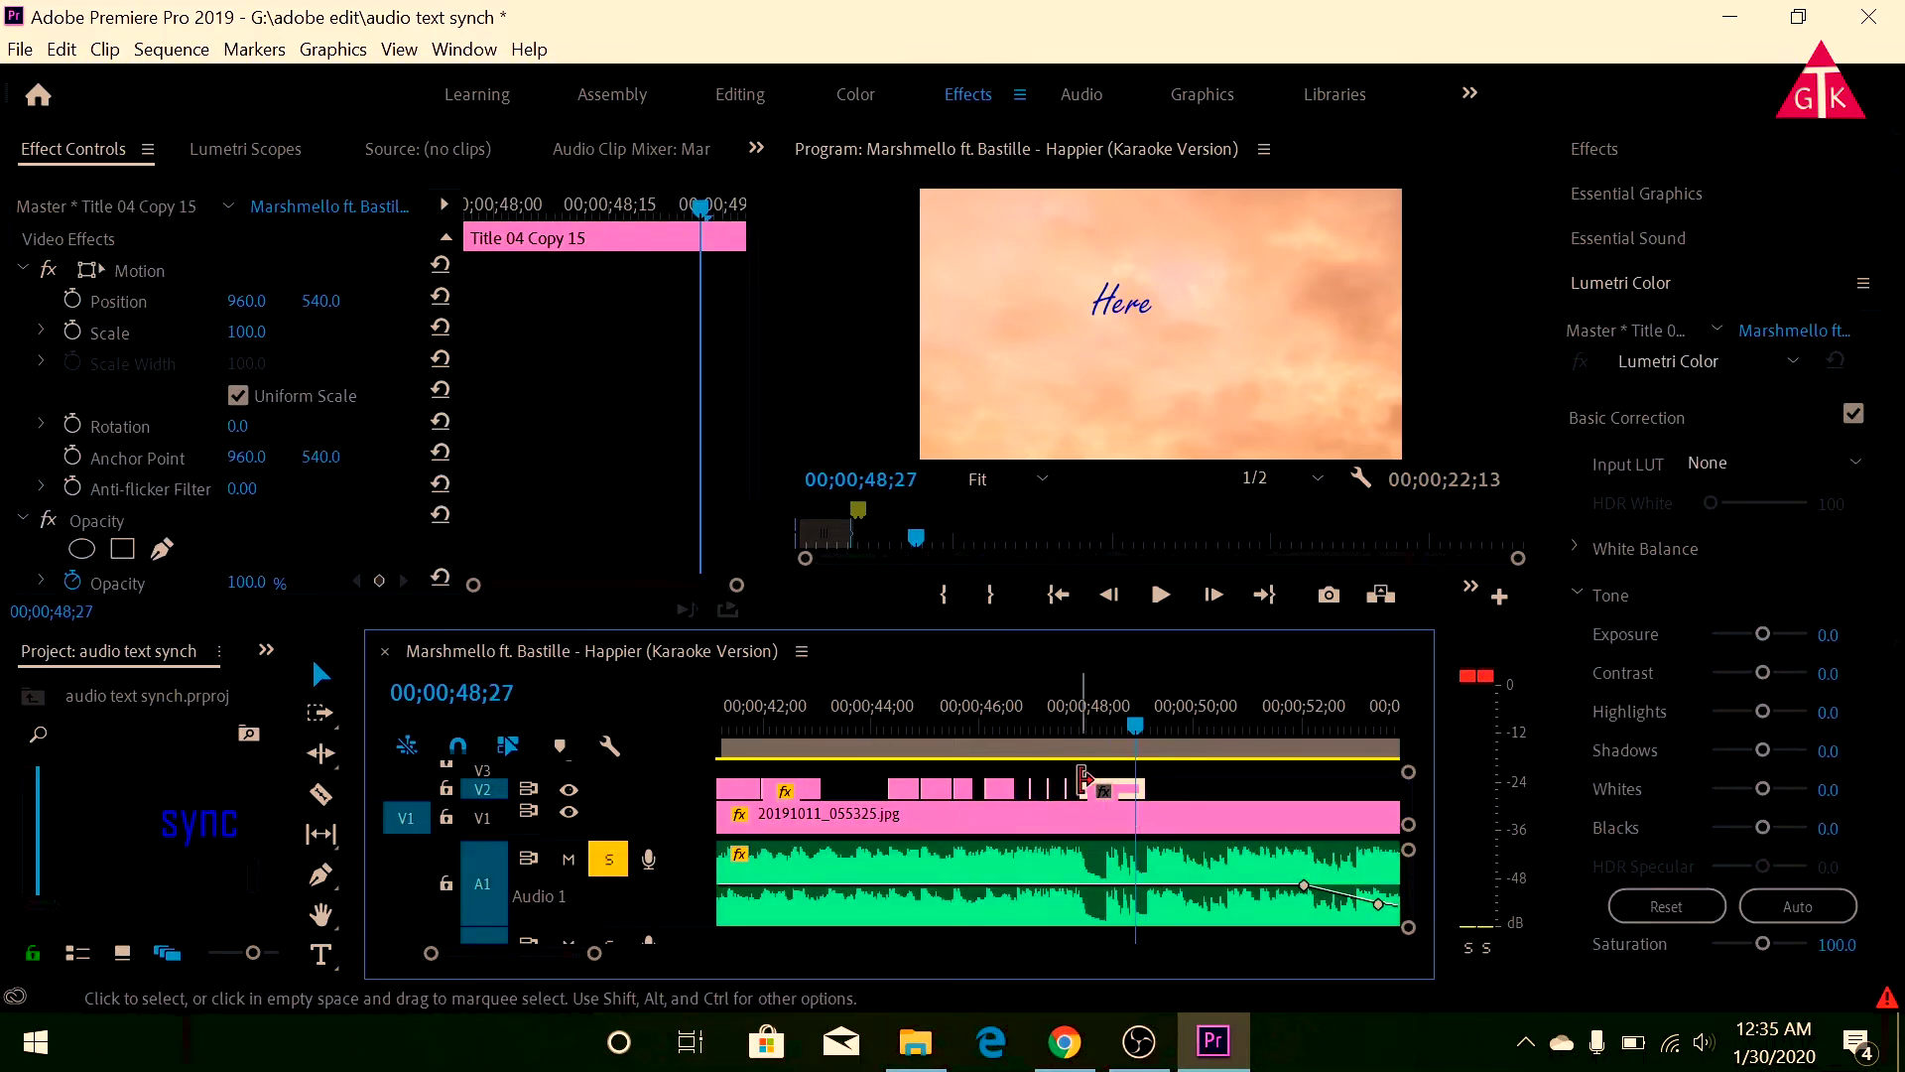
Zoom and scroll the timeline to frame the lyric titles around 1:04–1:52.
{"action": "scroll", "coordinate": [1091, 786], "scroll_direction": "up", "scroll_amount": 2}
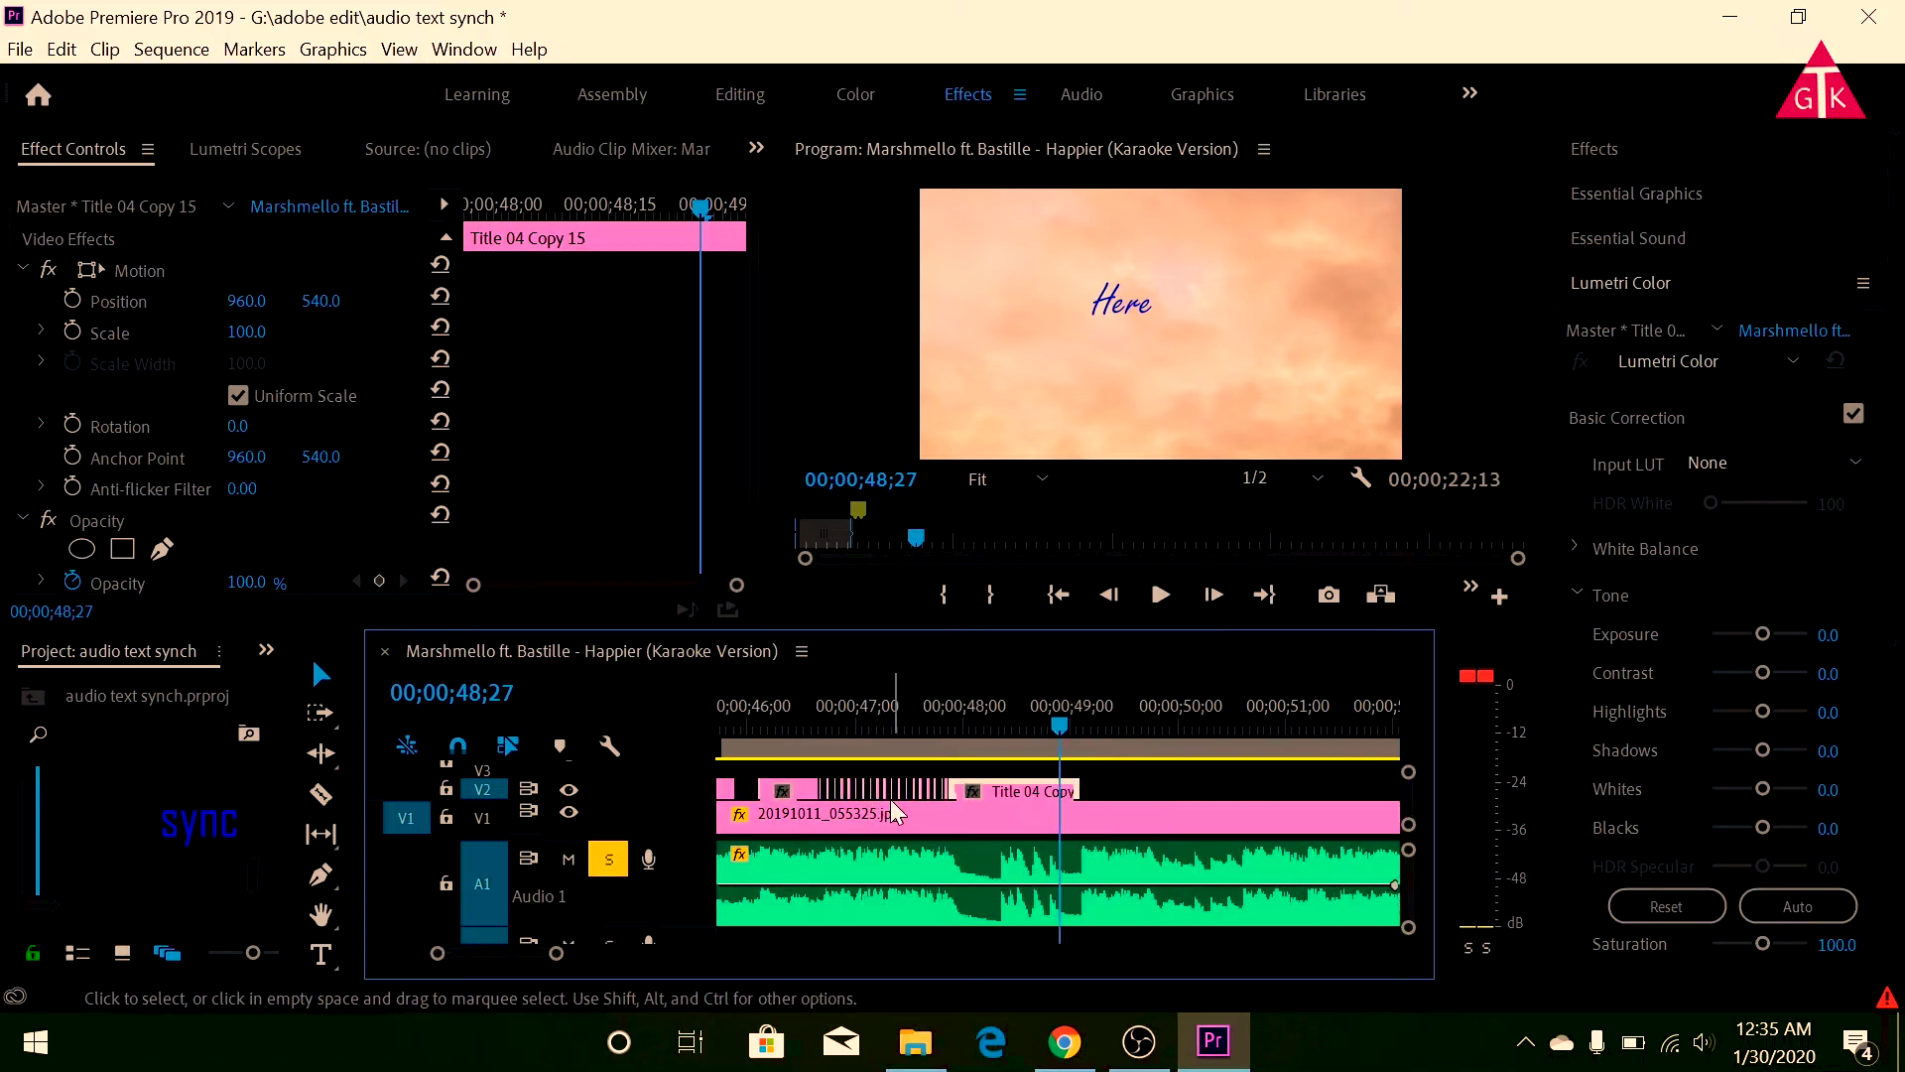
{"action": "scroll", "coordinate": [900, 805], "scroll_direction": "up", "scroll_amount": 1}
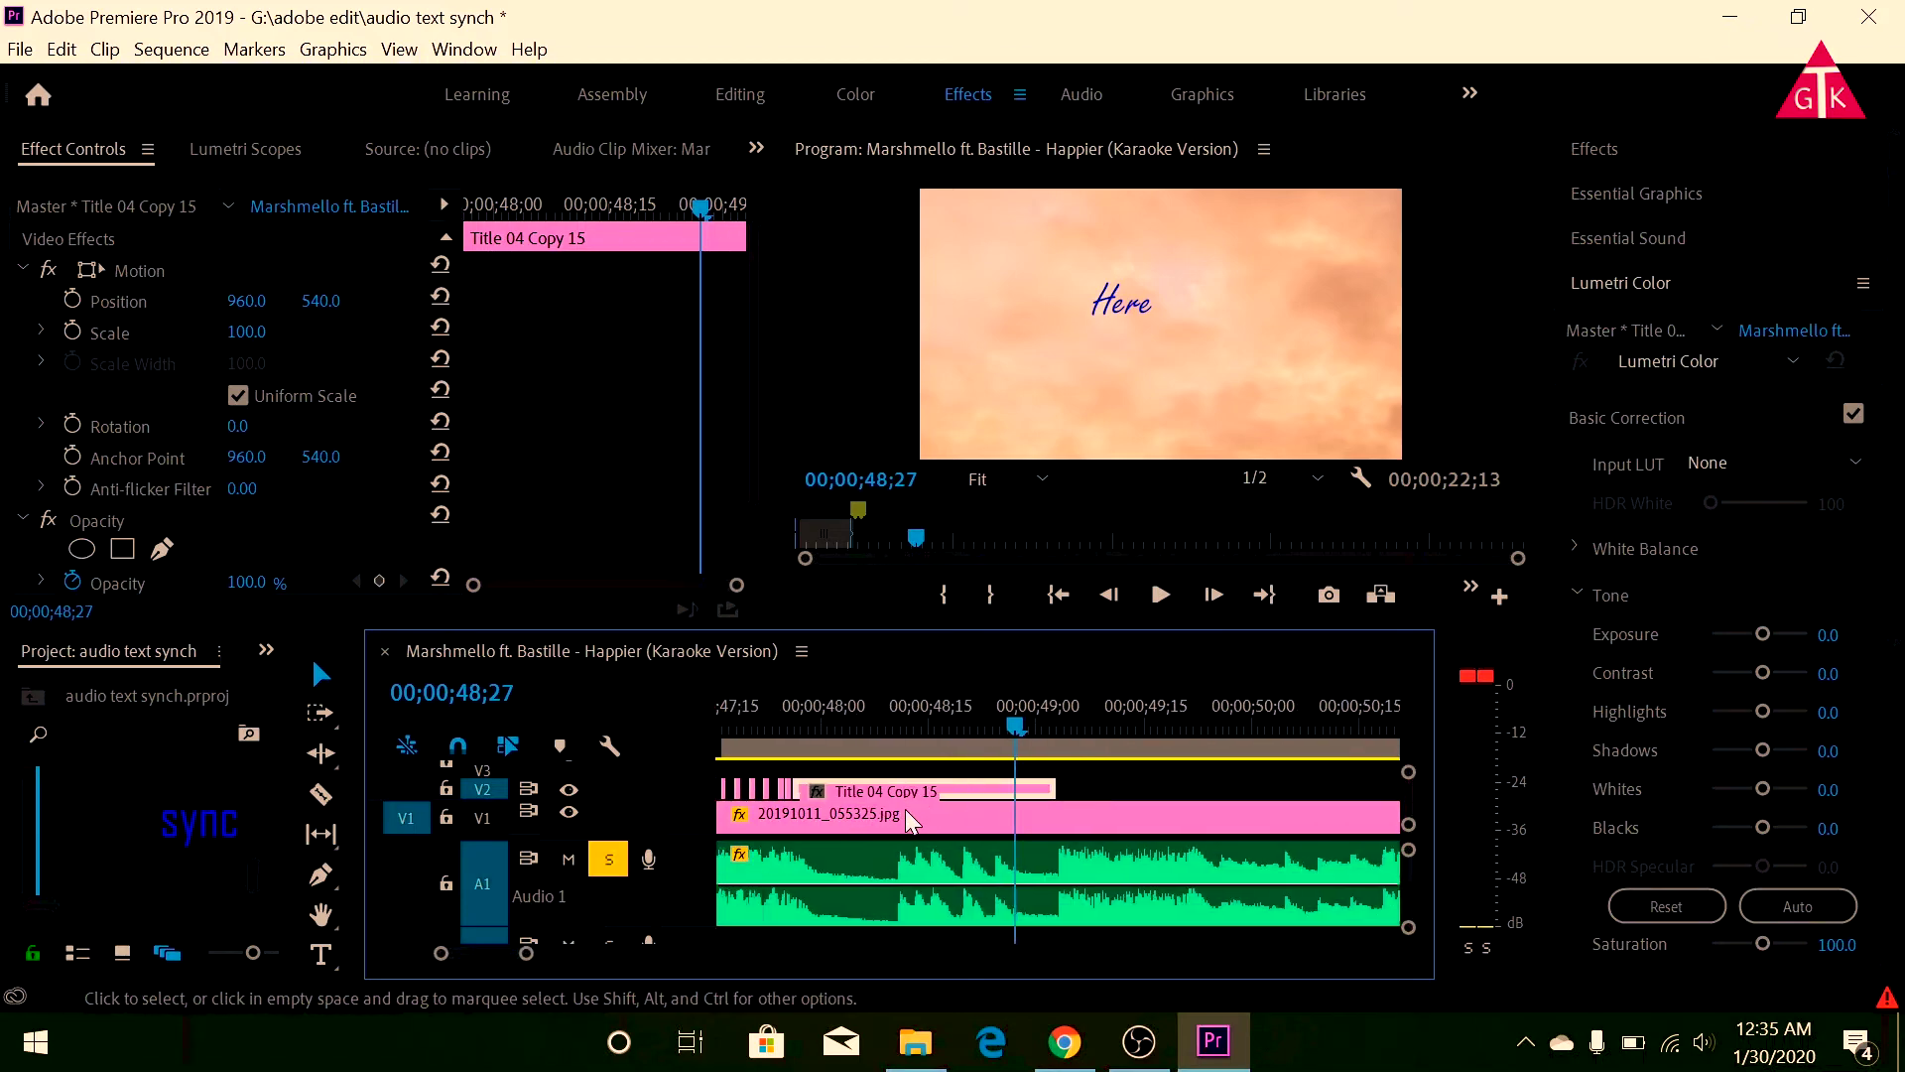
{"action": "scroll", "coordinate": [893, 808], "scroll_direction": "up", "scroll_amount": 1}
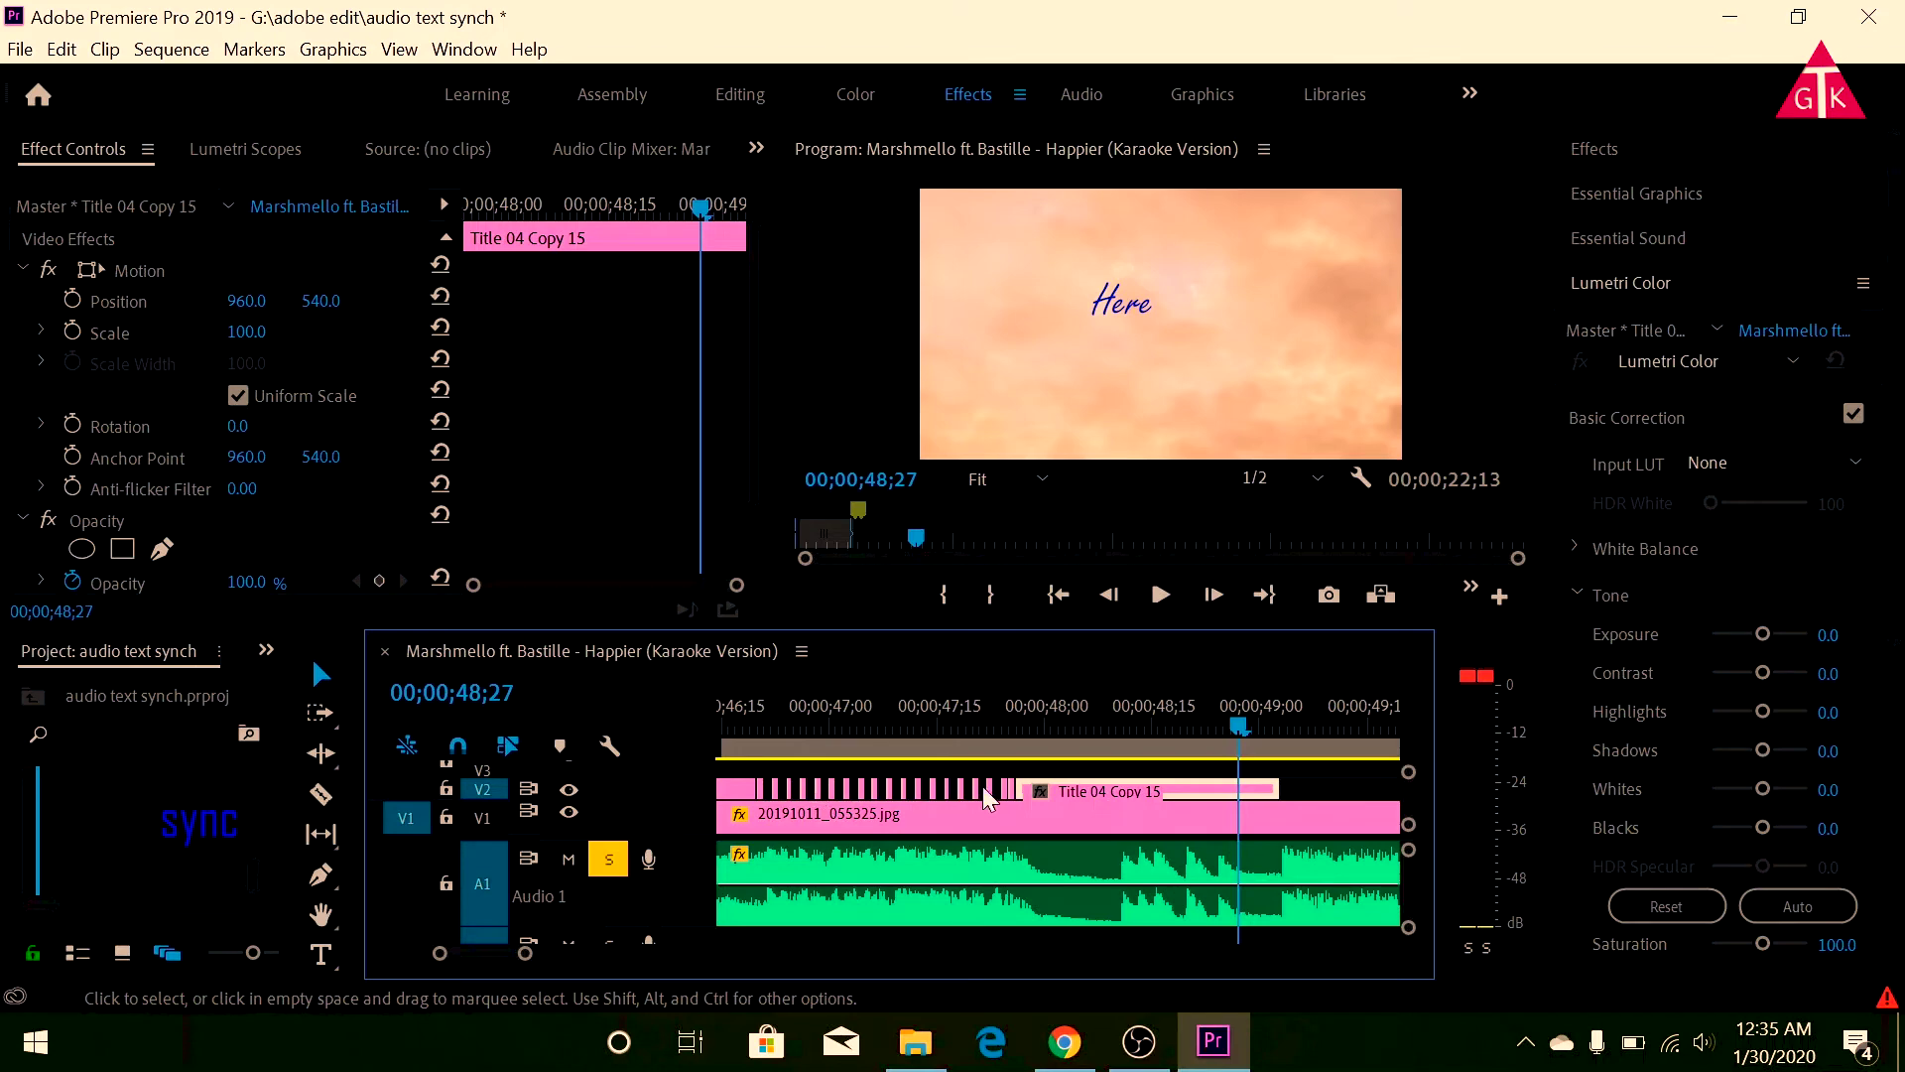
{"action": "scroll", "coordinate": [1203, 777], "scroll_direction": "down", "scroll_amount": 2}
{"action": "scroll", "coordinate": [1201, 776], "scroll_direction": "down", "scroll_amount": 2}
{"action": "scroll", "coordinate": [1202, 780], "scroll_direction": "down", "scroll_amount": 2}
{"action": "scroll", "coordinate": [1204, 773], "scroll_direction": "down", "scroll_amount": 2}
{"action": "scroll", "coordinate": [1214, 764], "scroll_direction": "down", "scroll_amount": 2, "text": "alt"}
{"action": "scroll", "coordinate": [1214, 764], "scroll_direction": "down", "scroll_amount": 3, "text": "alt"}
{"action": "scroll", "coordinate": [1218, 764], "scroll_direction": "down", "scroll_amount": 3, "text": "alt"}
{"action": "scroll", "coordinate": [1153, 823], "scroll_direction": "up", "scroll_amount": 2, "text": "alt"}
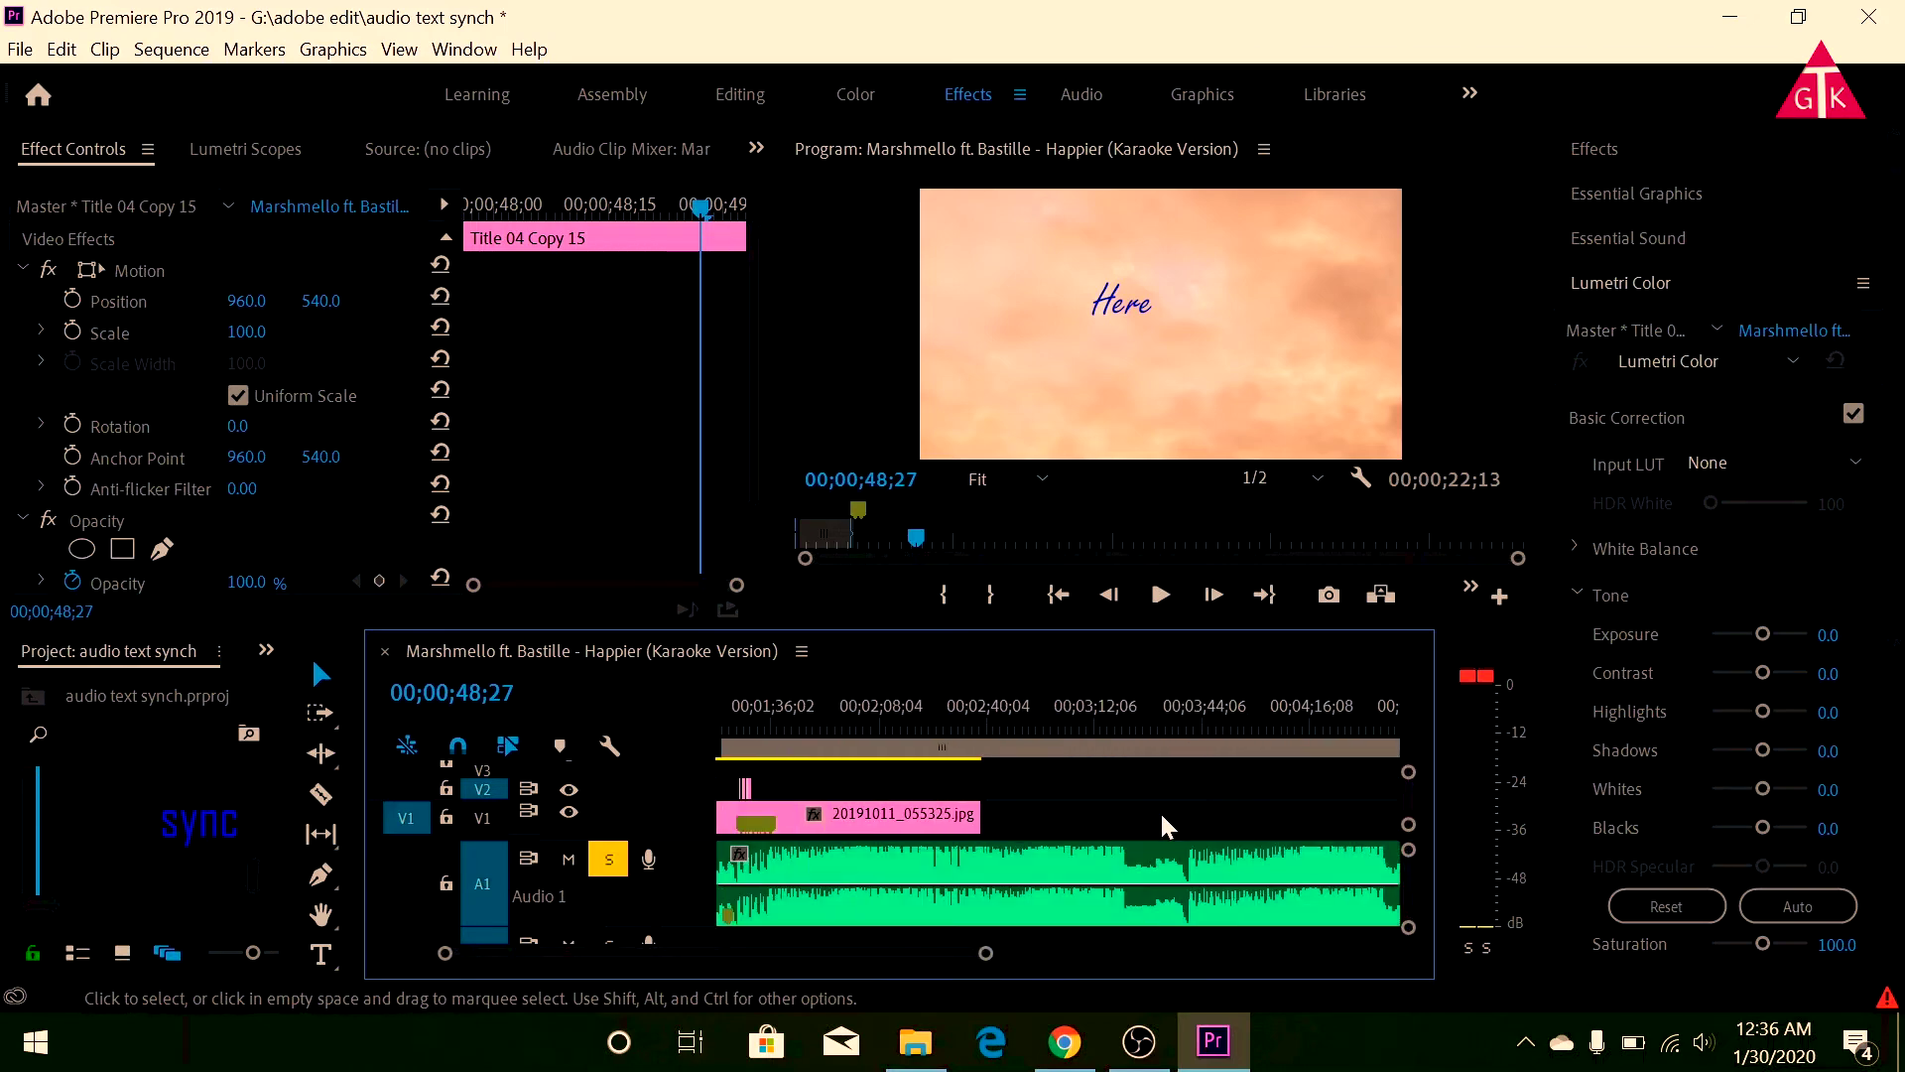
{"action": "scroll", "coordinate": [1159, 809], "scroll_direction": "up", "scroll_amount": 2, "text": "alt"}
{"action": "scroll", "coordinate": [1092, 758], "scroll_direction": "up", "scroll_amount": 2, "text": "alt"}
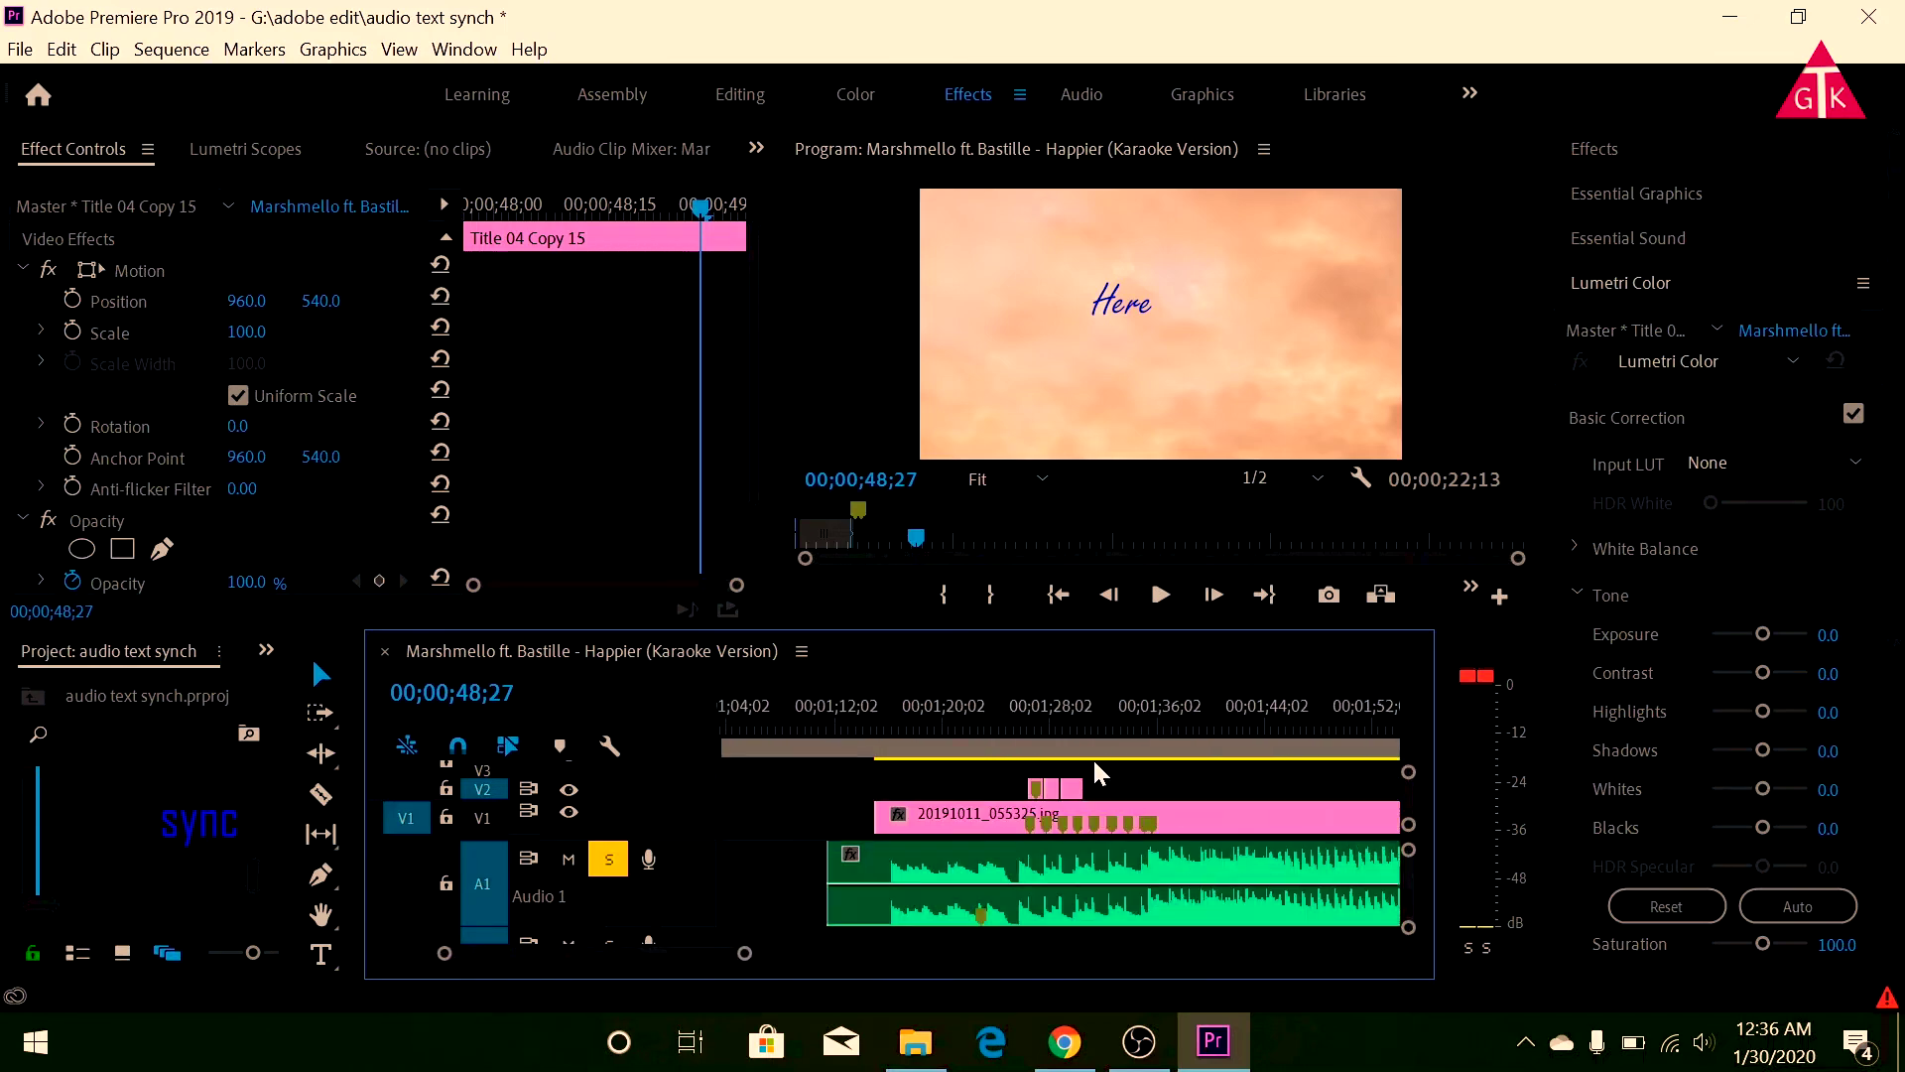
Play the how–to–sync section from about 1:26 to locate the sync title.
{"action": "left_click", "coordinate": [1030, 707]}
{"action": "key", "text": "space"}
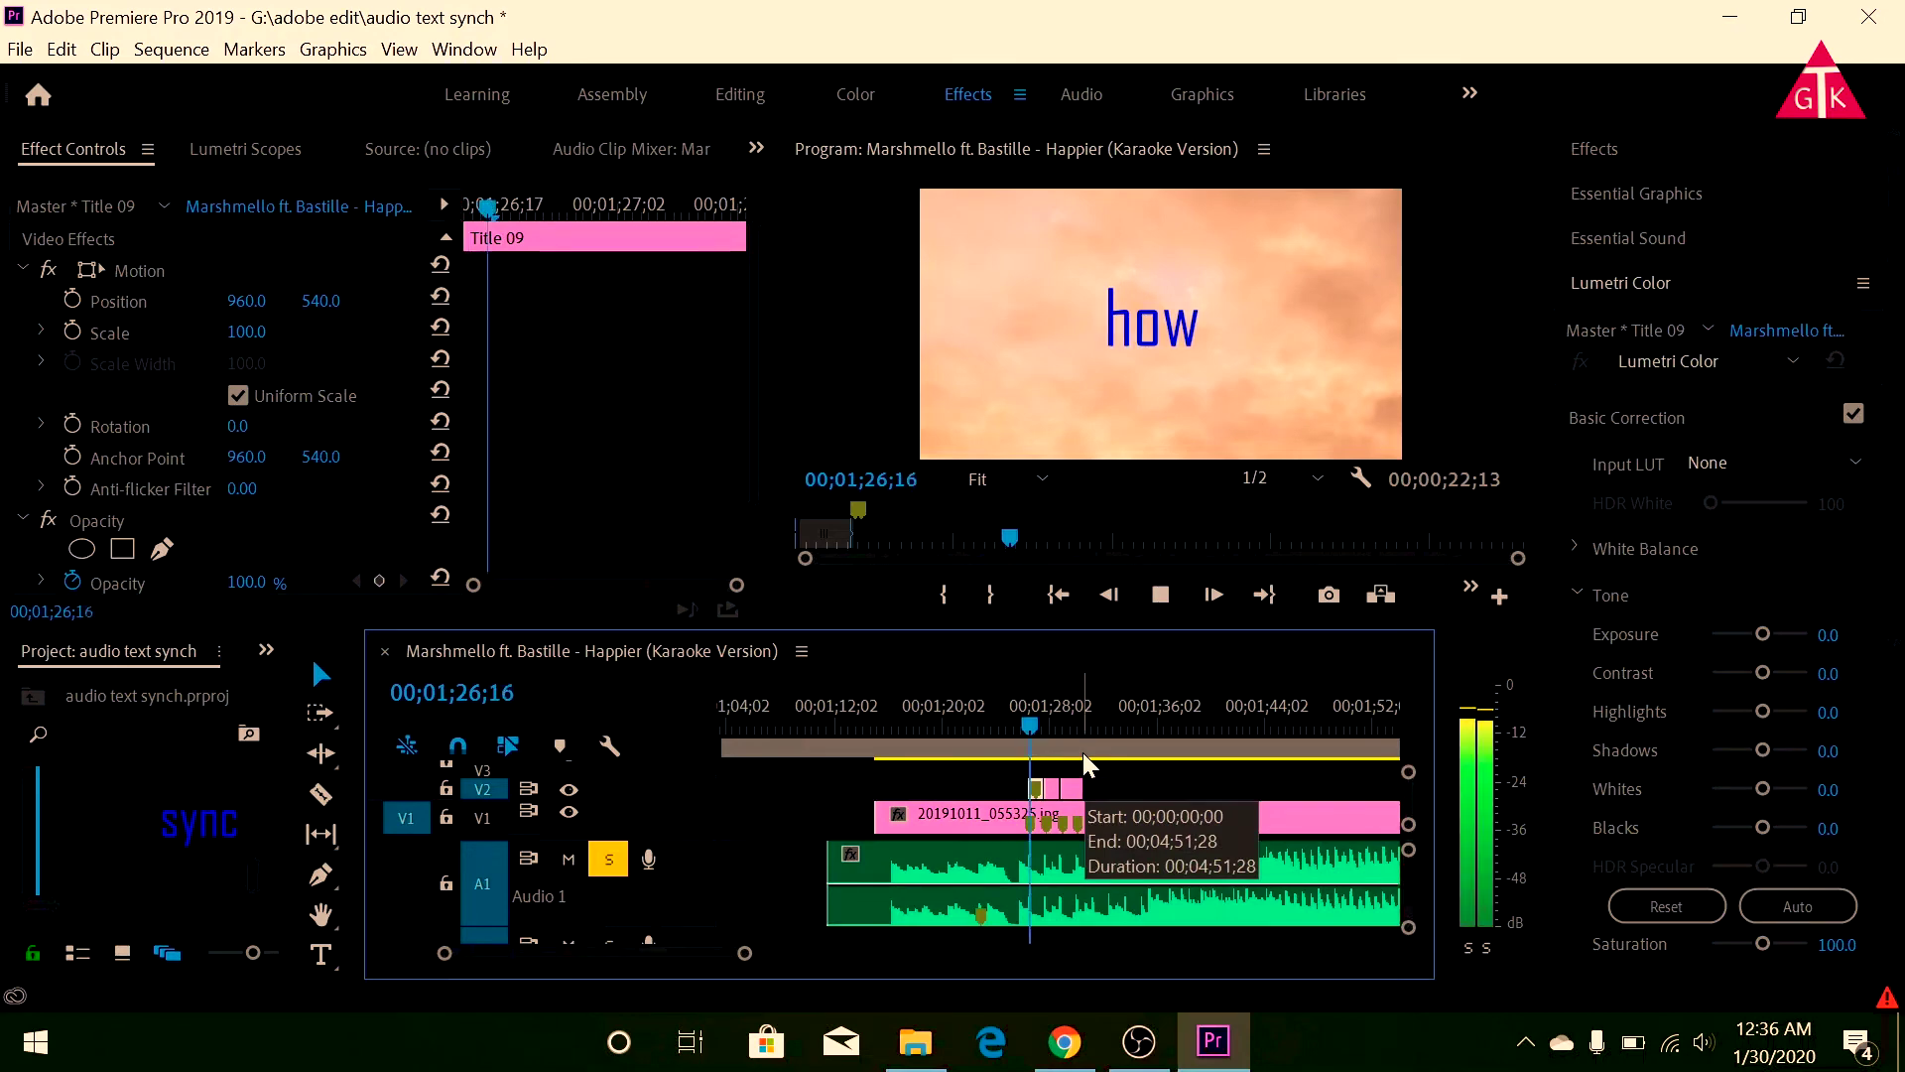
{"action": "key", "text": "space"}
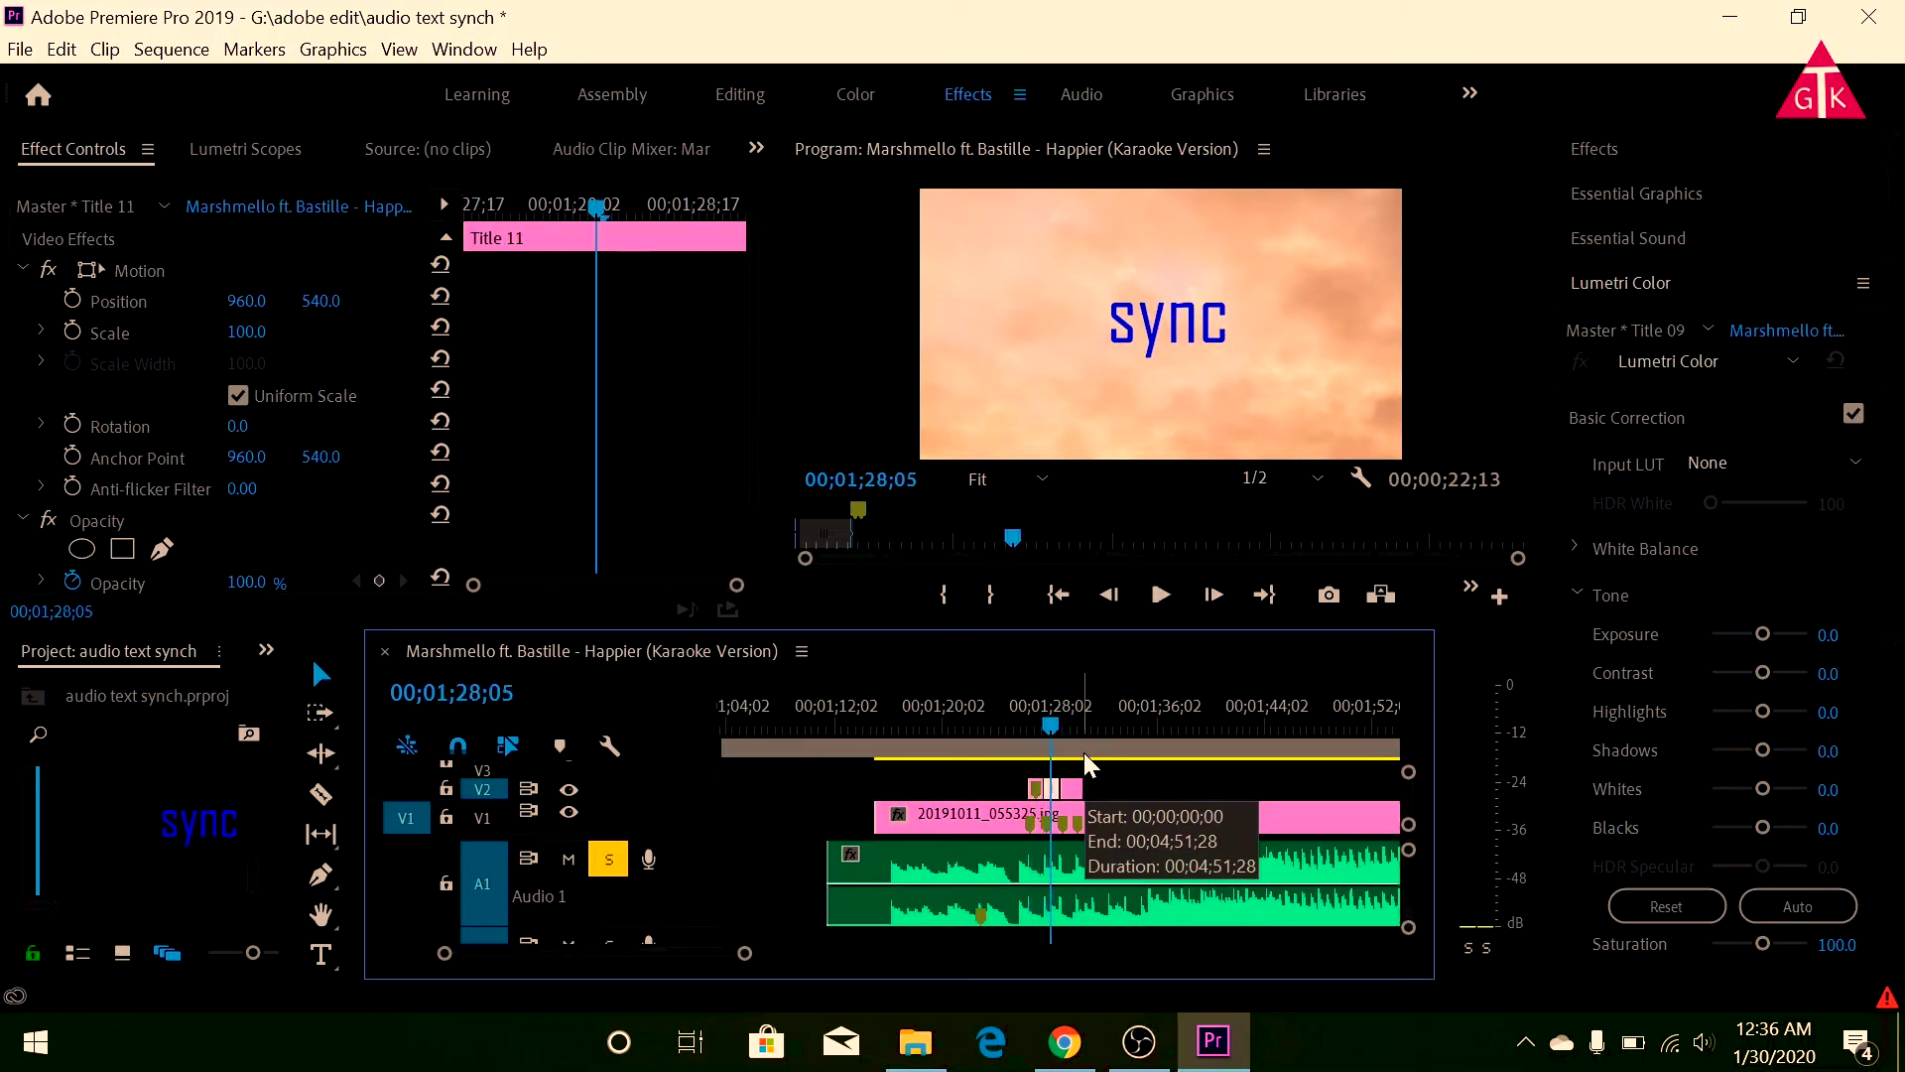
Cut Title 11 at four points with the Razor tool.
{"action": "left_click", "coordinate": [320, 793]}
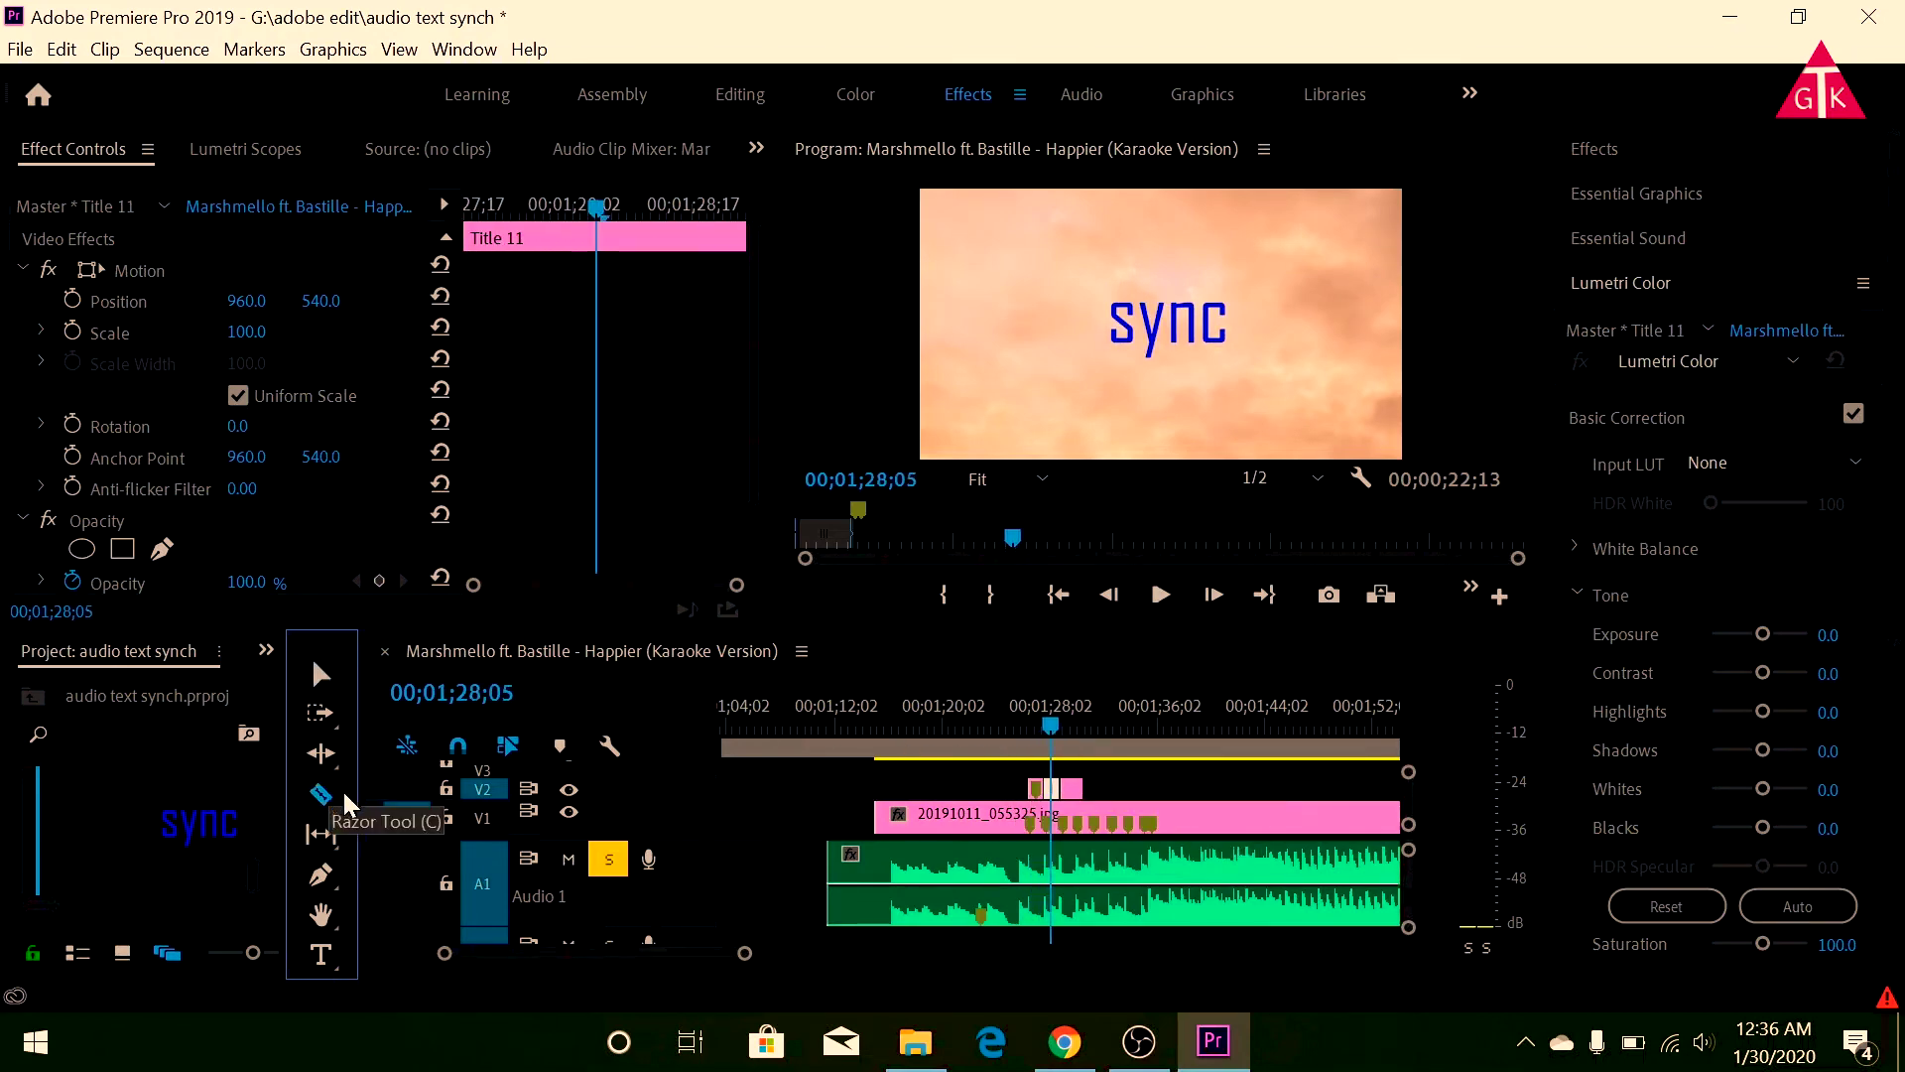
{"action": "key", "text": "equal"}
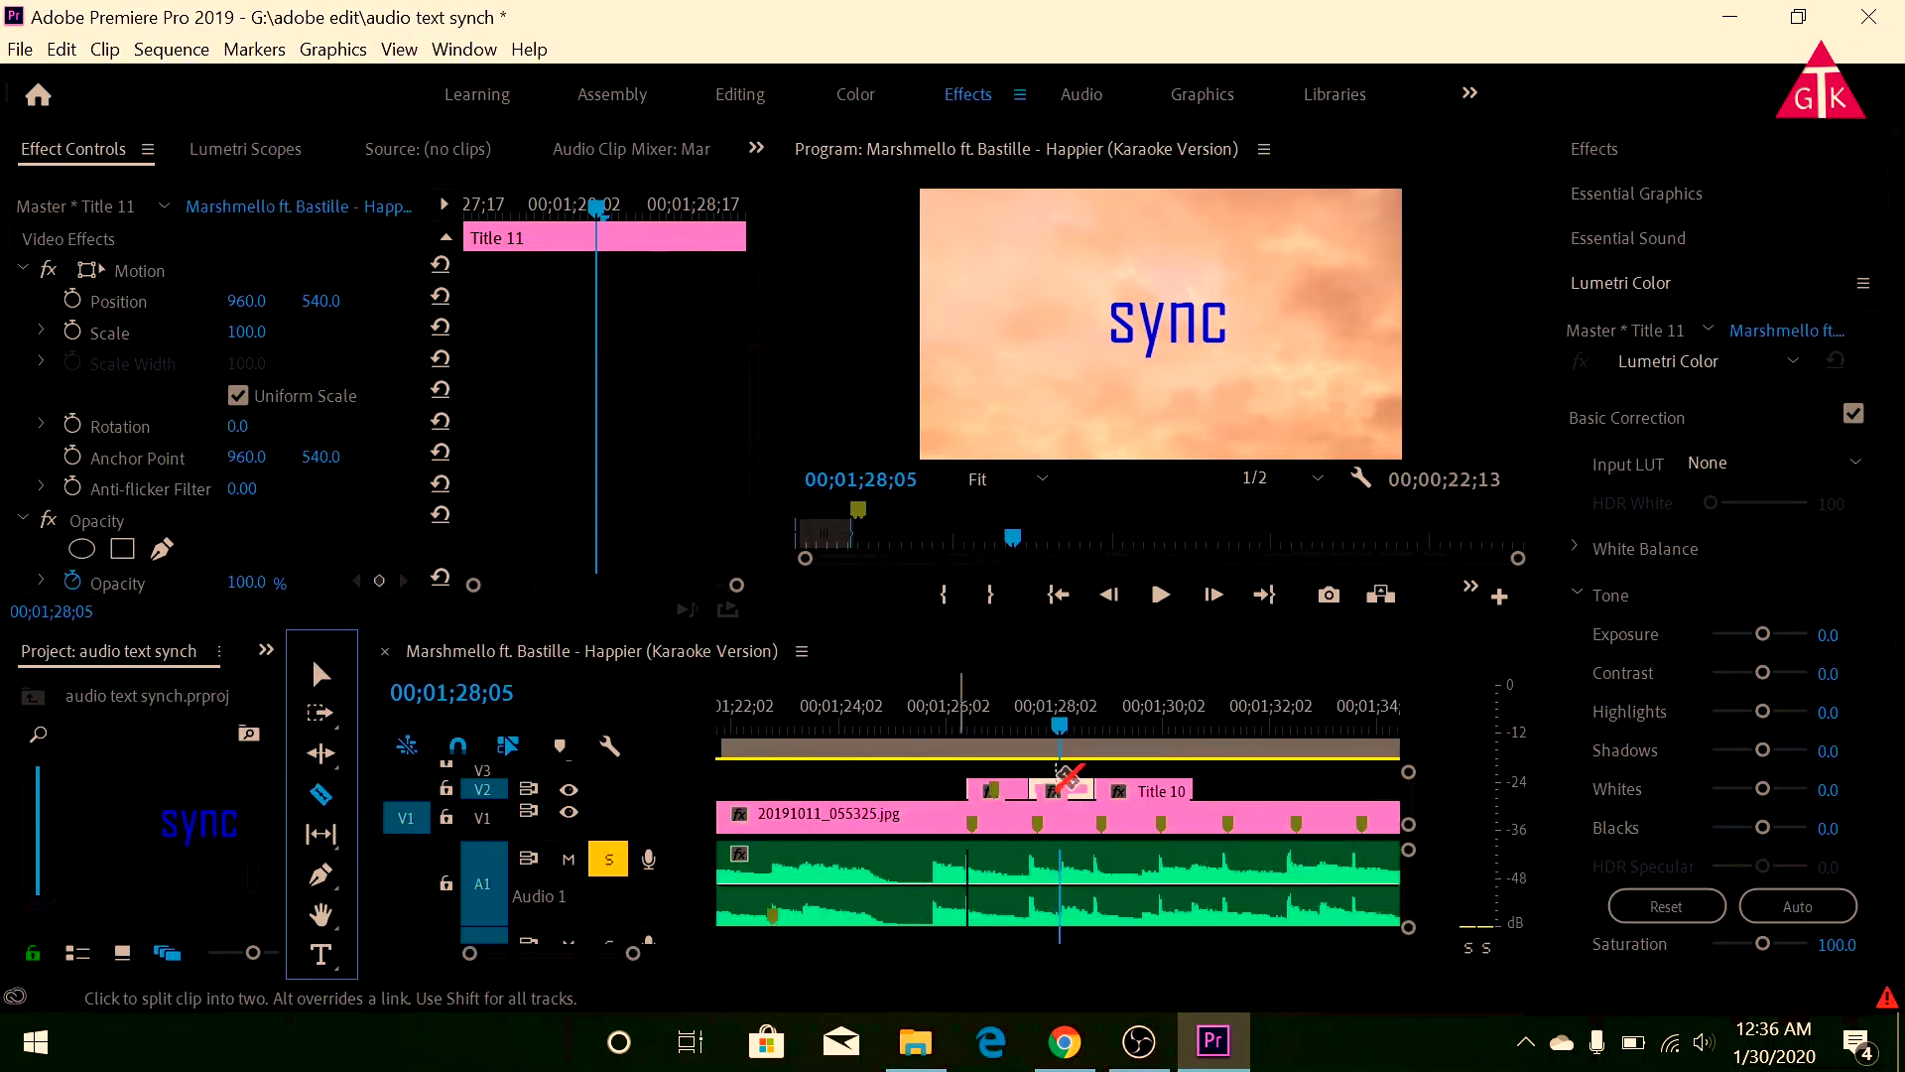
{"action": "key", "text": "equal"}
{"action": "left_click", "coordinate": [1059, 790]}
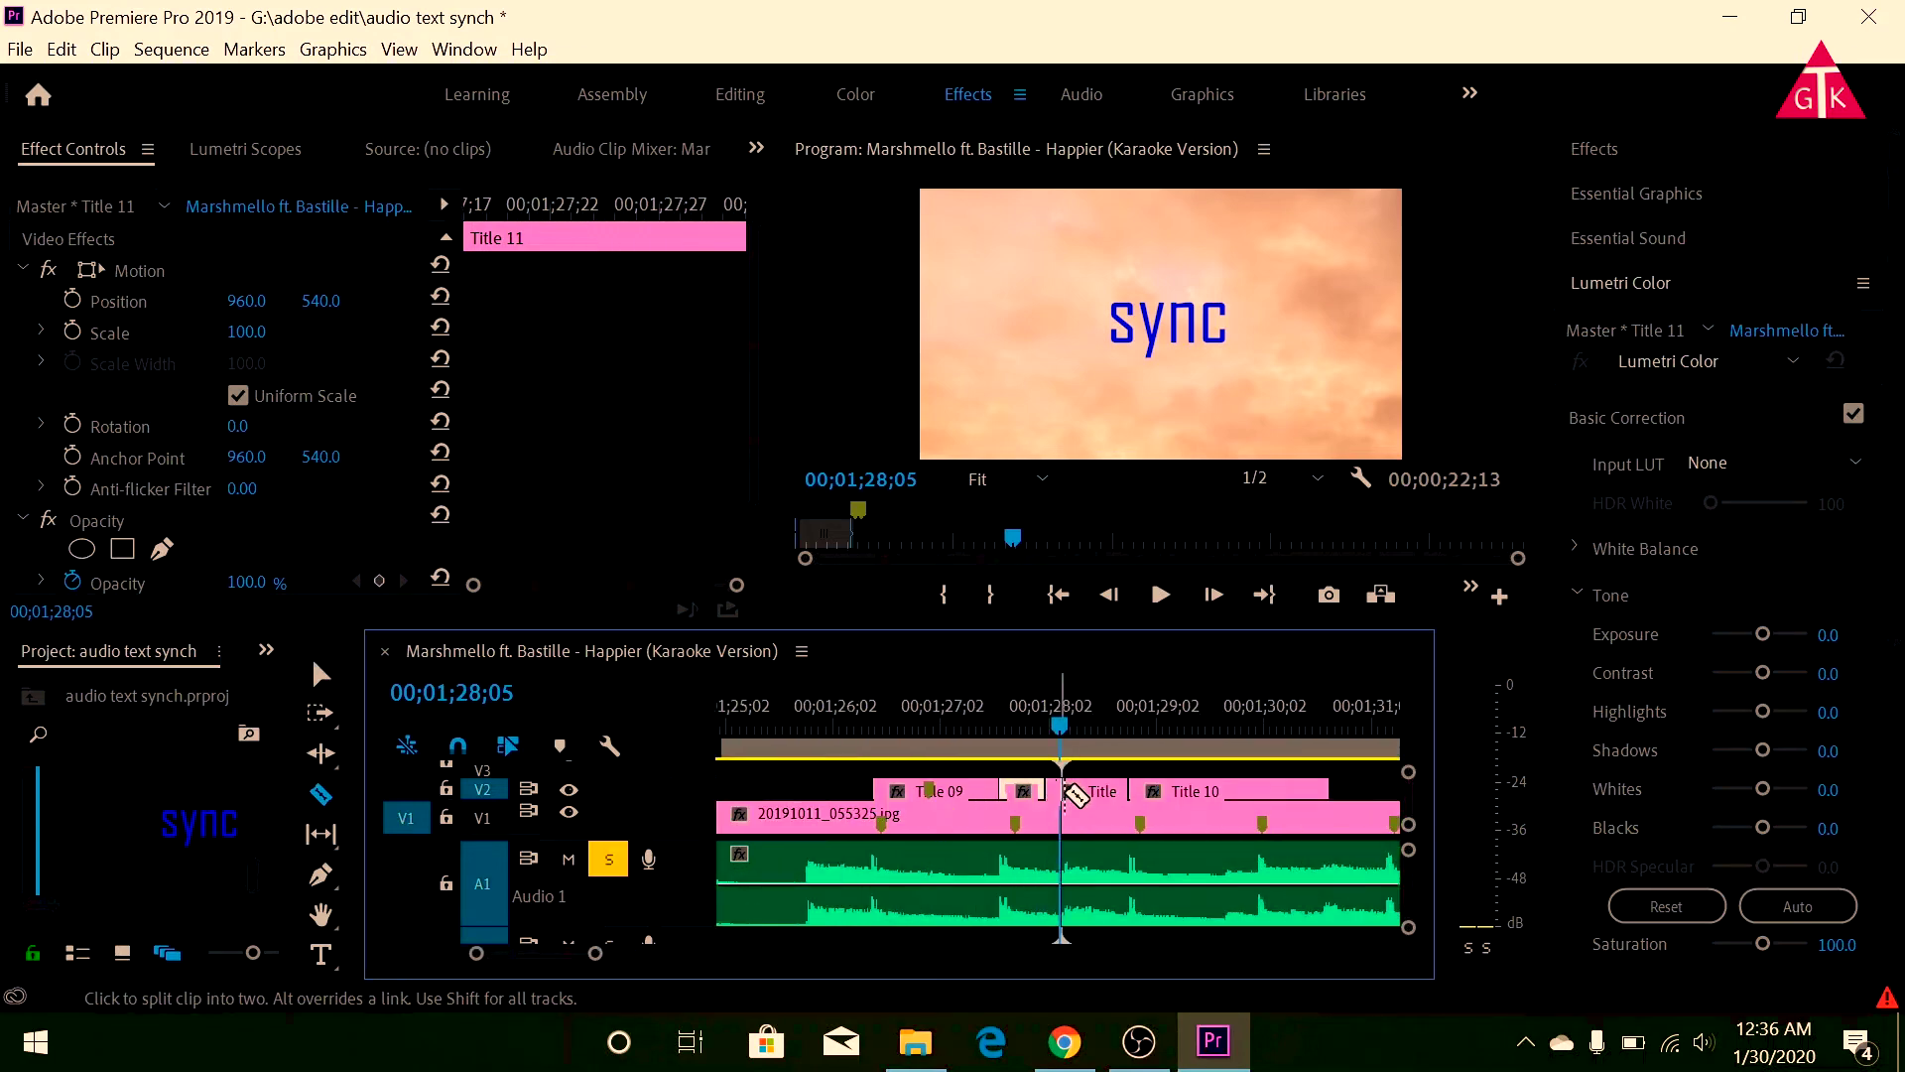
{"action": "left_click", "coordinate": [1088, 789]}
{"action": "left_click", "coordinate": [1103, 789]}
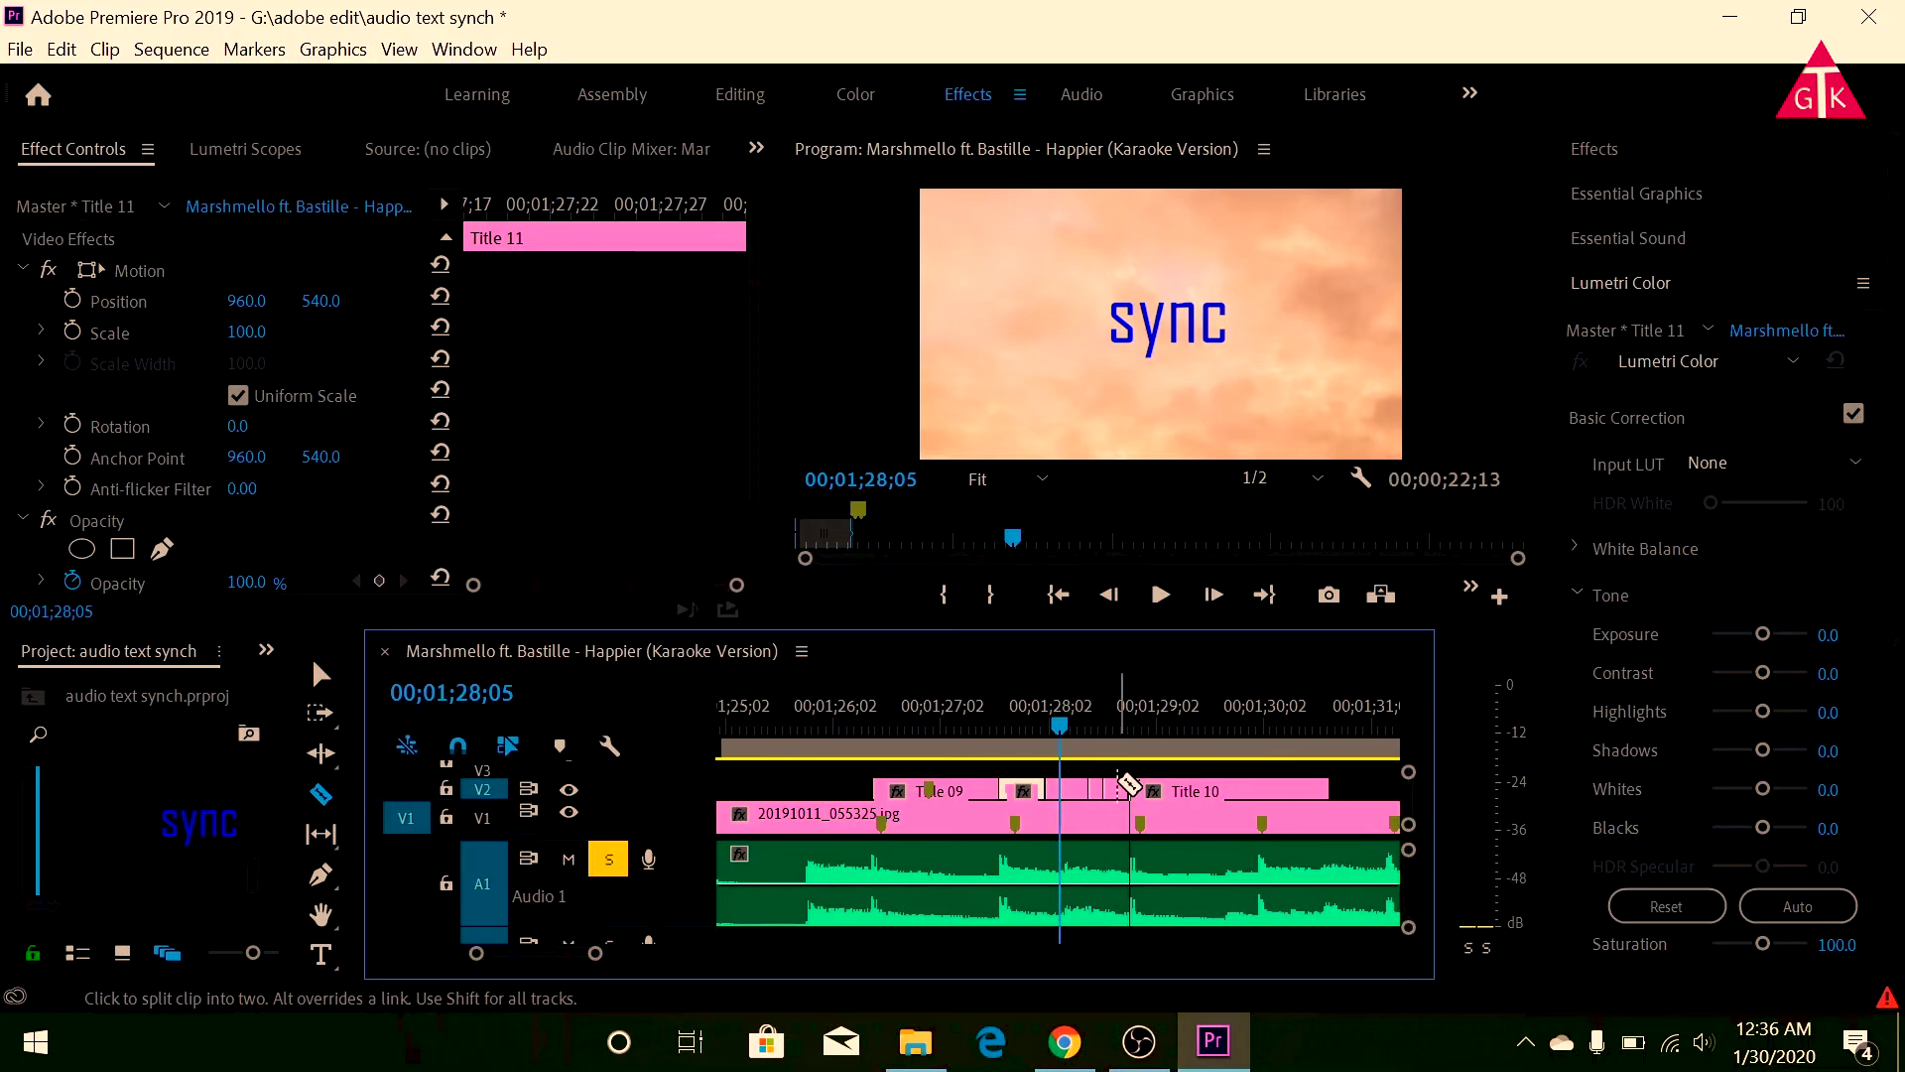
{"action": "left_click", "coordinate": [1128, 789]}
Delete two short pieces of the sync title to leave gaps.
{"action": "left_click", "coordinate": [318, 676]}
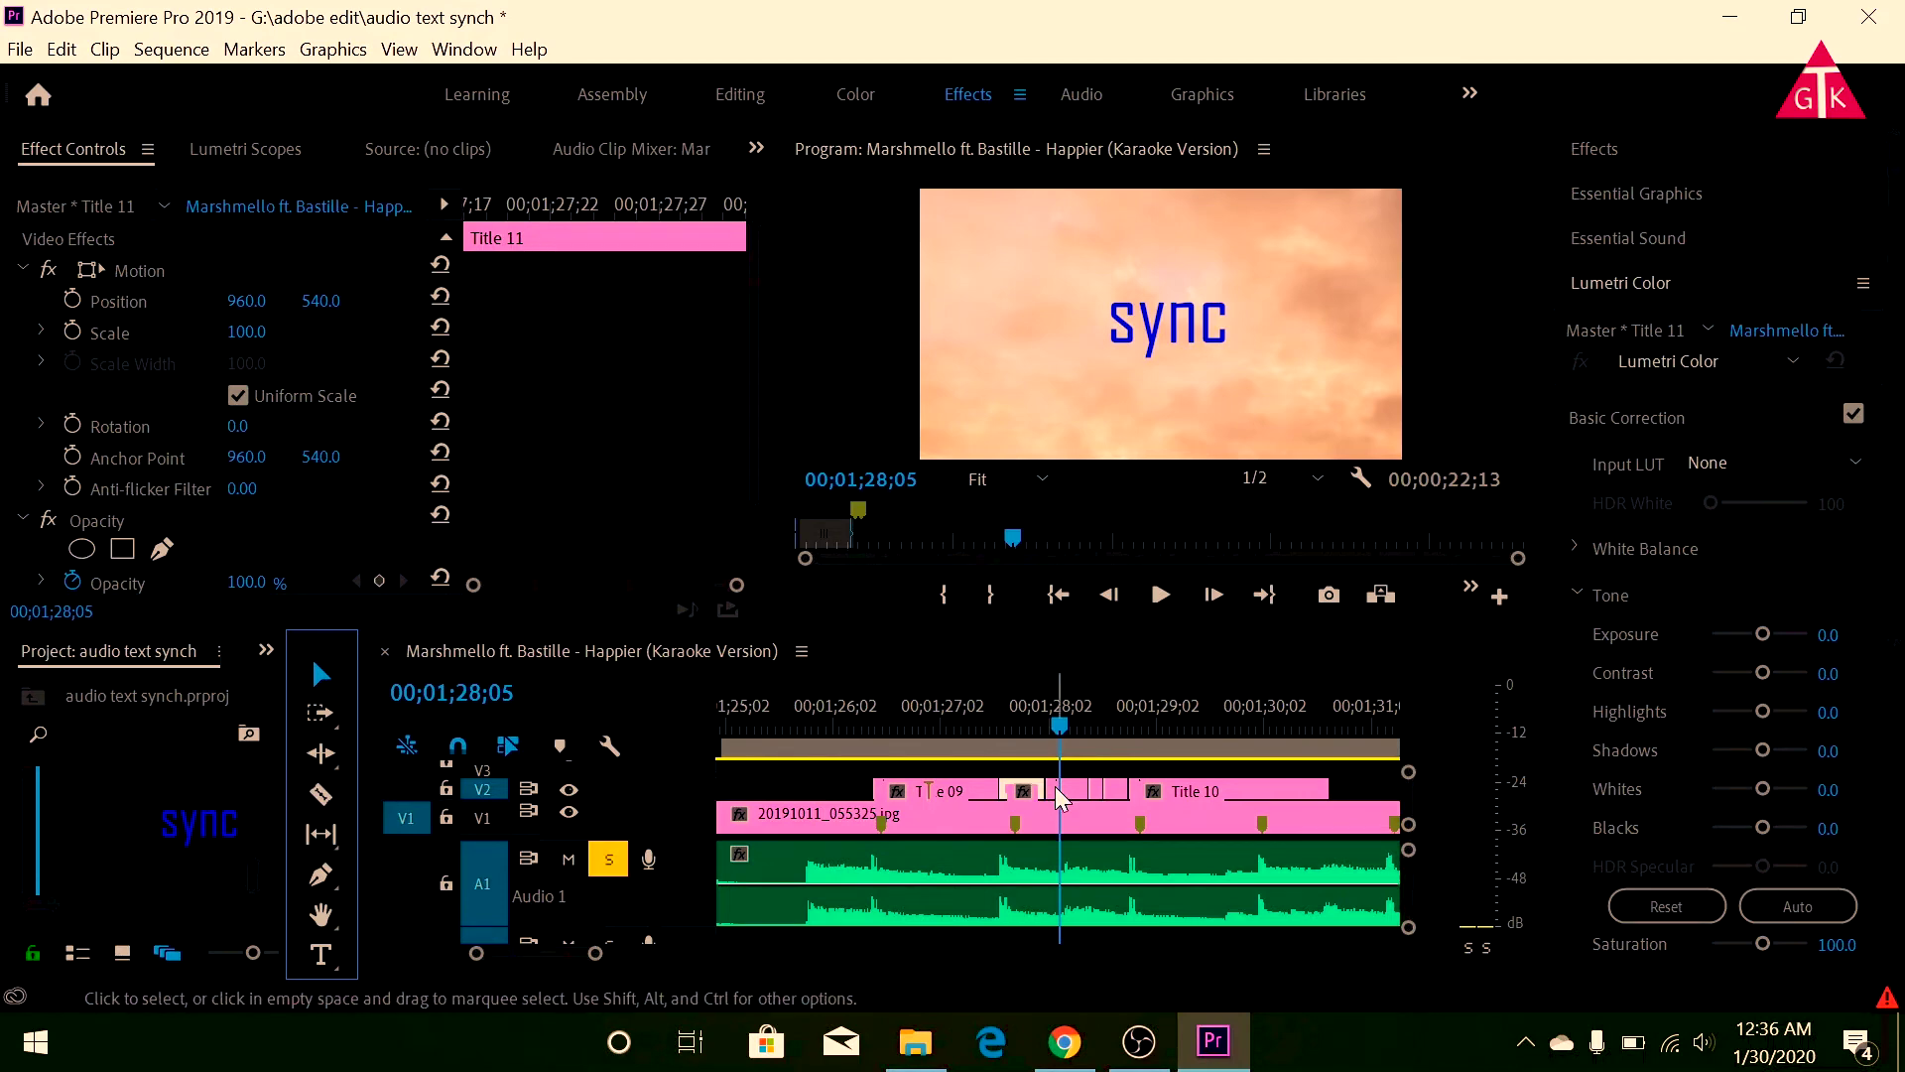
{"action": "left_click", "coordinate": [1054, 789]}
{"action": "key", "text": "Delete"}
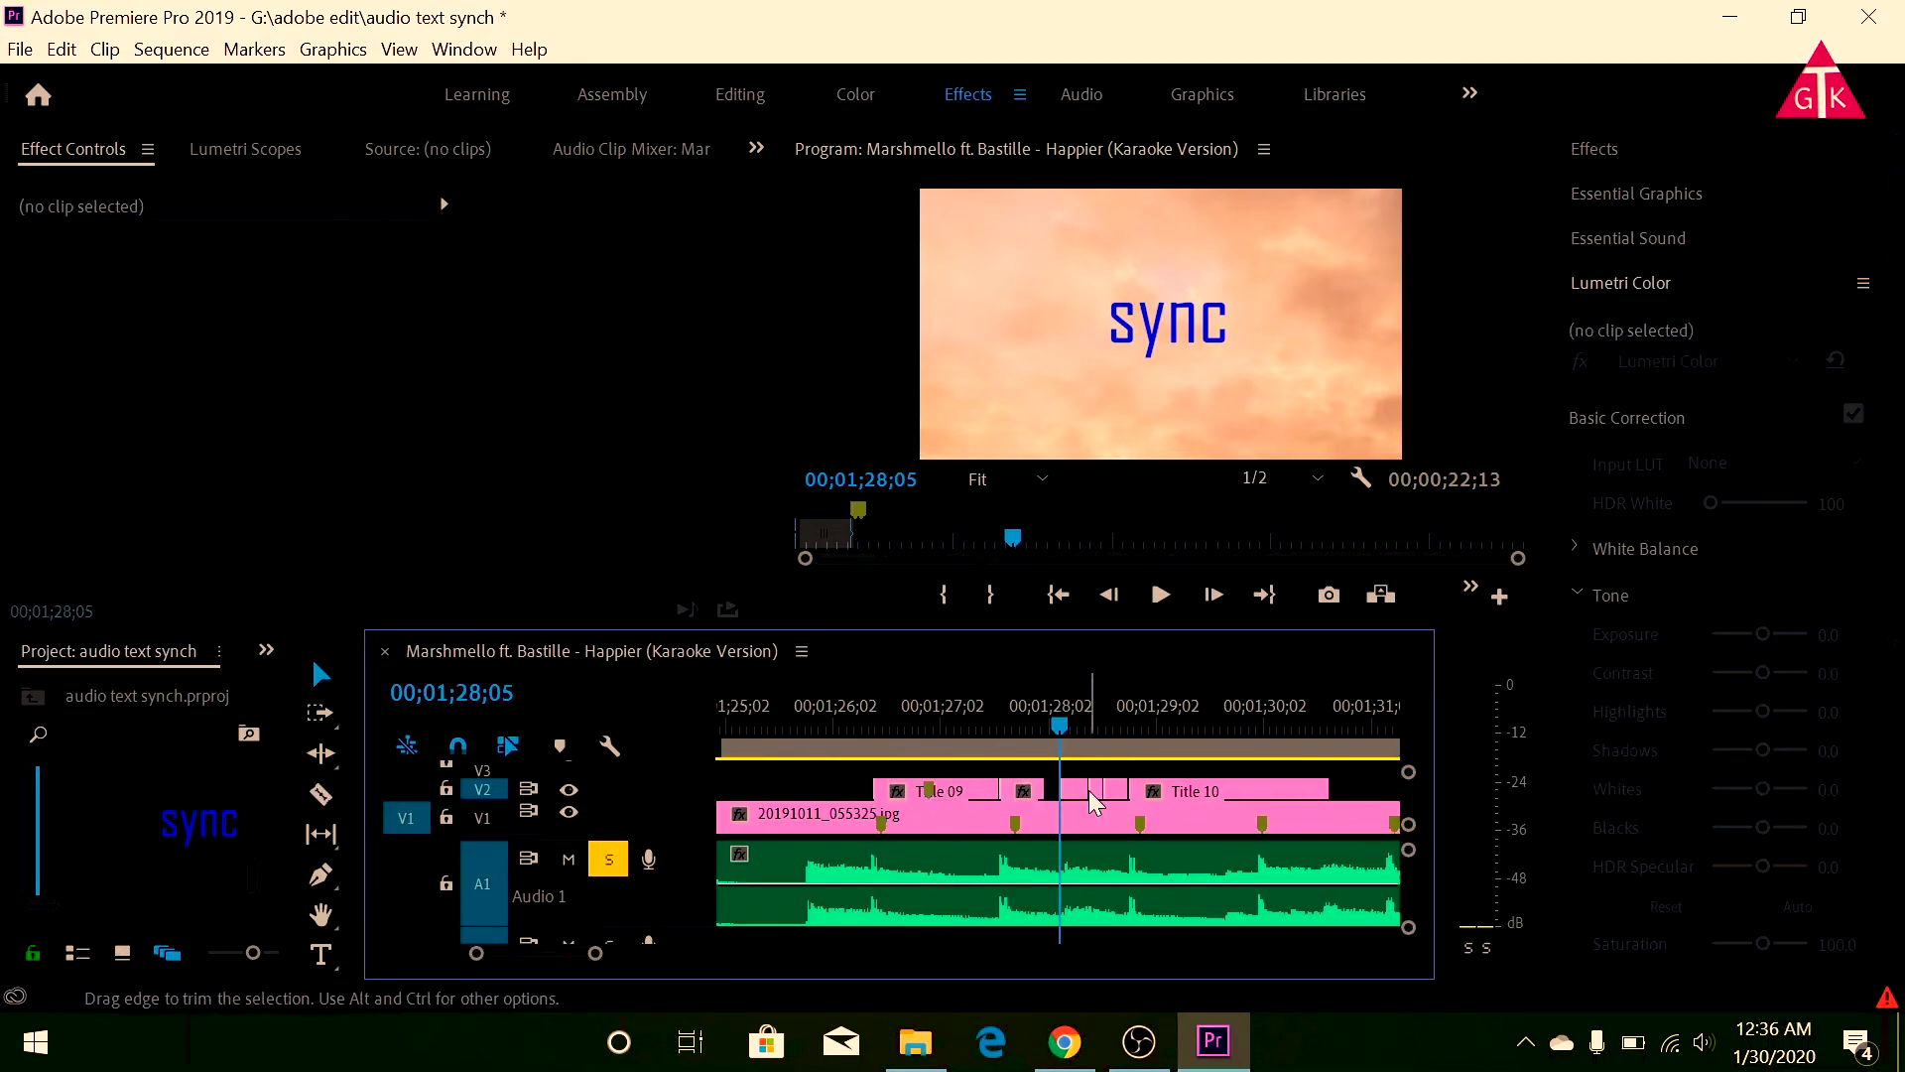
{"action": "left_click", "coordinate": [1098, 790]}
{"action": "key", "text": "Delete"}
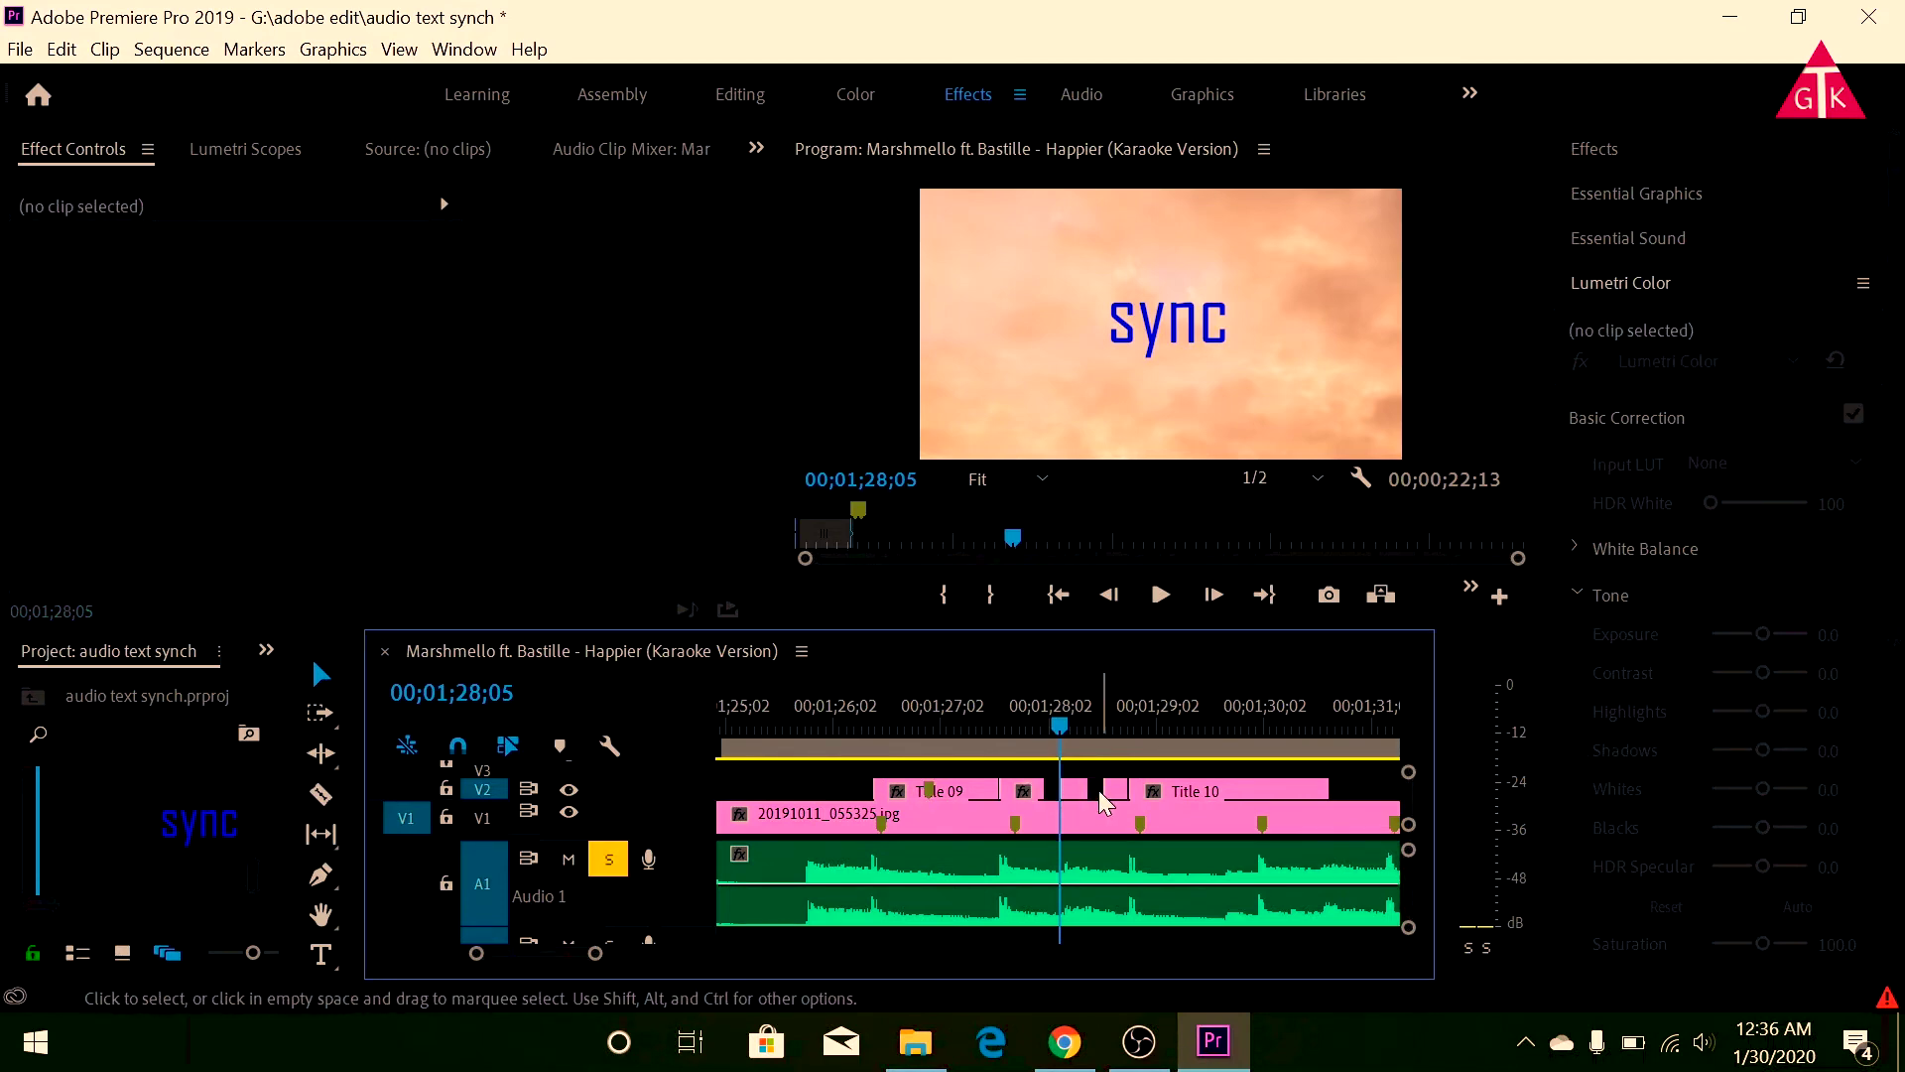
{"action": "left_click", "coordinate": [984, 732]}
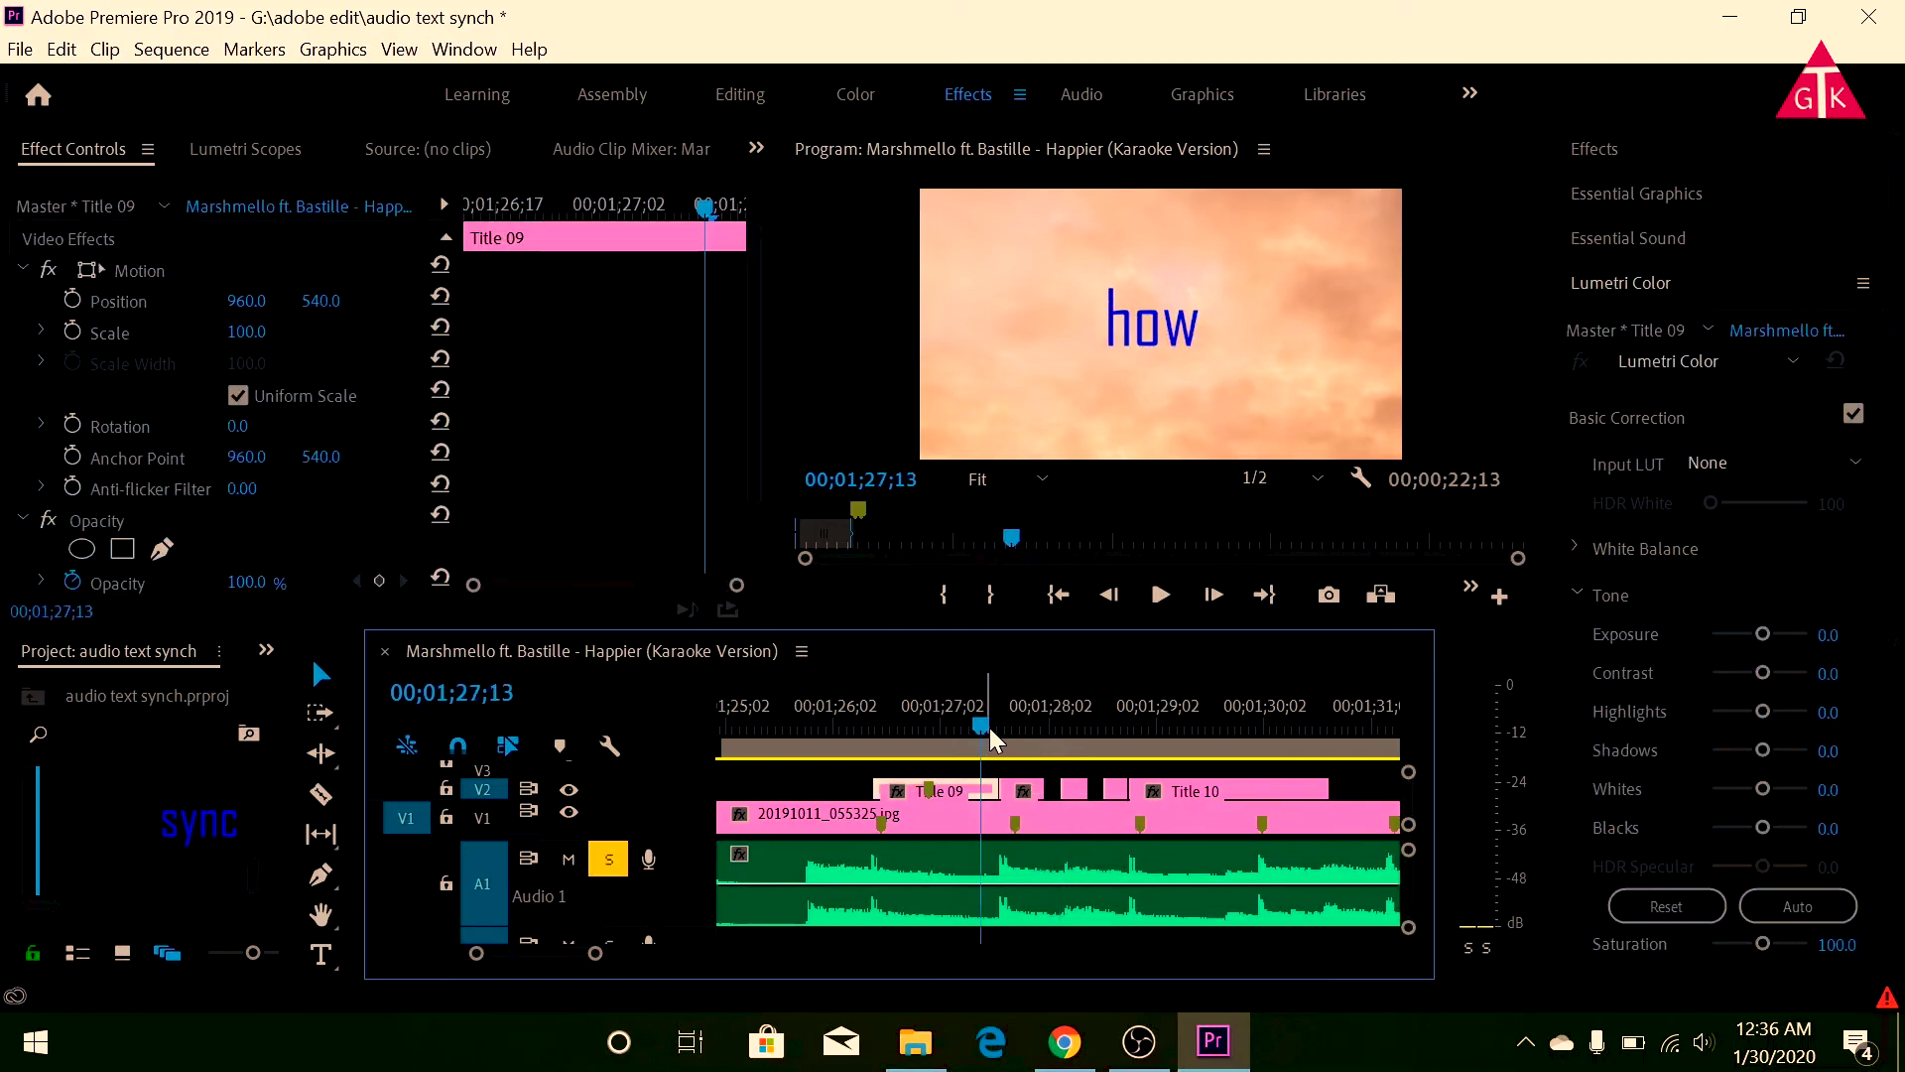
Play back the flickering sync title with the song from 1;27;13.
{"action": "key", "text": "space"}
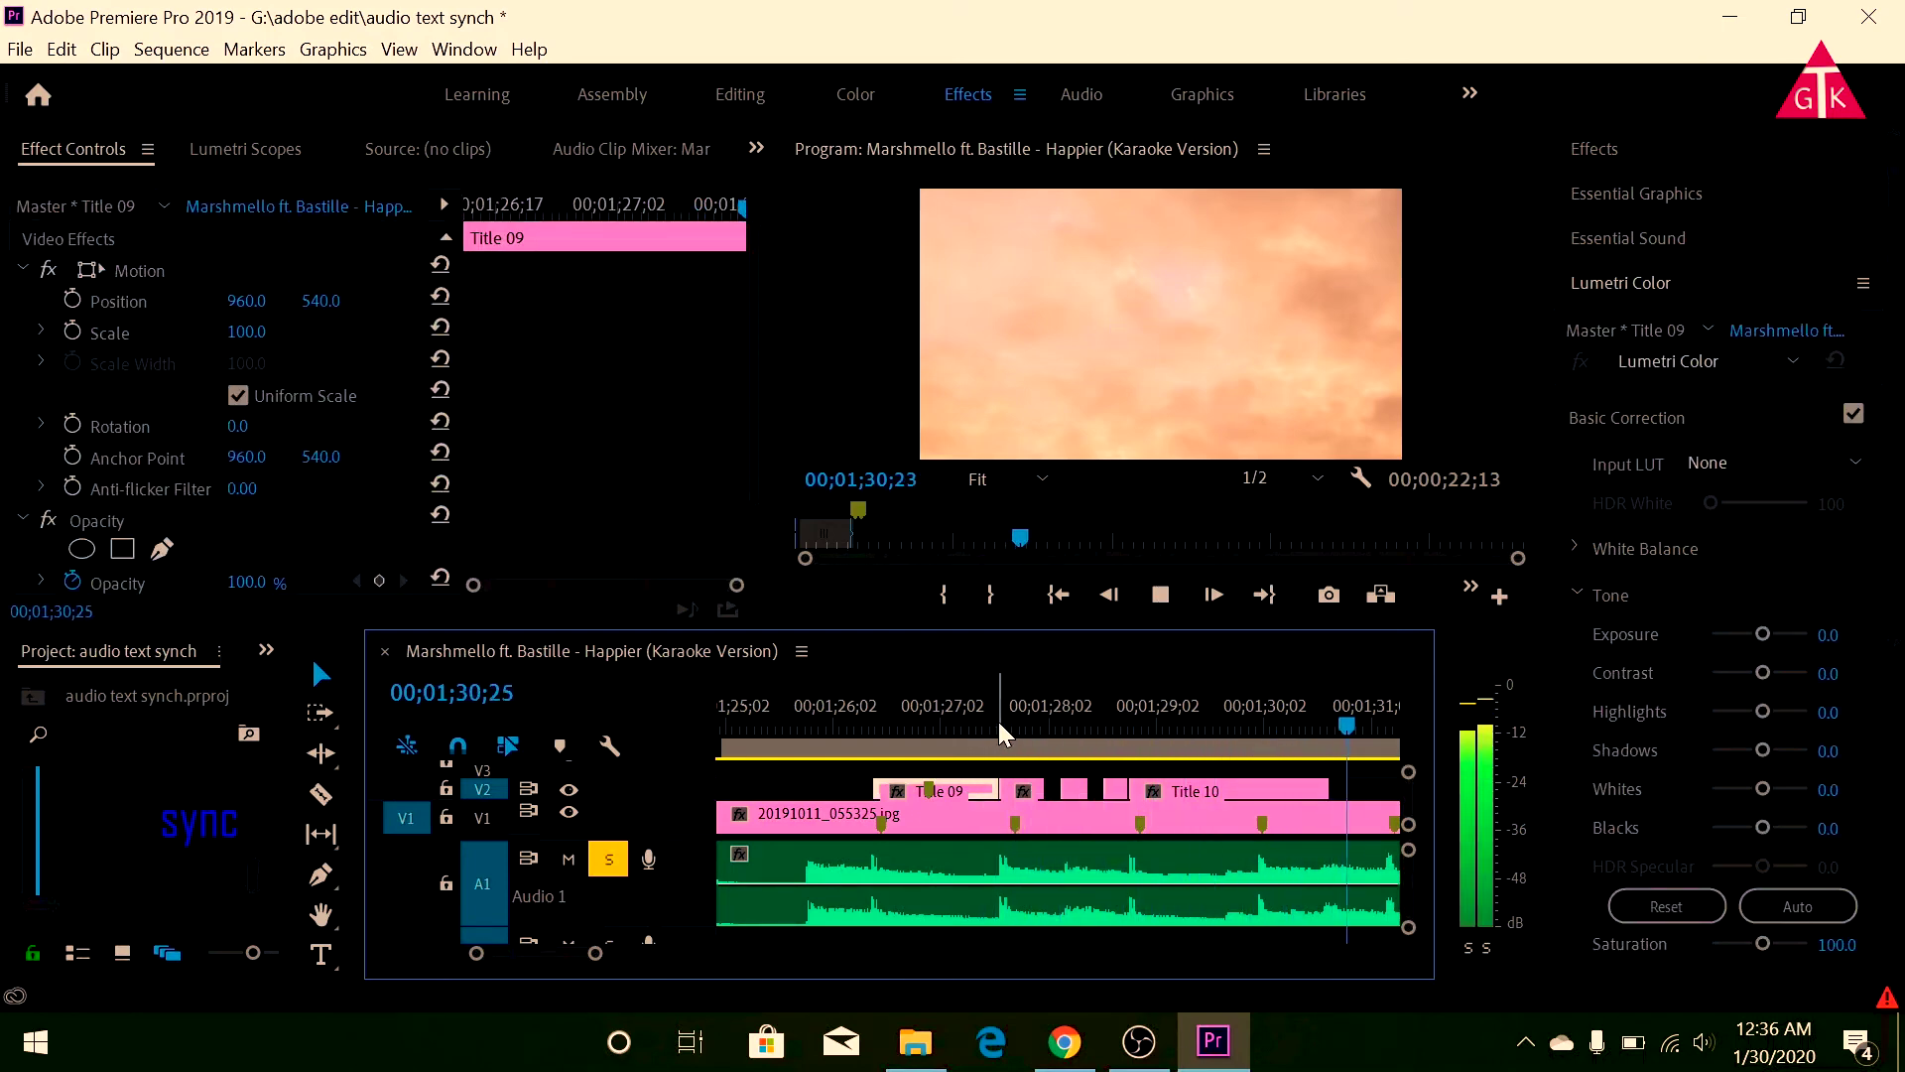
{"action": "key", "text": "space"}
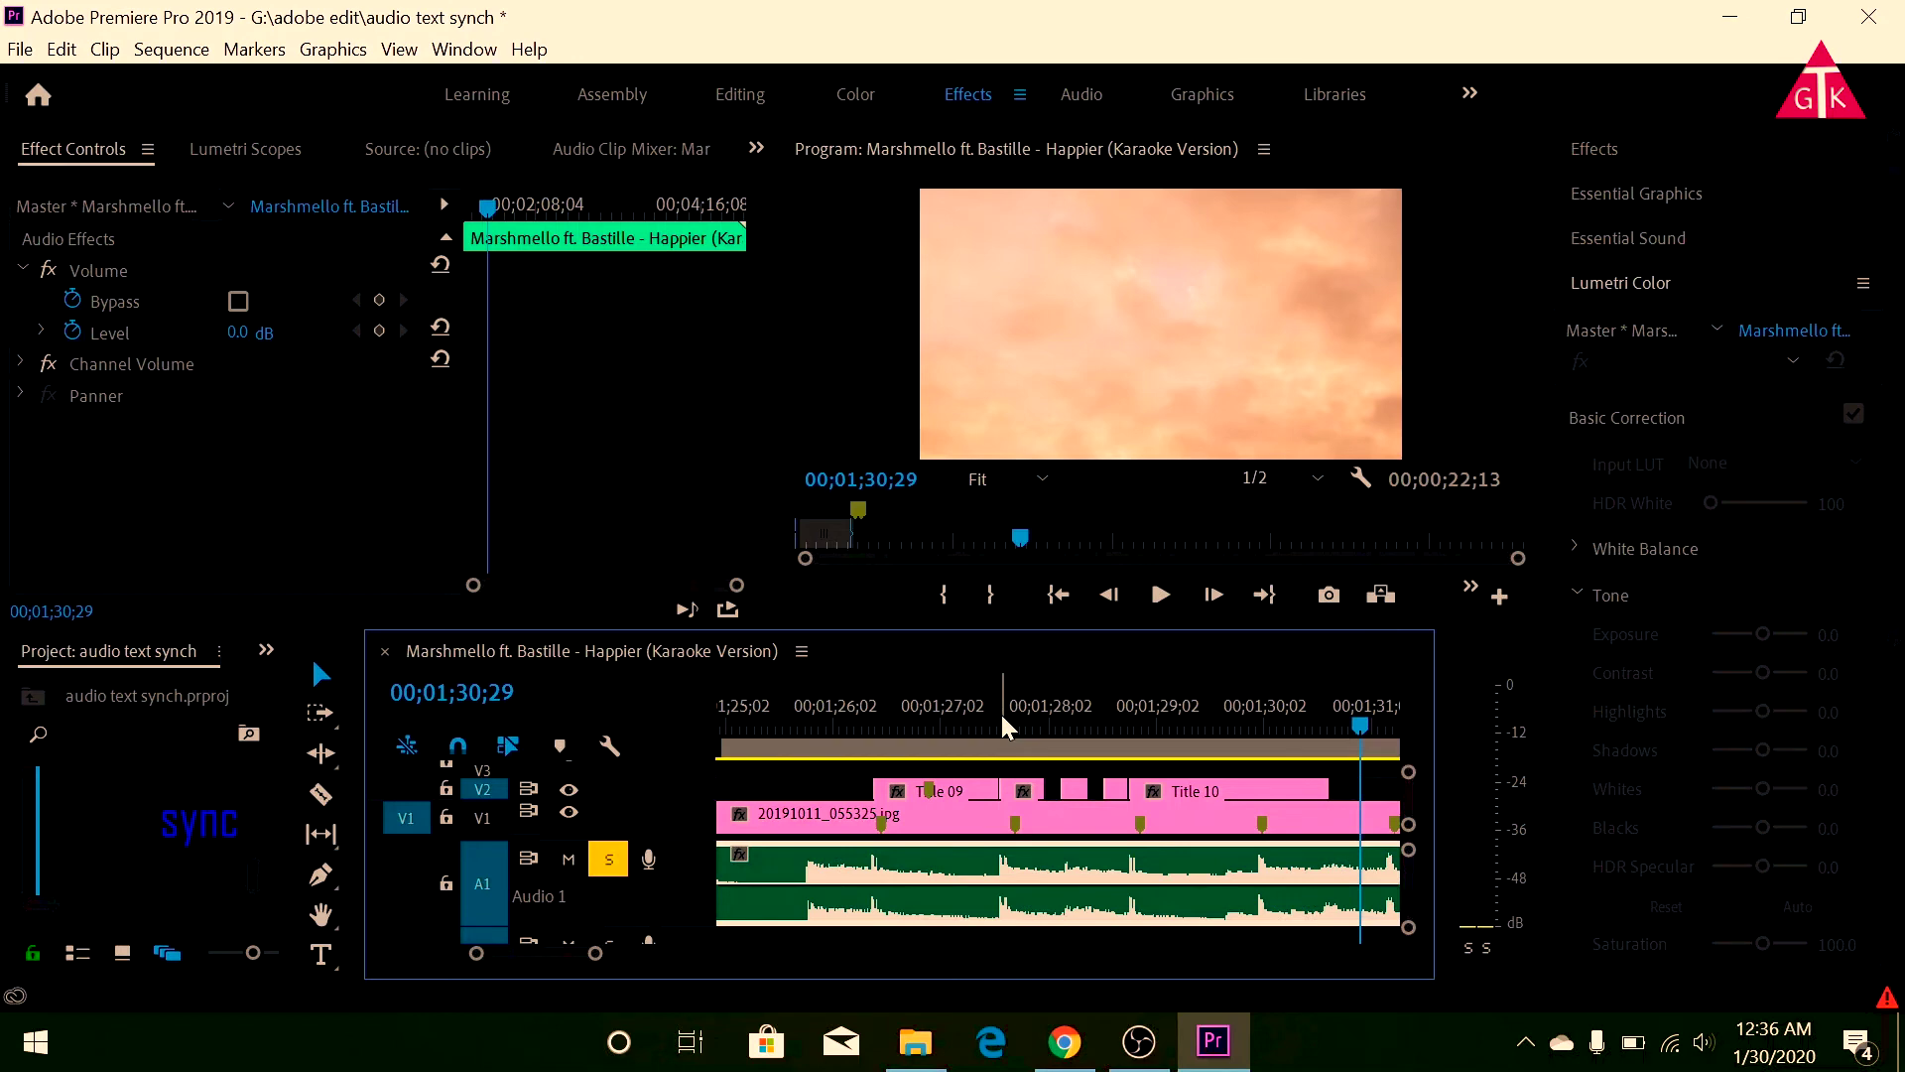
{"action": "scroll", "coordinate": [1016, 760], "scroll_direction": "up", "scroll_amount": 3}
{"action": "scroll", "coordinate": [1016, 760], "scroll_direction": "up", "scroll_amount": 2}
{"action": "scroll", "coordinate": [1016, 760], "scroll_direction": "up", "scroll_amount": 3}
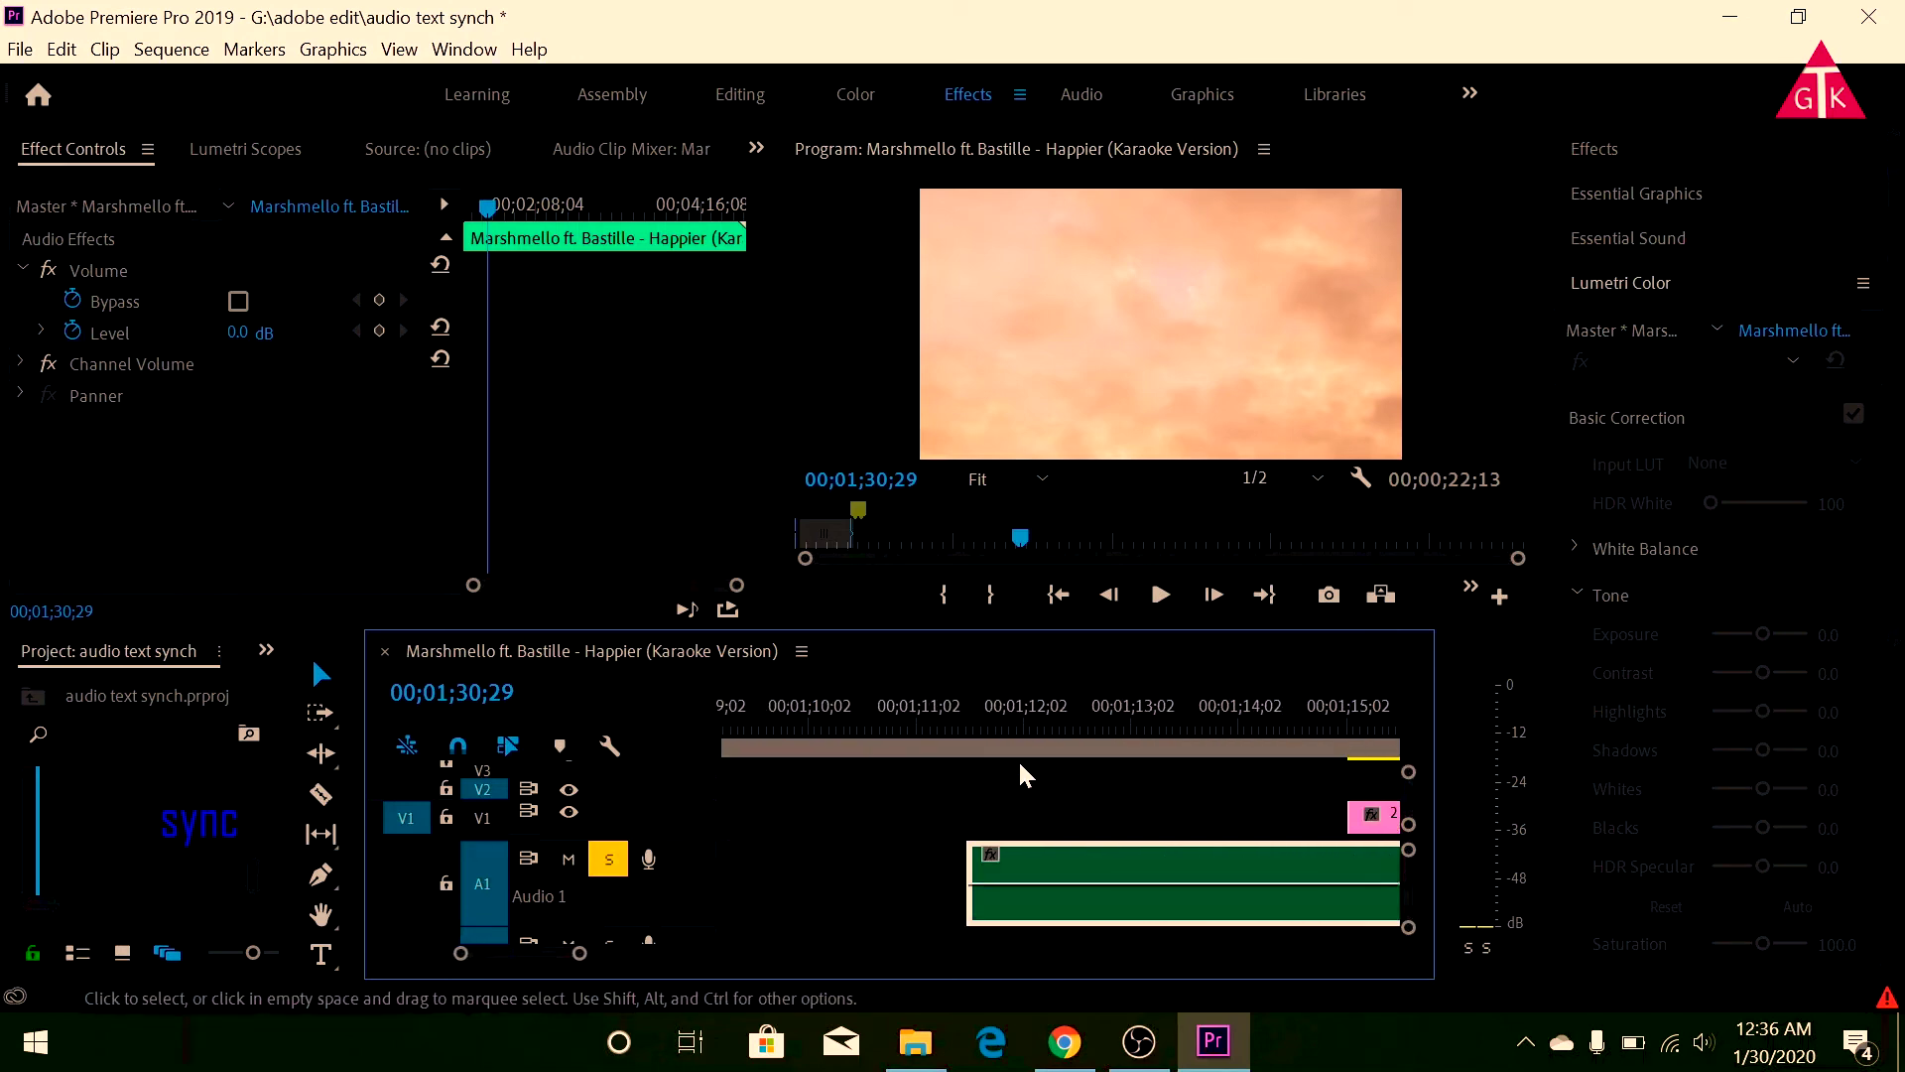
{"action": "scroll", "coordinate": [1020, 764], "scroll_direction": "up", "scroll_amount": 2}
{"action": "scroll", "coordinate": [992, 783], "scroll_direction": "up", "scroll_amount": 2}
{"action": "scroll", "coordinate": [992, 783], "scroll_direction": "up", "scroll_amount": 2}
{"action": "scroll", "coordinate": [993, 783], "scroll_direction": "up", "scroll_amount": 2}
{"action": "scroll", "coordinate": [981, 787], "scroll_direction": "up", "scroll_amount": 2}
{"action": "scroll", "coordinate": [980, 787], "scroll_direction": "up", "scroll_amount": 2}
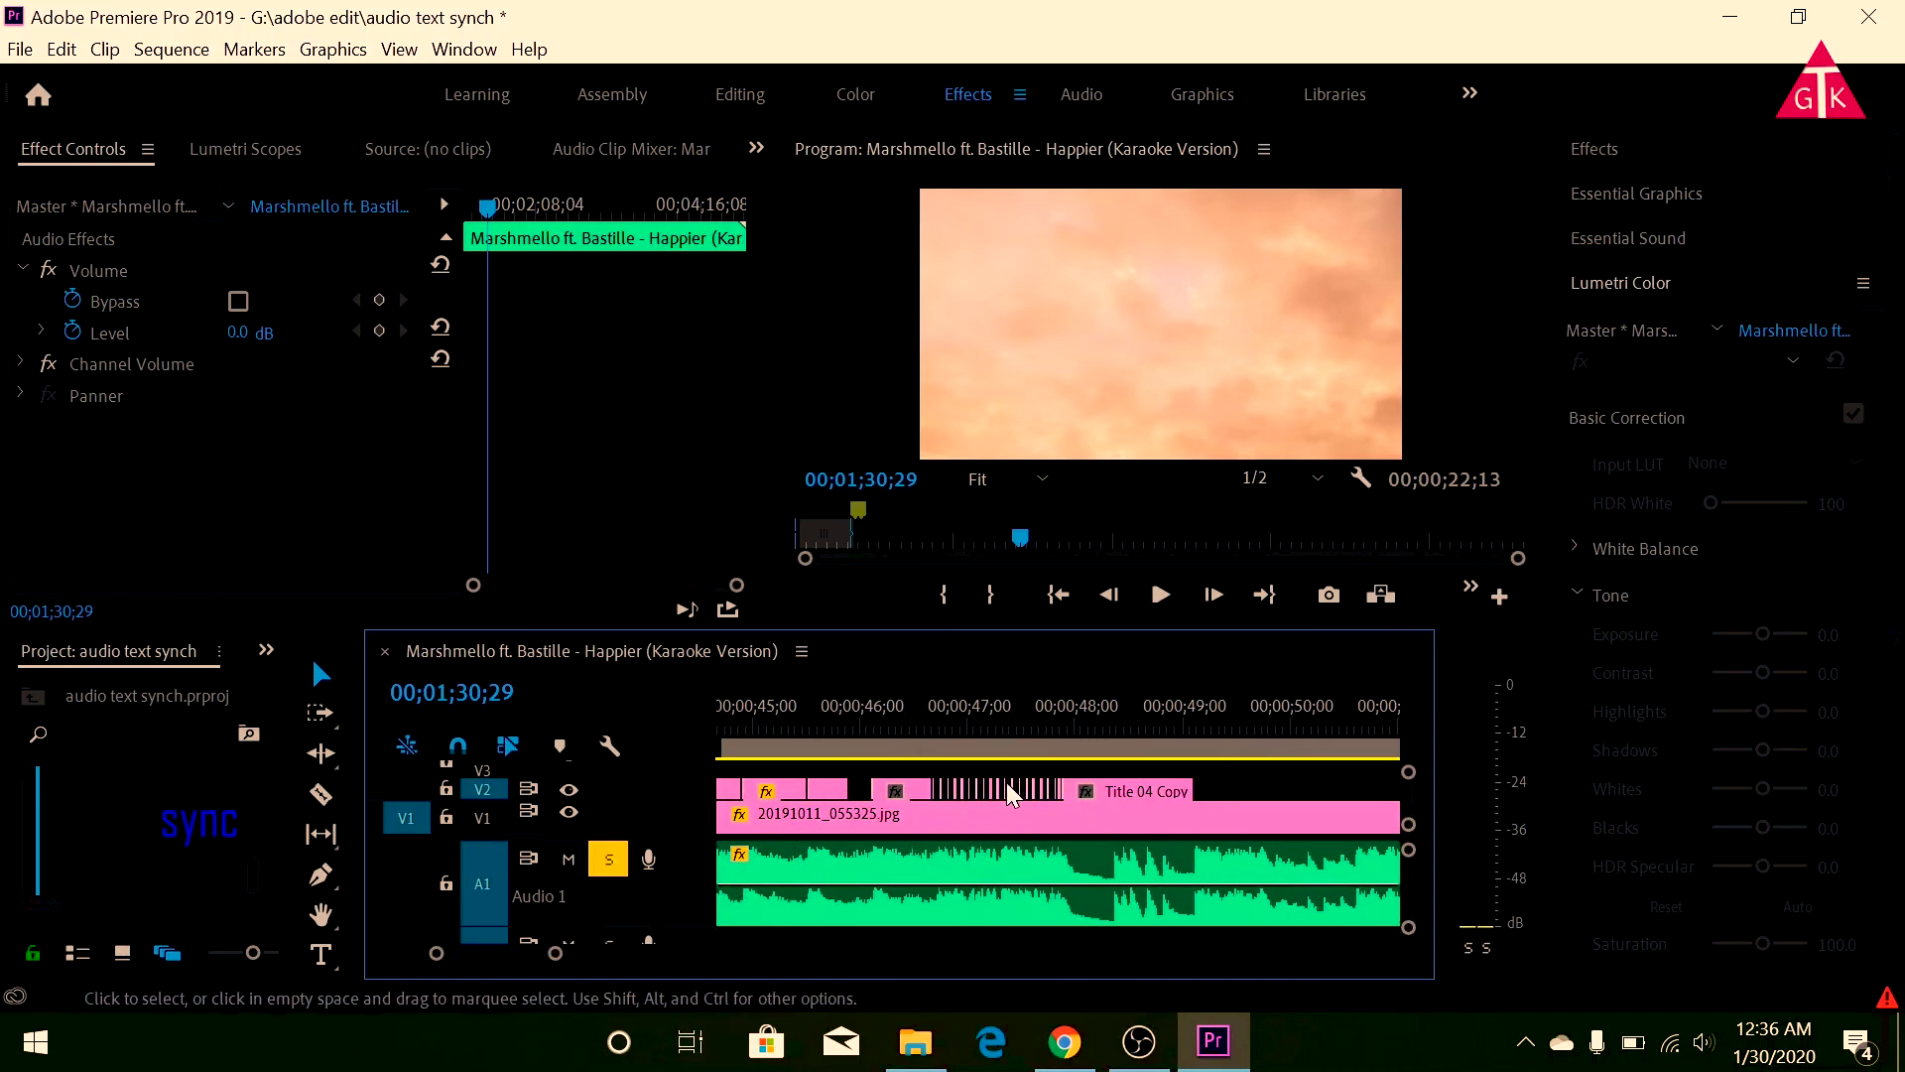
Replay the earlier 'Audio' and 'Here' lyrics from 00;00;45;07.
{"action": "left_click", "coordinate": [781, 732]}
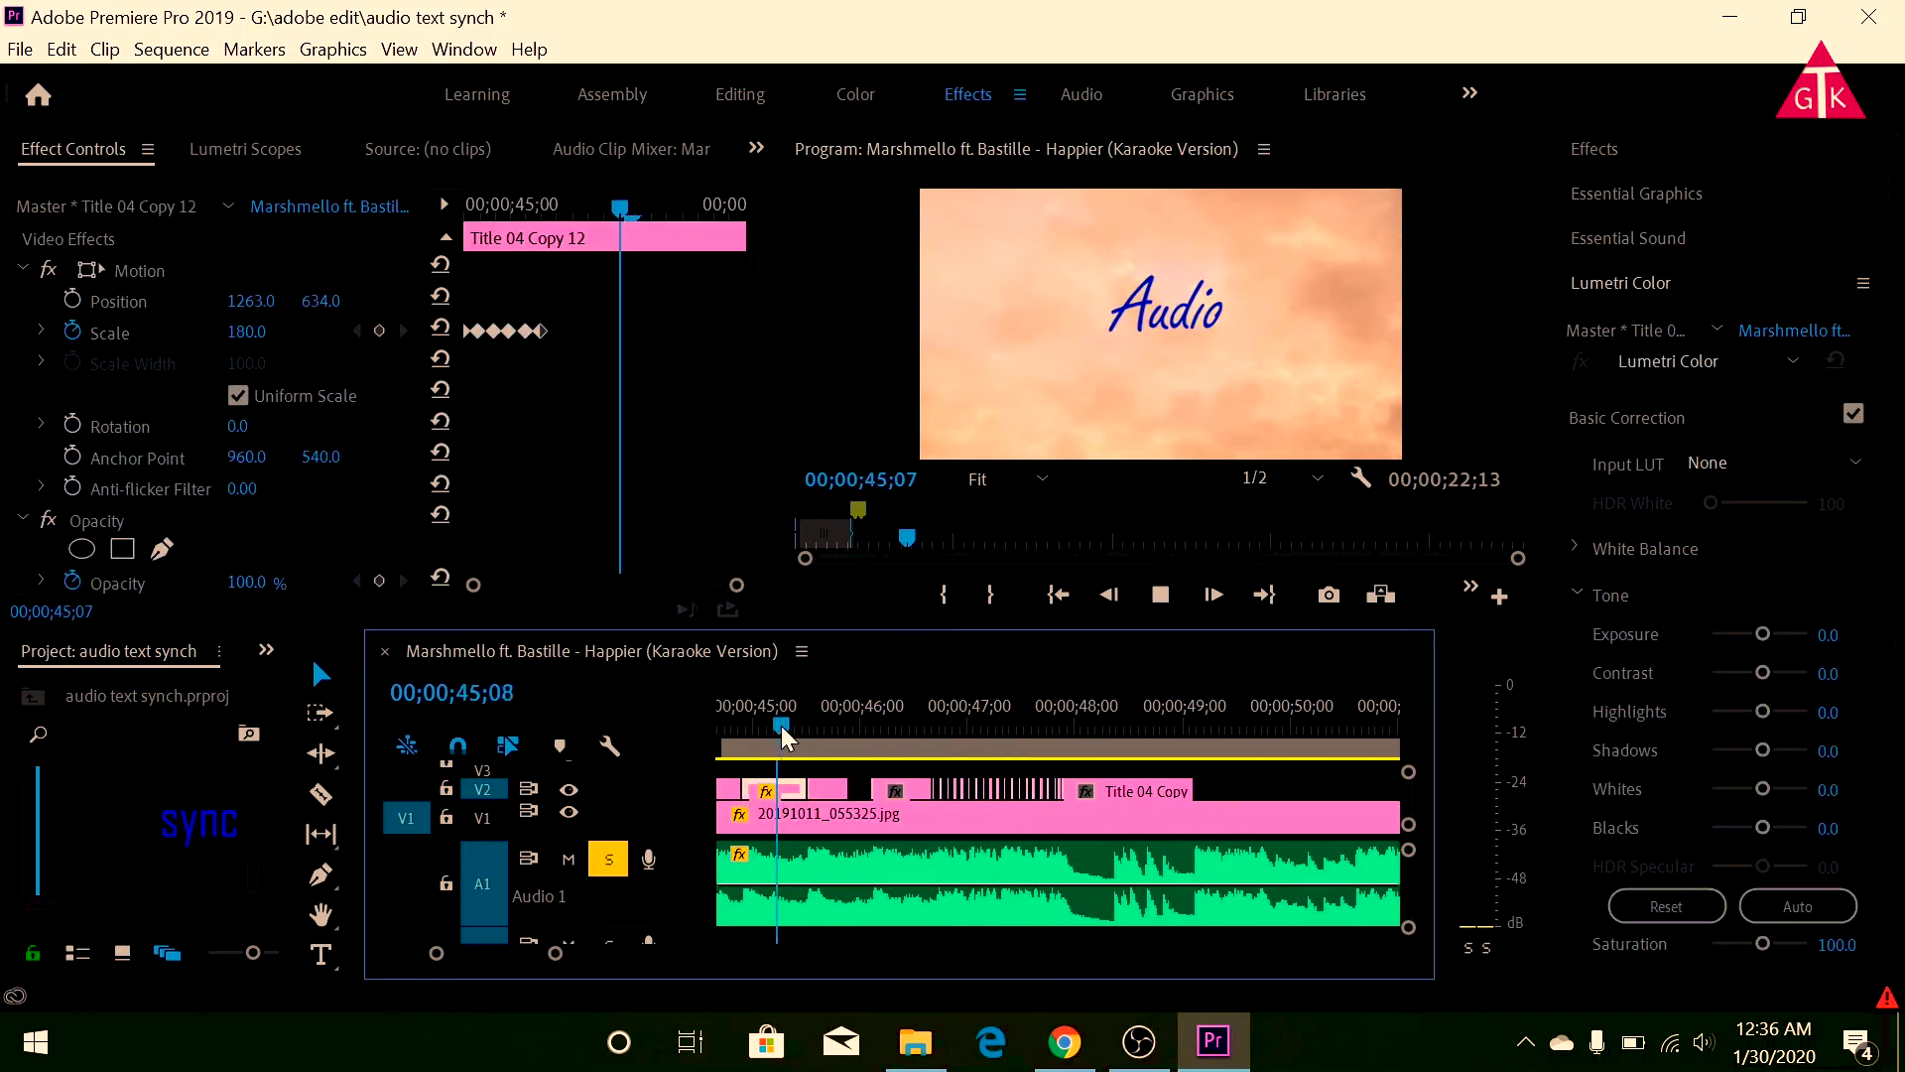
{"action": "key", "text": "space"}
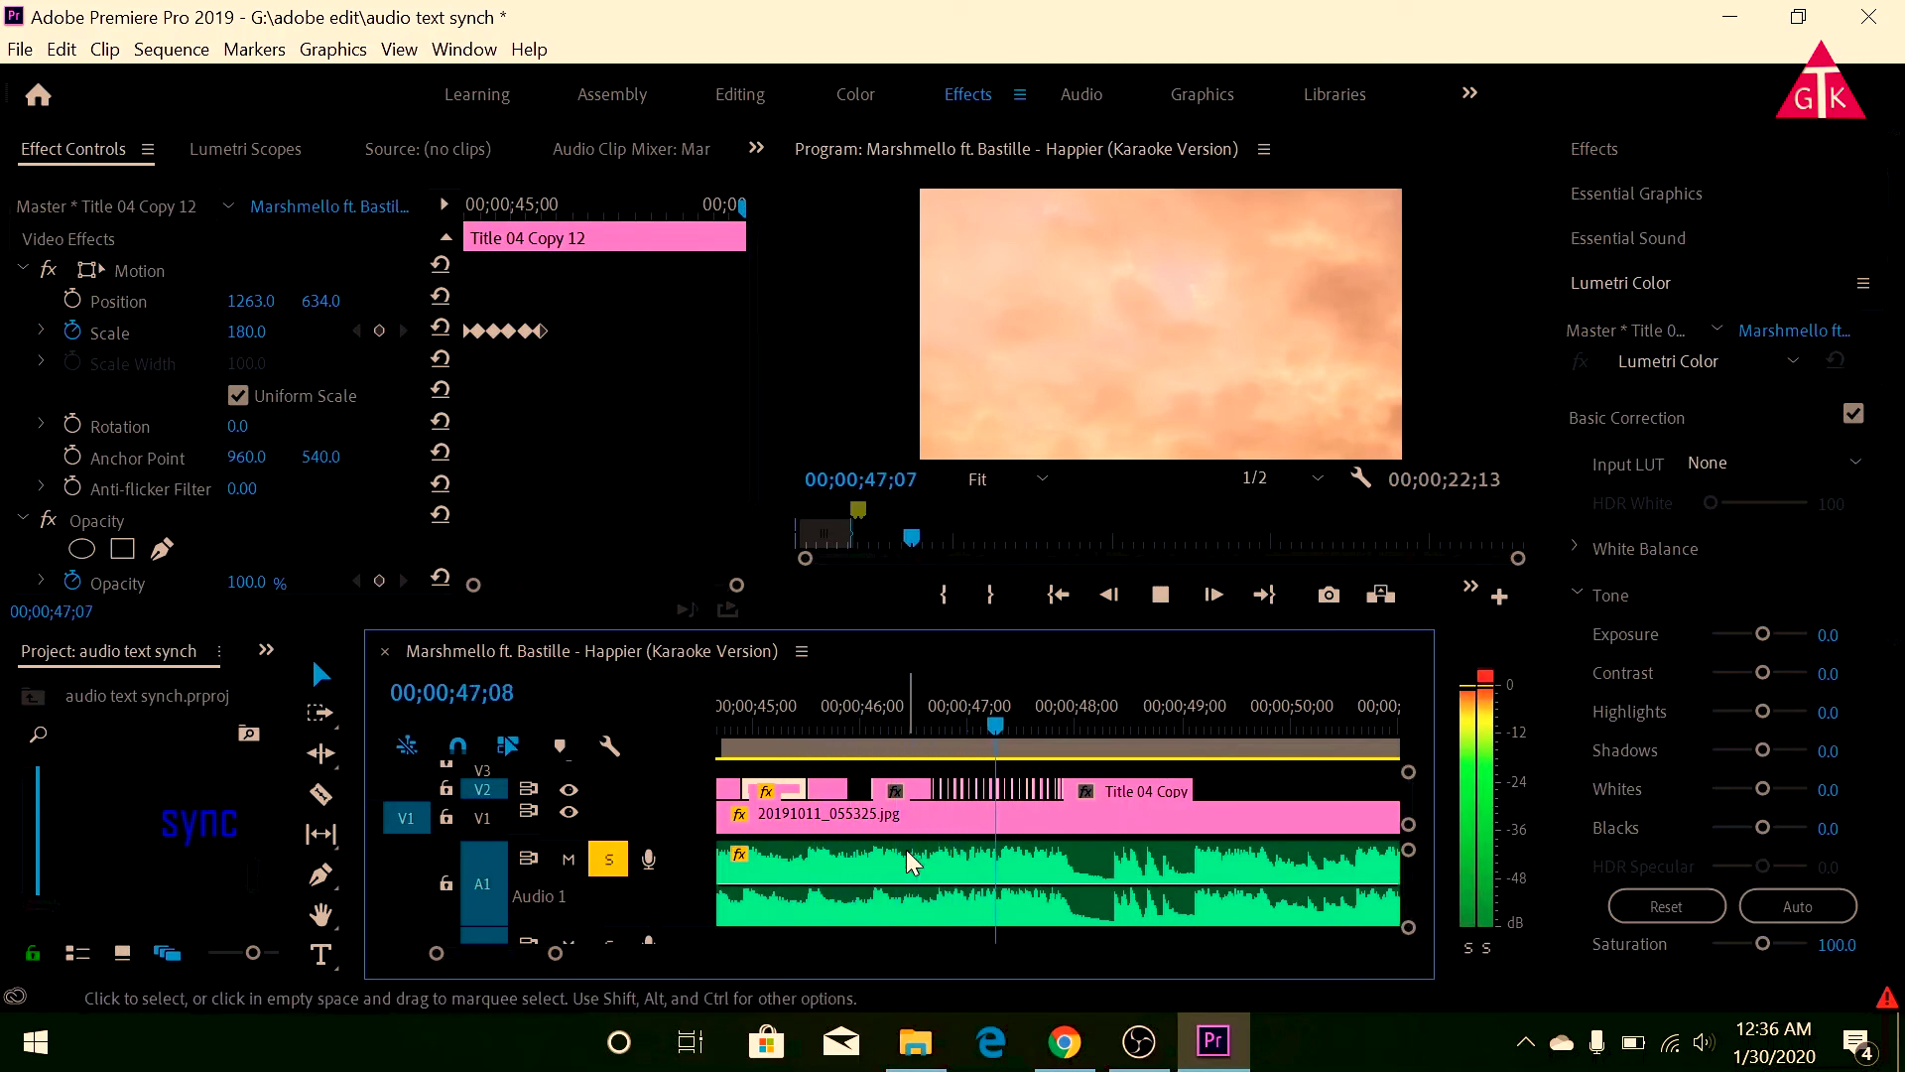
{"action": "key", "text": "space"}
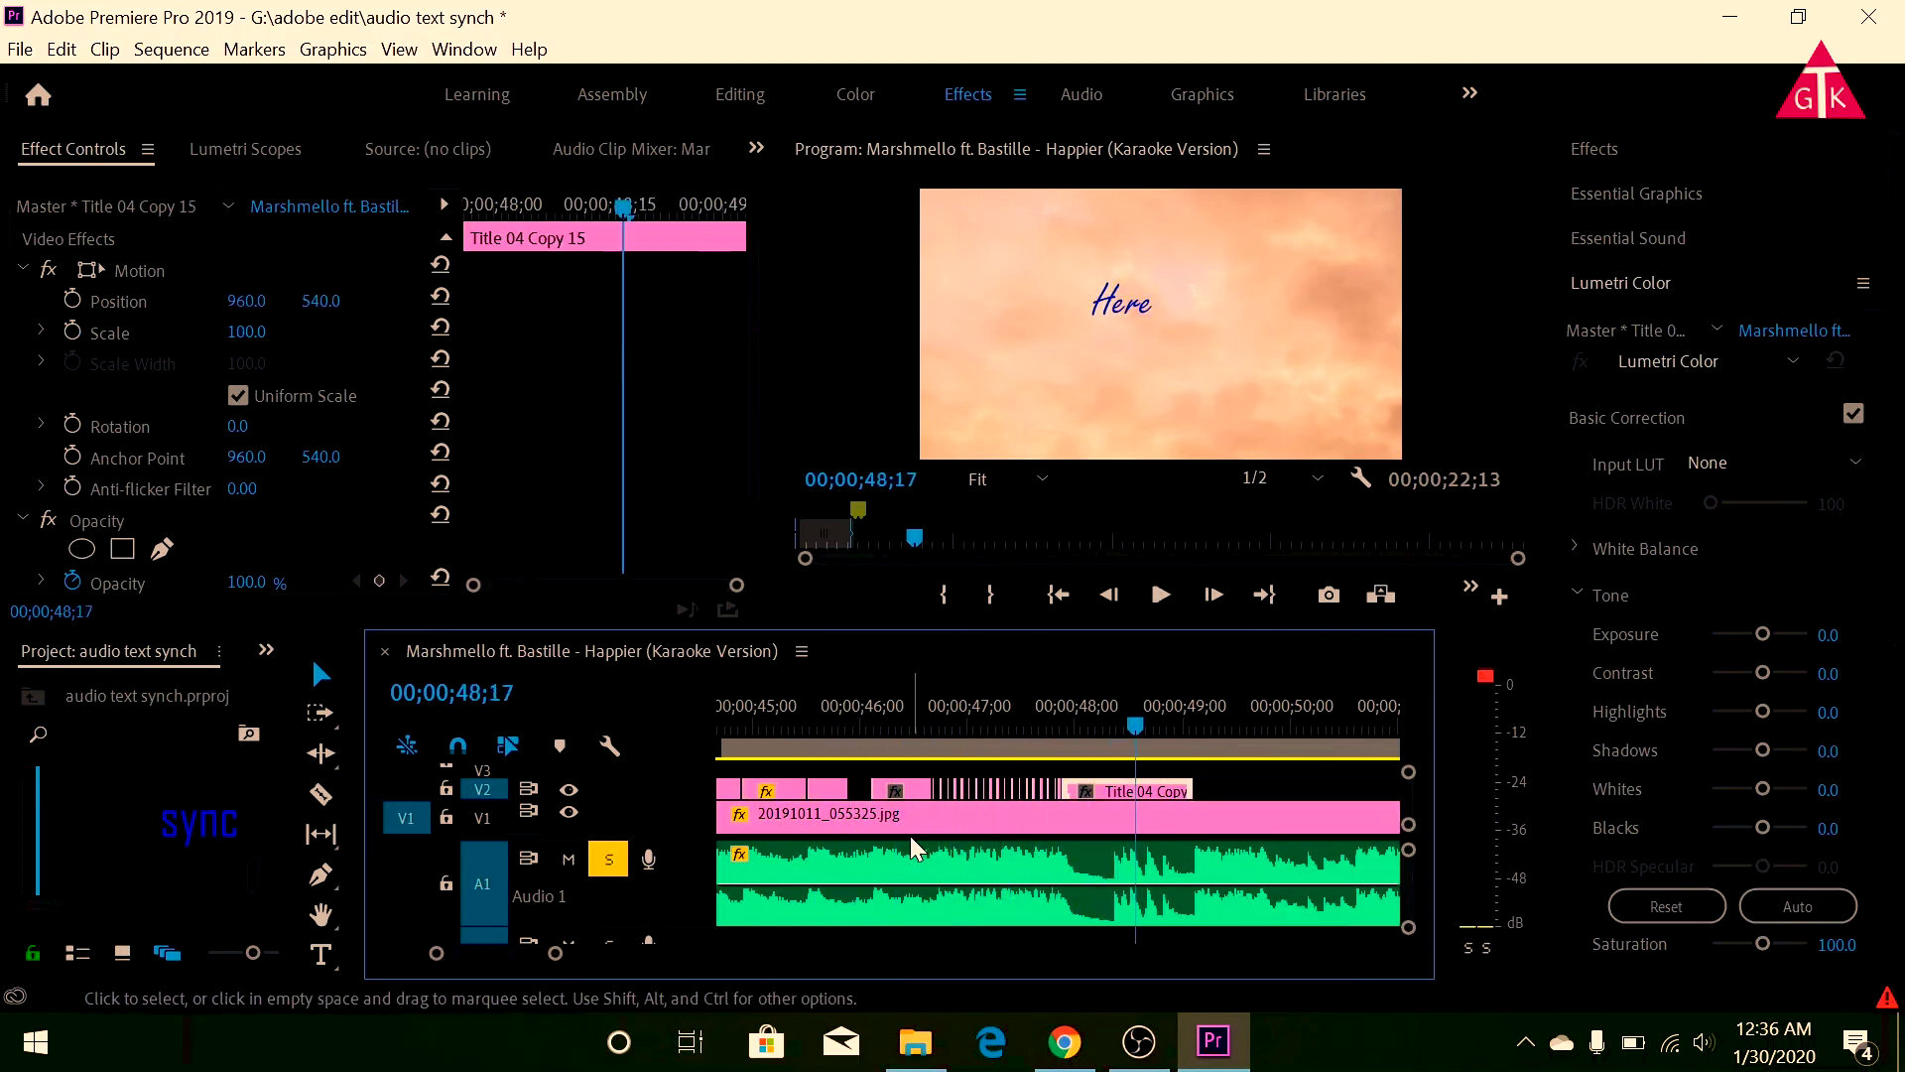